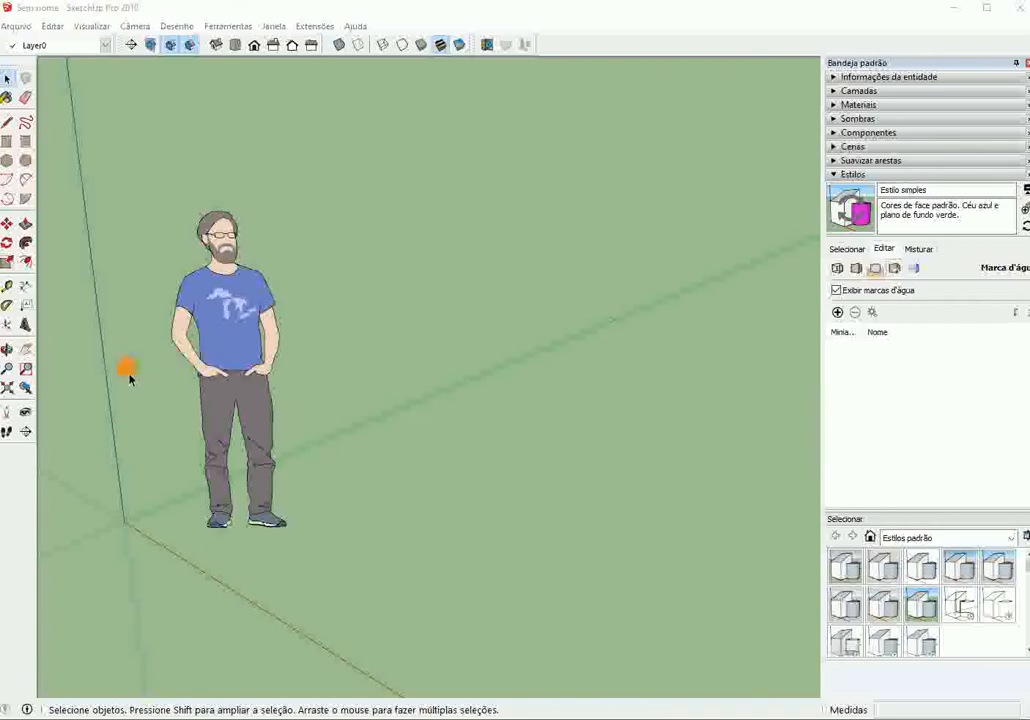
Step: Draw a freehand line about 198 long on the ground beside the standing figure, and undo it
middle_click_drag(126, 368, 365, 508)
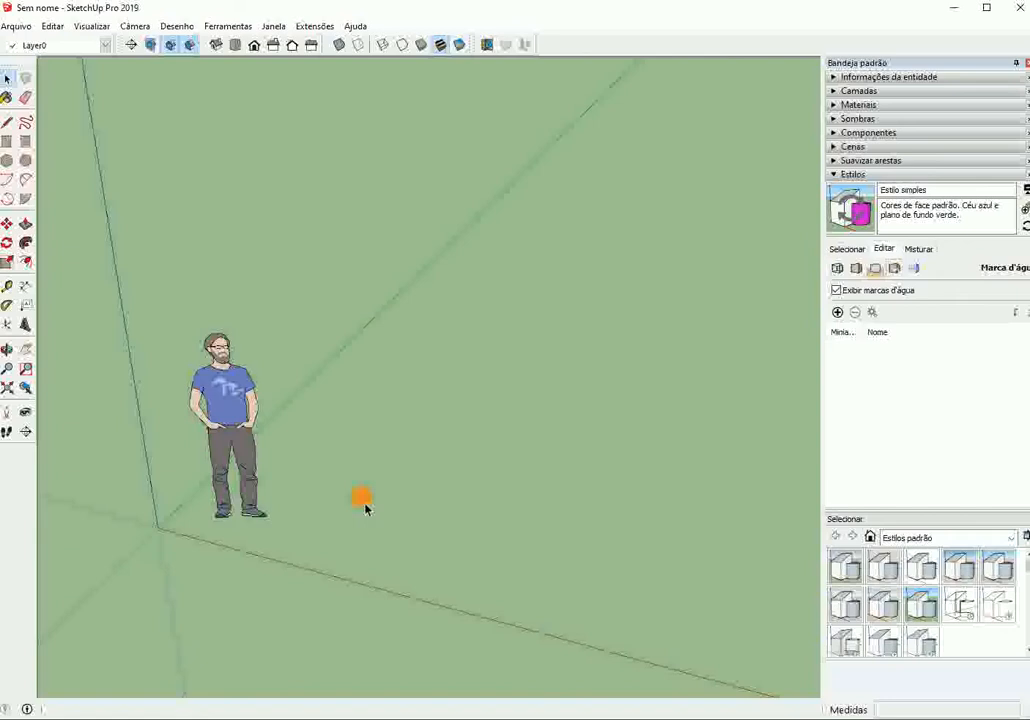
left_click(8, 124)
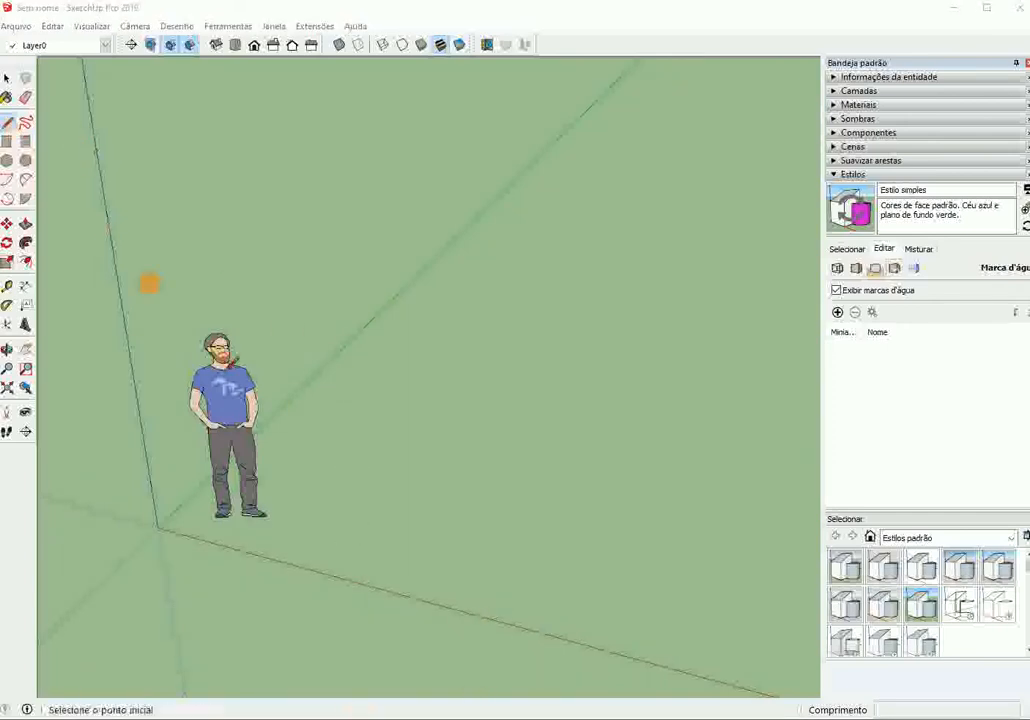
left_click(8, 123)
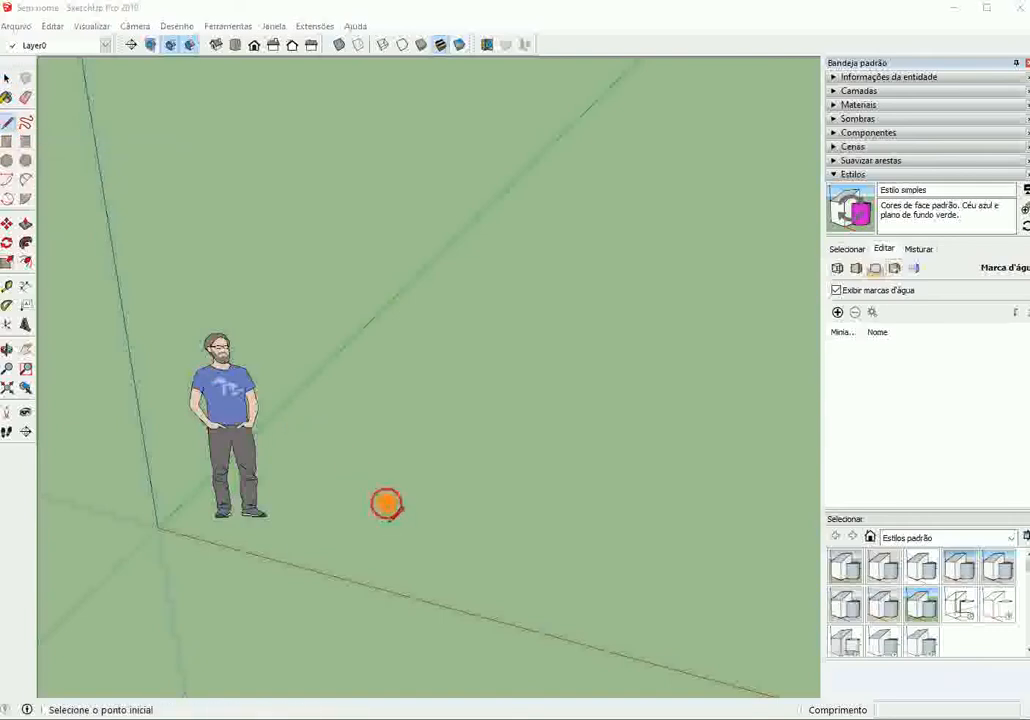
left_click(386, 503)
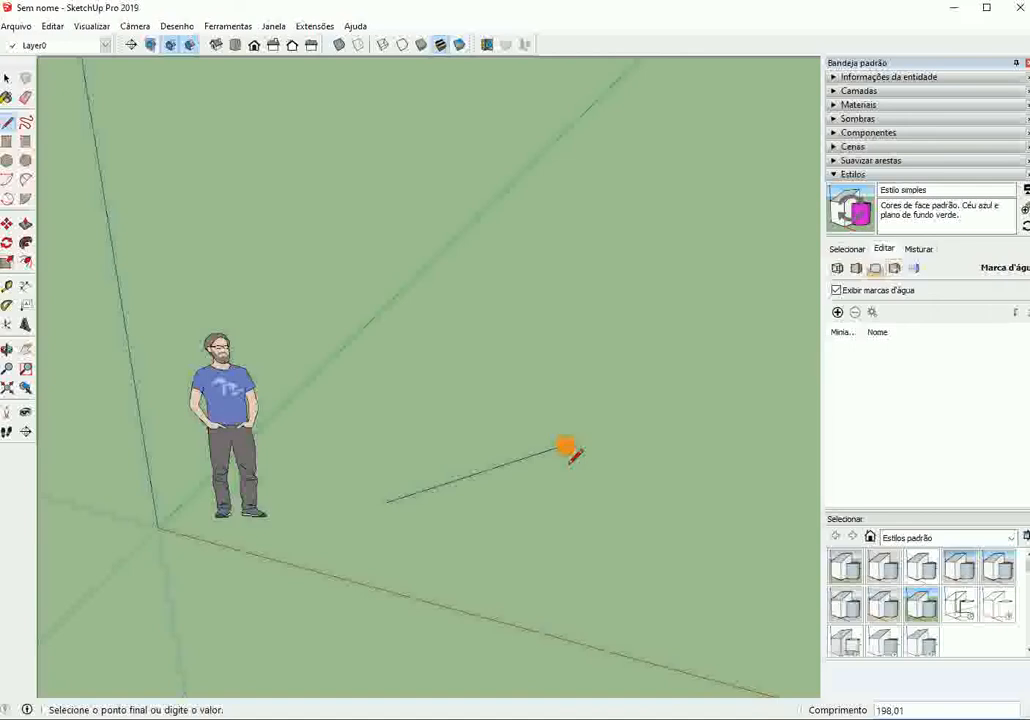
left_click(567, 446)
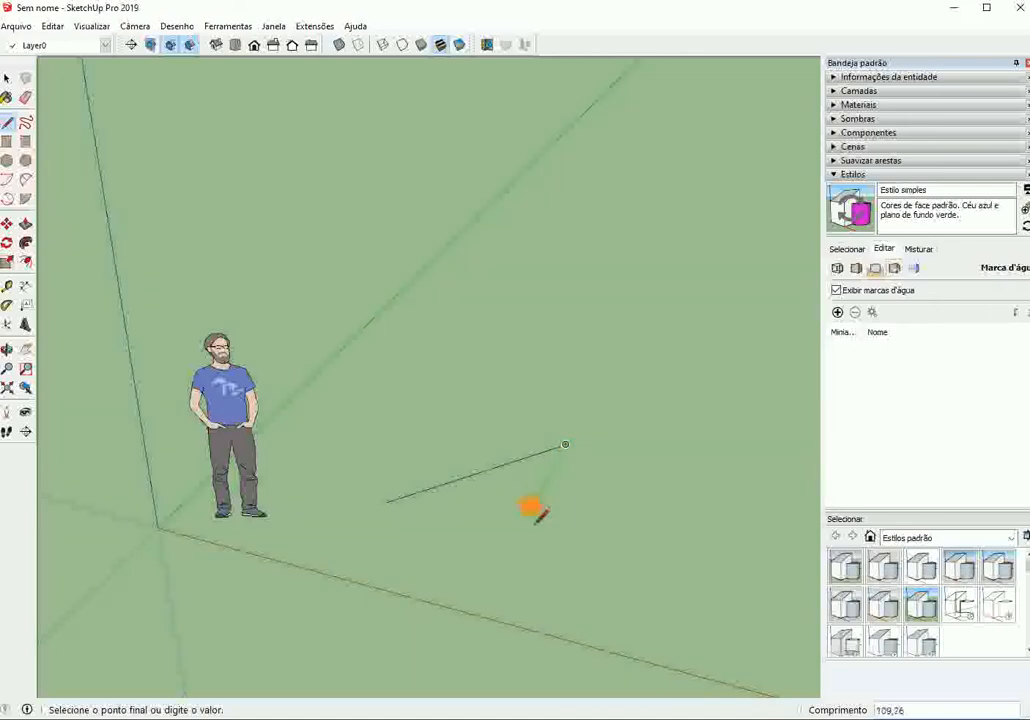
middle_click_drag(552, 495, 495, 432)
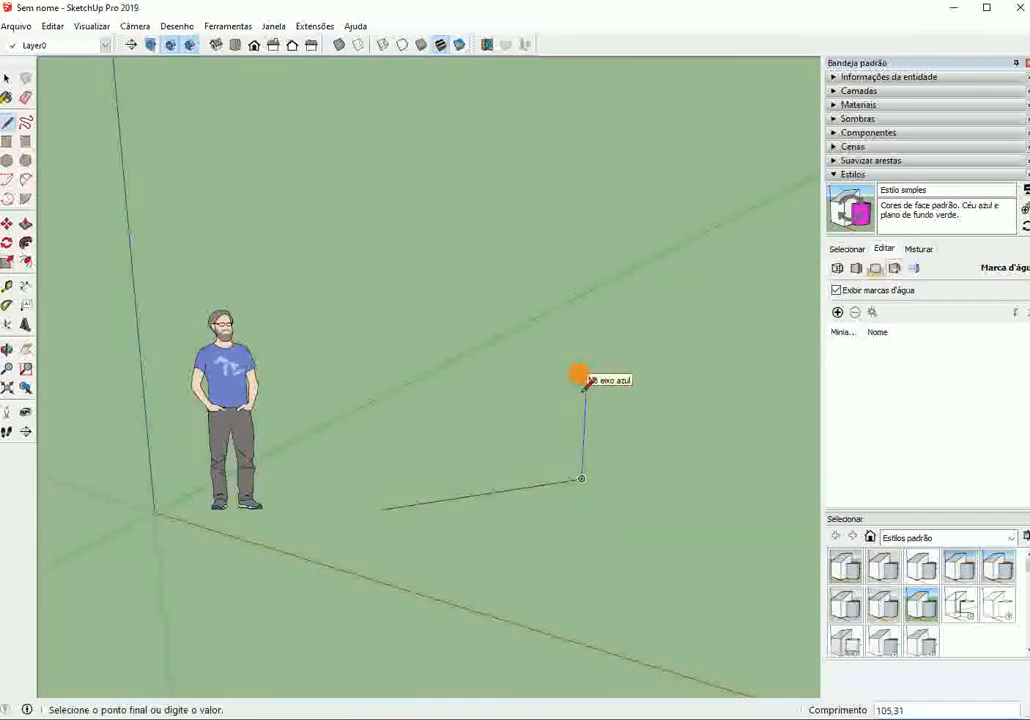
key("ctrl+z")
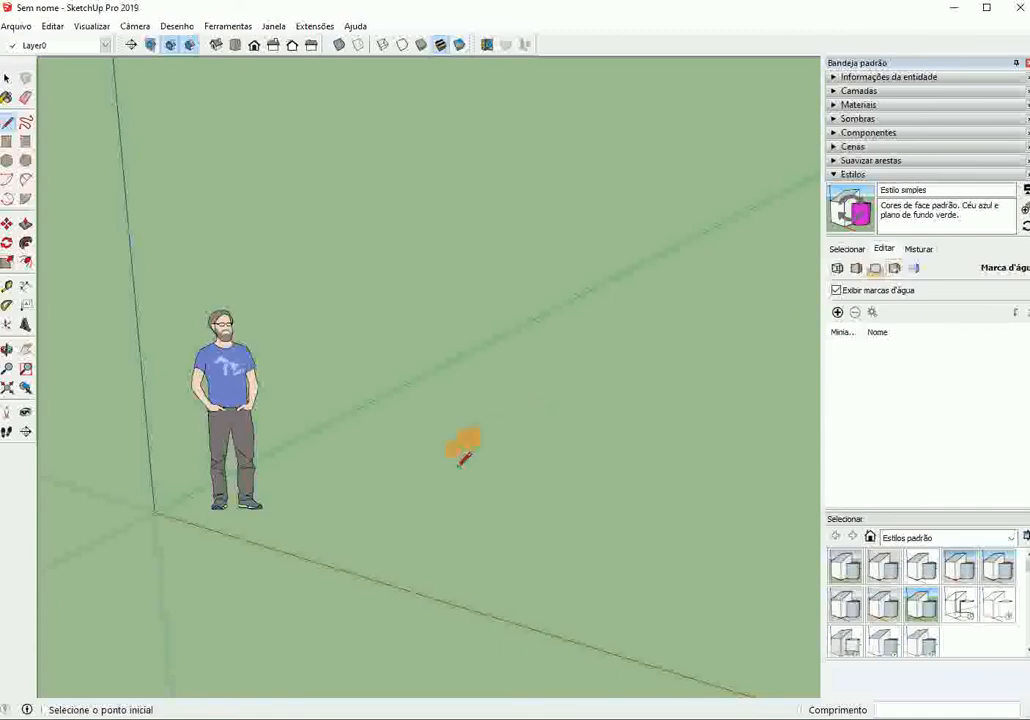
Step: Draw two connected 600-long lines beside the figure, the first along the green axis and the second along the red axis
left_click(386, 489)
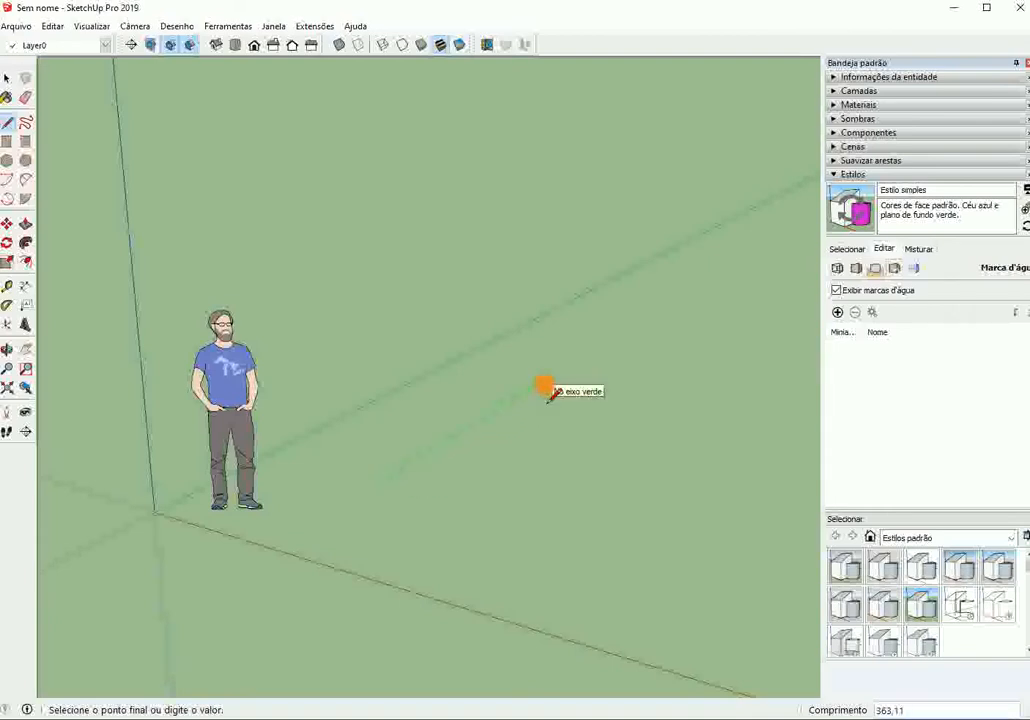
type("600")
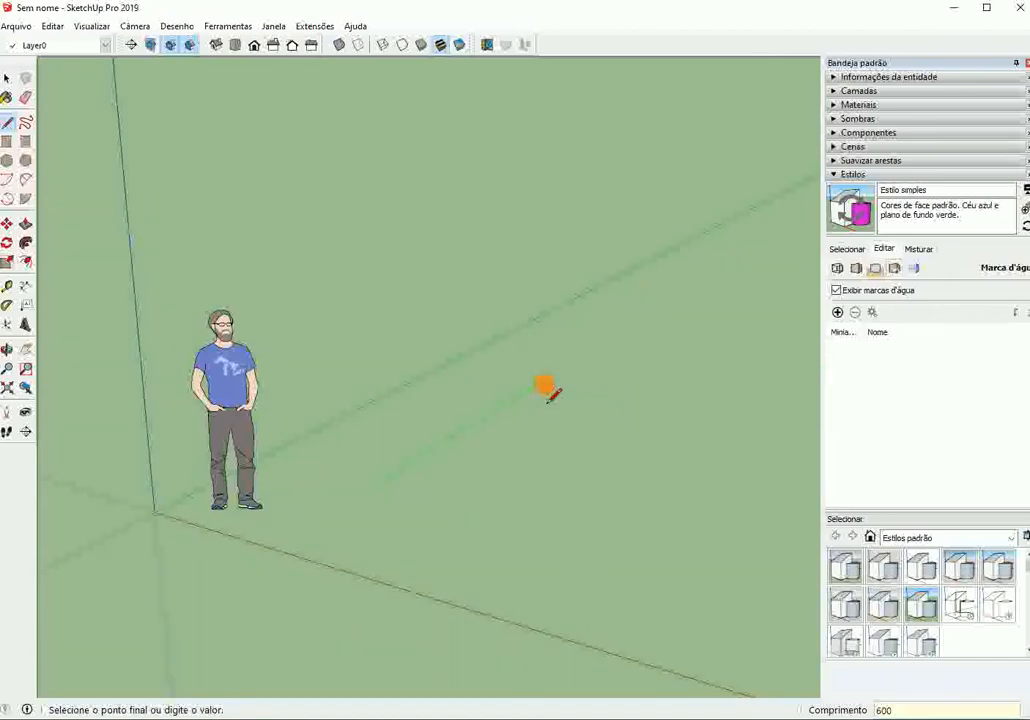
key("Return")
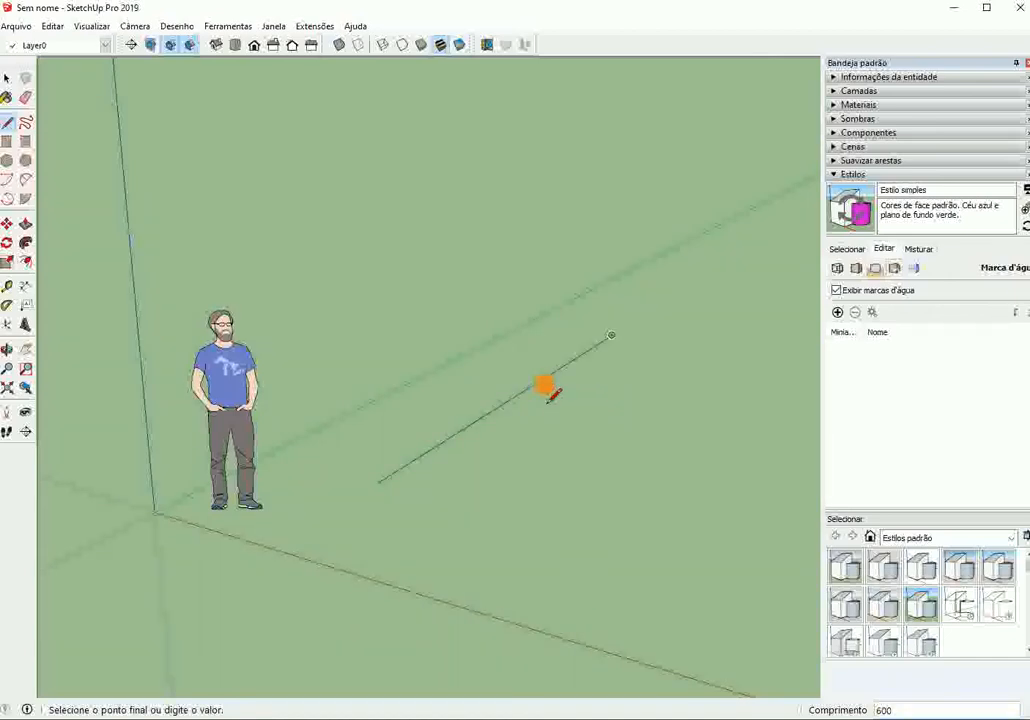
scroll(310, 383, "down", 3)
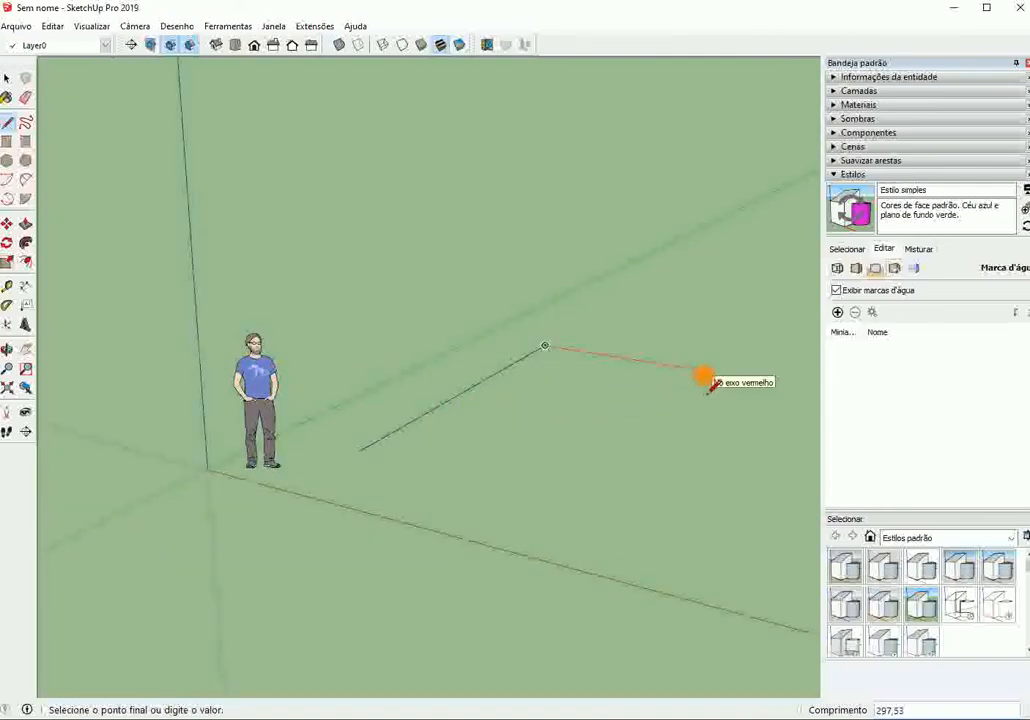
type("600")
key("Return")
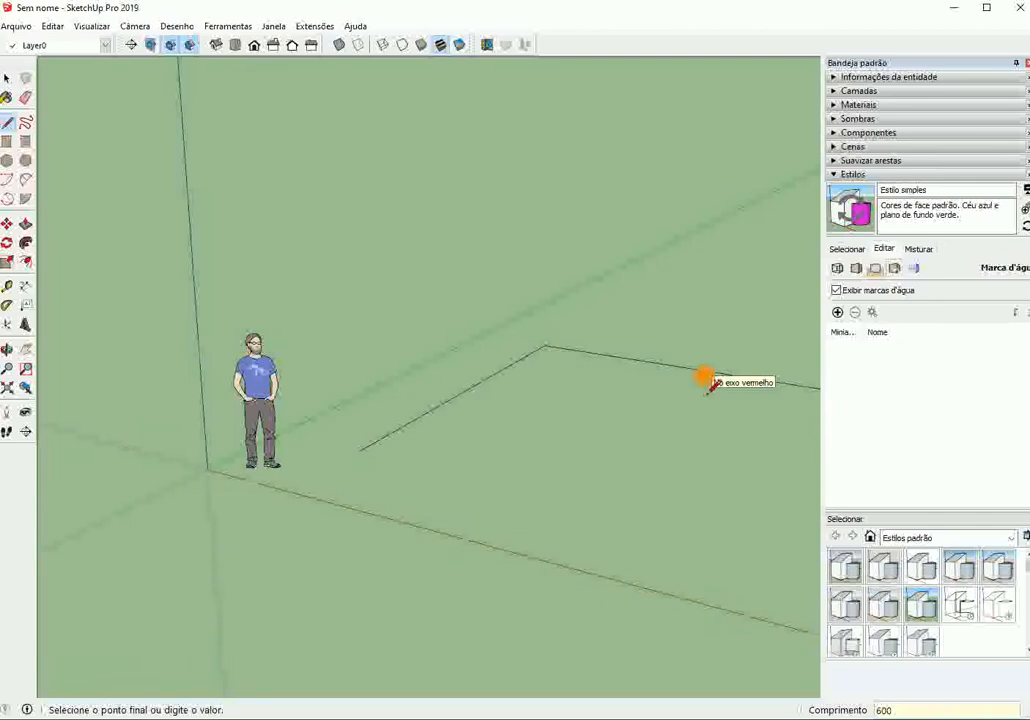
scroll(350, 466, "down", 2)
scroll(345, 470, "down", 1)
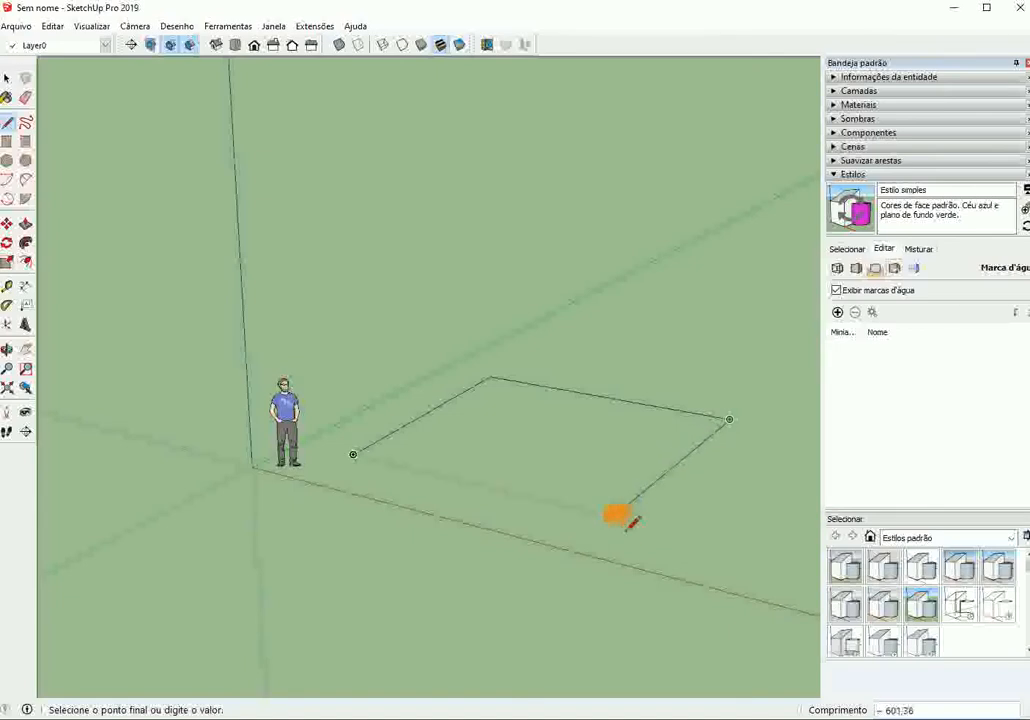
key("Escape")
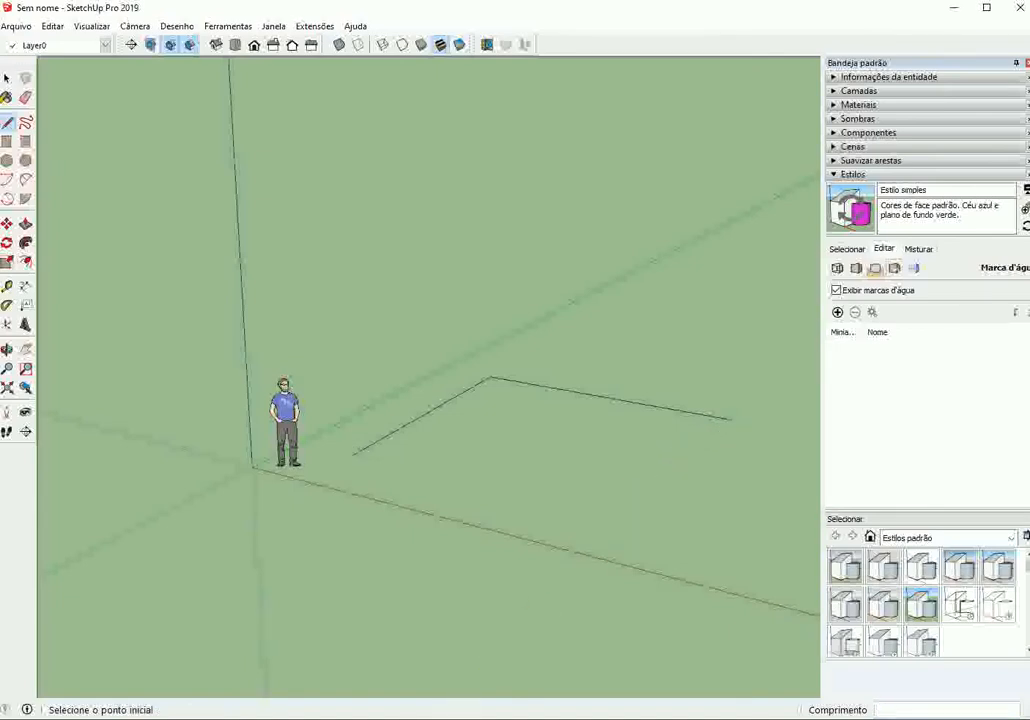
Step: Delete the two connected lines beside the figure
scroll(409, 441, "down", 2)
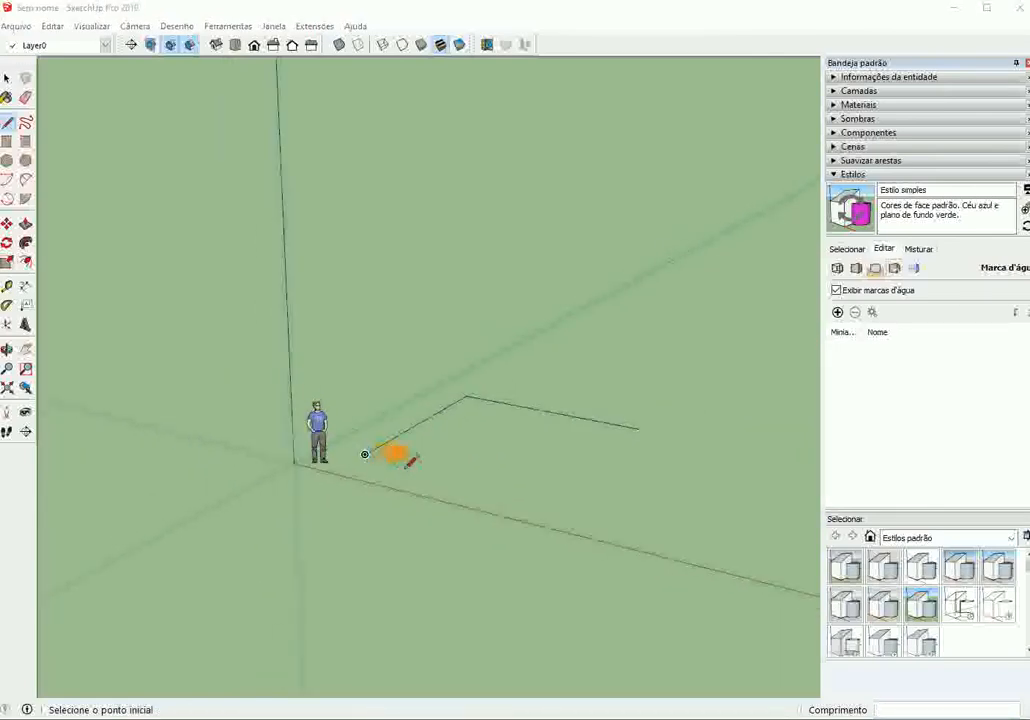
scroll(400, 450, "up", 1)
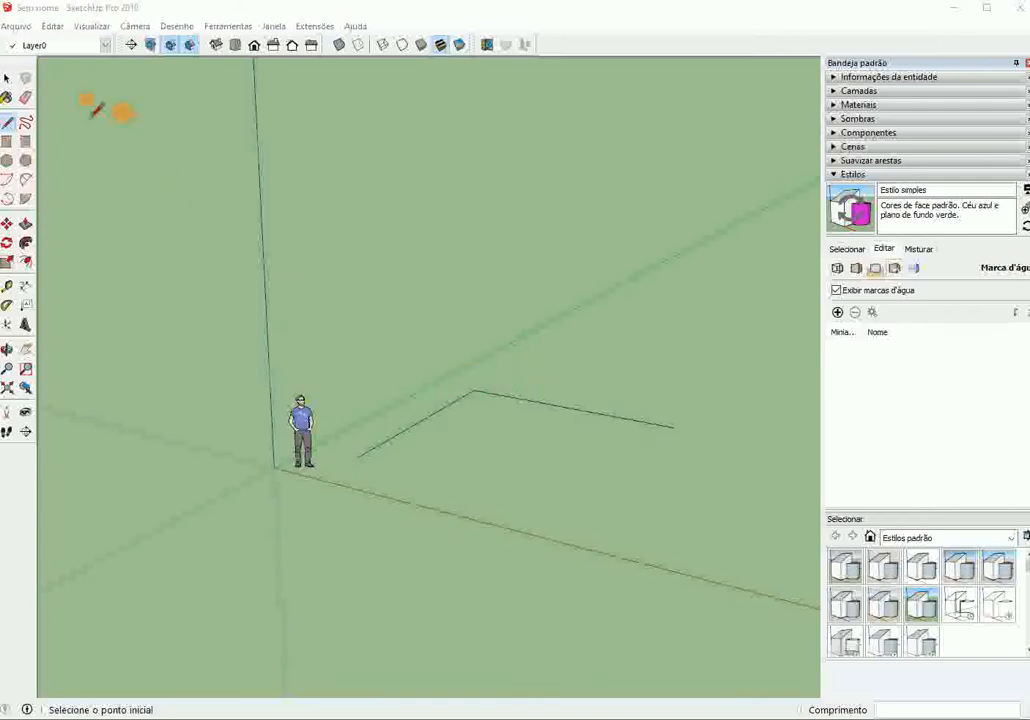
left_click(8, 78)
left_click_drag(579, 322, 453, 460)
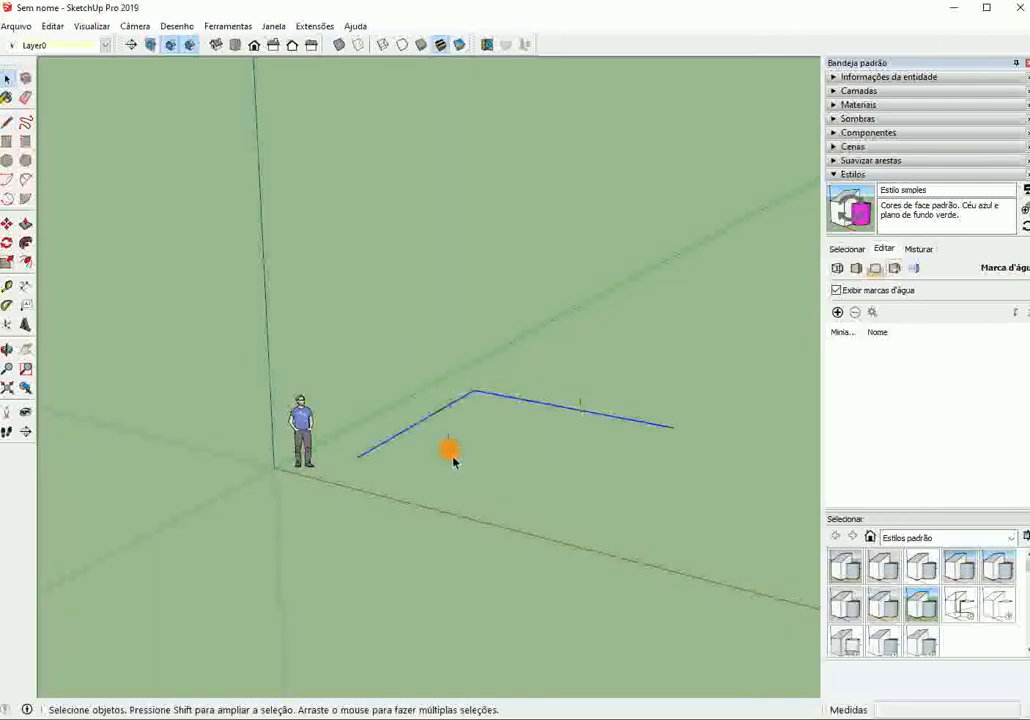
key("Delete")
Step: Draw a single 600-long line parallel to the red axis, far away from the origin and the figure
scroll(327, 420, "down", 6)
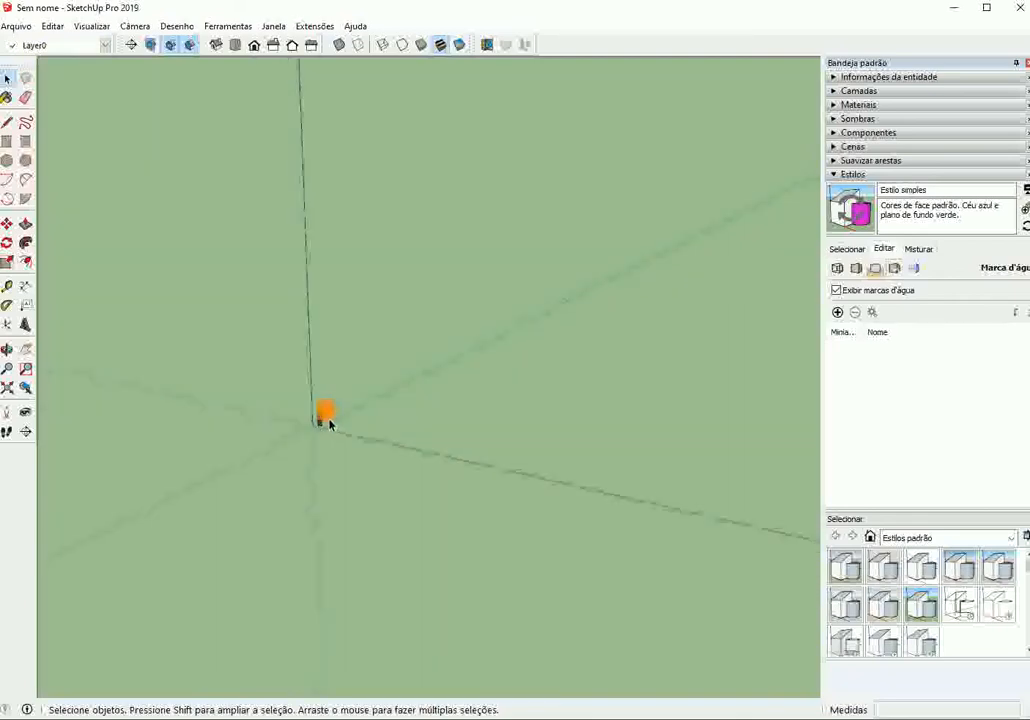
mouse_move(324, 435)
middle_mouse_down()
mouse_move(384, 444)
mouse_move(349, 462)
mouse_move(324, 520)
middle_mouse_up()
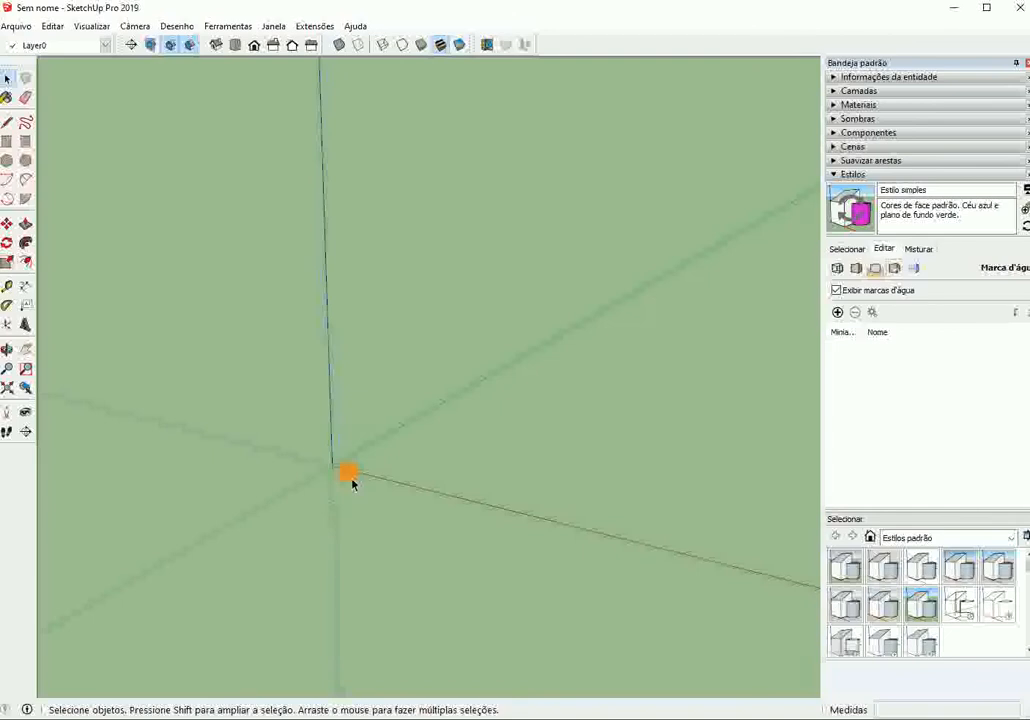
left_click(7, 122)
left_click(457, 432)
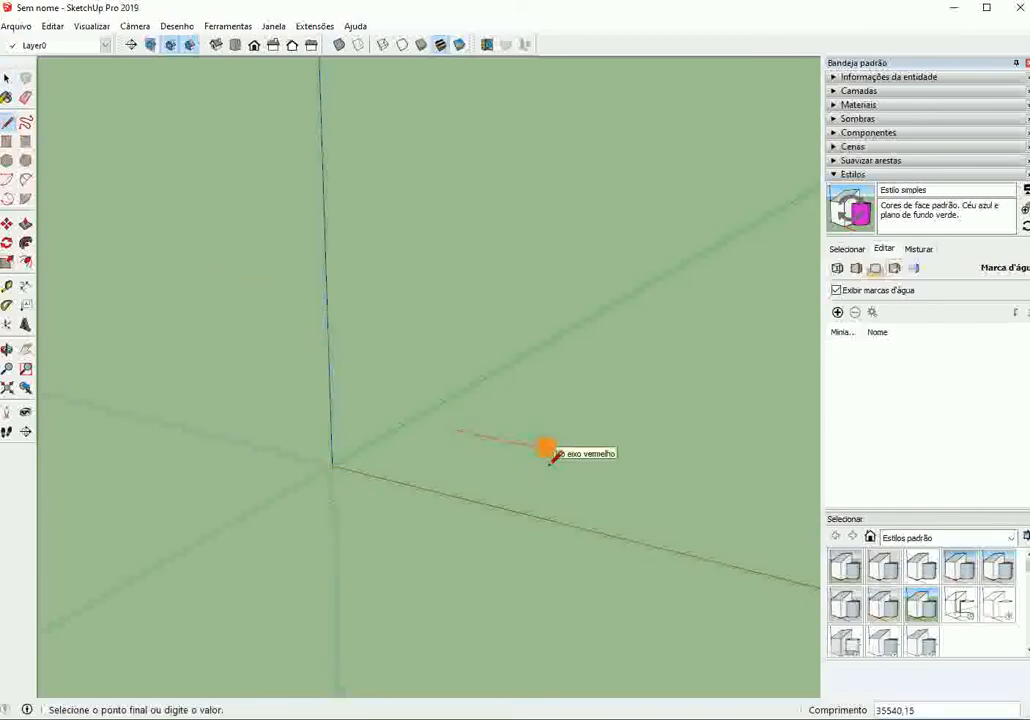
type("600")
key("Return")
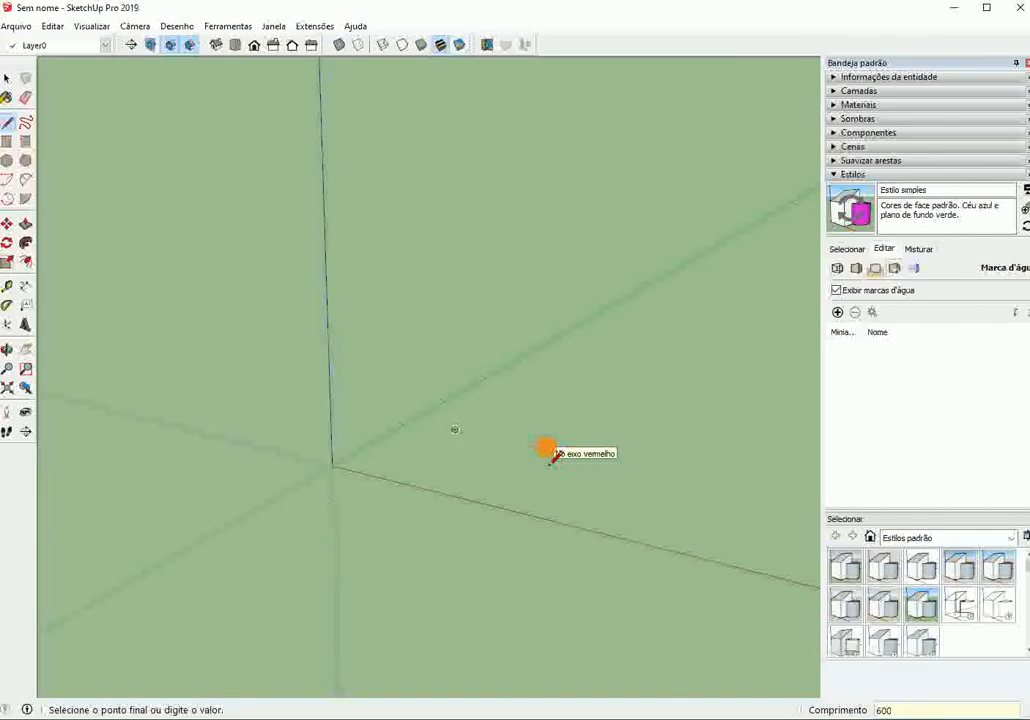
key("Escape")
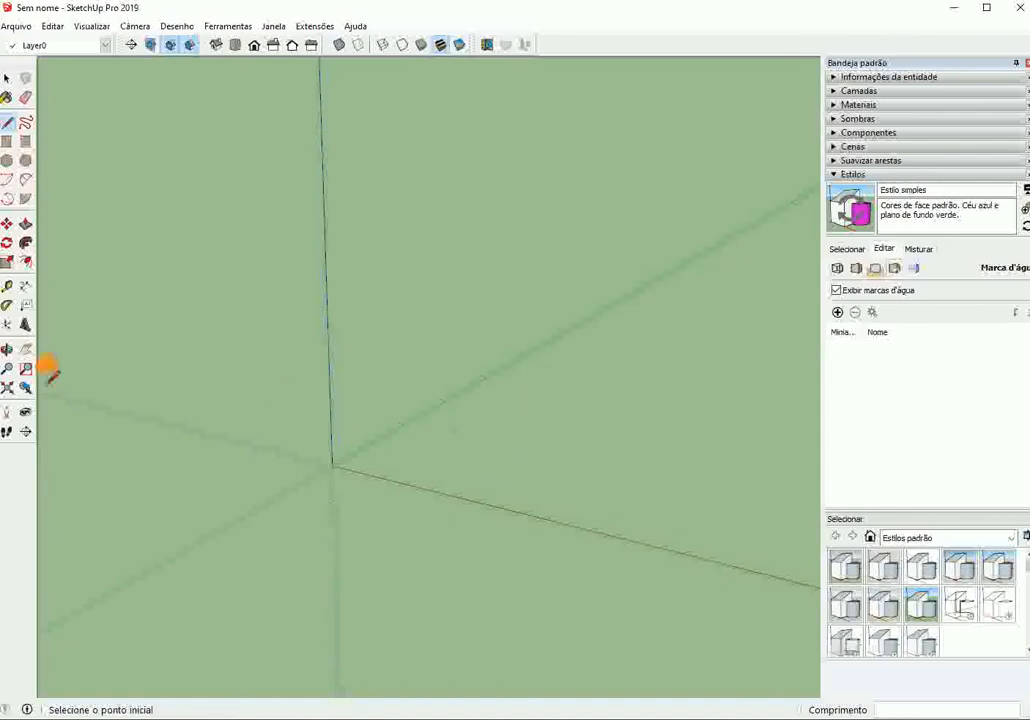
Step: Locate and delete the distant stray line using Zoom Extents, and fit the view to the remaining figure
left_click(7, 390)
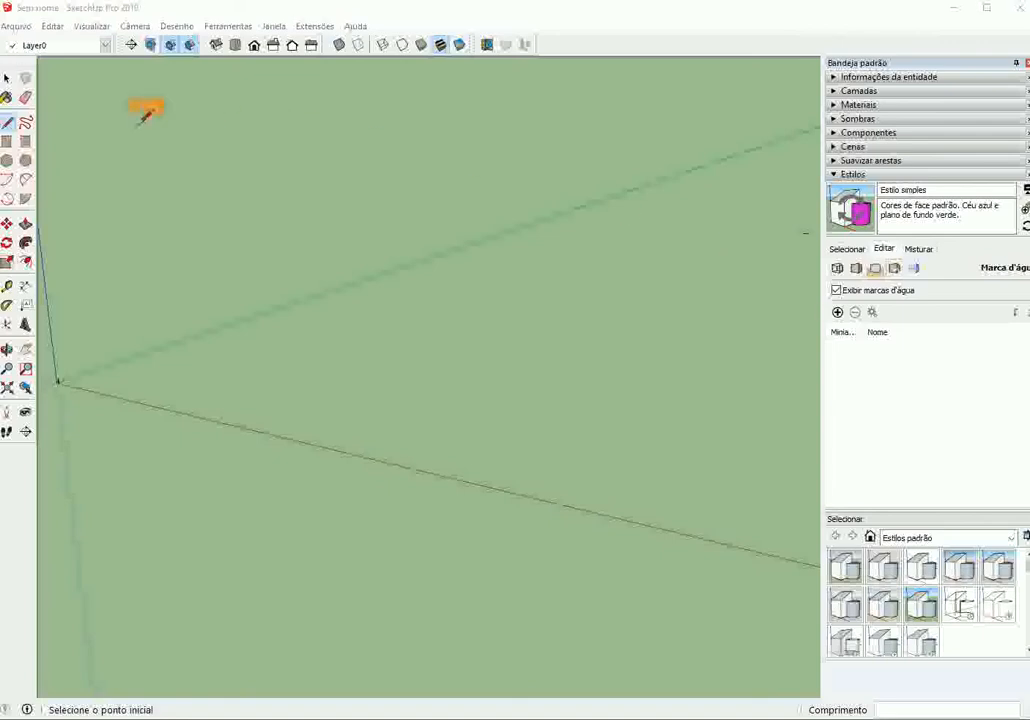
left_click(7, 78)
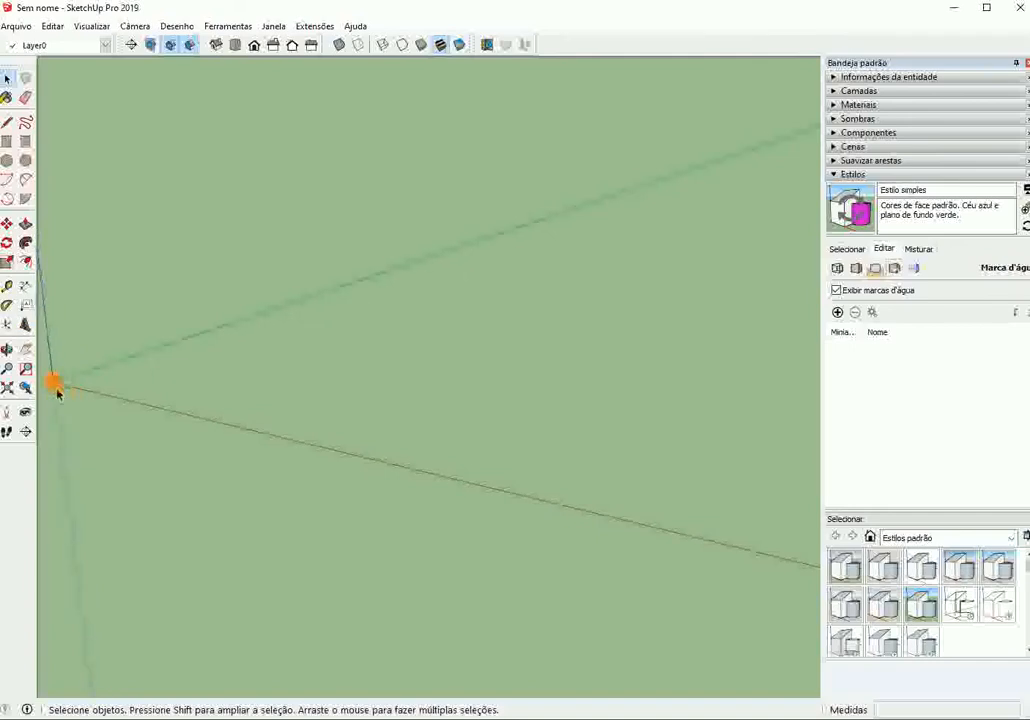
left_click(7, 390)
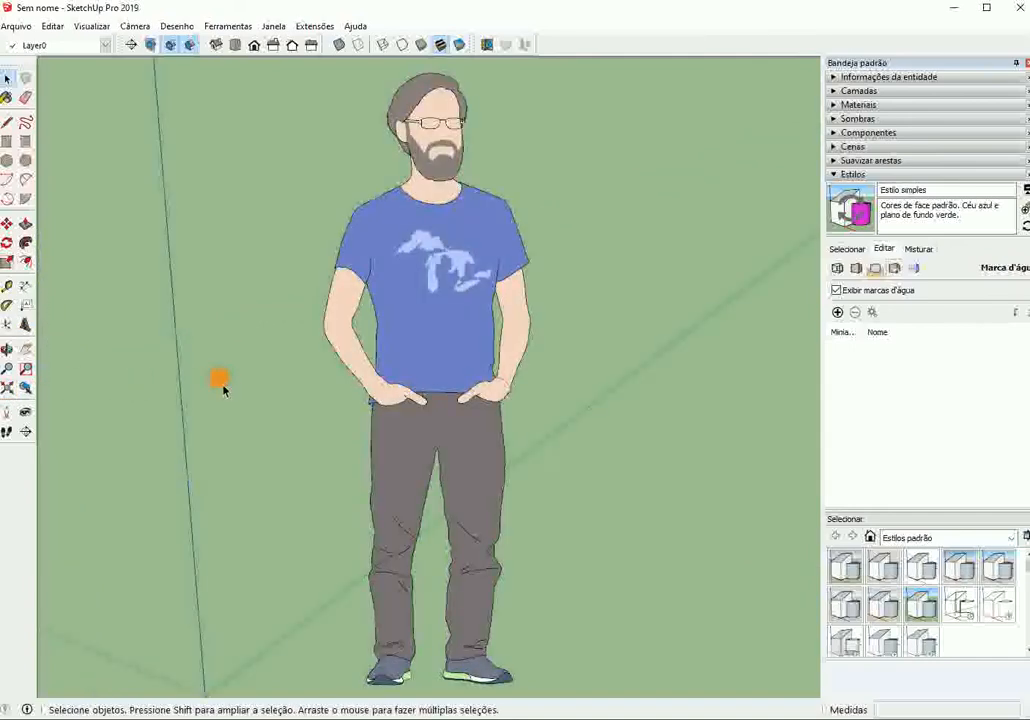
scroll(222, 389, "down", 3)
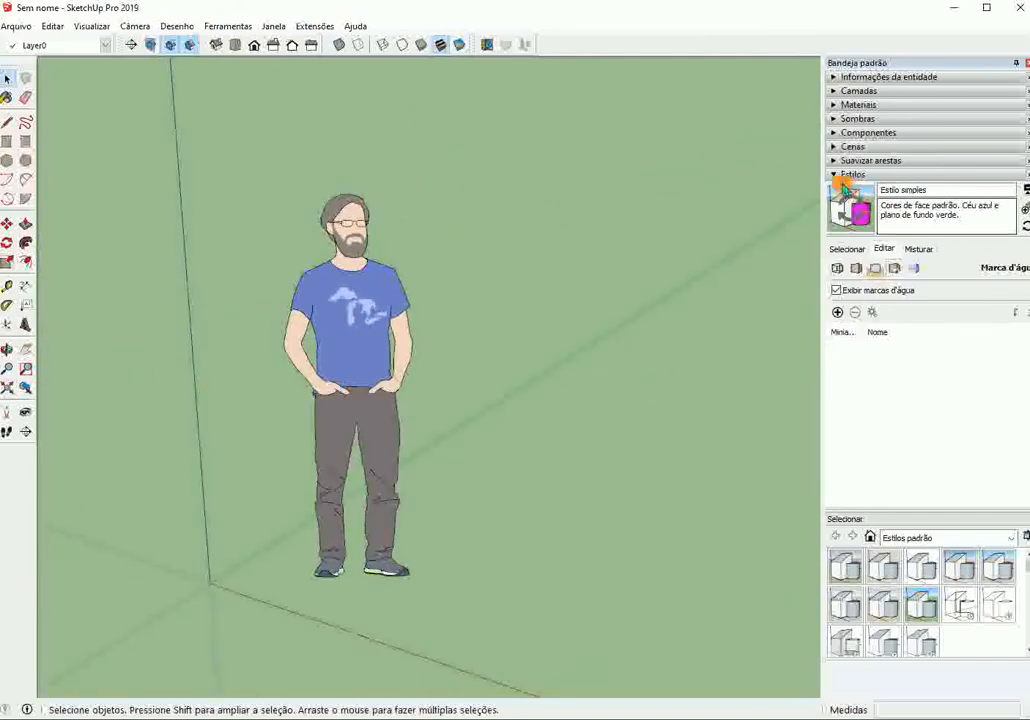
Step: Display the components contained in the current model and select the standing figure in the scene
left_click(834, 175)
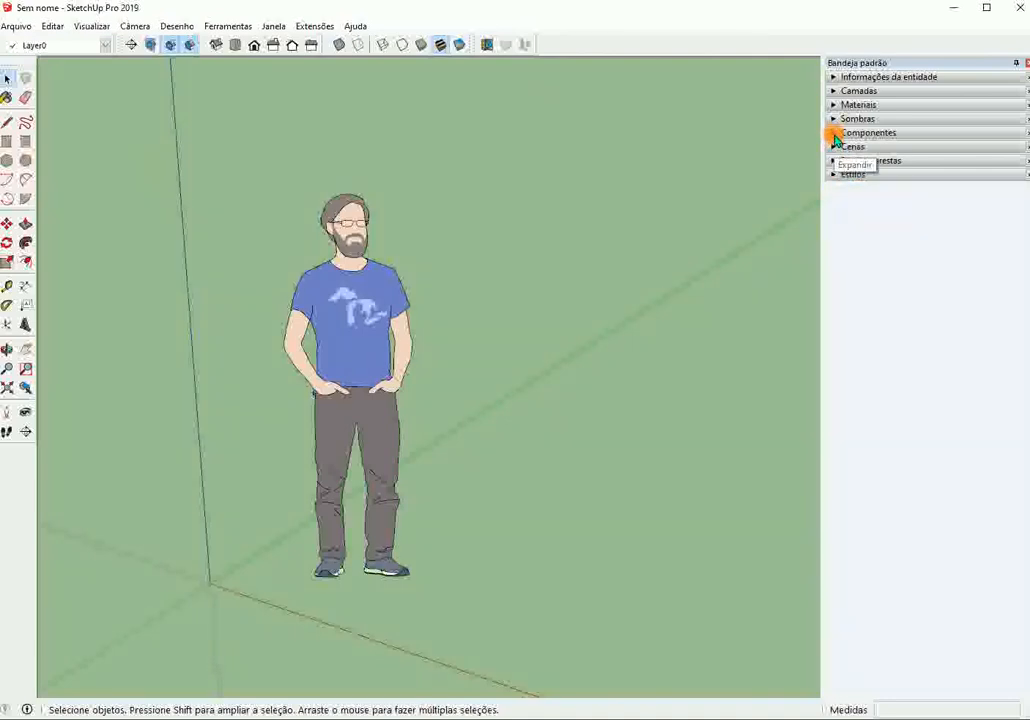
left_click(834, 134)
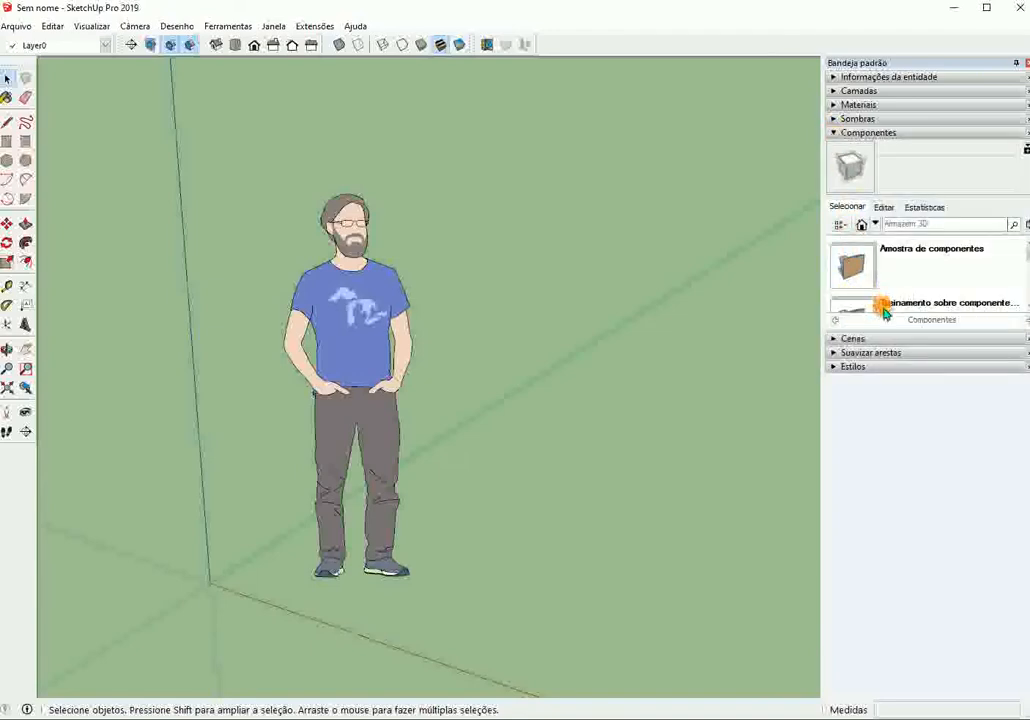
left_click(862, 226)
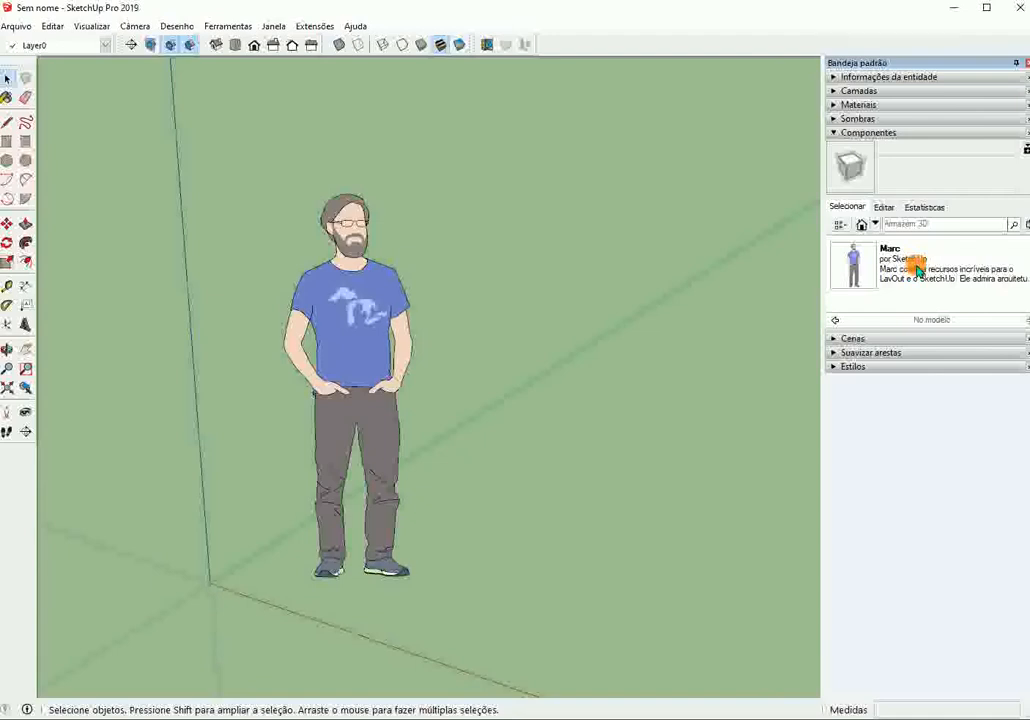
left_click(834, 132)
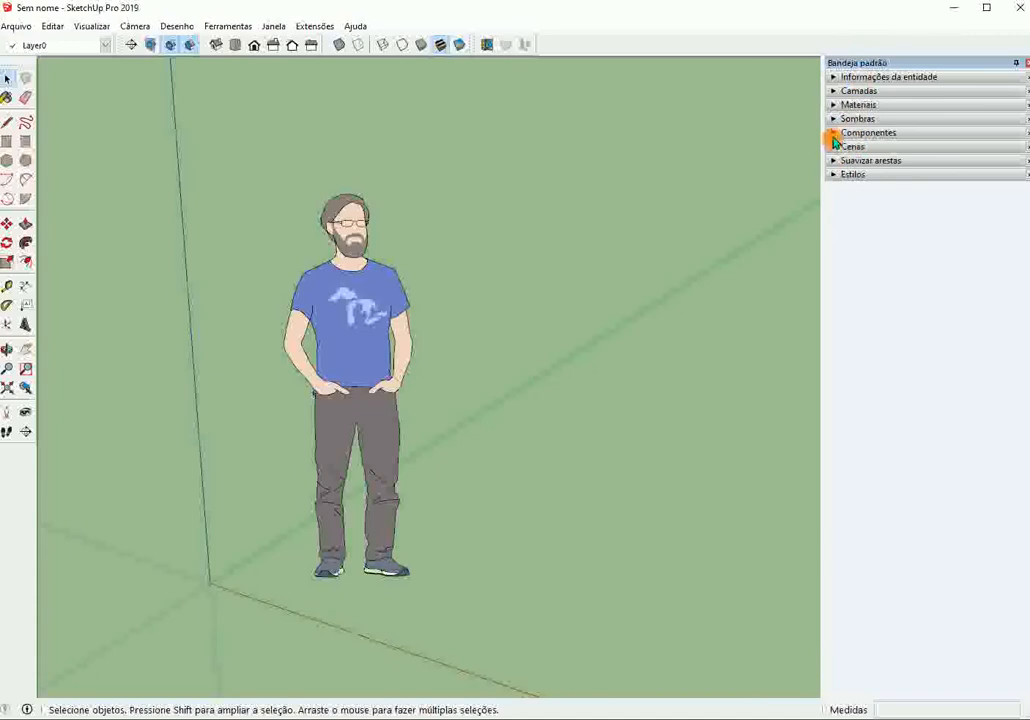
left_click(834, 133)
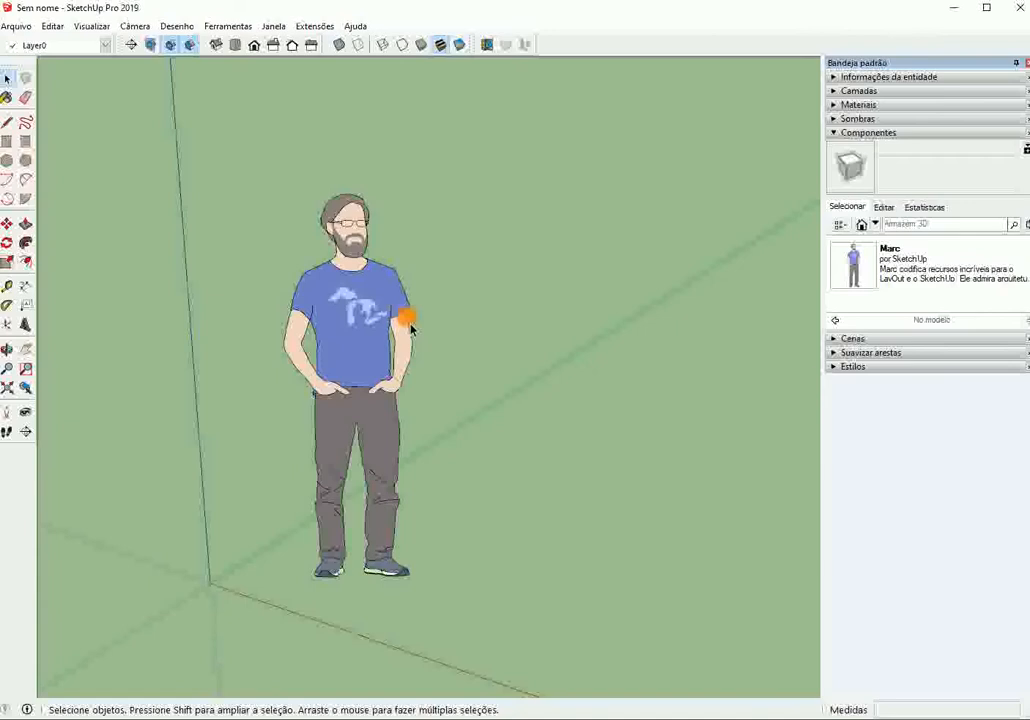
scroll(380, 328, "up", 2)
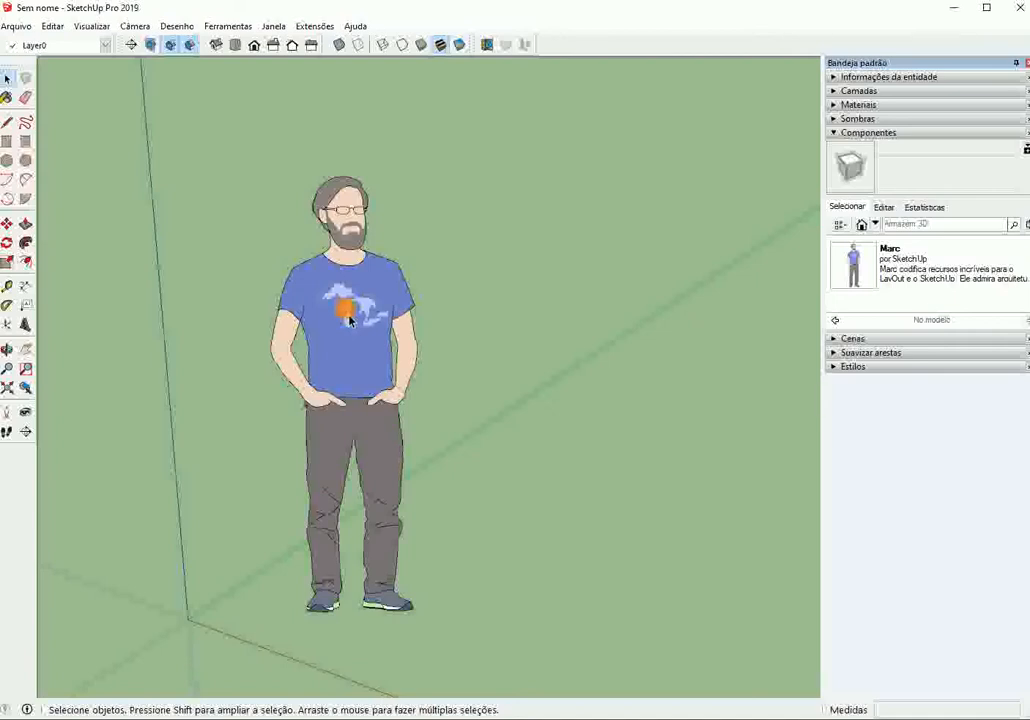
left_click(349, 320)
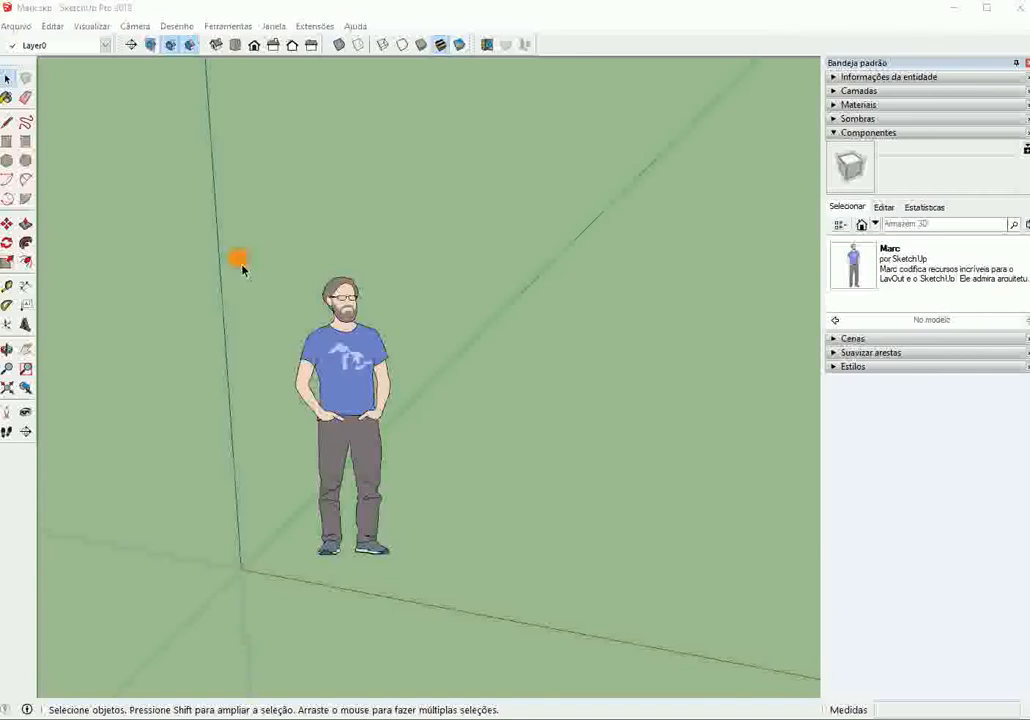
left_click(276, 27)
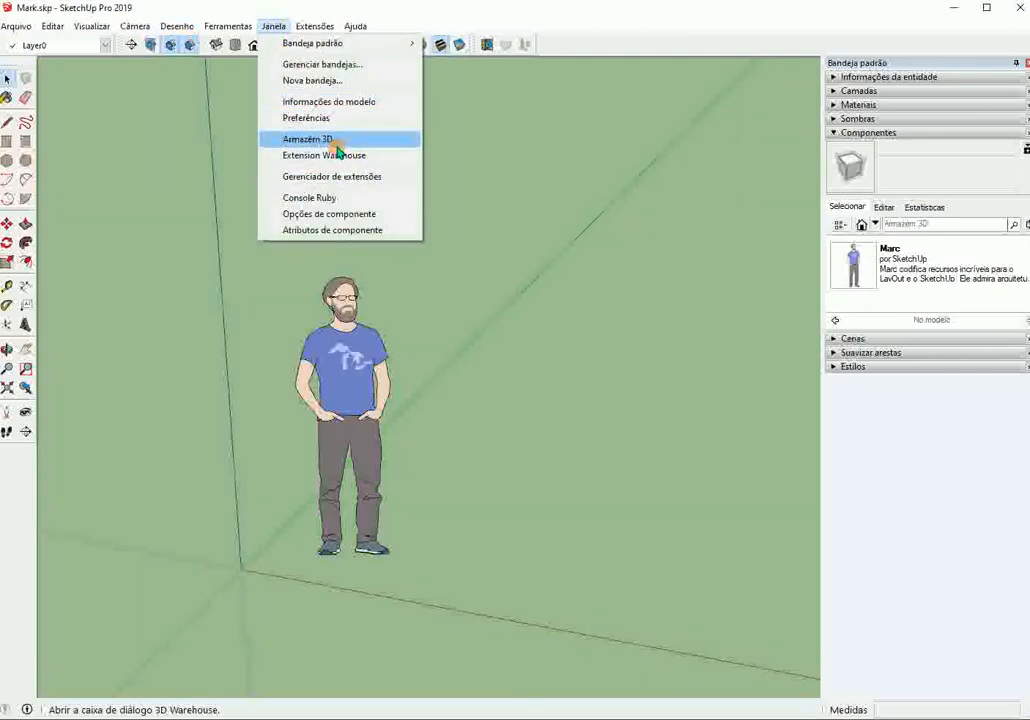
left_click(490, 100)
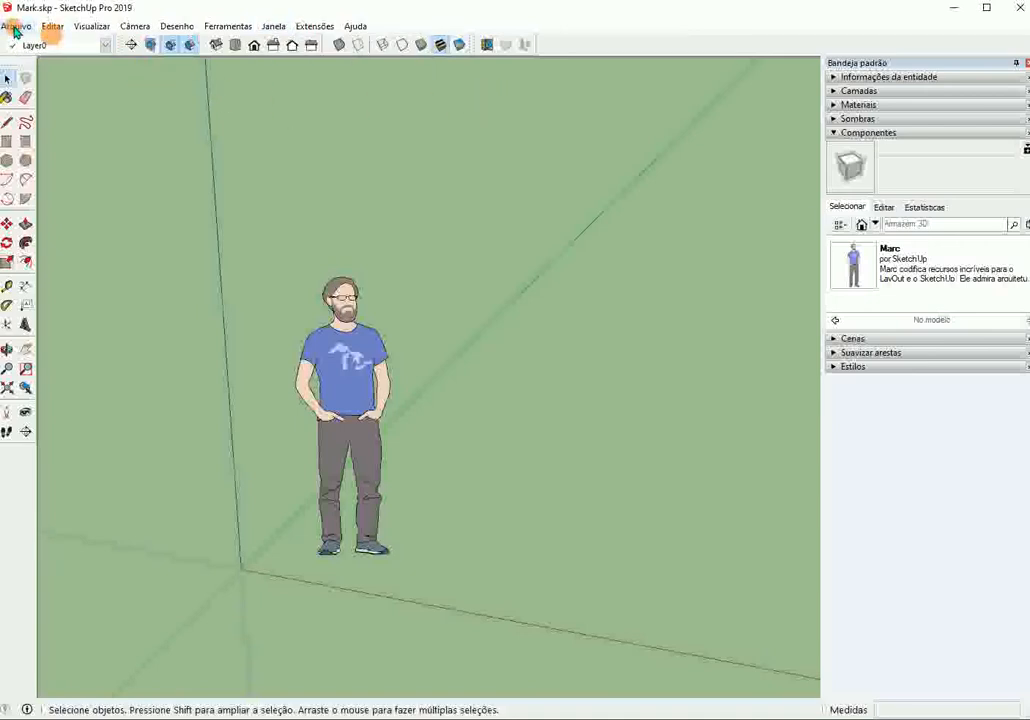
Step: Try to import the SketchUp file Mark.skp from the Desktop folder into the current model
left_click(15, 27)
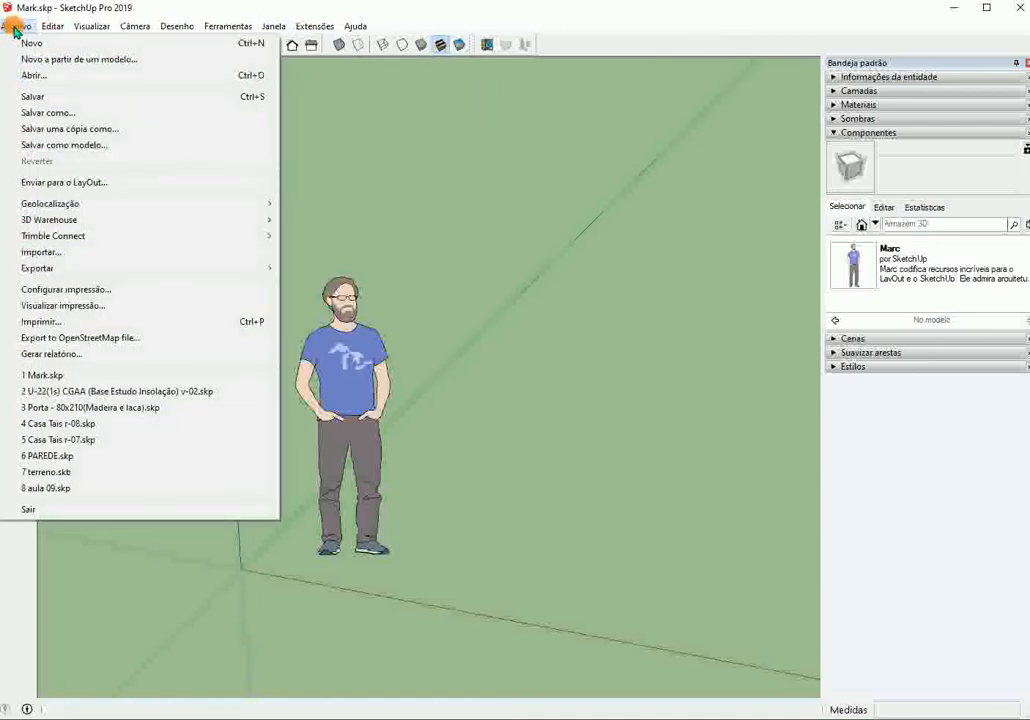
left_click(45, 253)
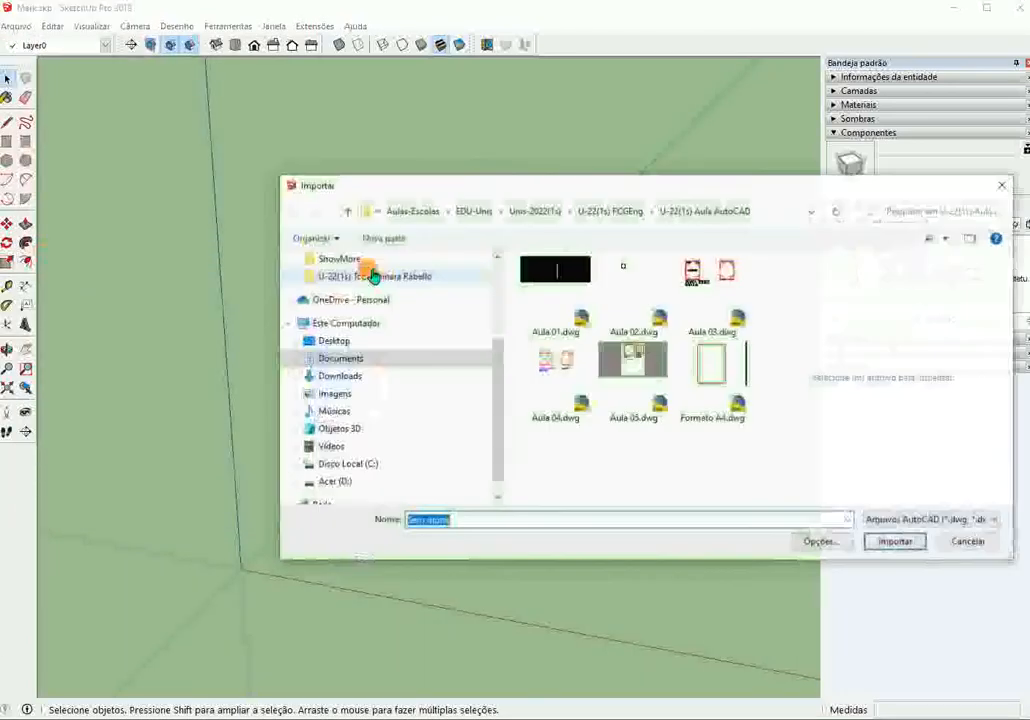
left_click(335, 340)
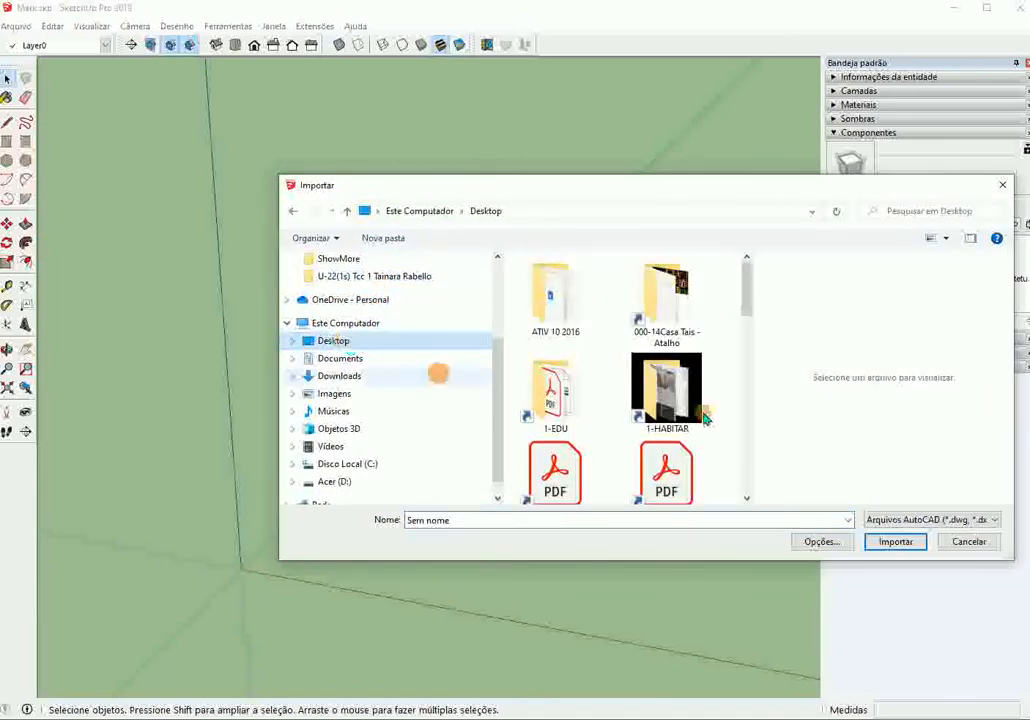
left_click_drag(747, 275, 748, 460)
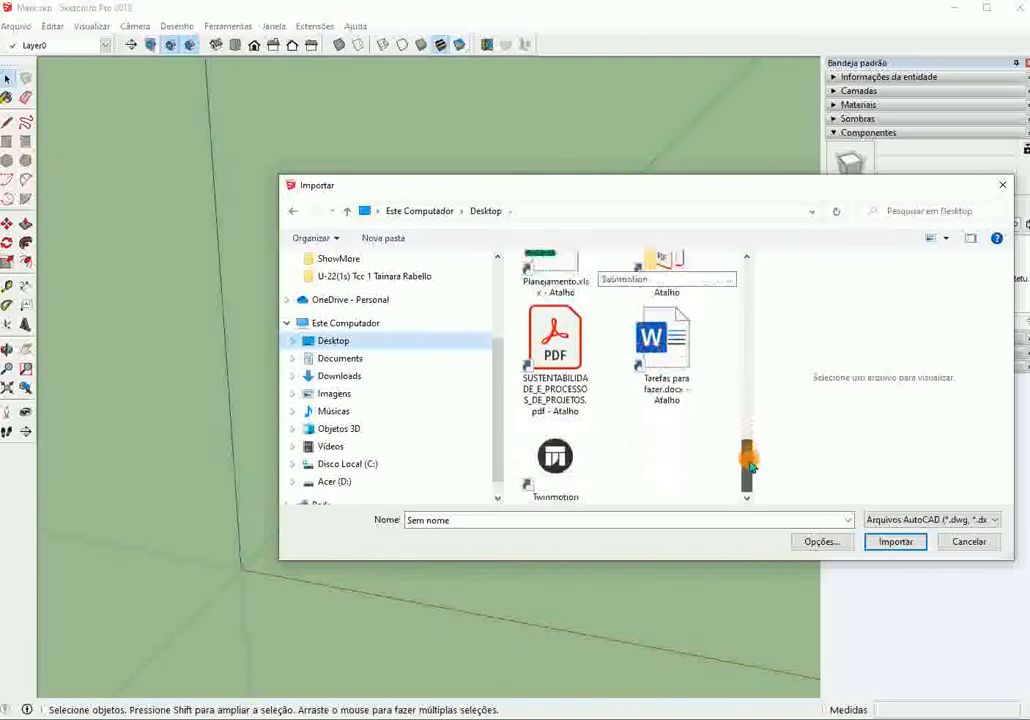
left_click(915, 520)
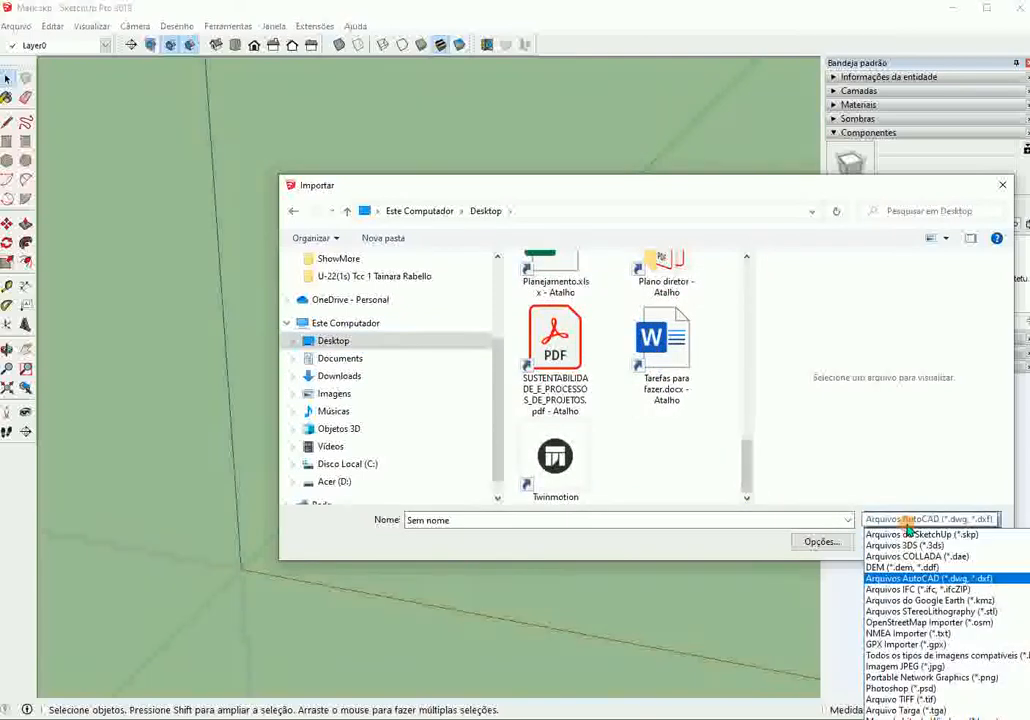
left_click(906, 535)
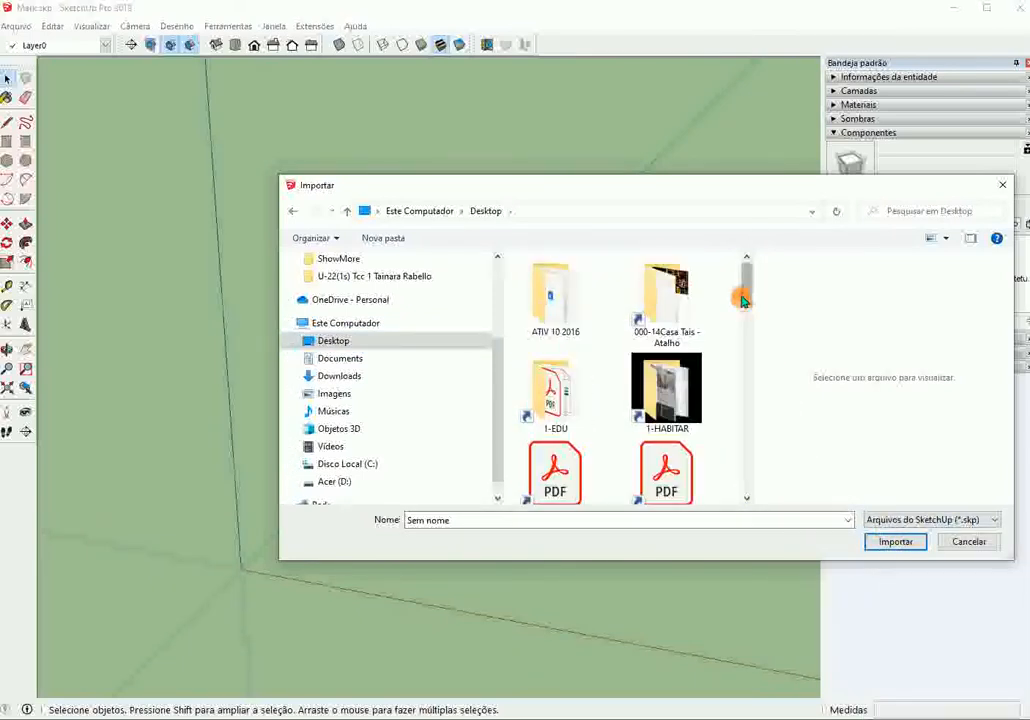
left_click(745, 334)
left_click_drag(739, 338, 740, 414)
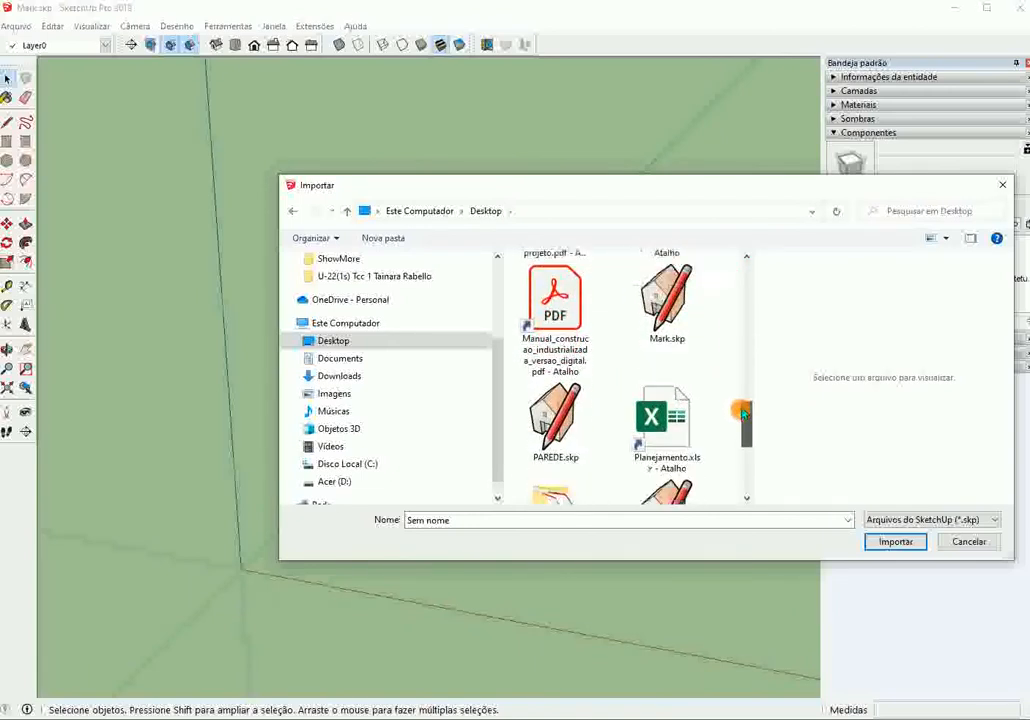
left_click(660, 315)
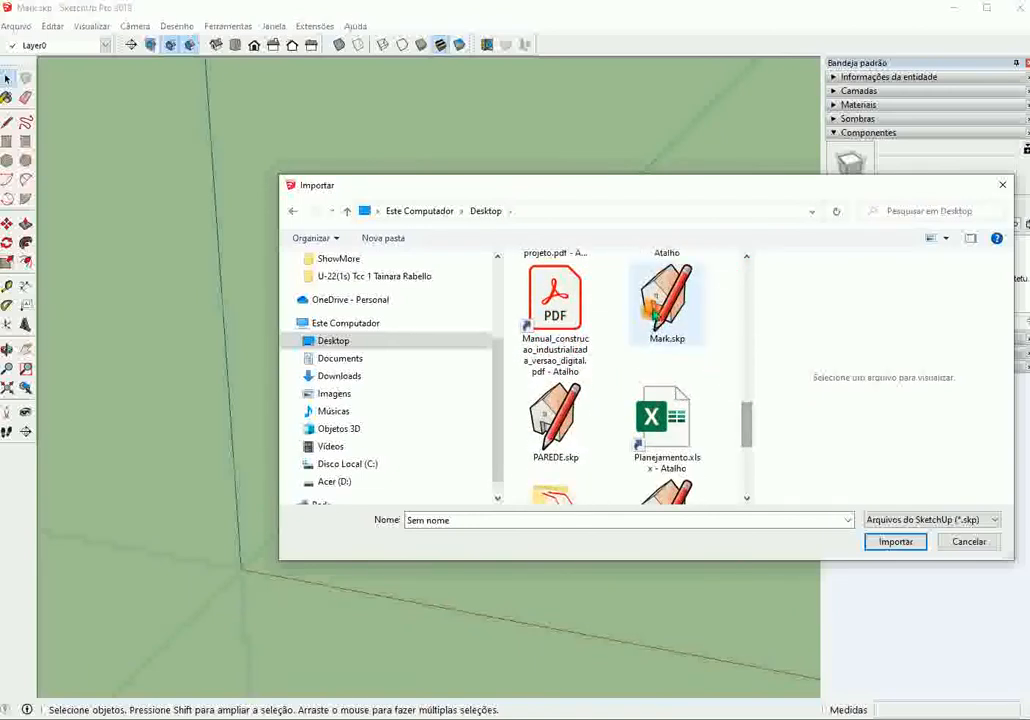
left_click(895, 541)
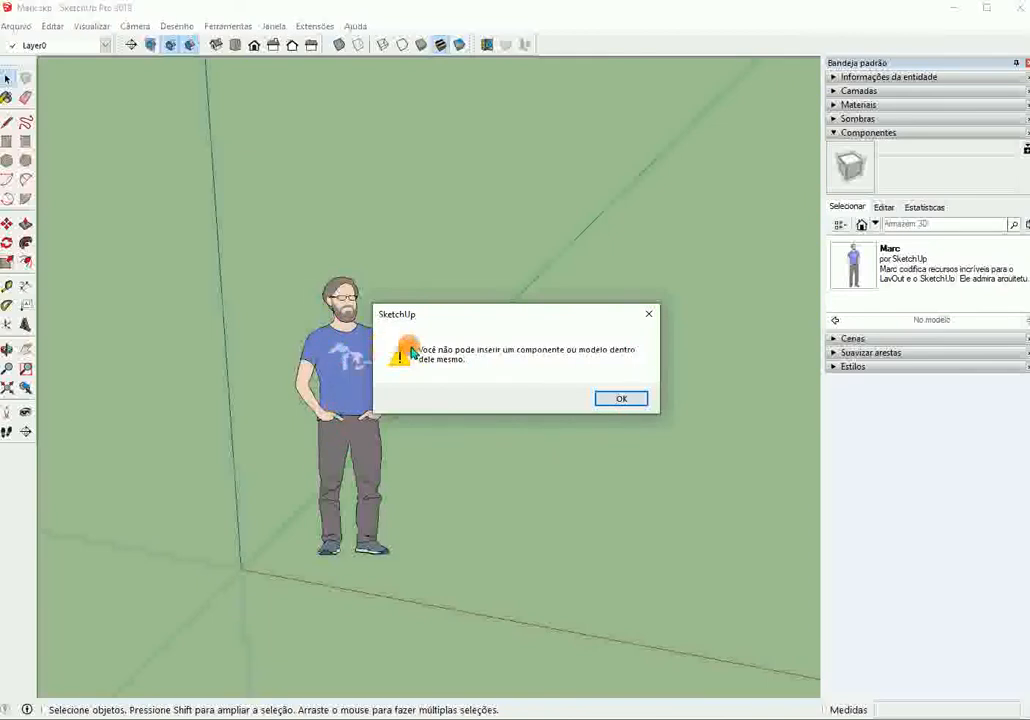
left_click(619, 398)
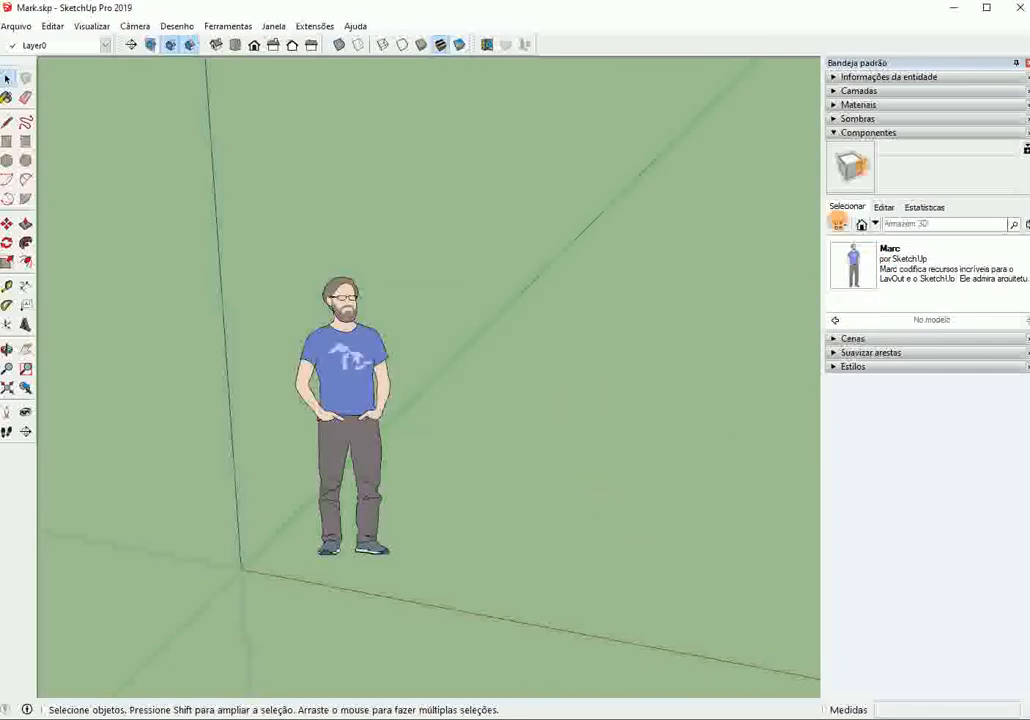
Step: Try to rename the desktop file Mark.skp as Marcos.skp, and return to the SketchUp model
left_click(952, 9)
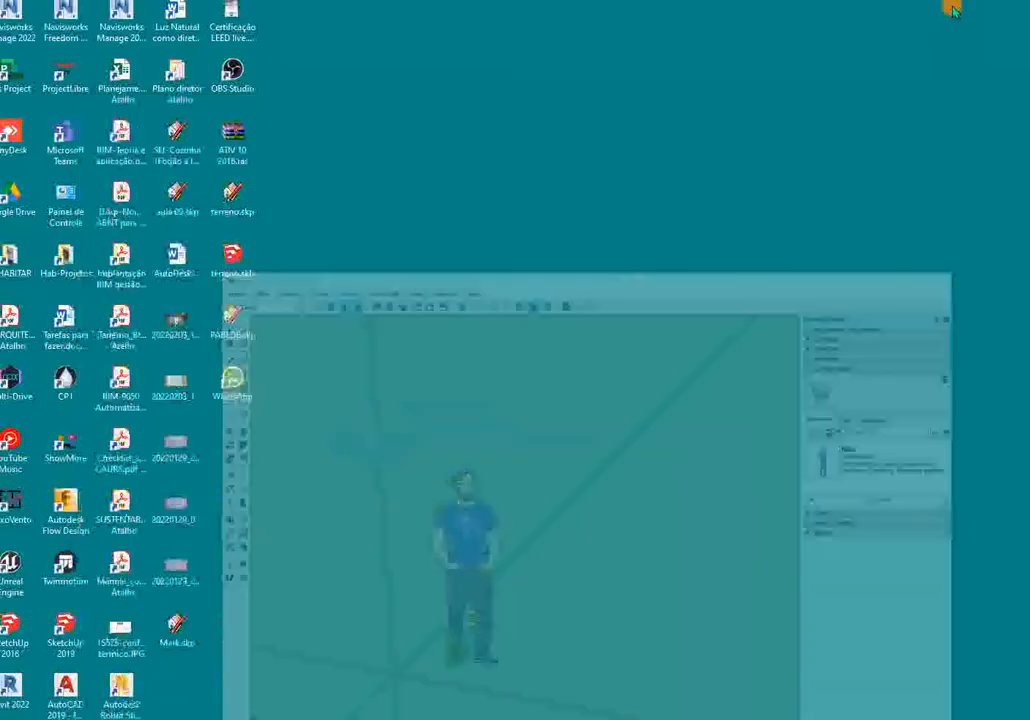
left_click(171, 646)
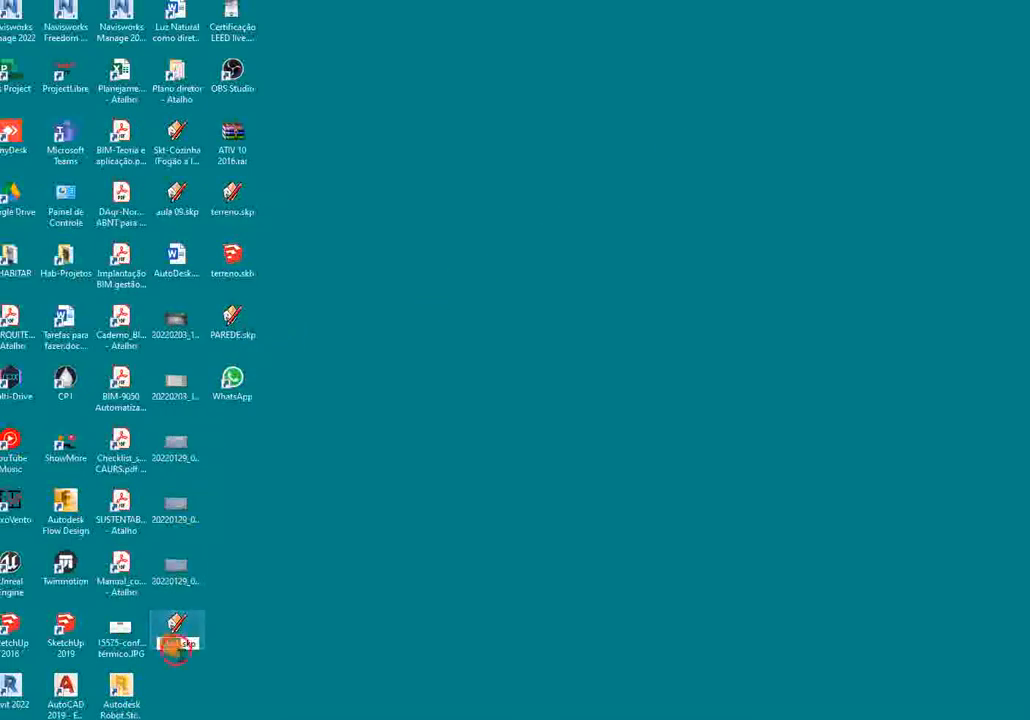
left_click(170, 645)
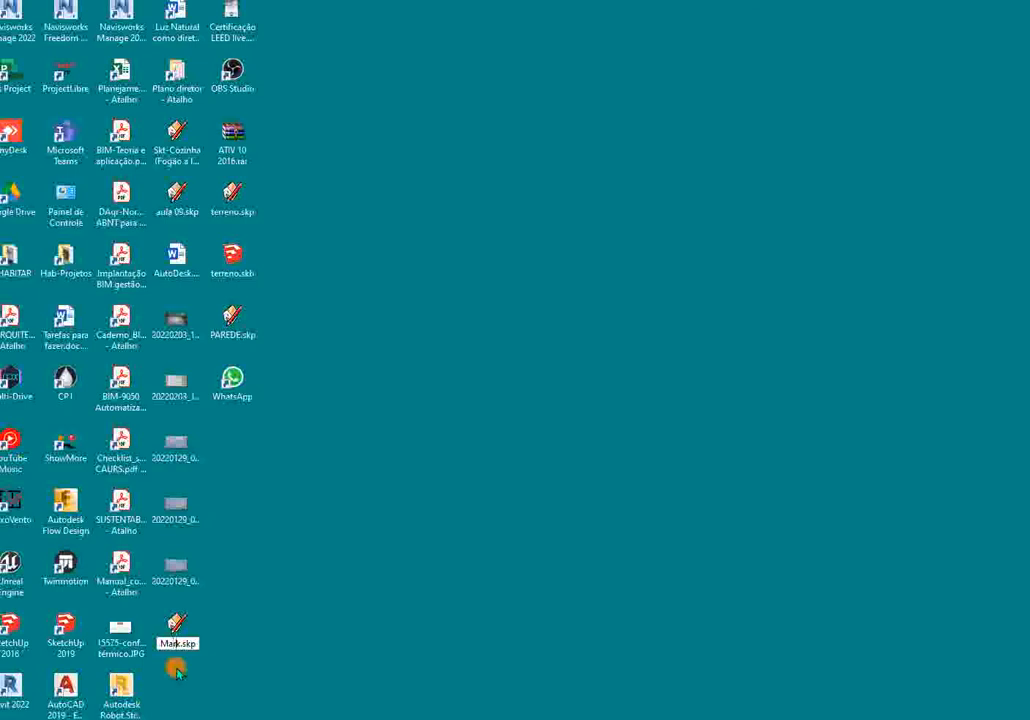
key("BackSpace")
type("co")
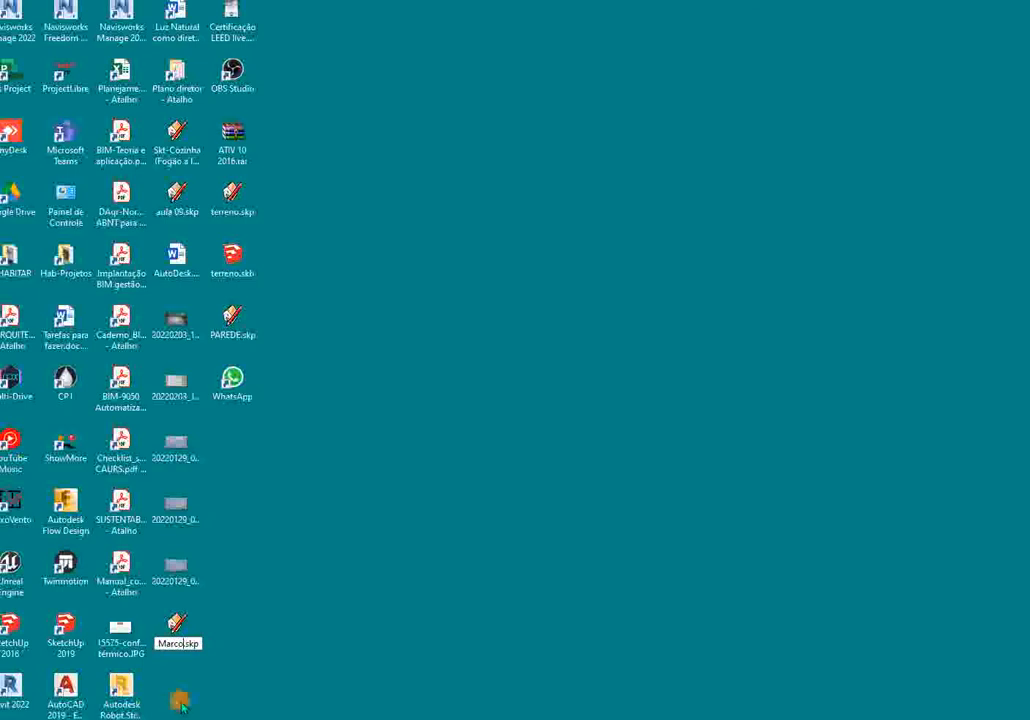
type("s")
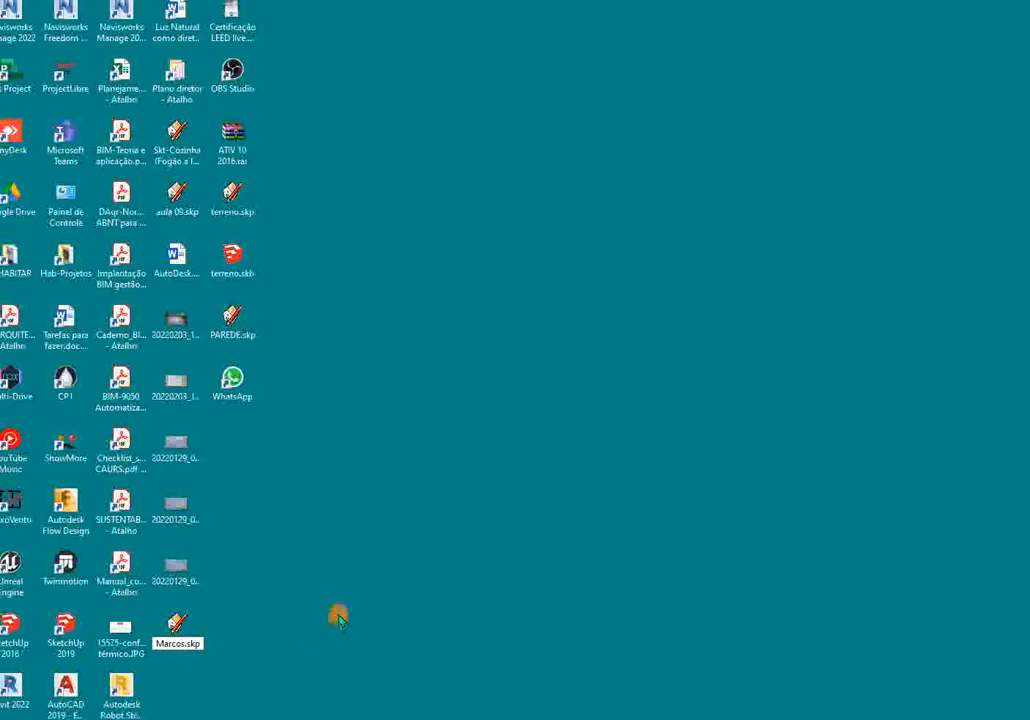
left_click(234, 668)
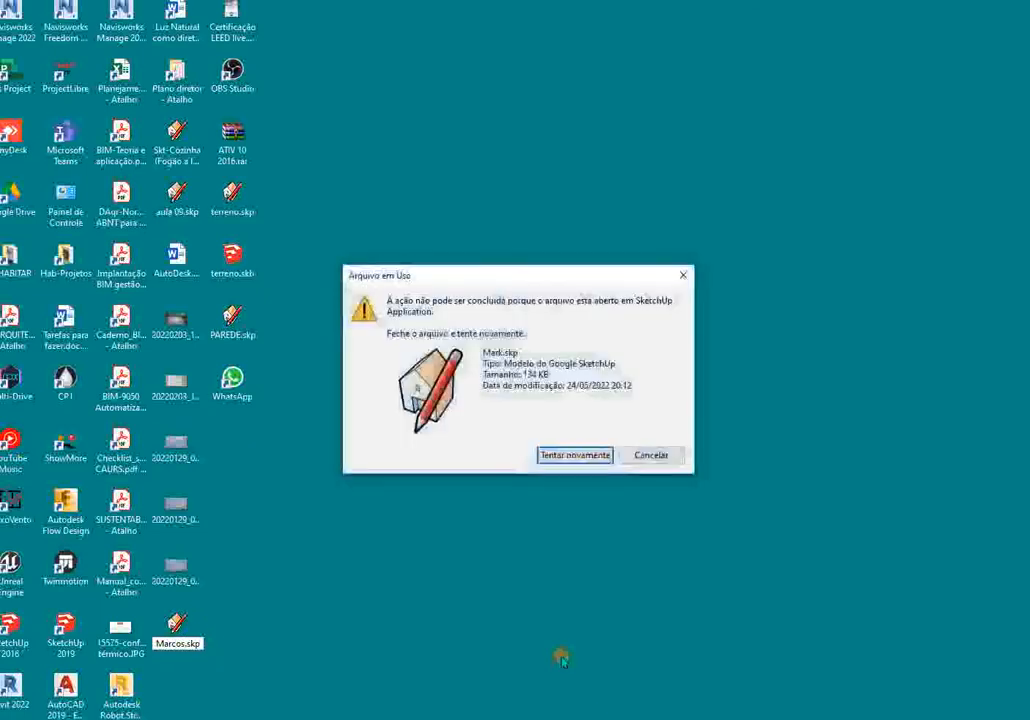
left_click(580, 458)
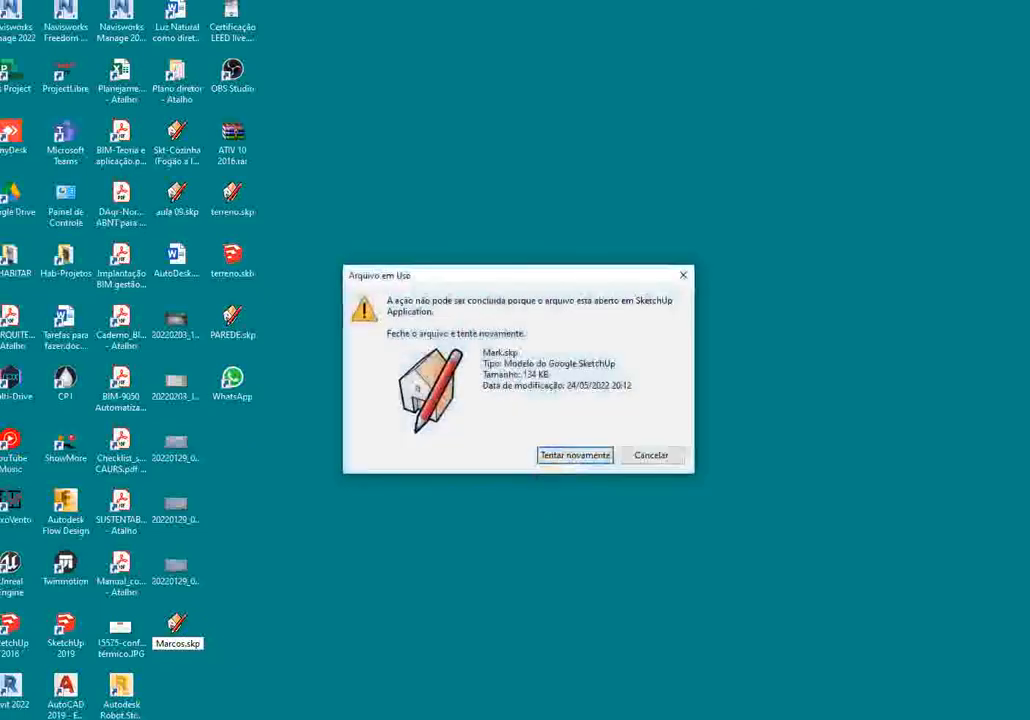
left_click(460, 718)
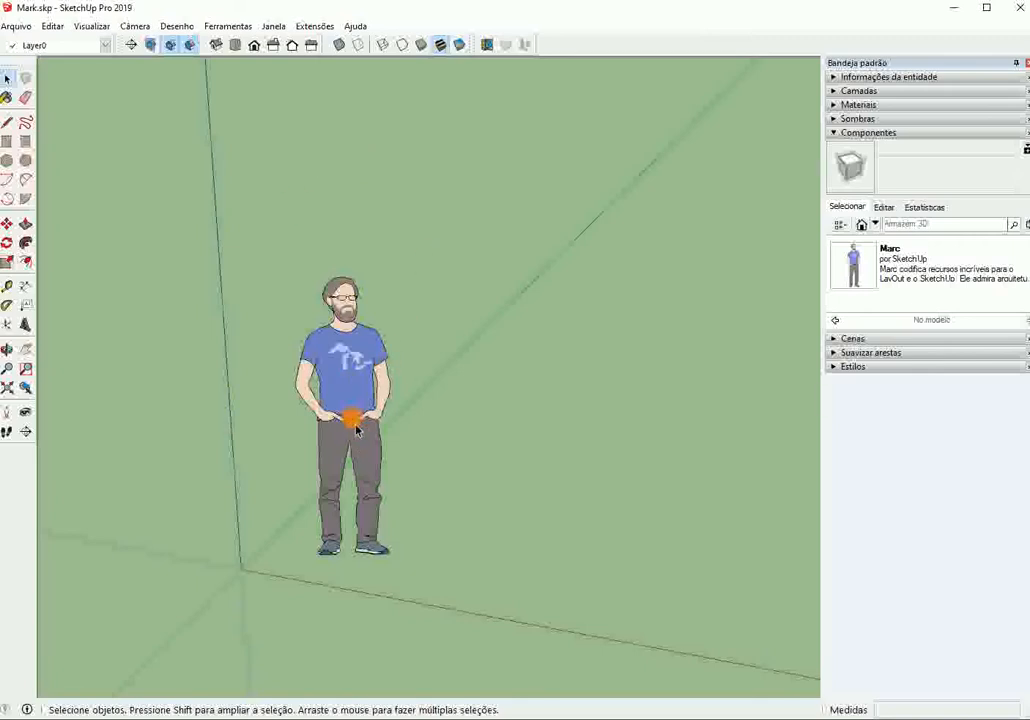
Step: Draw two connected lines beside the figure, one parallel to the green axis and a 600-long one parallel to the red axis
scroll(355, 428, "down", 2)
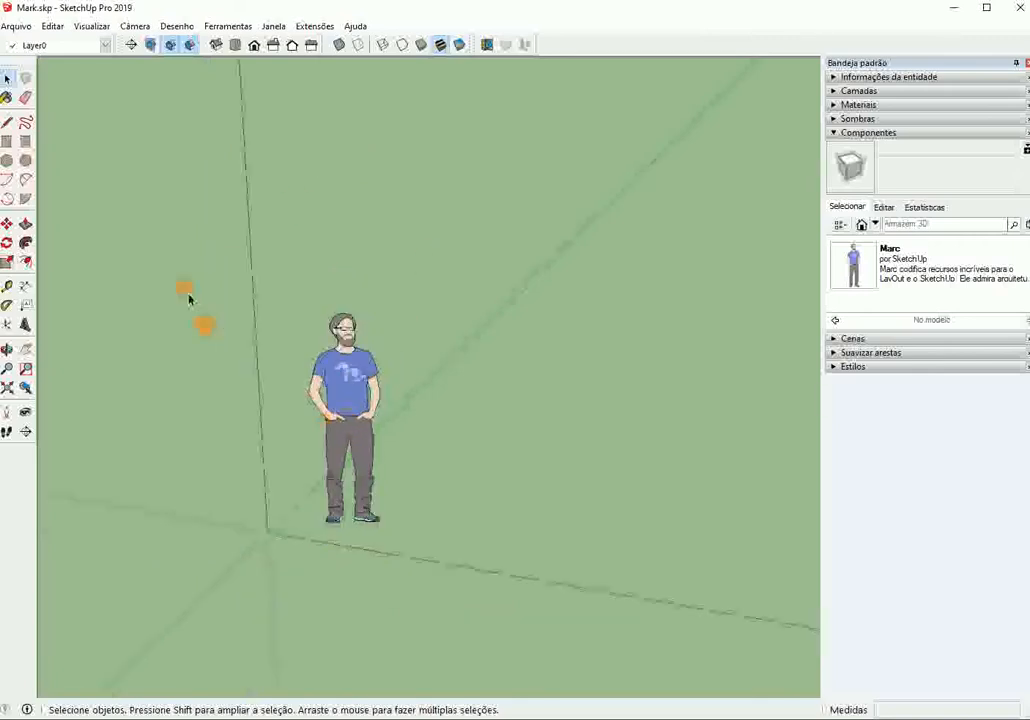
left_click(7, 122)
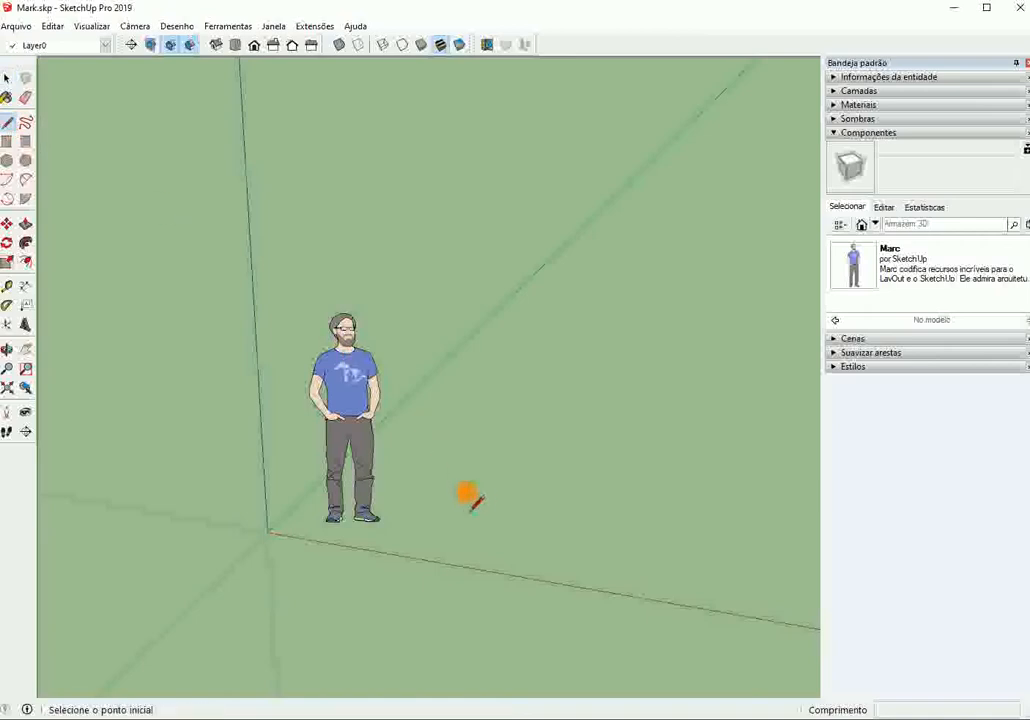
left_click(468, 491)
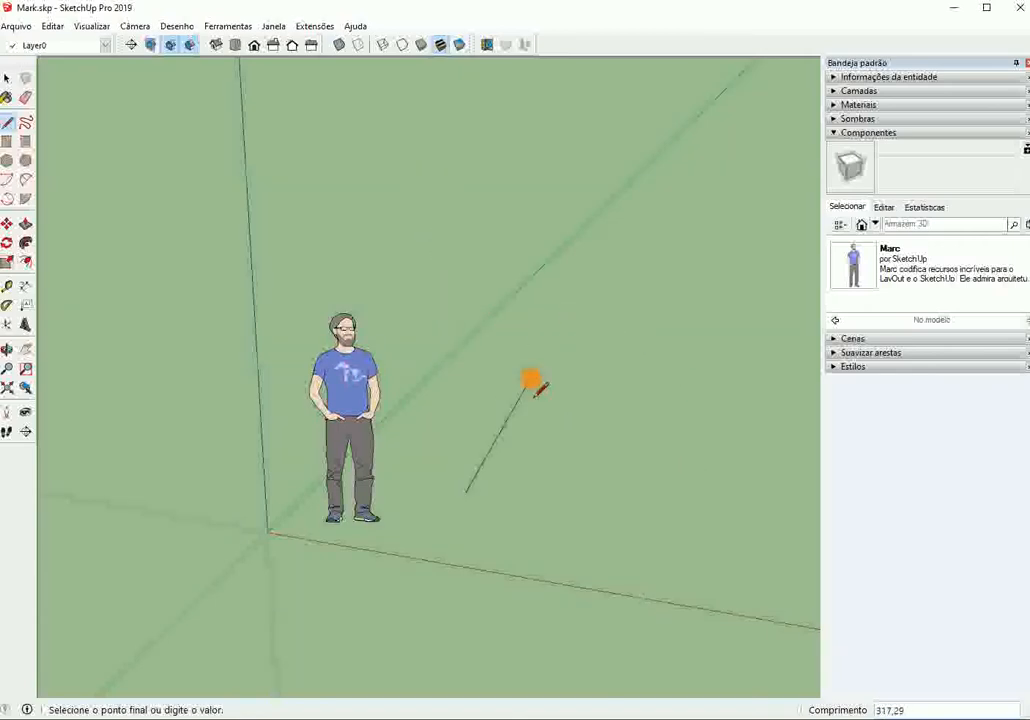
scroll(518, 390, "down", 4)
middle_click_drag(391, 410, 490, 415)
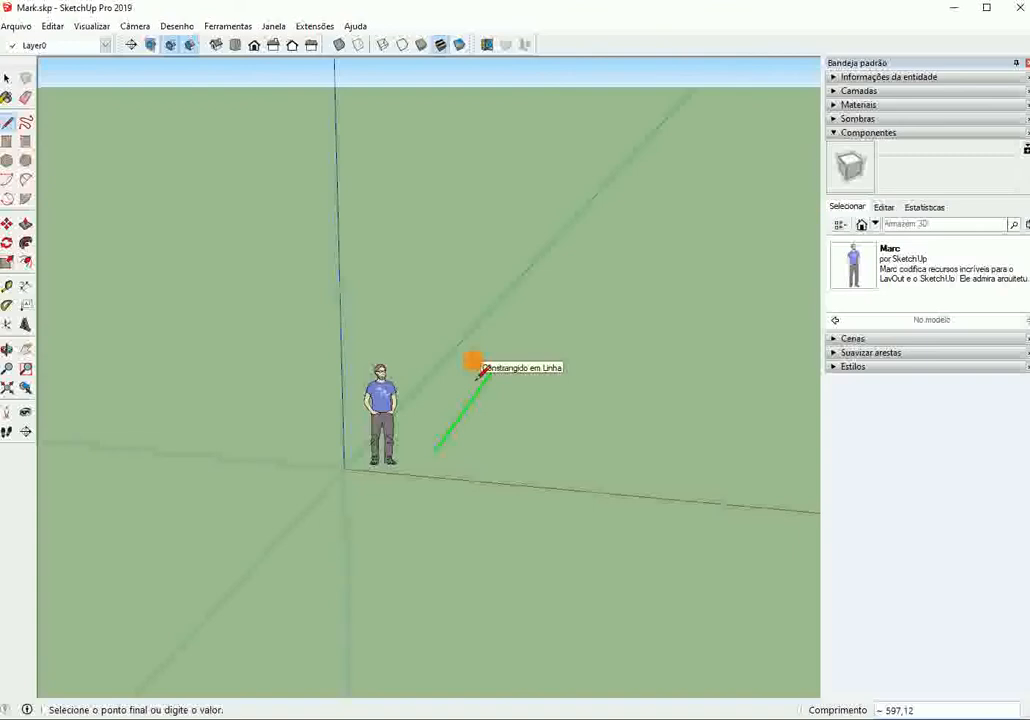
key("Right")
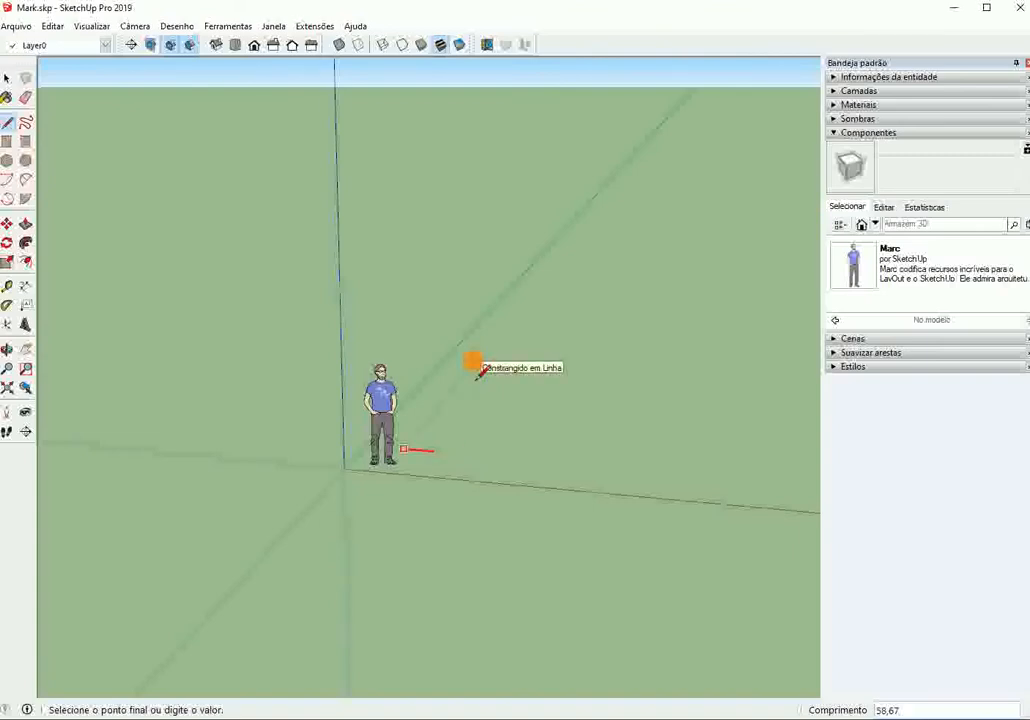
key("Up")
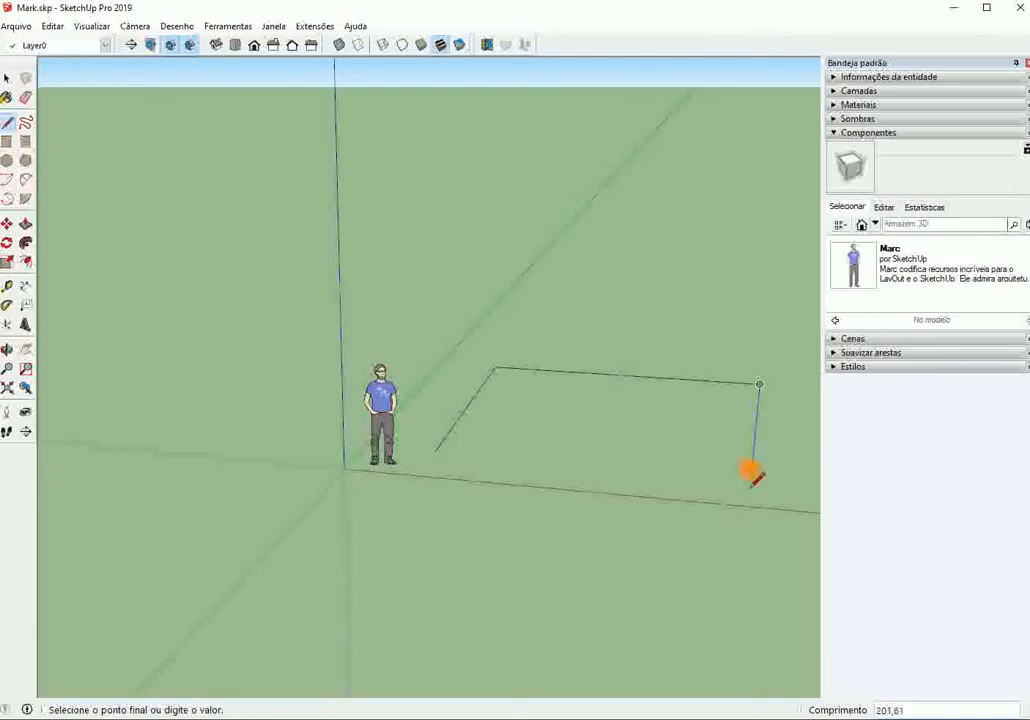
Step: Add a third edge parallel to the green axis and close the outline at its start point with a 600-long edge
key("Left")
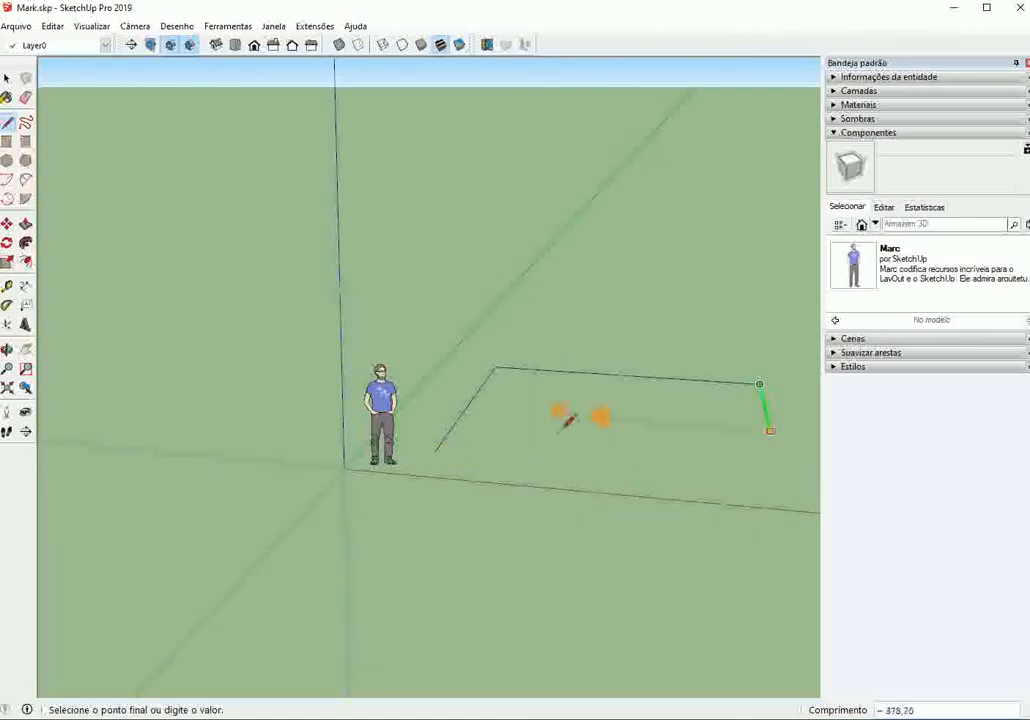
scroll(440, 384, "down", 3)
scroll(693, 438, "up", 3)
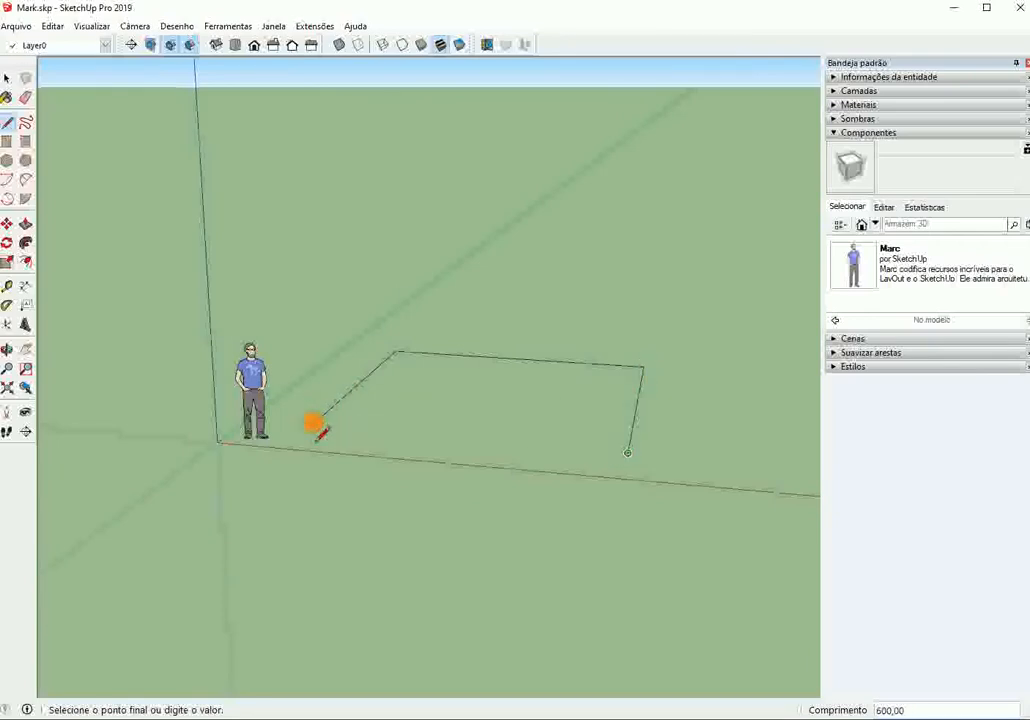
left_click(315, 425)
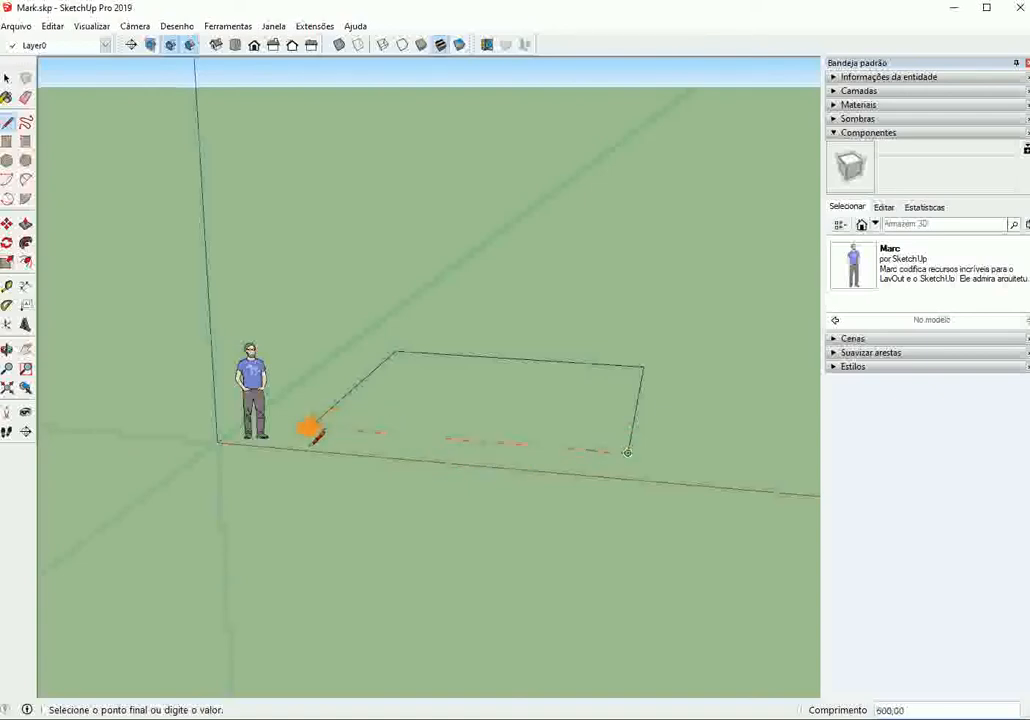
left_click(310, 428)
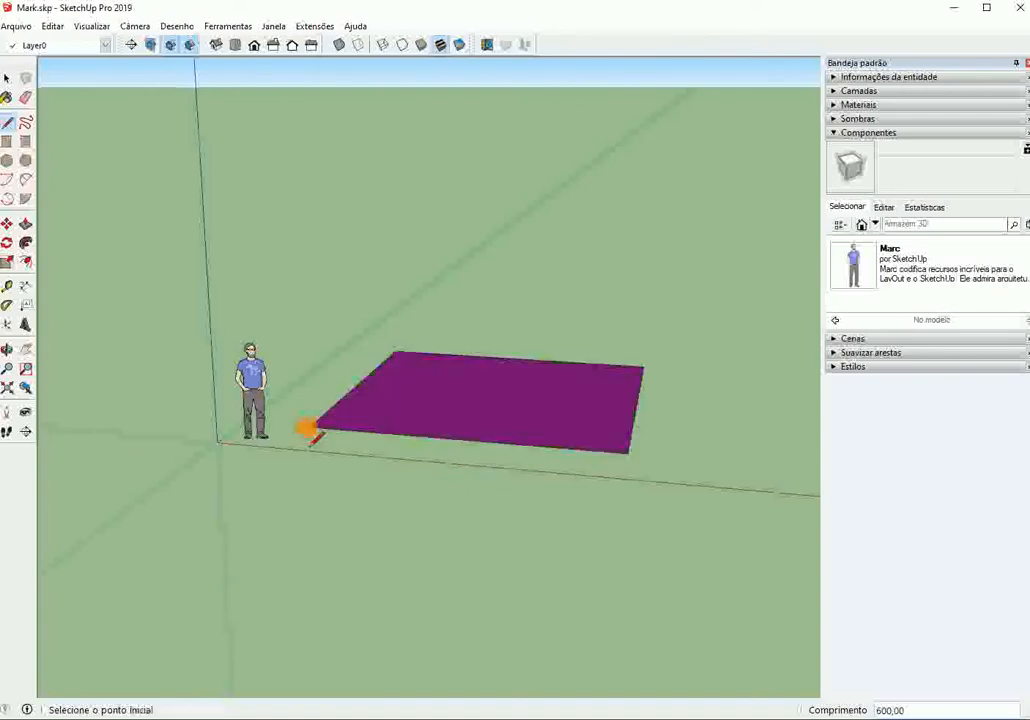
Step: Draw a closed triangle from three connected lines behind the purple face, and erase it with the Eraser
left_click(535, 298)
left_click(640, 240)
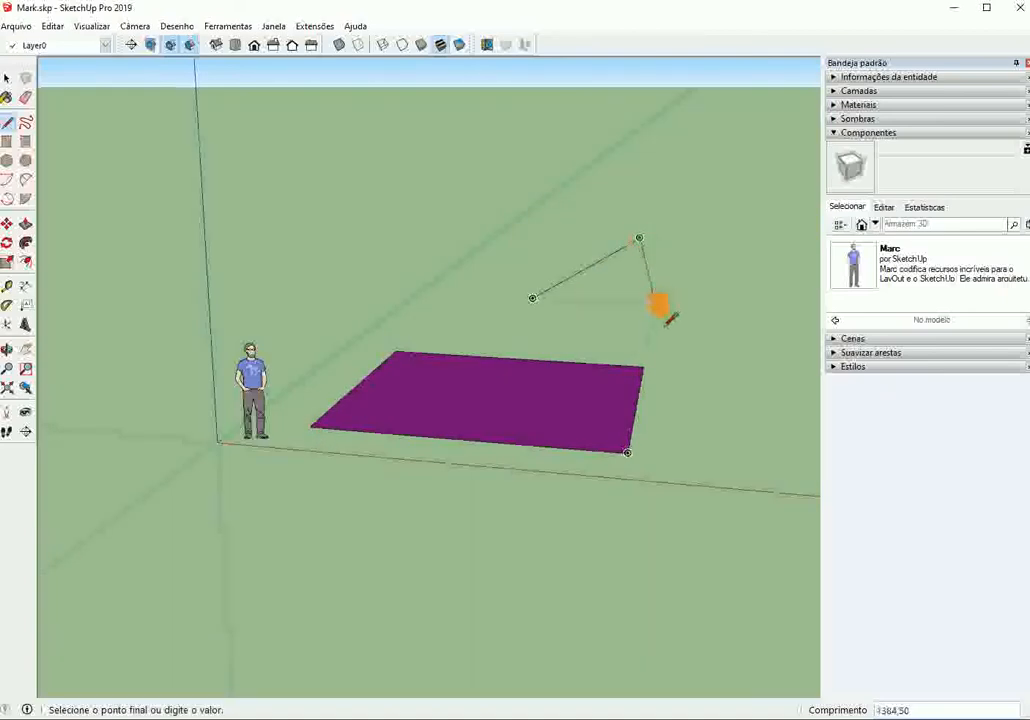
left_click(653, 312)
left_click(537, 298)
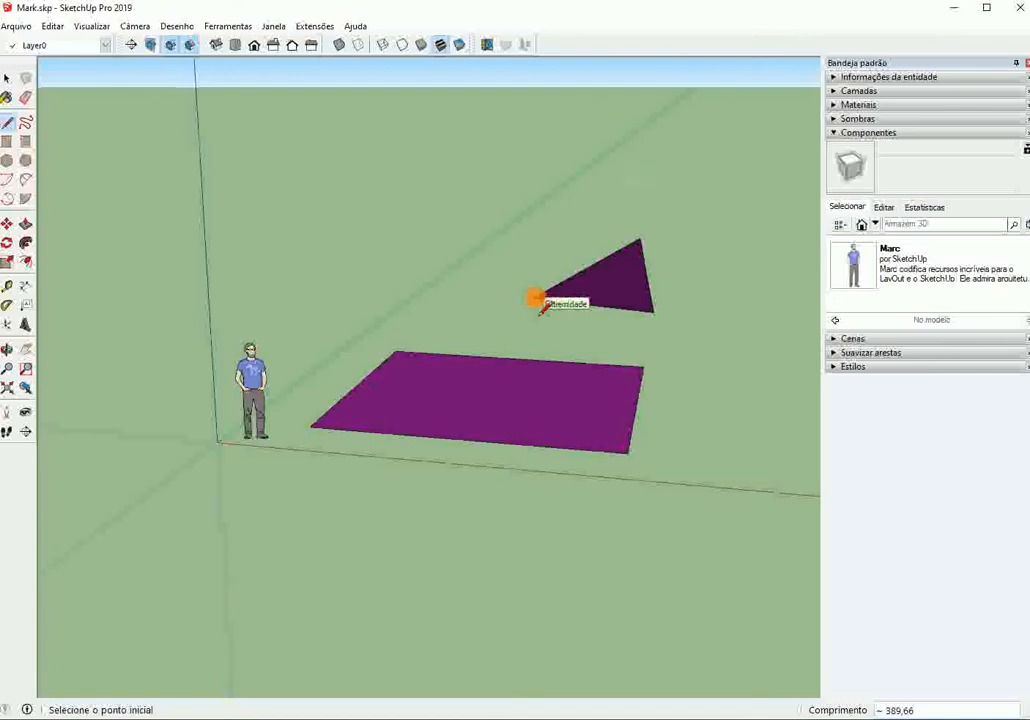
key("e")
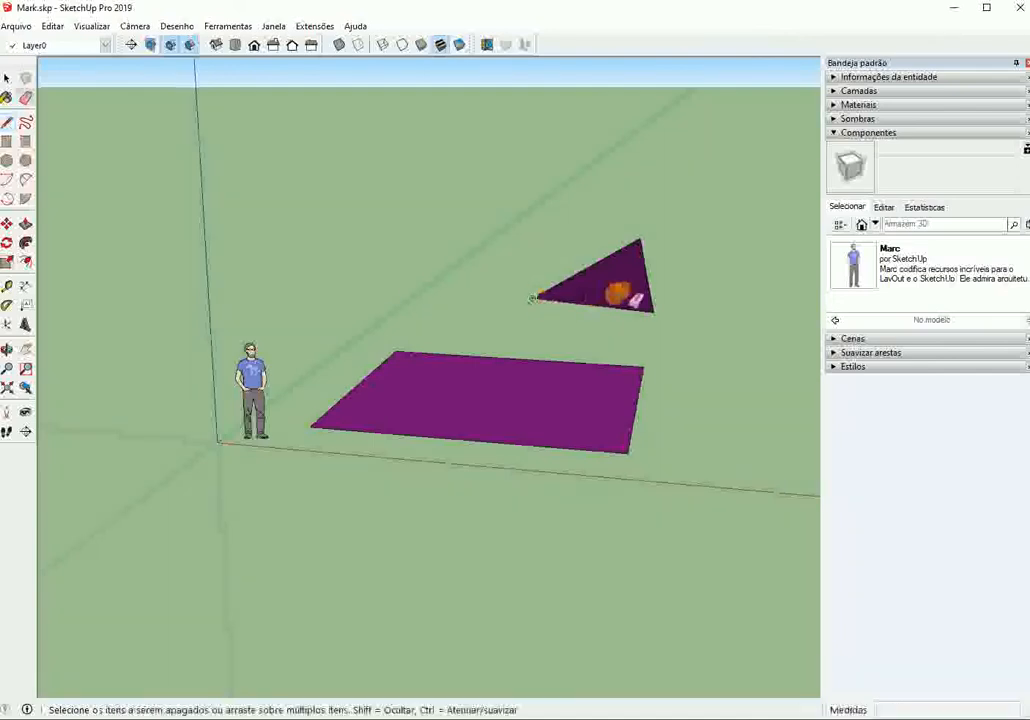
left_click_drag(590, 271, 586, 278)
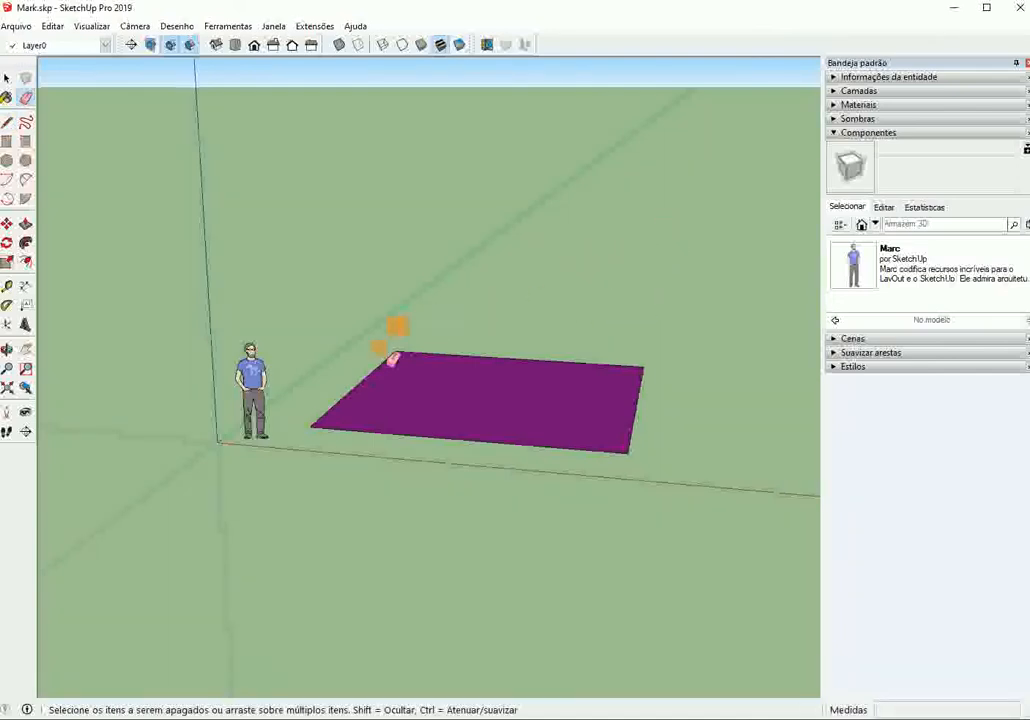
Step: Examine the purple four-sided face from above and from an oblique angle
scroll(495, 350, "up", 4)
mouse_move(443, 335)
middle_mouse_down()
mouse_move(414, 575)
mouse_move(430, 614)
mouse_move(500, 598)
mouse_move(483, 582)
middle_mouse_up()
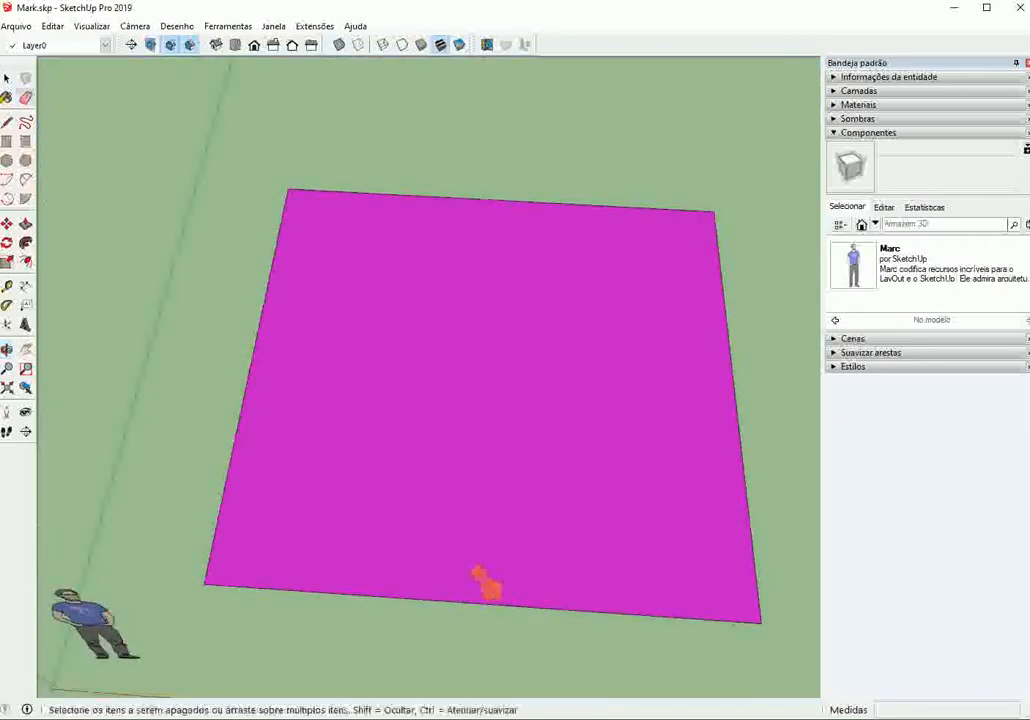
scroll(300, 385, "down", 3)
middle_click_drag(322, 395, 352, 340)
scroll(352, 340, "up", 1)
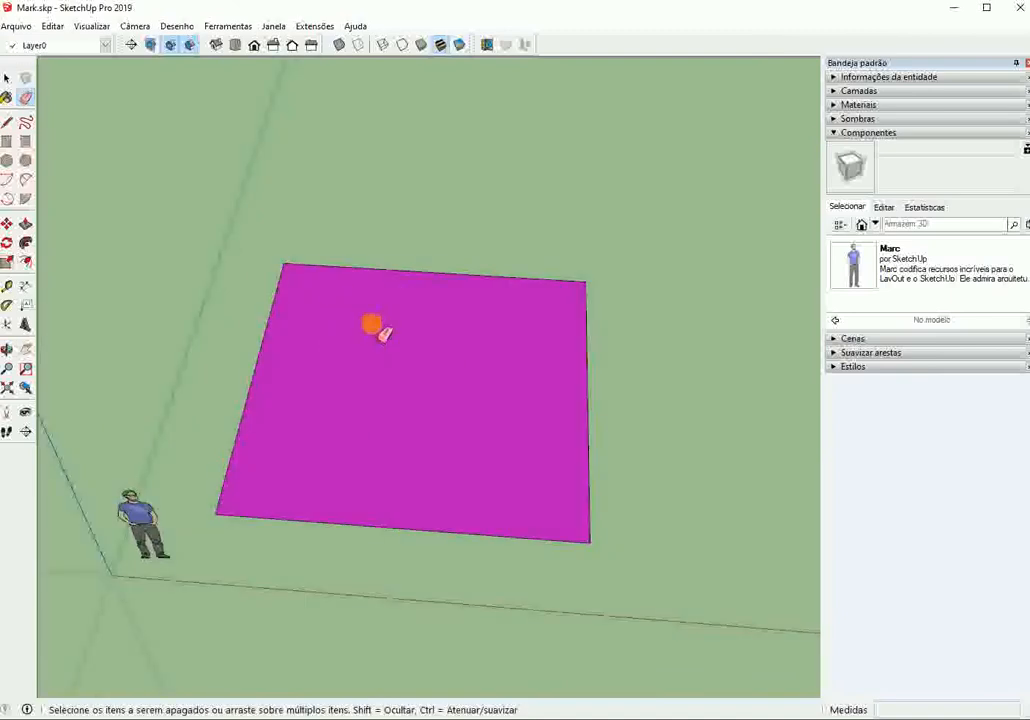
mouse_move(380, 330)
middle_mouse_down()
mouse_move(382, 340)
mouse_move(361, 15)
mouse_move(333, 386)
mouse_move(331, 185)
mouse_move(292, 494)
mouse_move(345, 451)
middle_mouse_up()
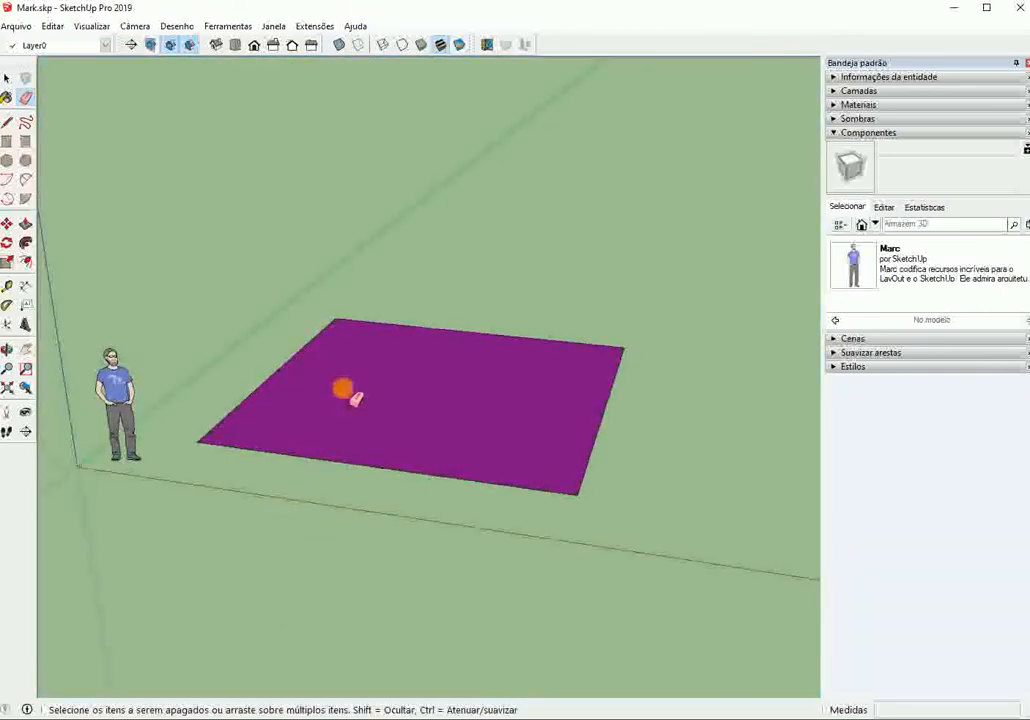
Step: Reverse the four-sided purple face, and reverse it back to its purple side
key("space")
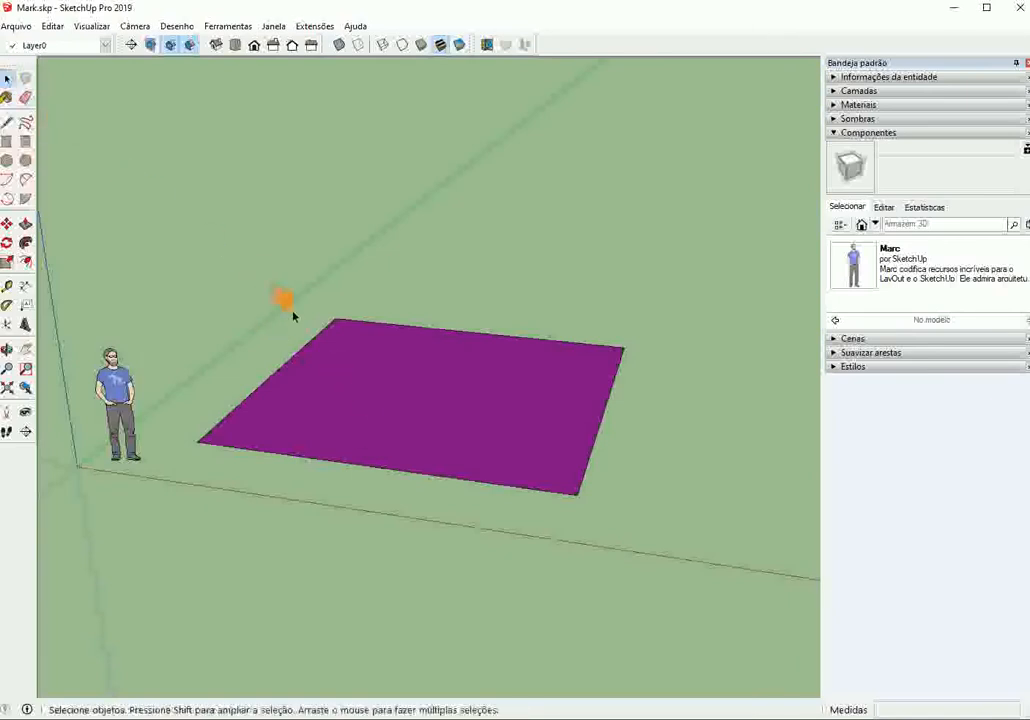
right_click(396, 407)
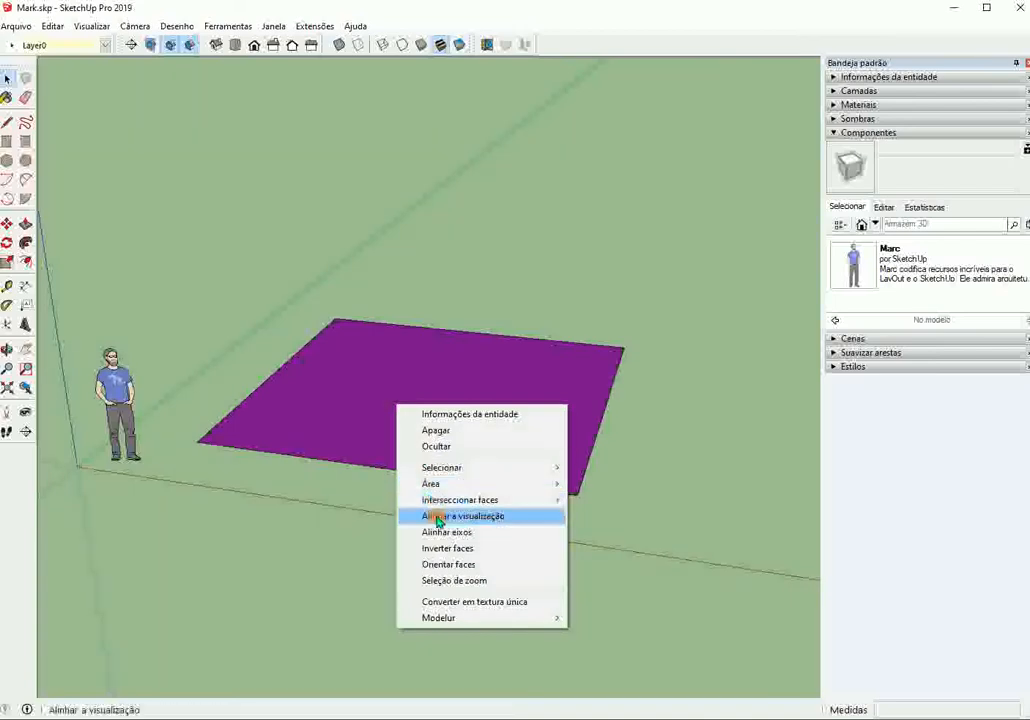
left_click(447, 549)
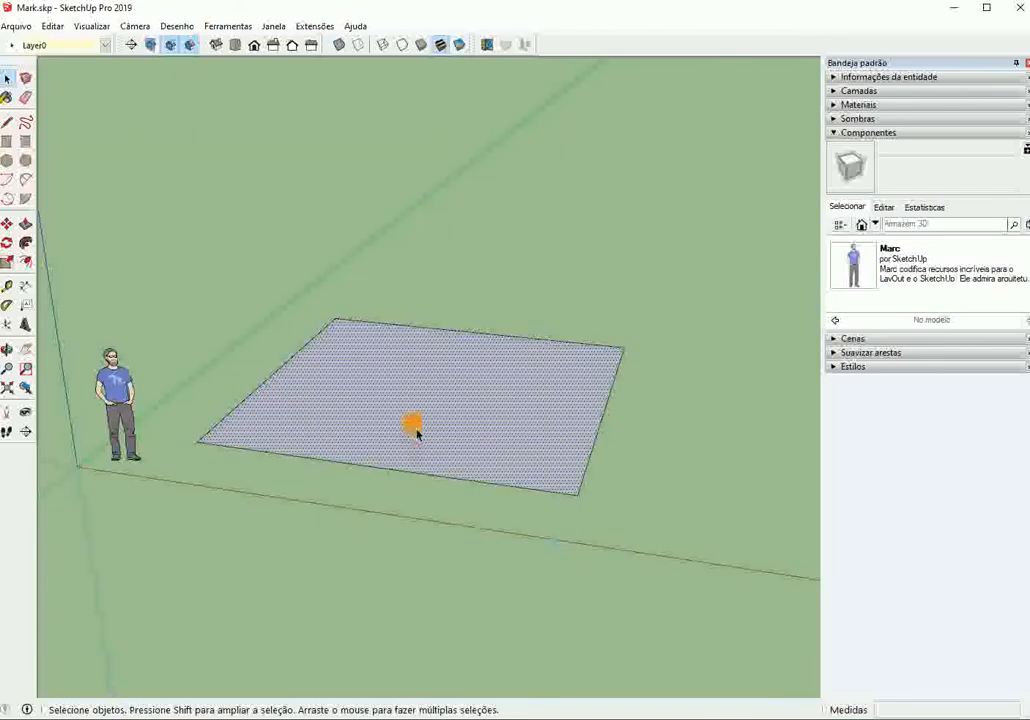
right_click(414, 415)
left_click(445, 557)
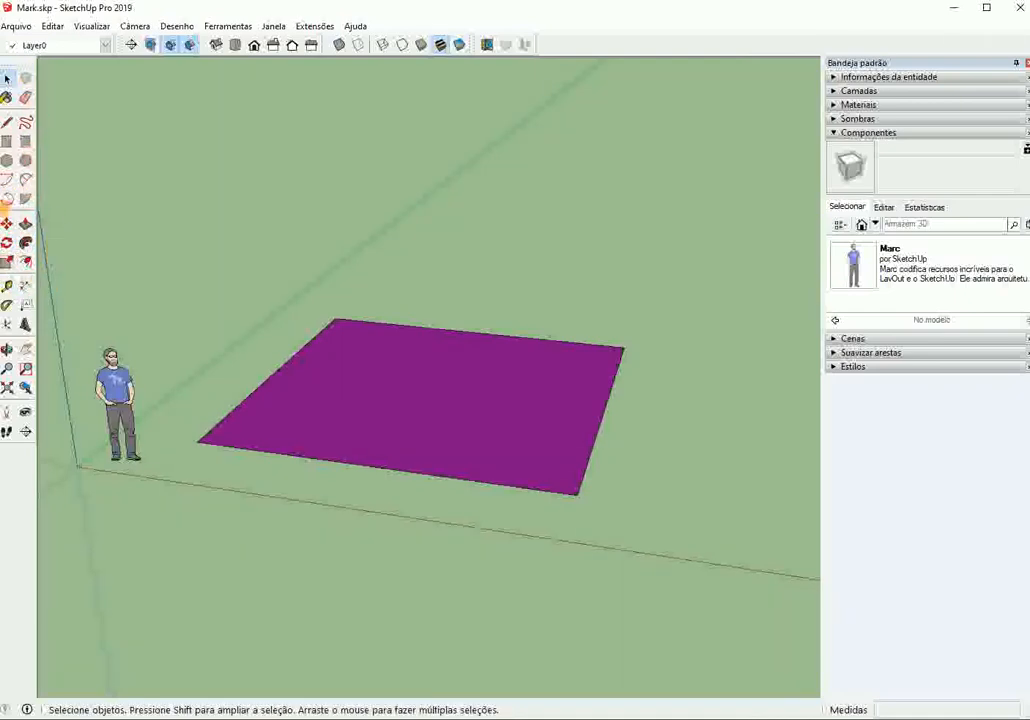
Step: Offset the outline of the four-sided face outward by 20
left_click(27, 262)
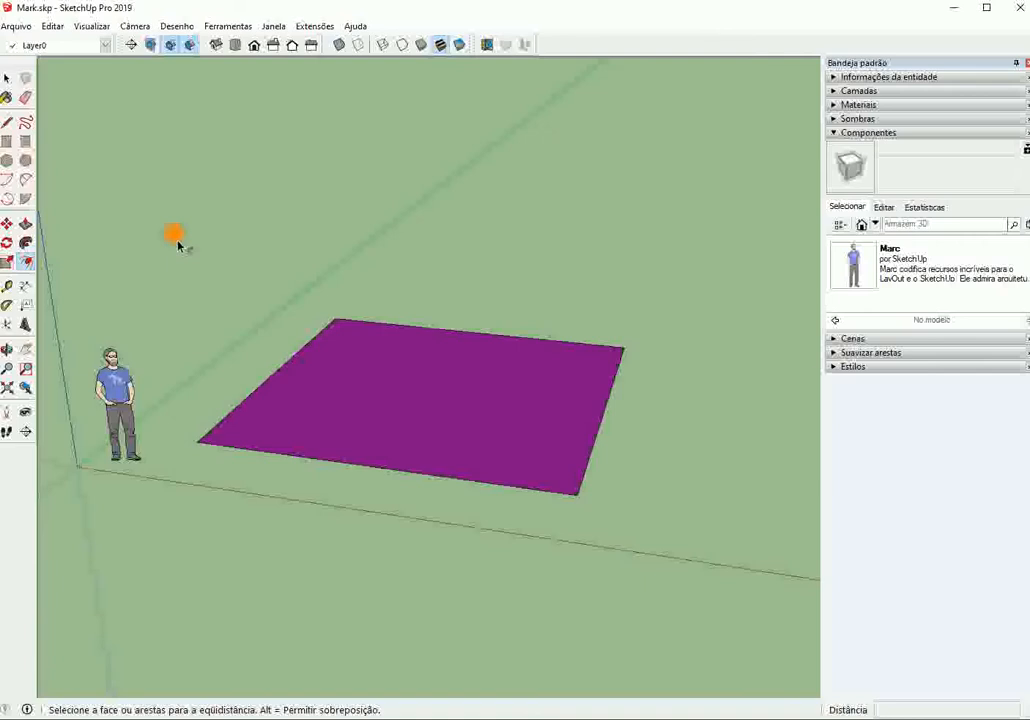
left_click(287, 370)
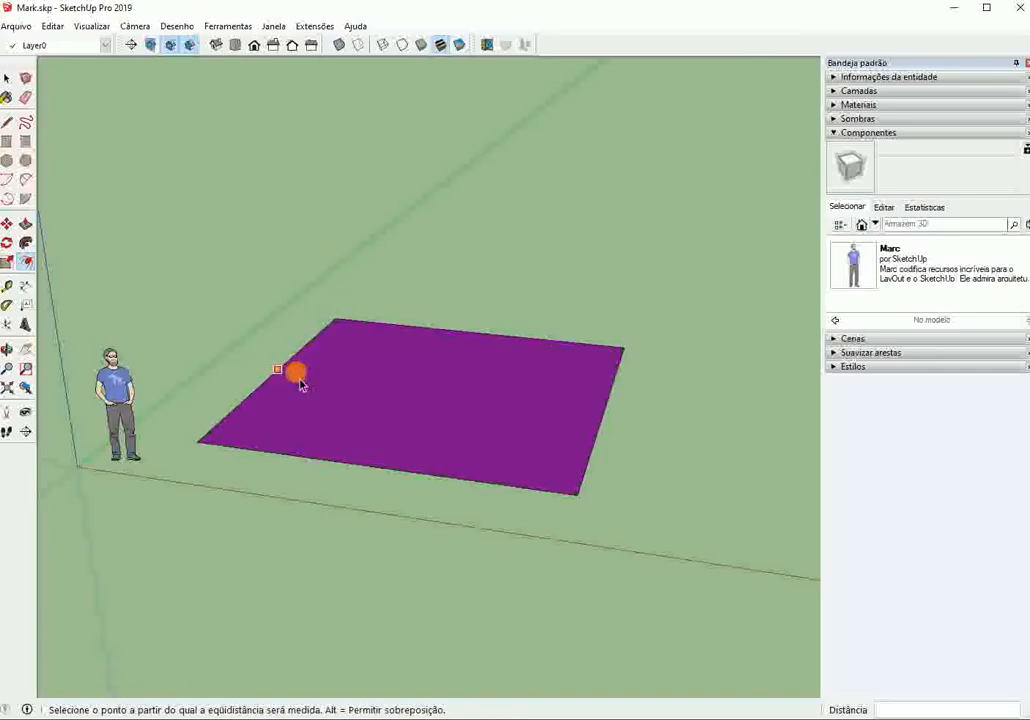
left_click(301, 383)
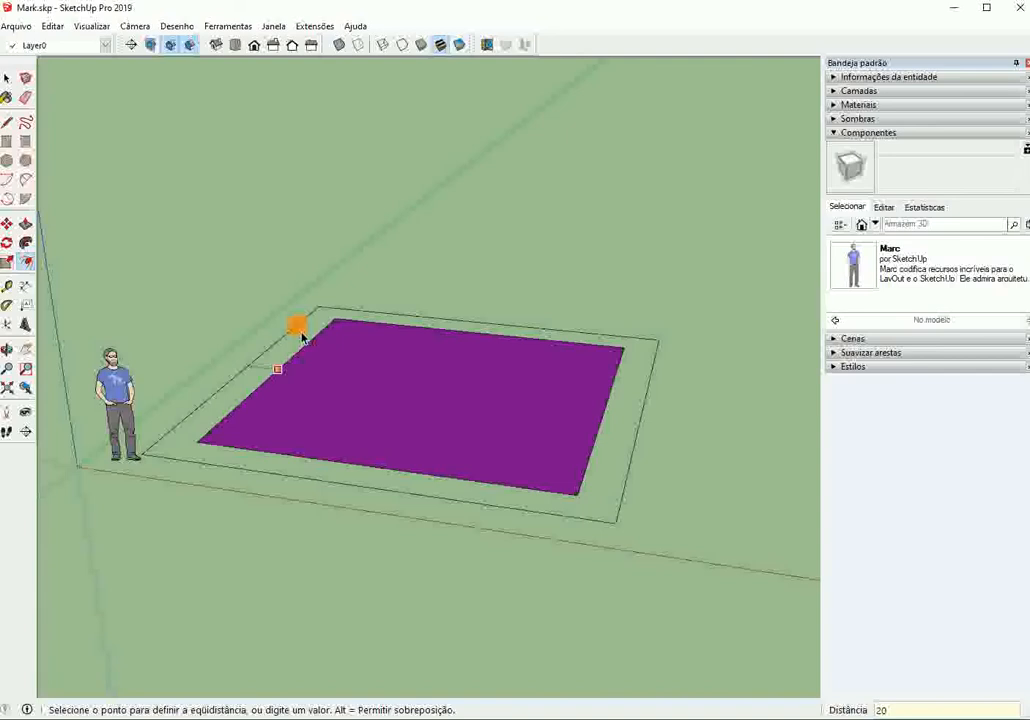
key("Return")
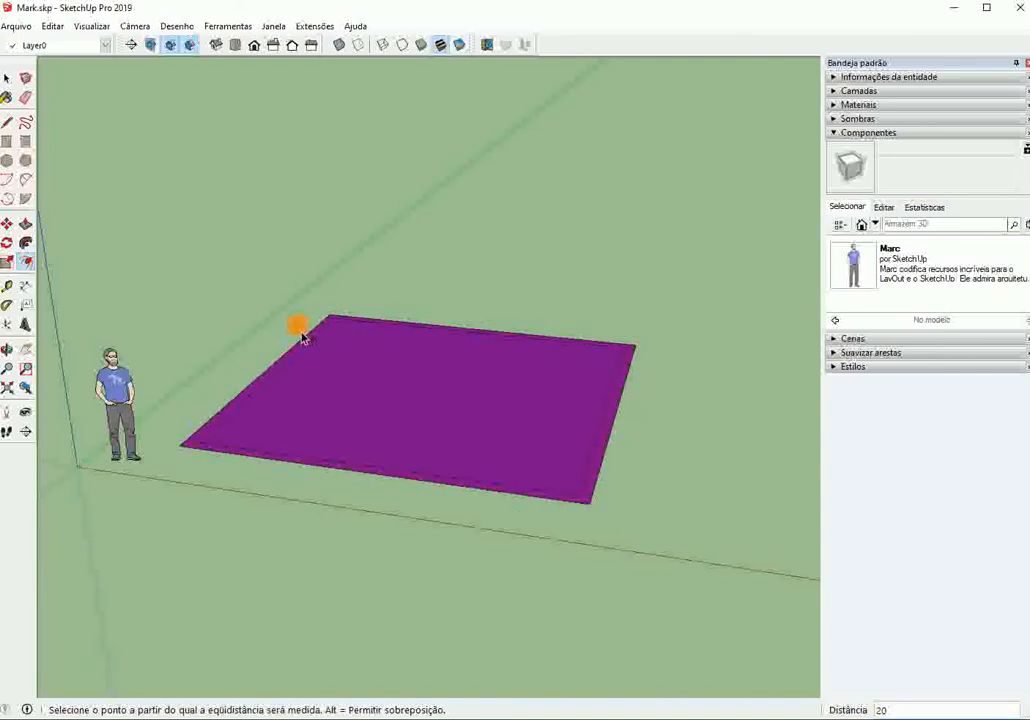
Step: Delete the inner face so that only the narrow border between the two outlines remains
scroll(303, 337, "up", 3)
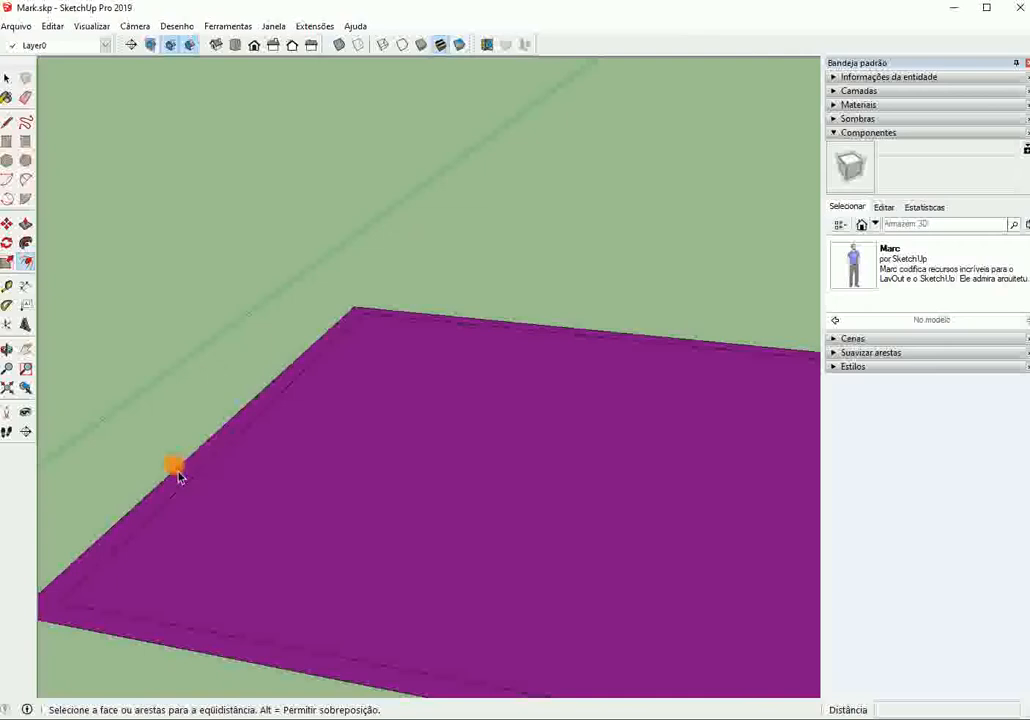
scroll(173, 462, "down", 4)
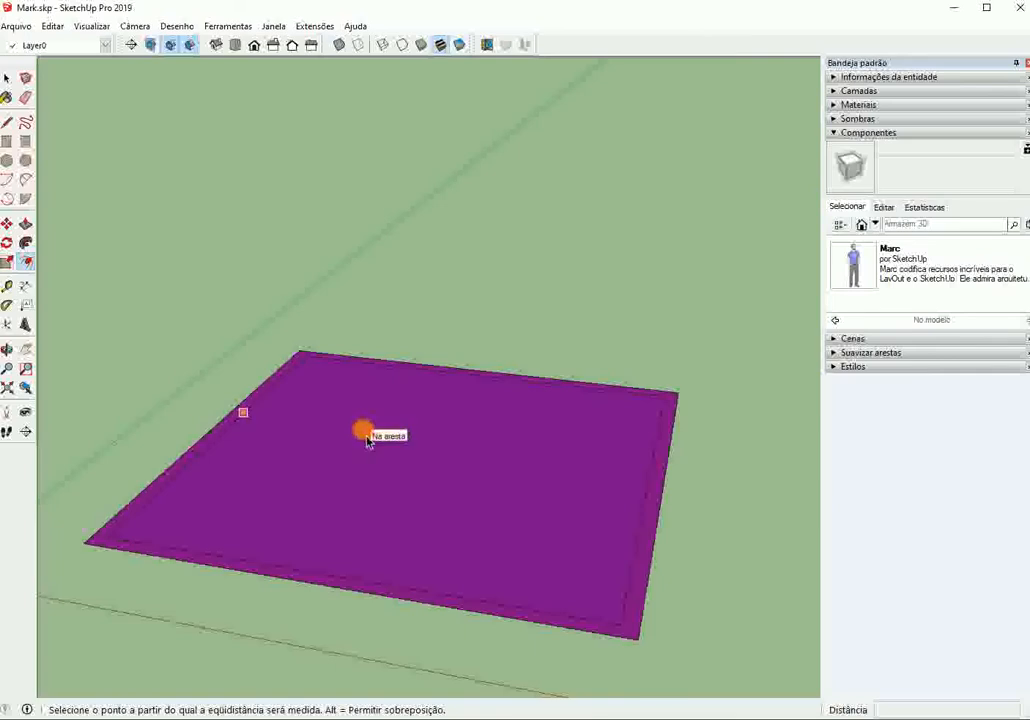
left_click(365, 437)
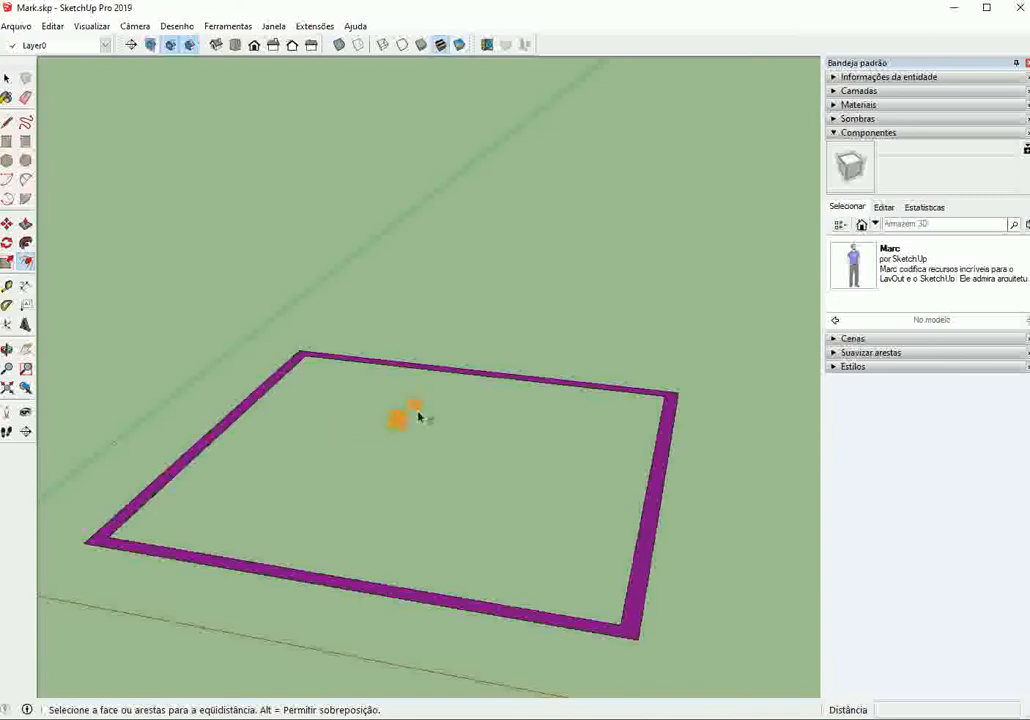
middle_click_drag(418, 415, 226, 380)
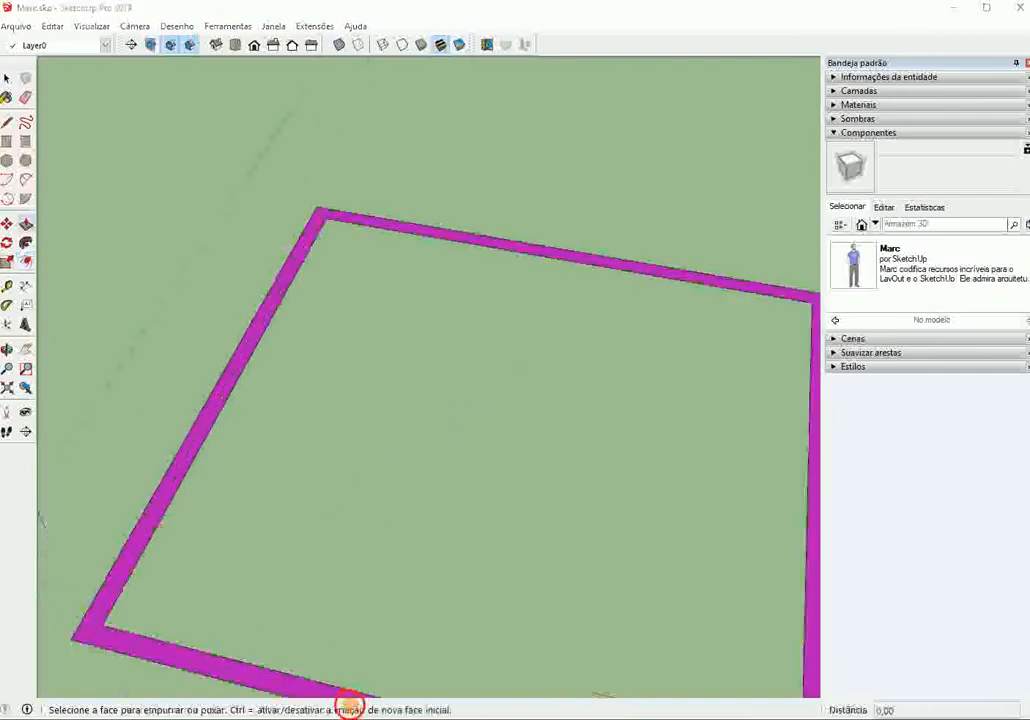
scroll(337, 425, "down", 4)
middle_click_drag(370, 474, 365, 381)
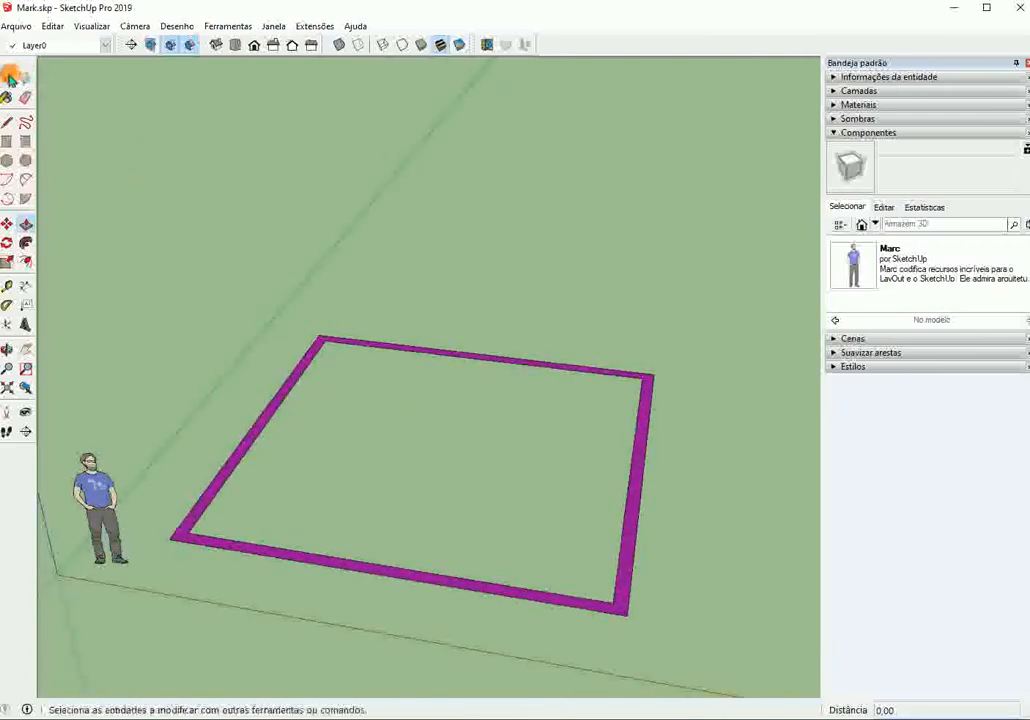
left_click(7, 78)
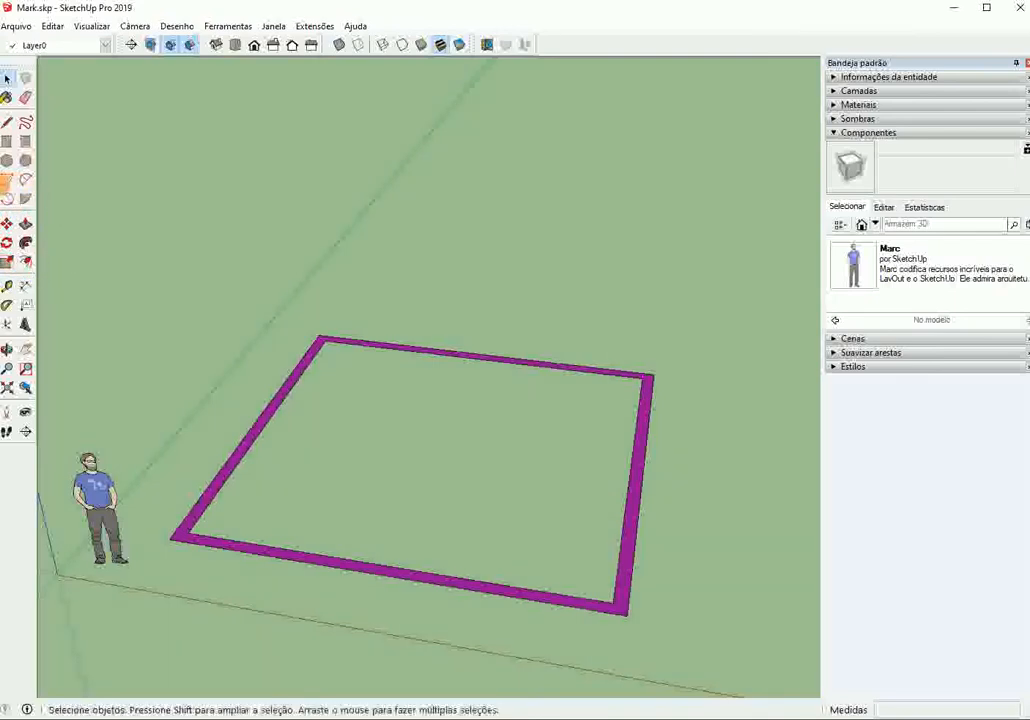
left_click(25, 219)
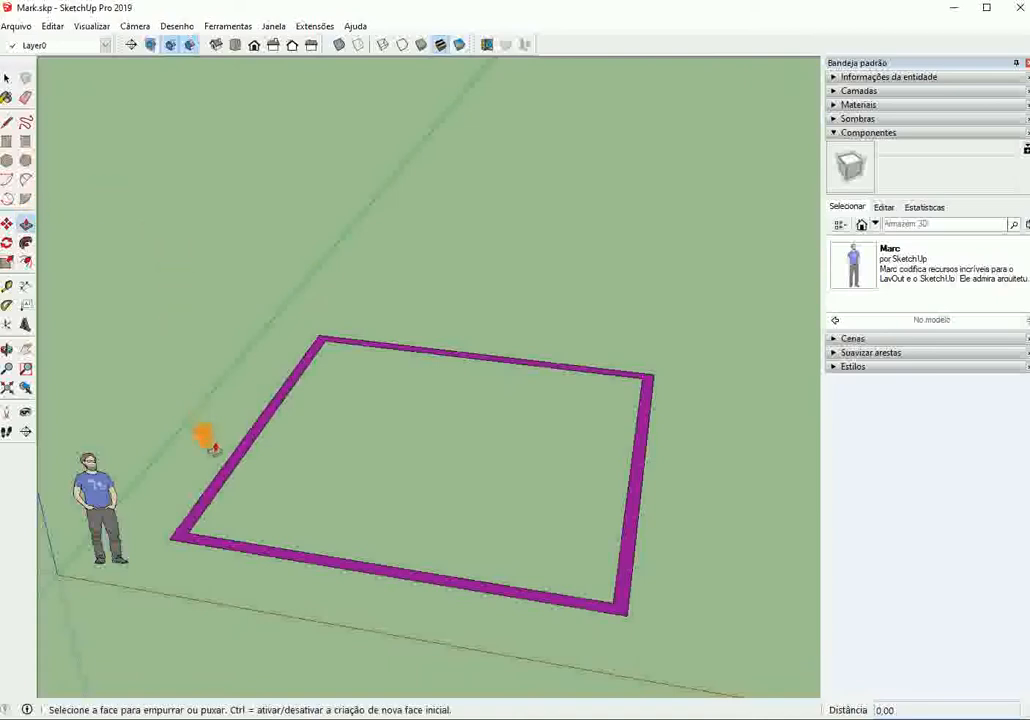
scroll(228, 478, "up", 5)
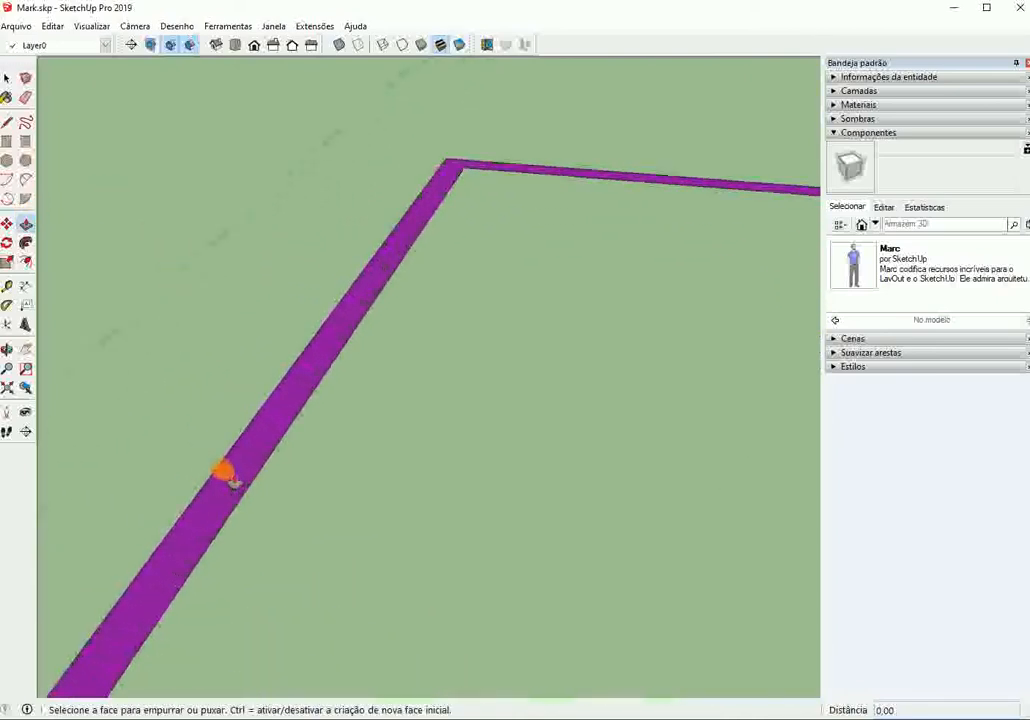
scroll(257, 457, "down", 4)
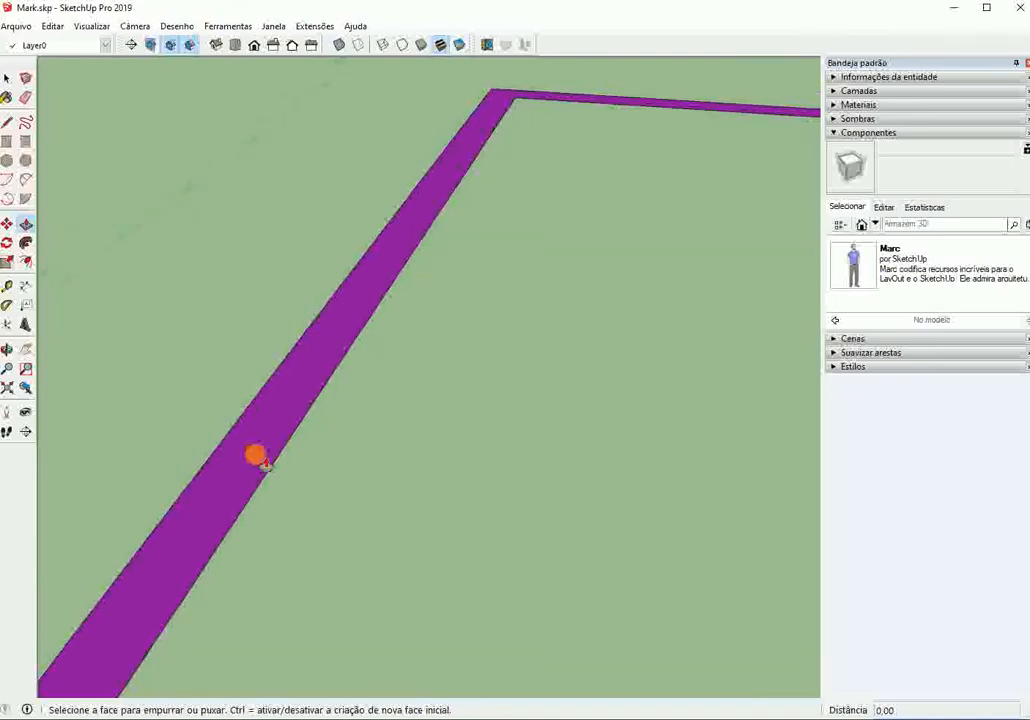
scroll(257, 457, "down", 3)
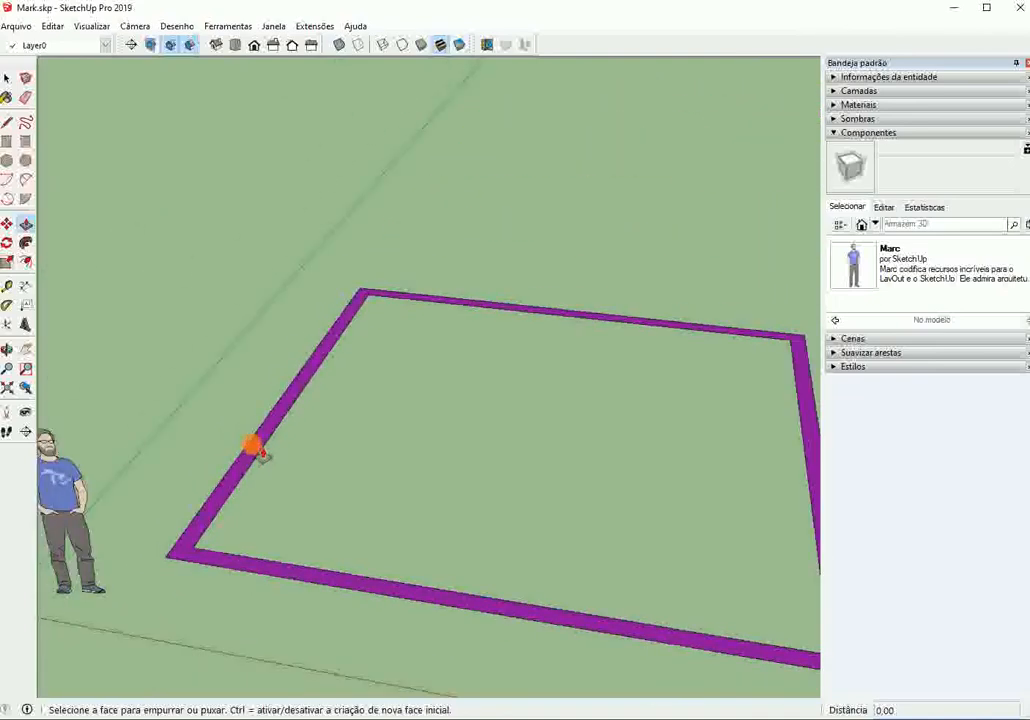
left_click(257, 452)
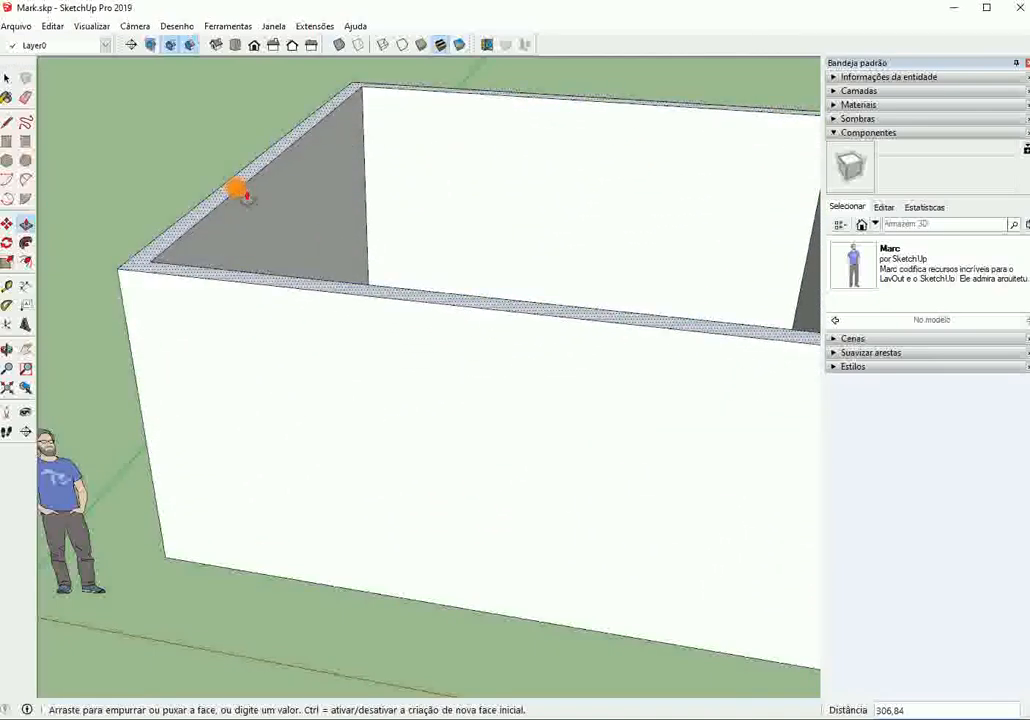
key("Escape")
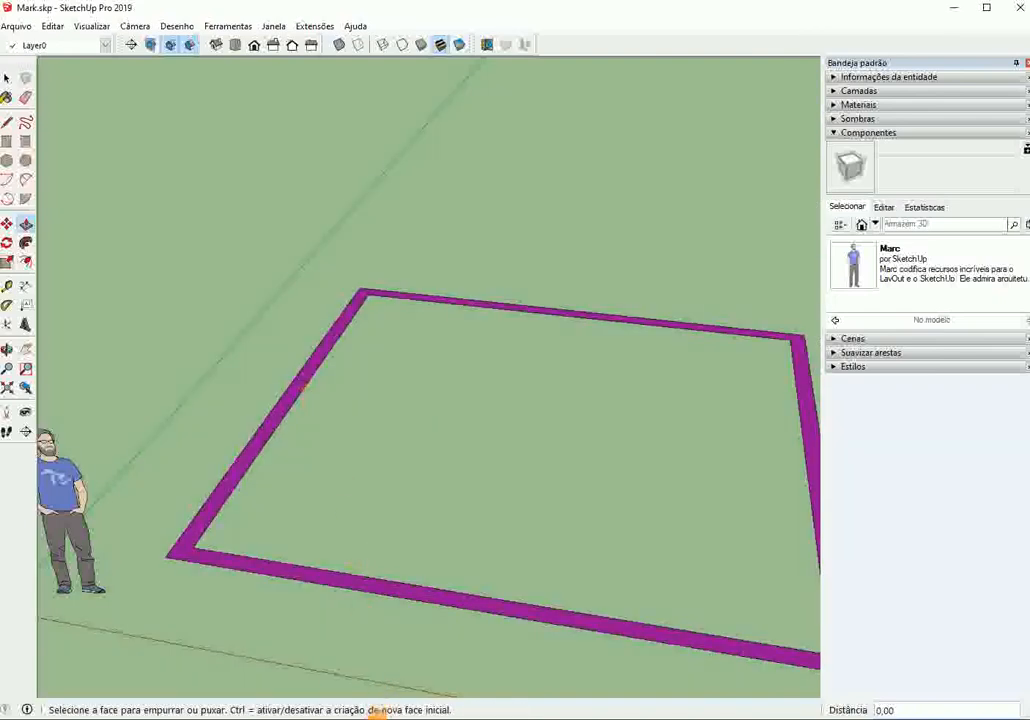
key("space")
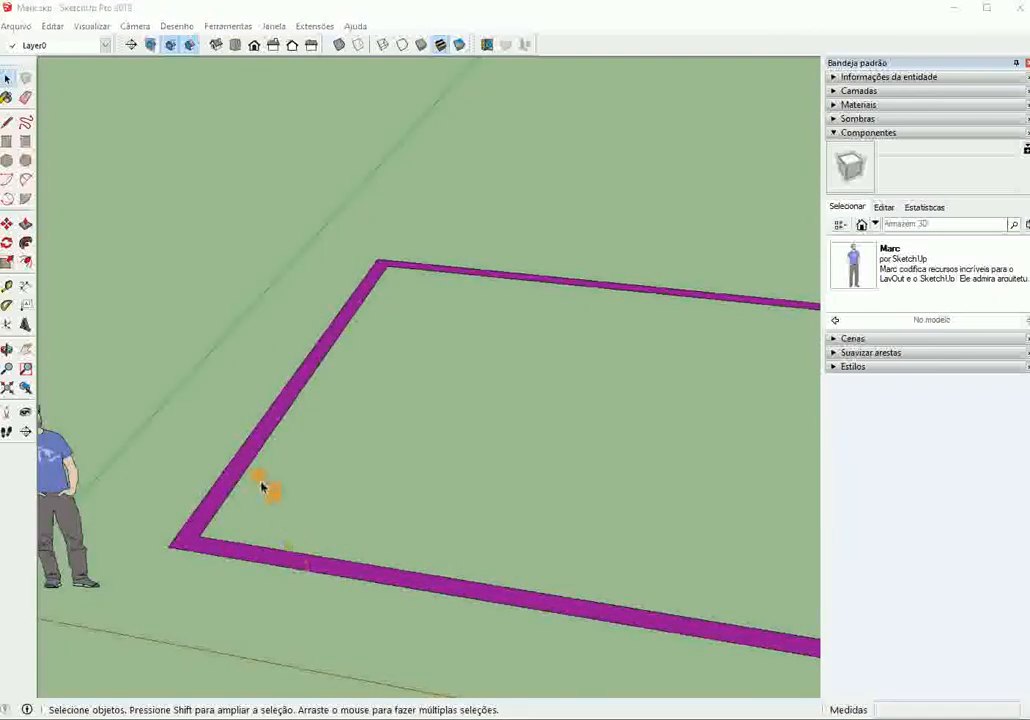
Step: Raise the purple border face into walls 300 high with Push/Pull
left_click(28, 229)
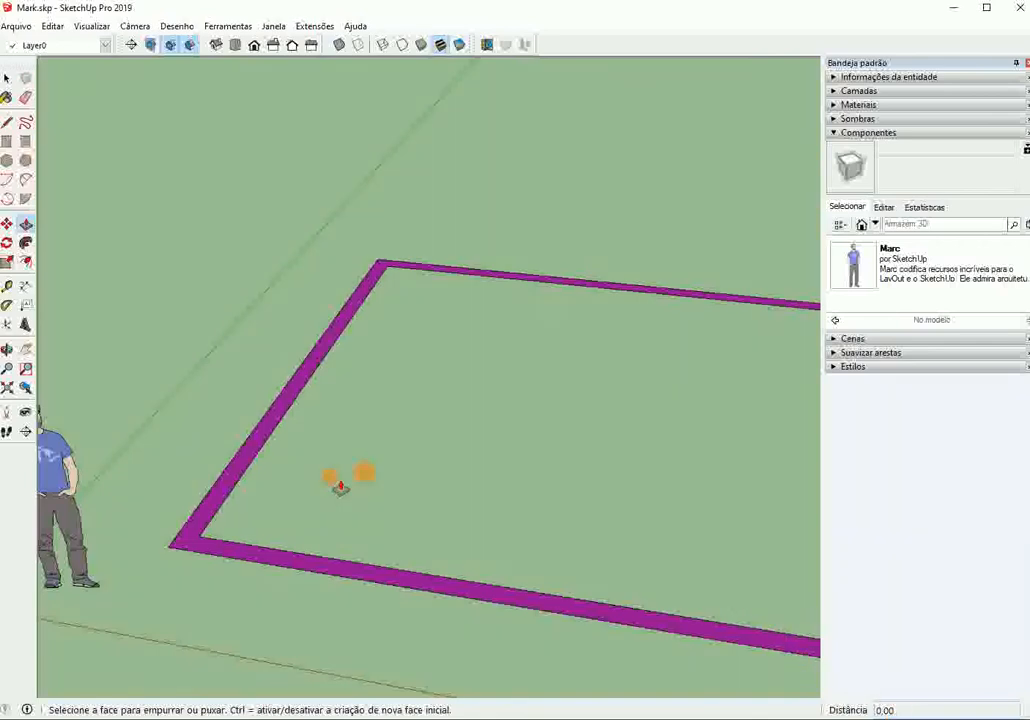
scroll(285, 480, "down", 3)
scroll(350, 501, "up", 2)
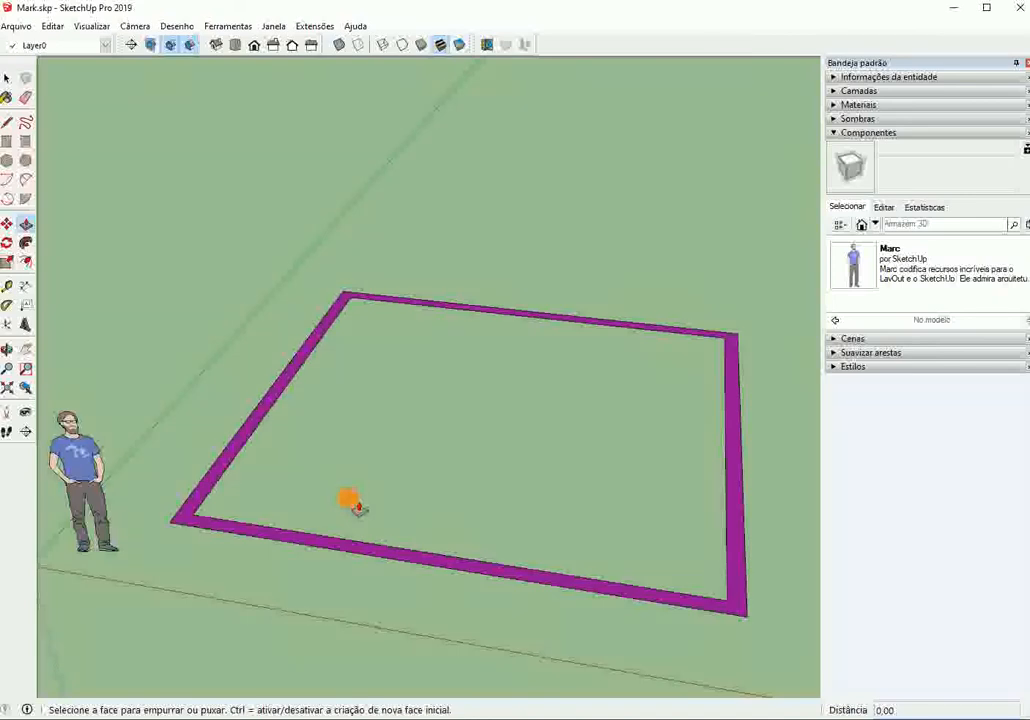
scroll(239, 485, "up", 2)
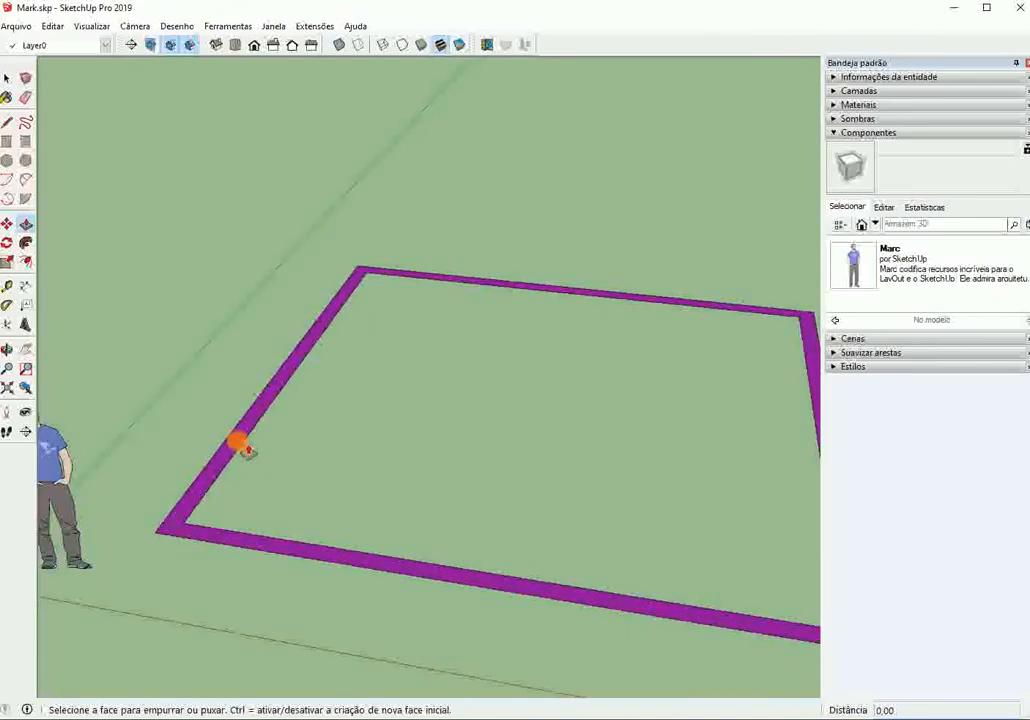
left_click(238, 443)
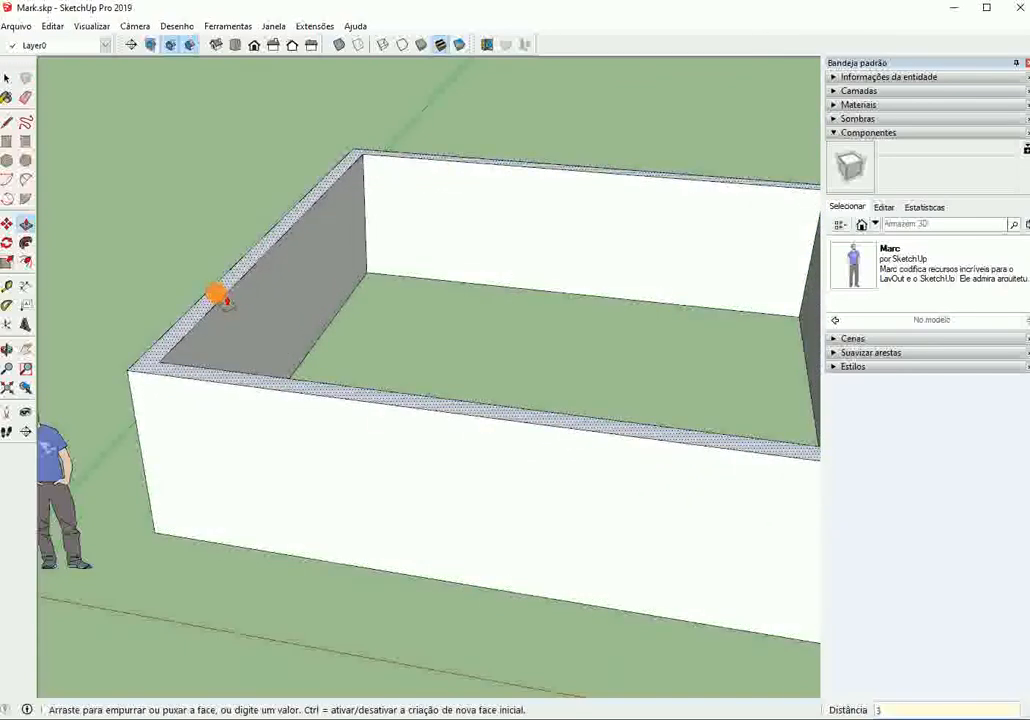
scroll(222, 300, "down", 4)
key("Return")
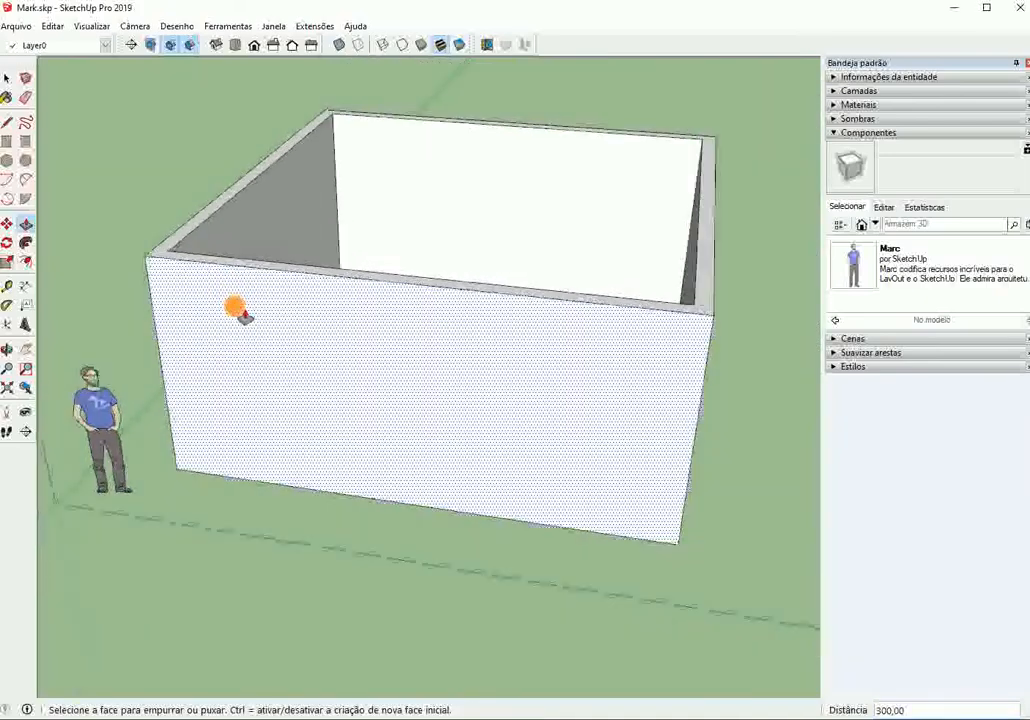
Step: Draw a rectangle of about 209 by 187 on the ground beside the walls
middle_click_drag(455, 370, 332, 437)
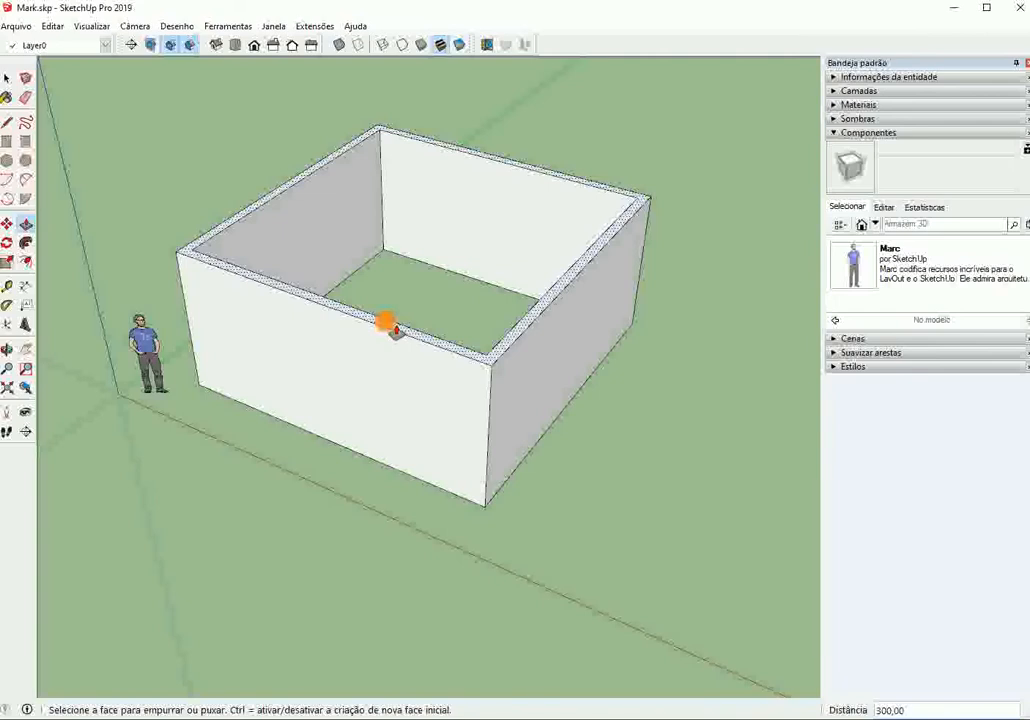
left_click(7, 141)
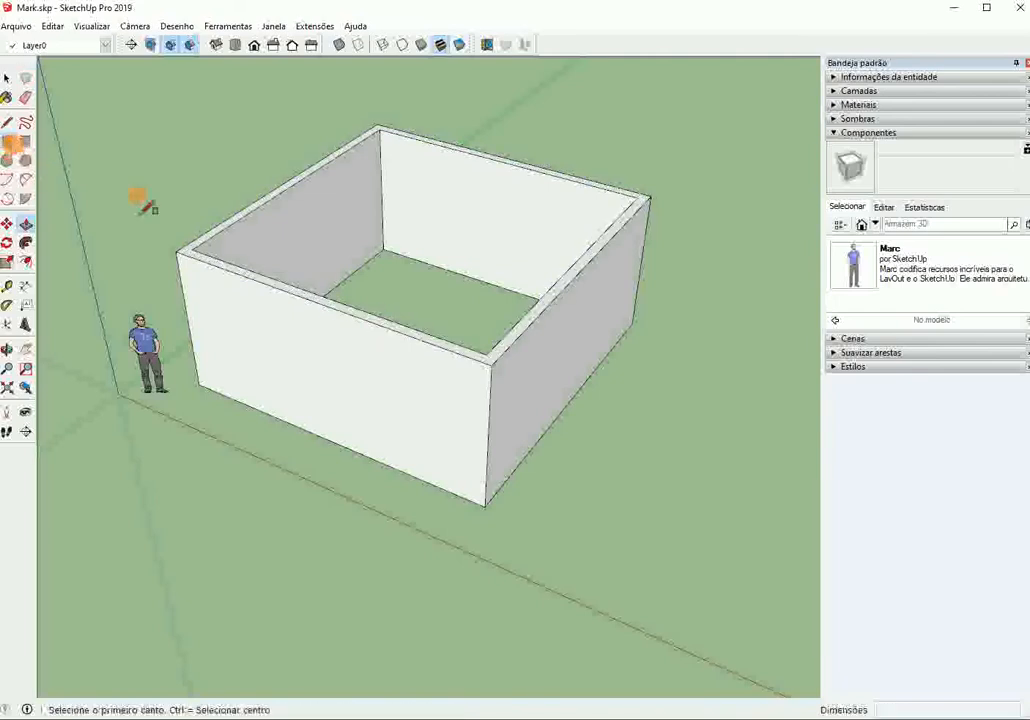
left_click(677, 461)
left_click(760, 569)
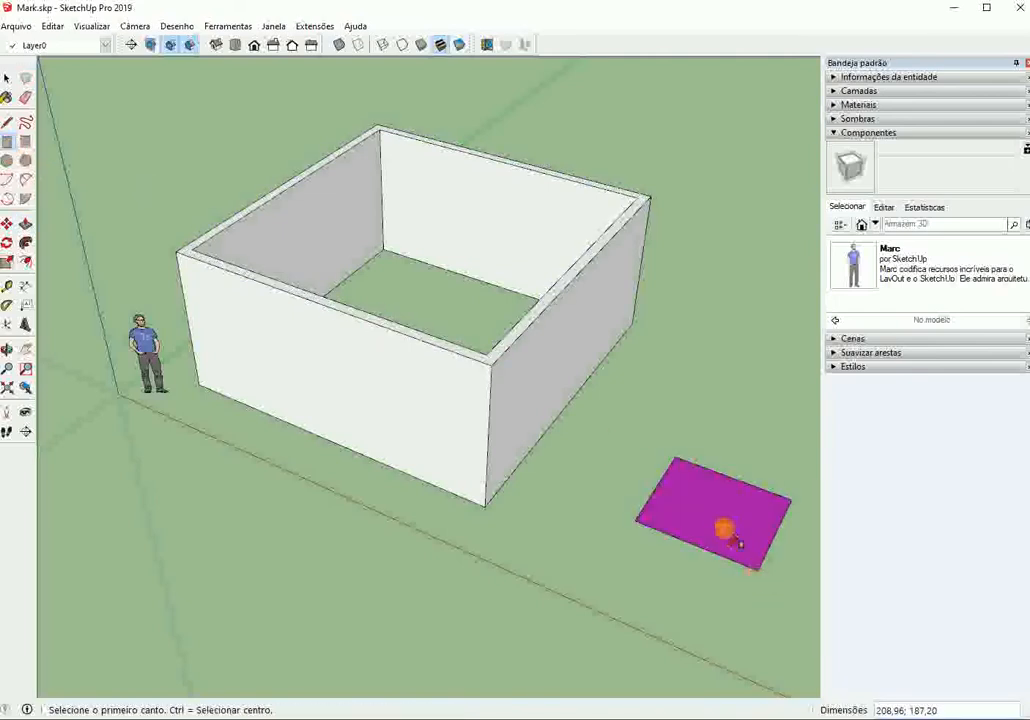
Step: Pull the rectangle up about 148 into a block, and extend its side face about 229 until it meets the neighbouring wall
left_click_drag(703, 515, 639, 490)
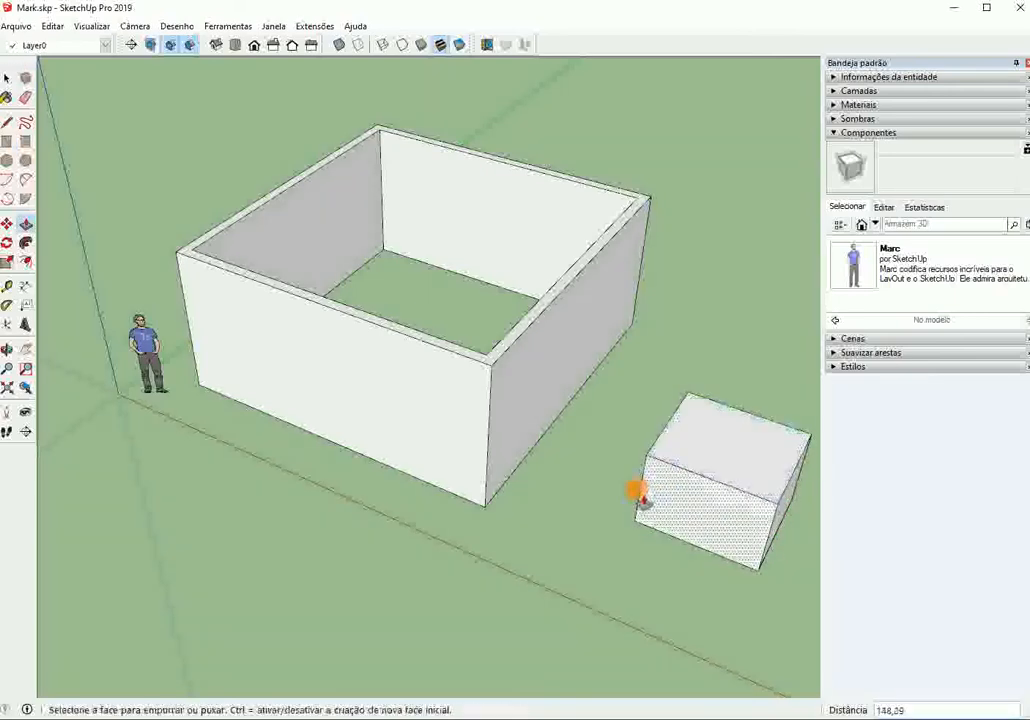
middle_click_drag(639, 490, 795, 538)
key("p")
left_click(675, 405)
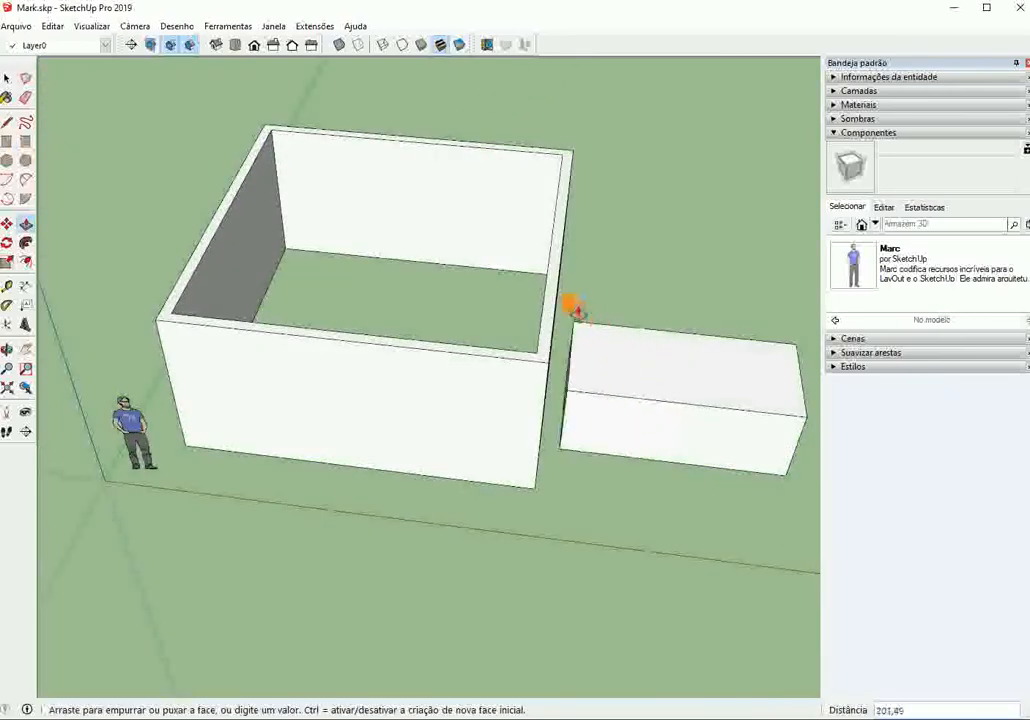
left_click(560, 298)
Step: Push the block's long side inward about 76, and undo the block's Push/Pull changes back to the flat rectangle
middle_click_drag(671, 455, 290, 395)
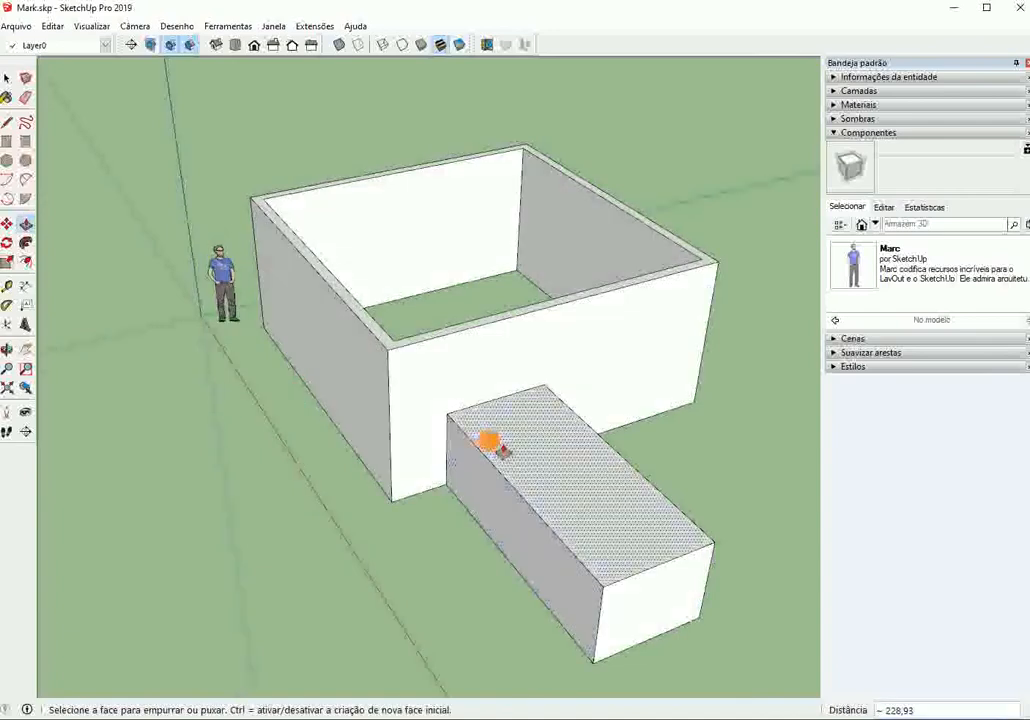
left_click(480, 460)
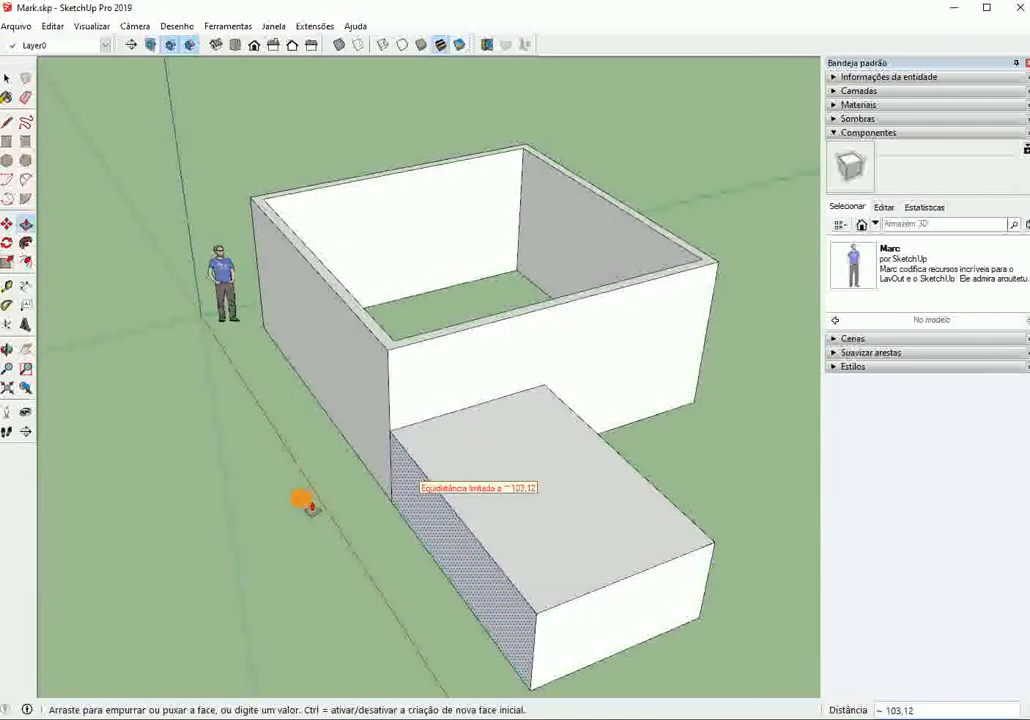
key("Escape")
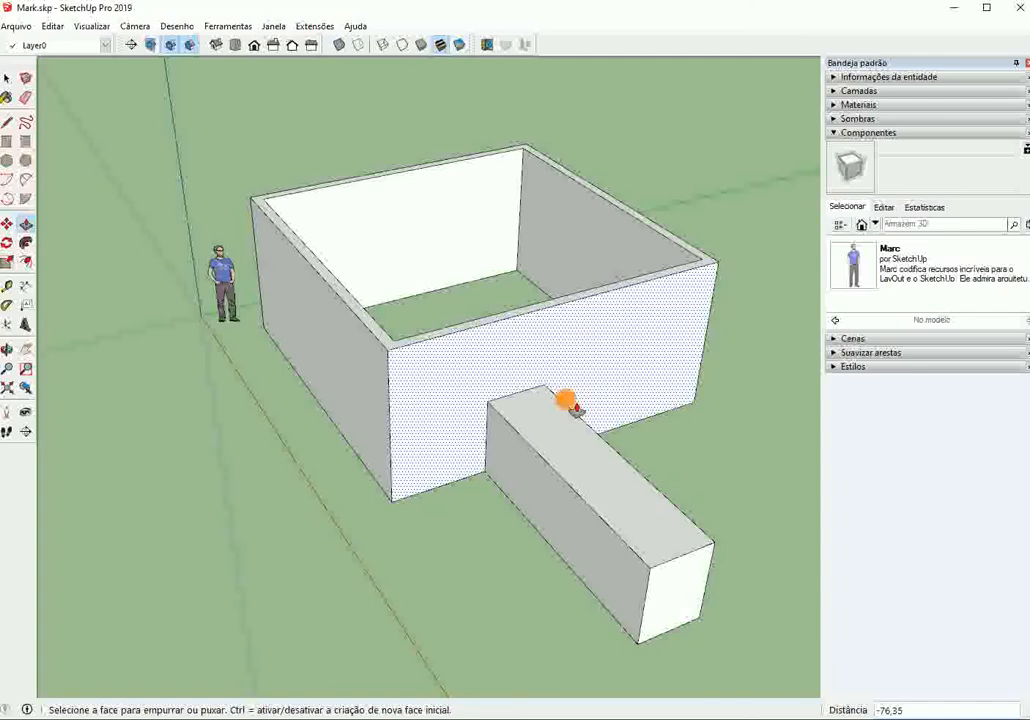
key("ctrl+z")
key("ctrl+z")
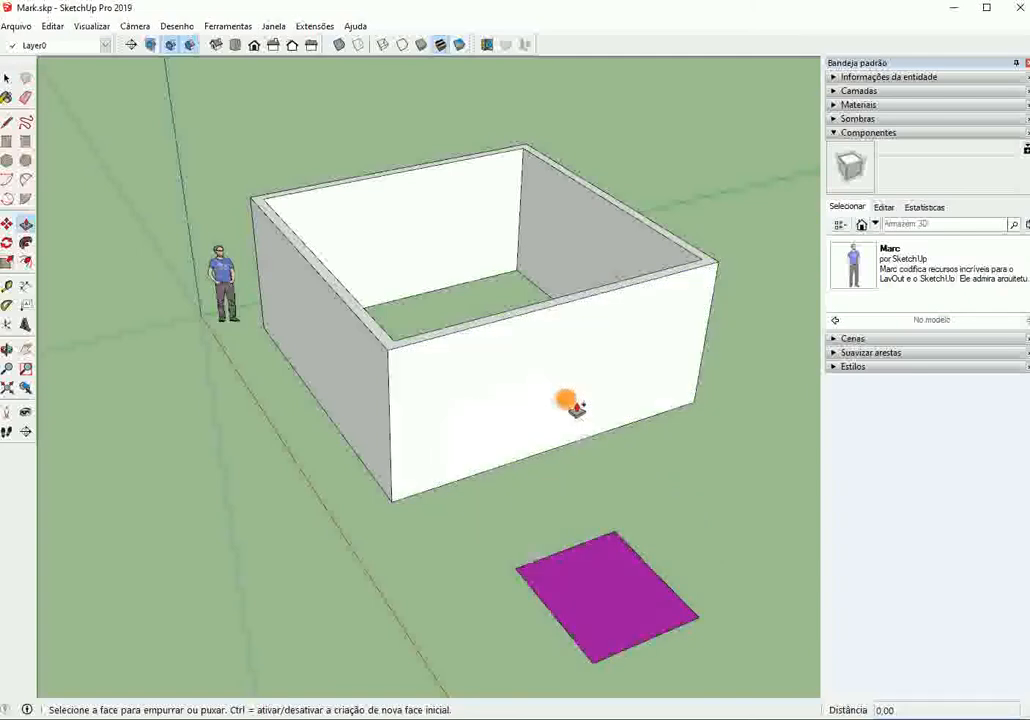
left_click(575, 408)
middle_click_drag(384, 407, 495, 538)
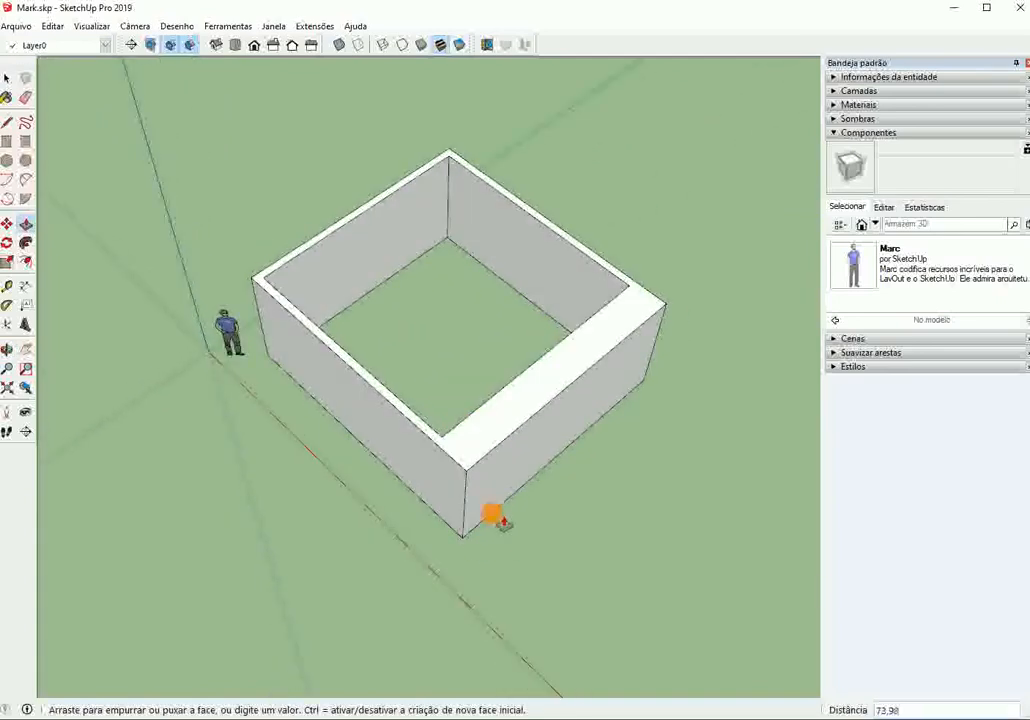
key("Escape")
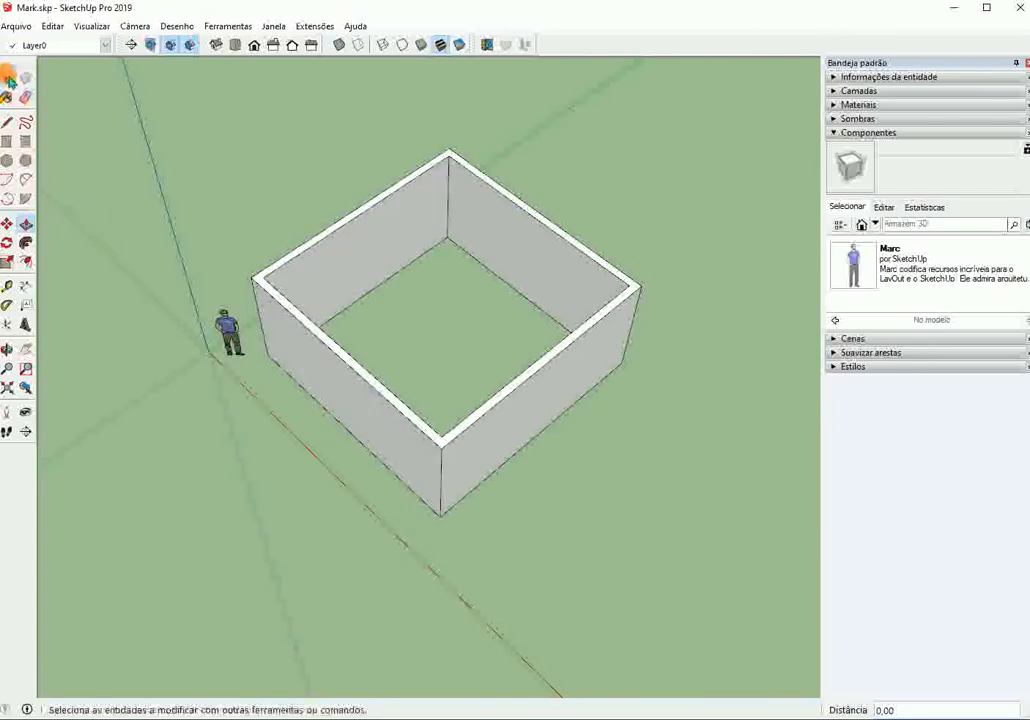
Step: Select all the connected faces and edges of the walls and turn them into a group
left_click(7, 78)
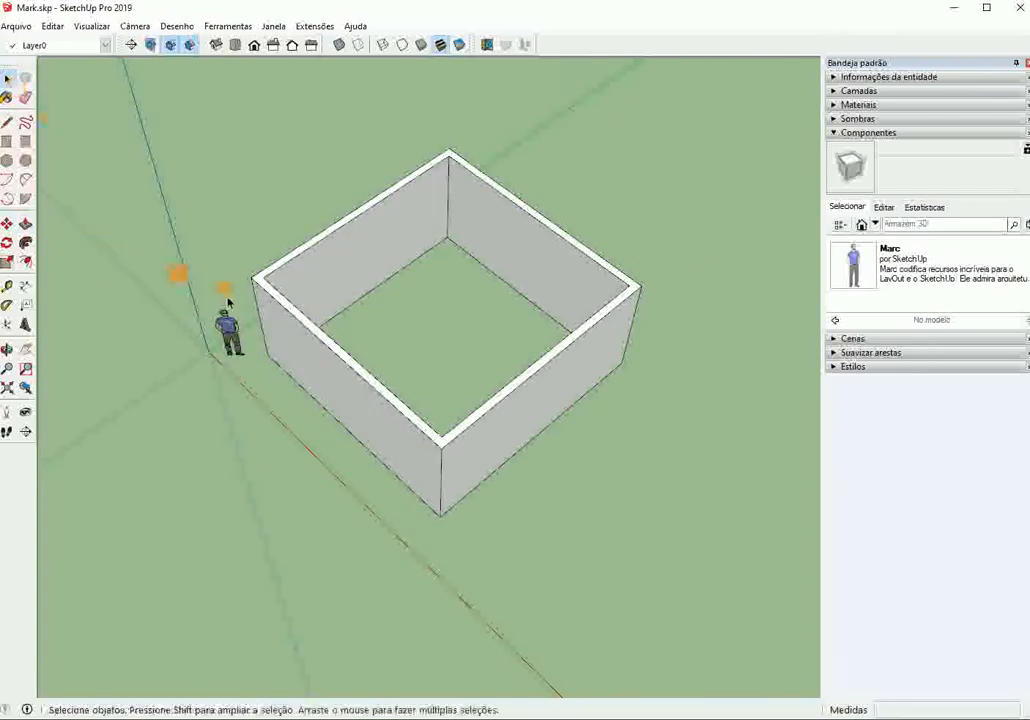
left_click(318, 286)
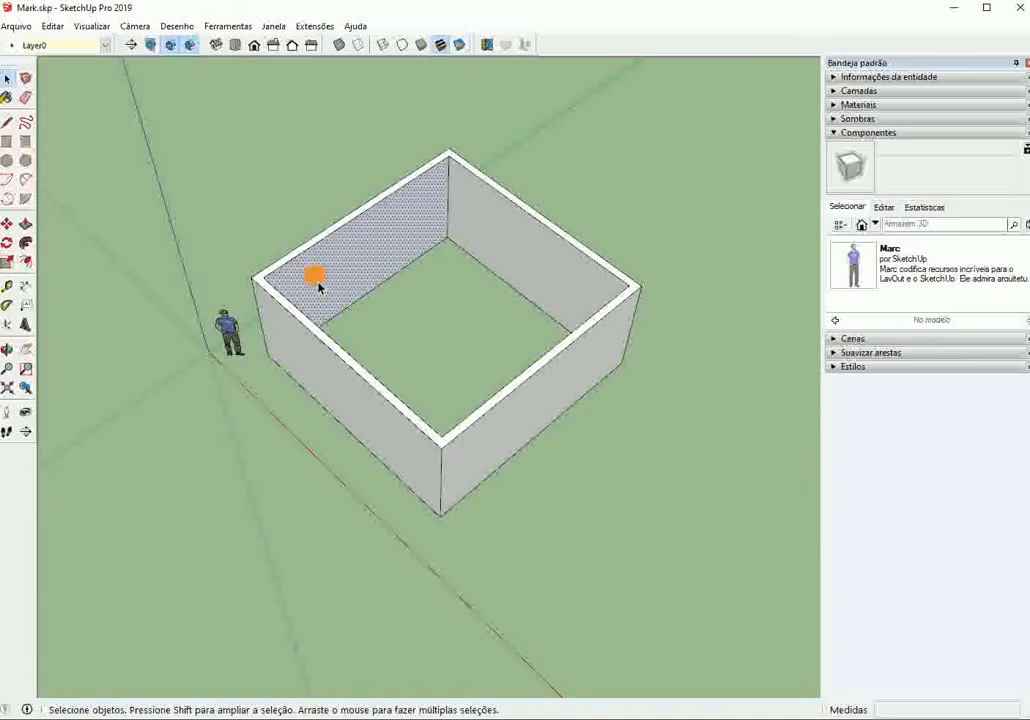
triple_click(318, 286)
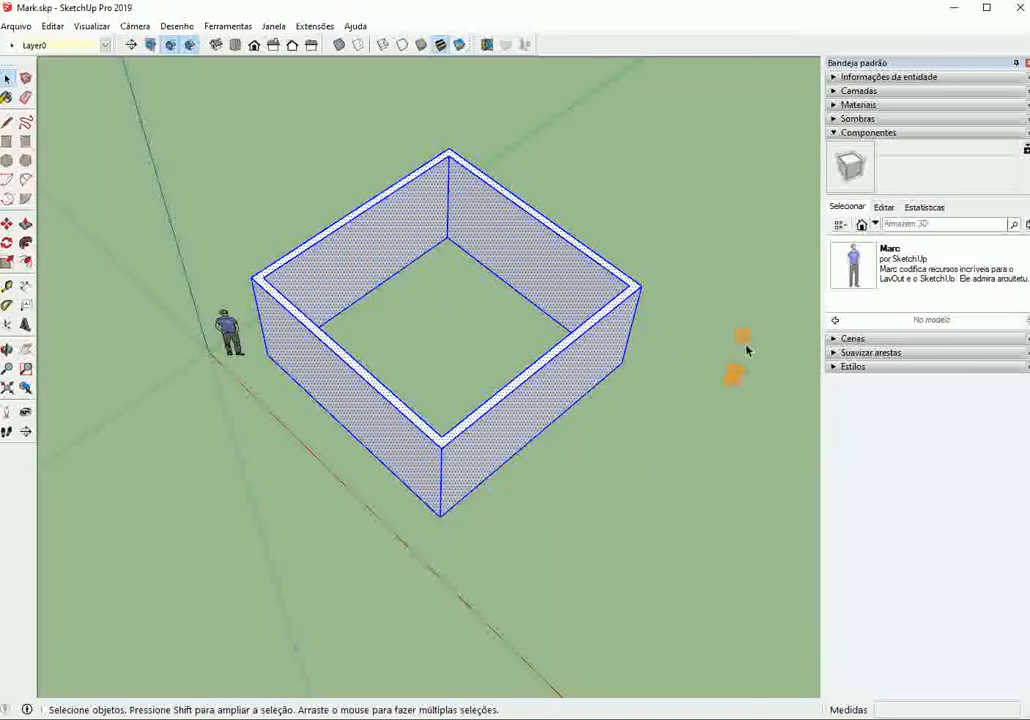
right_click(392, 238)
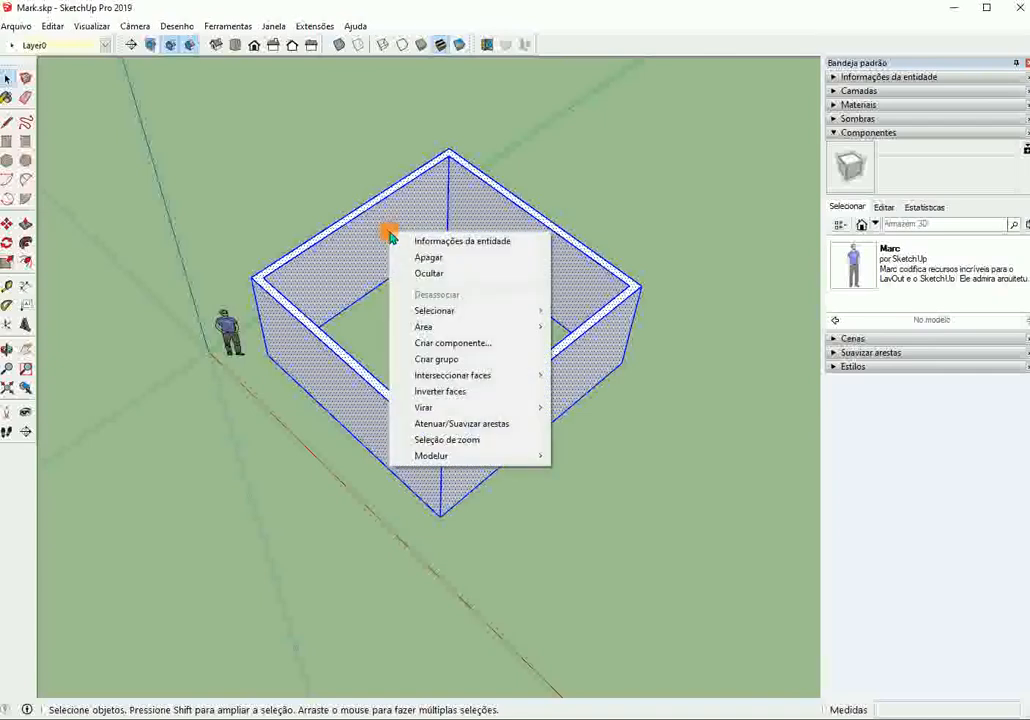
left_click(434, 360)
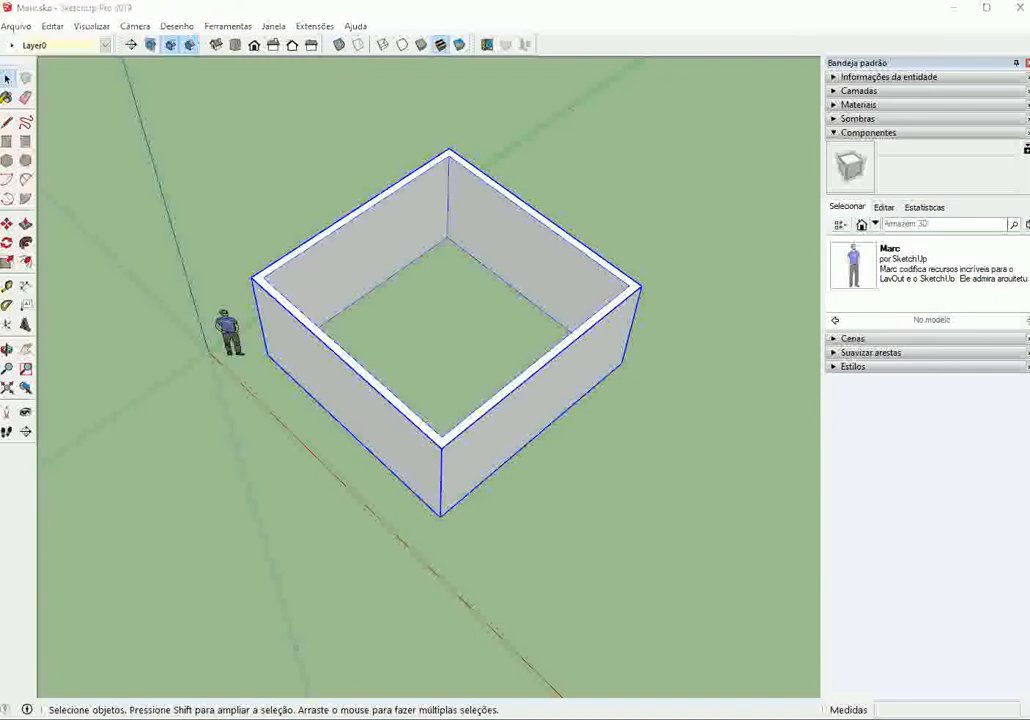
Step: Examine the grouped walls from several angles, checking the group's available commands and its selection as a single object
middle_click_drag(306, 317, 297, 130)
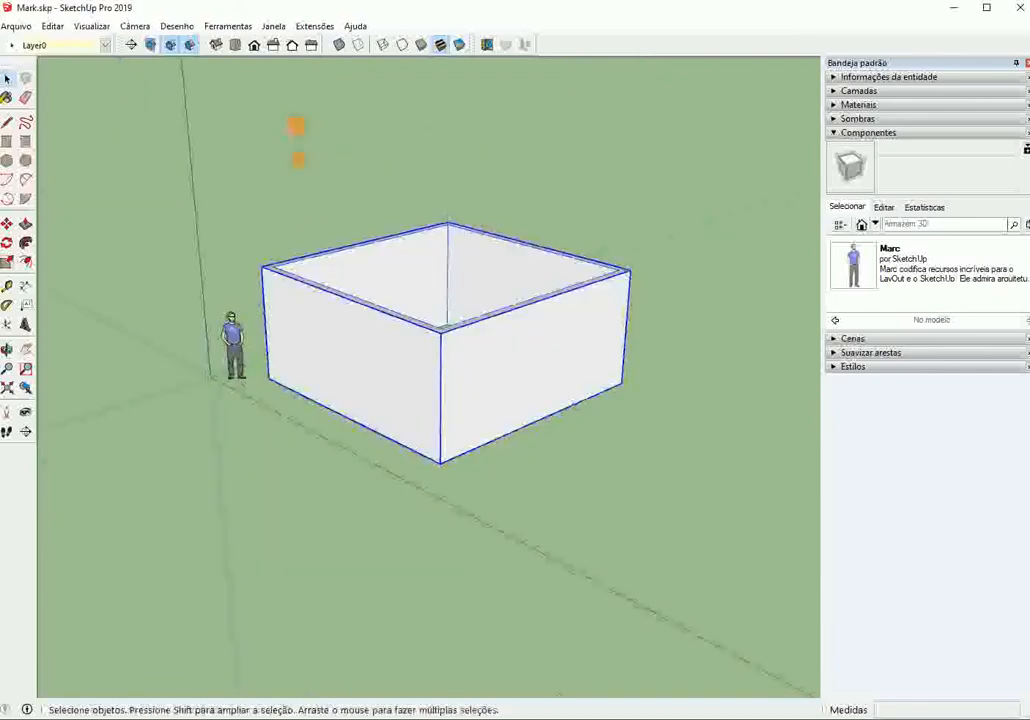
middle_click_drag(394, 304, 354, 384)
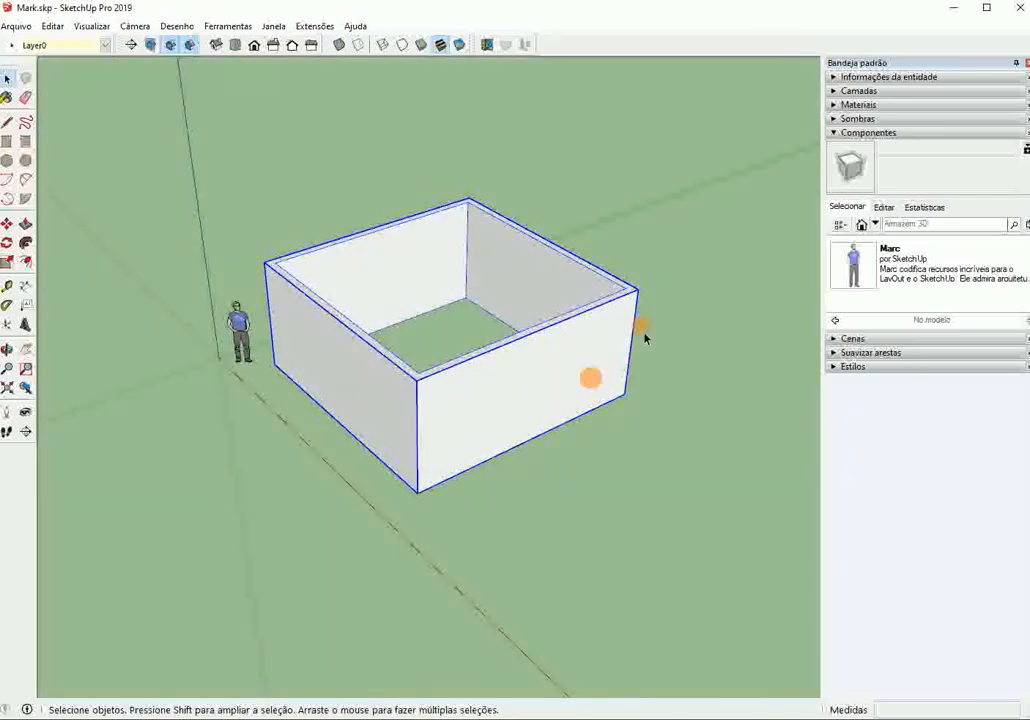
scroll(297, 371, "down", 2)
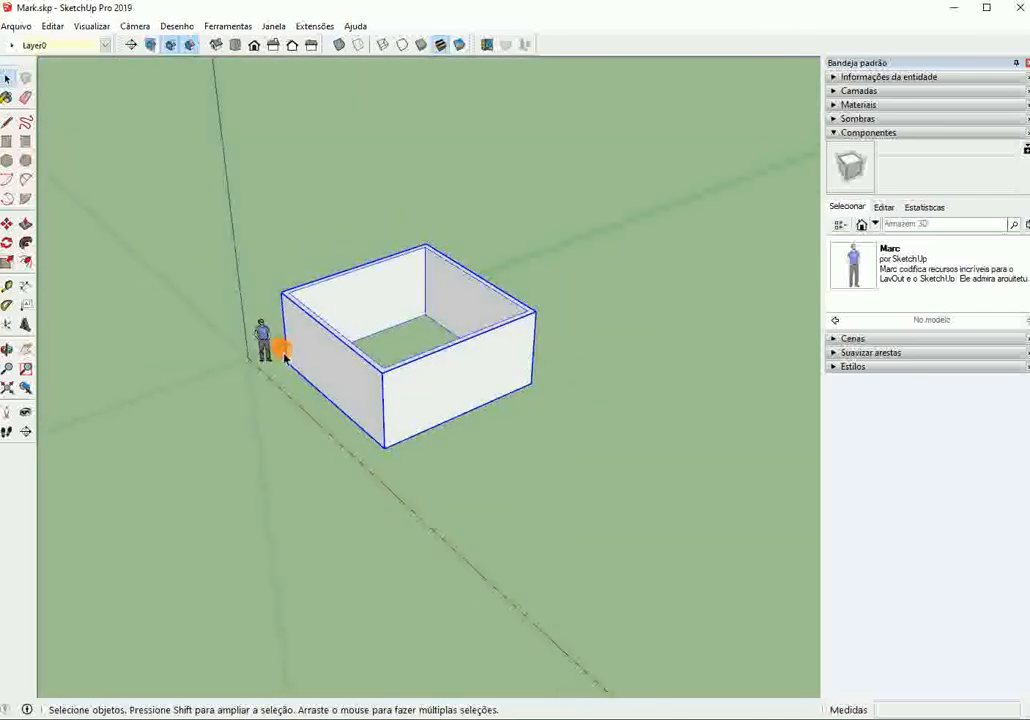
scroll(340, 333, "up", 2)
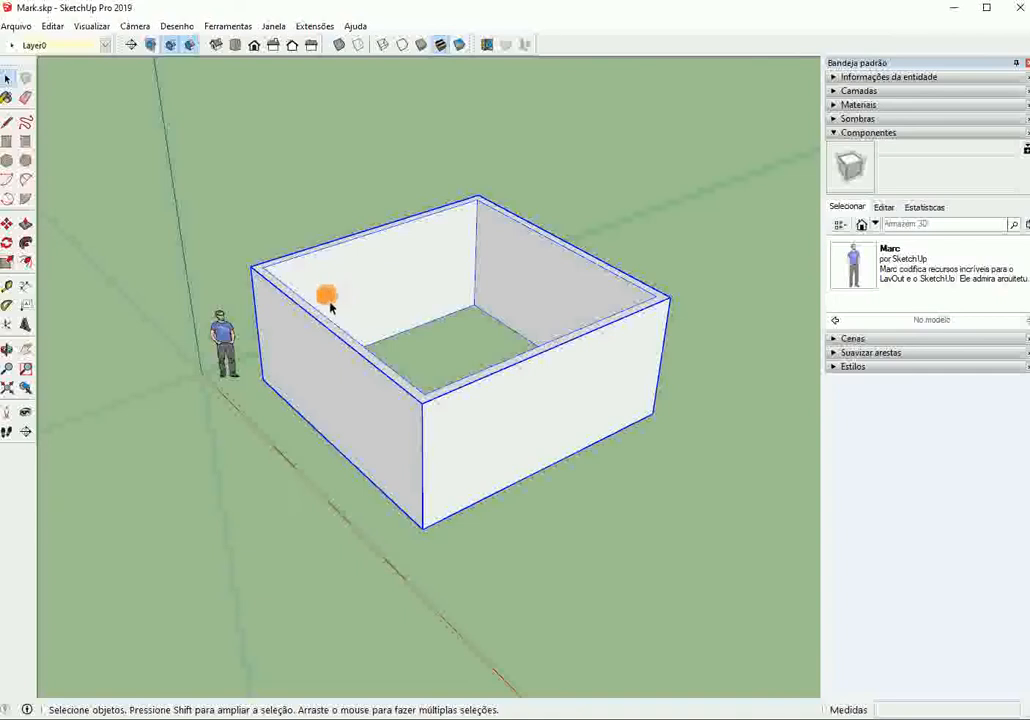
scroll(185, 296, "down", 4)
middle_click_drag(266, 350, 335, 370)
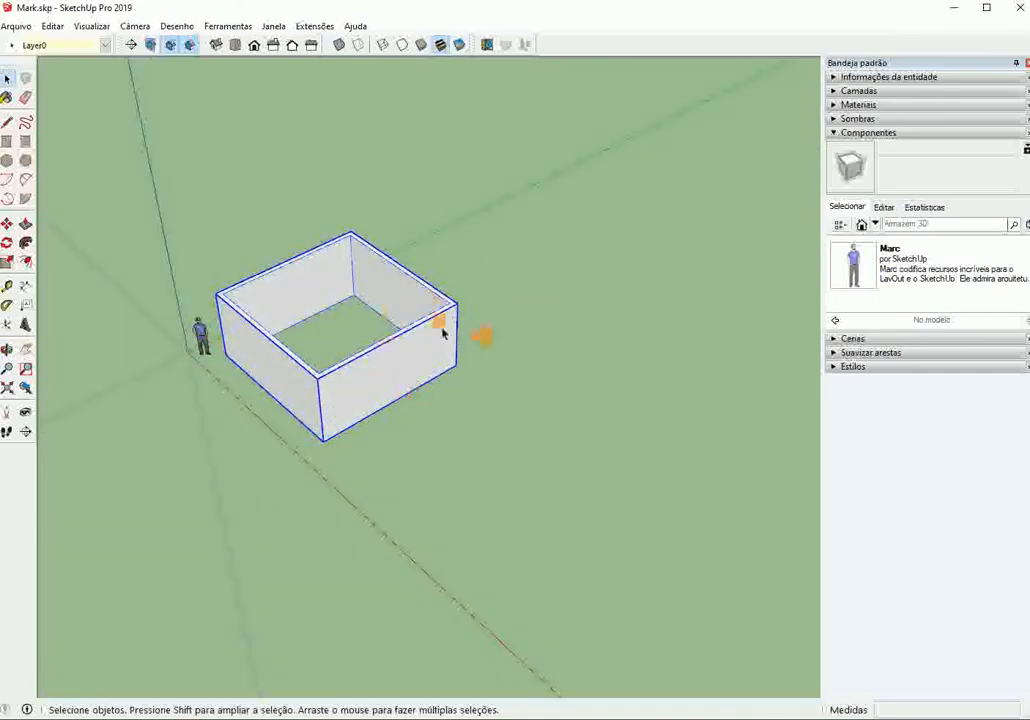
right_click(304, 293)
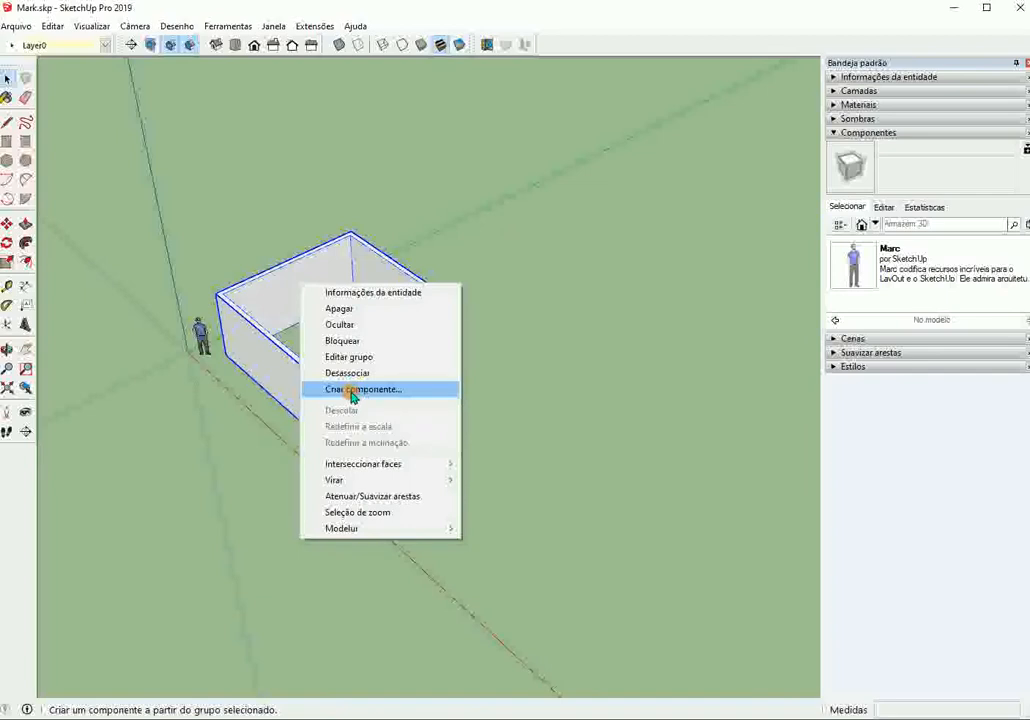
left_click(393, 228)
scroll(251, 314, "up", 2)
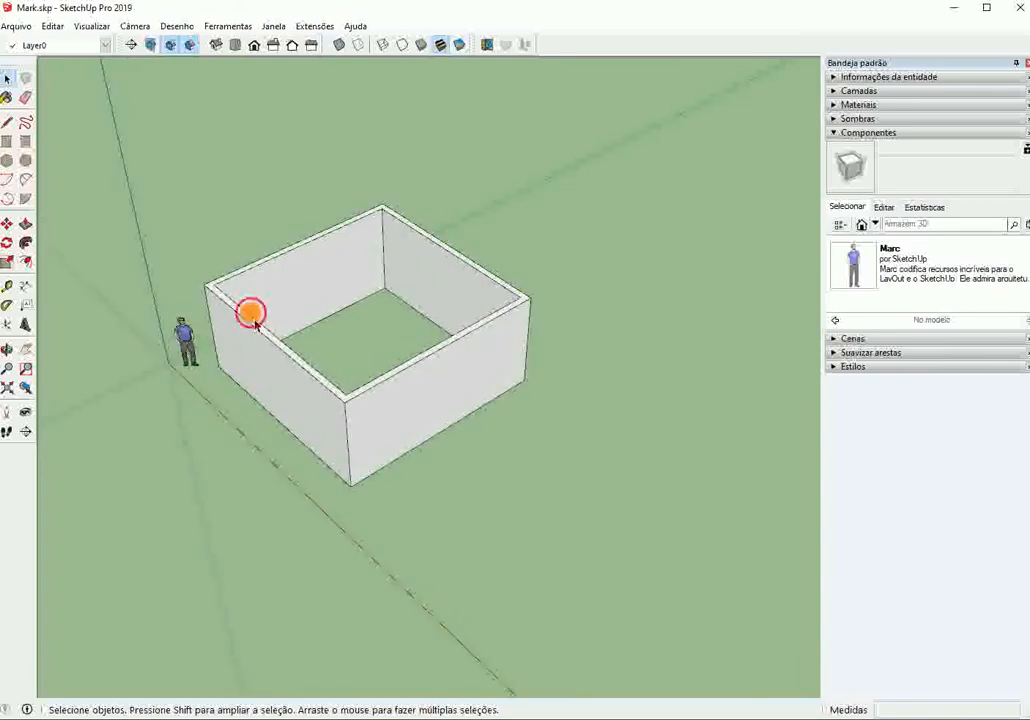
left_click(251, 314)
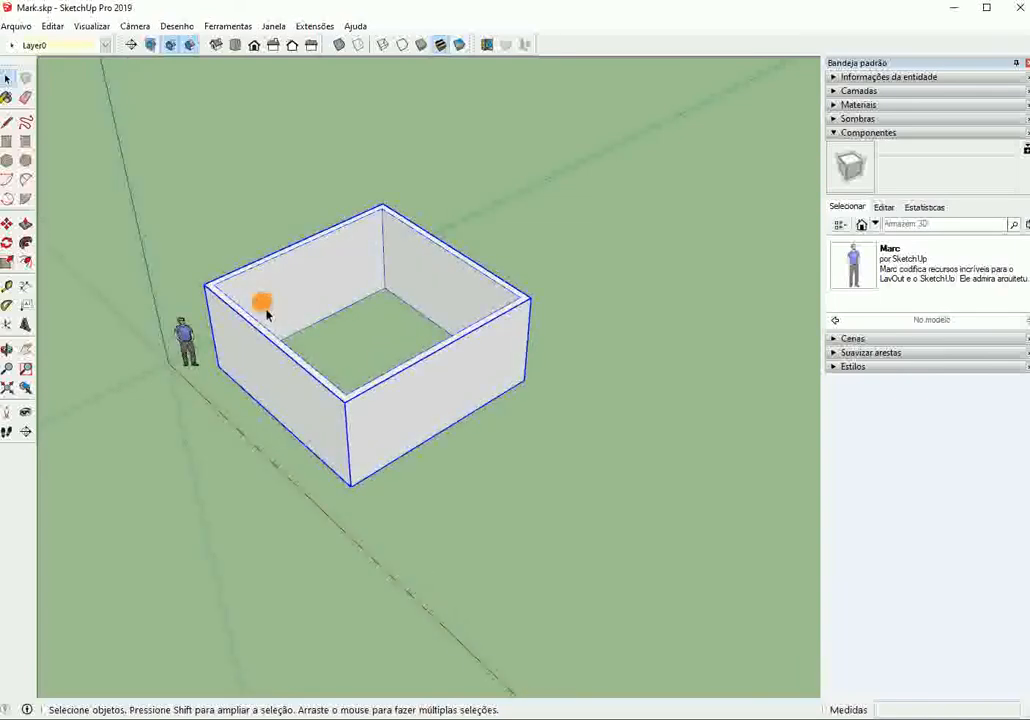
scroll(265, 305, "down", 3)
scroll(248, 290, "up", 4)
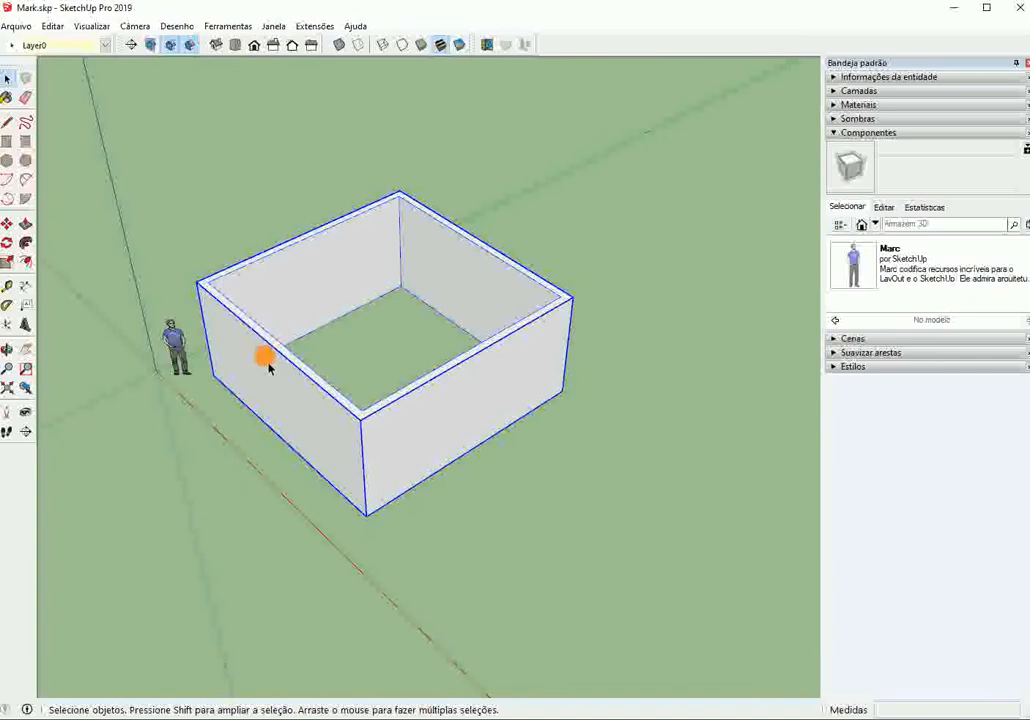
middle_click_drag(268, 367, 333, 483)
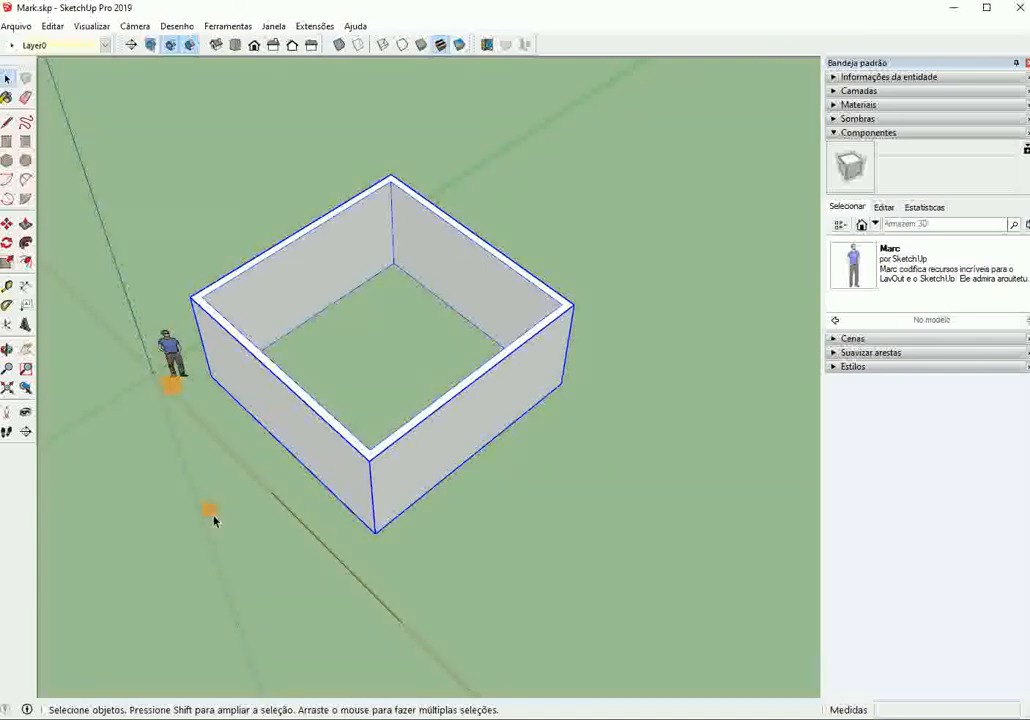
scroll(311, 410, "down", 2)
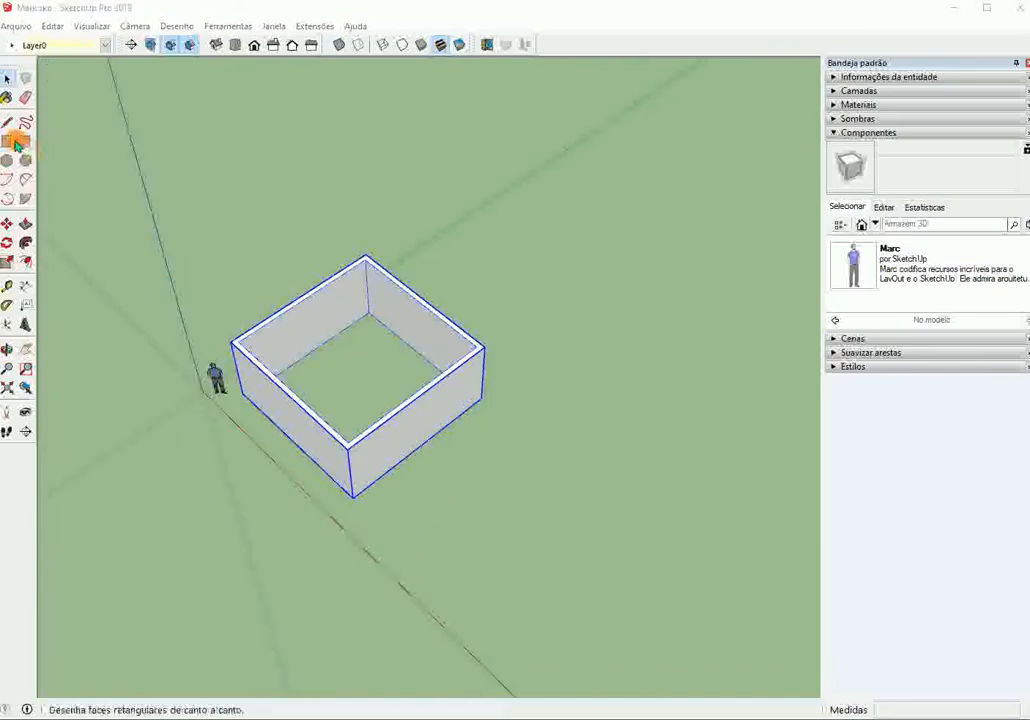
left_click(16, 145)
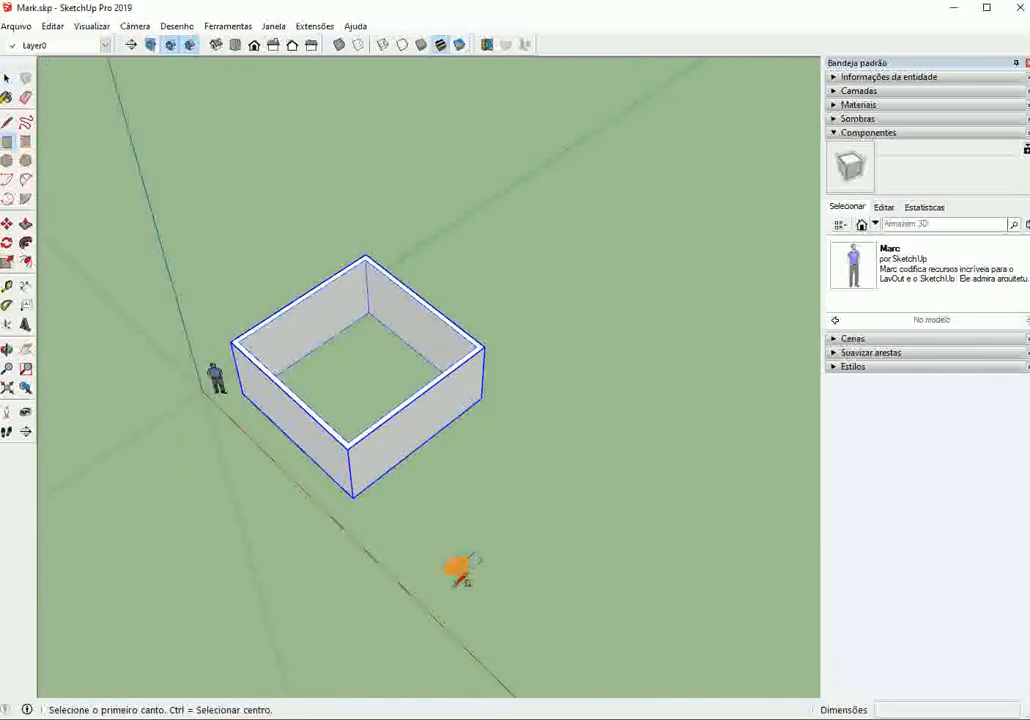
left_click(437, 556)
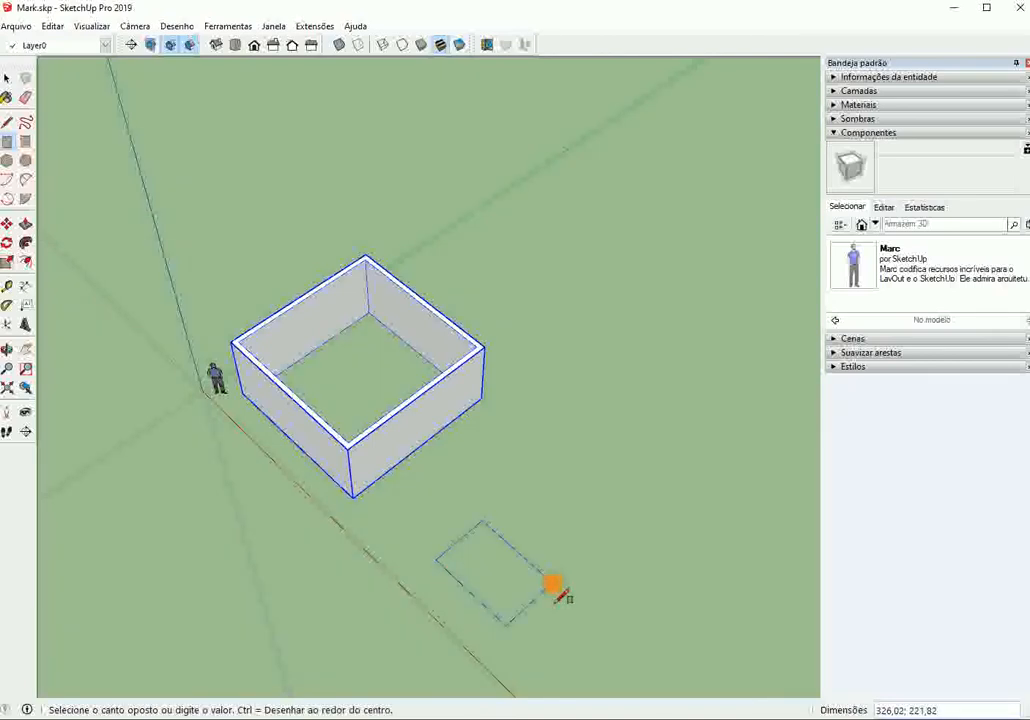
key("Escape")
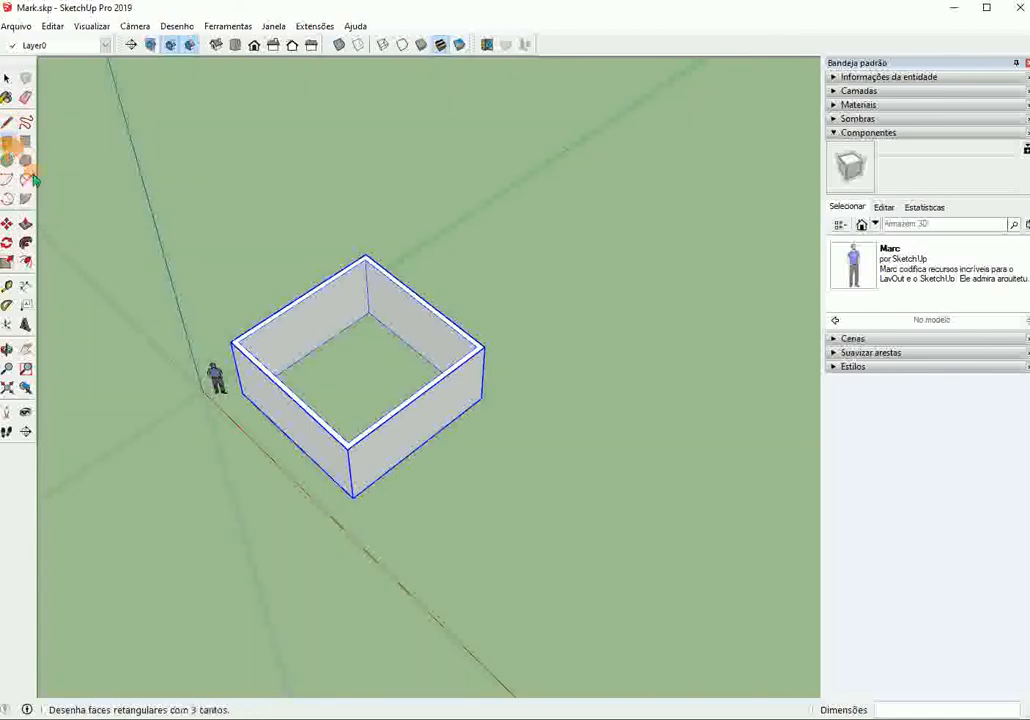
Step: Draw a 600 by 600 square on the ground beside the grouped walls
left_click(7, 141)
left_click(421, 538)
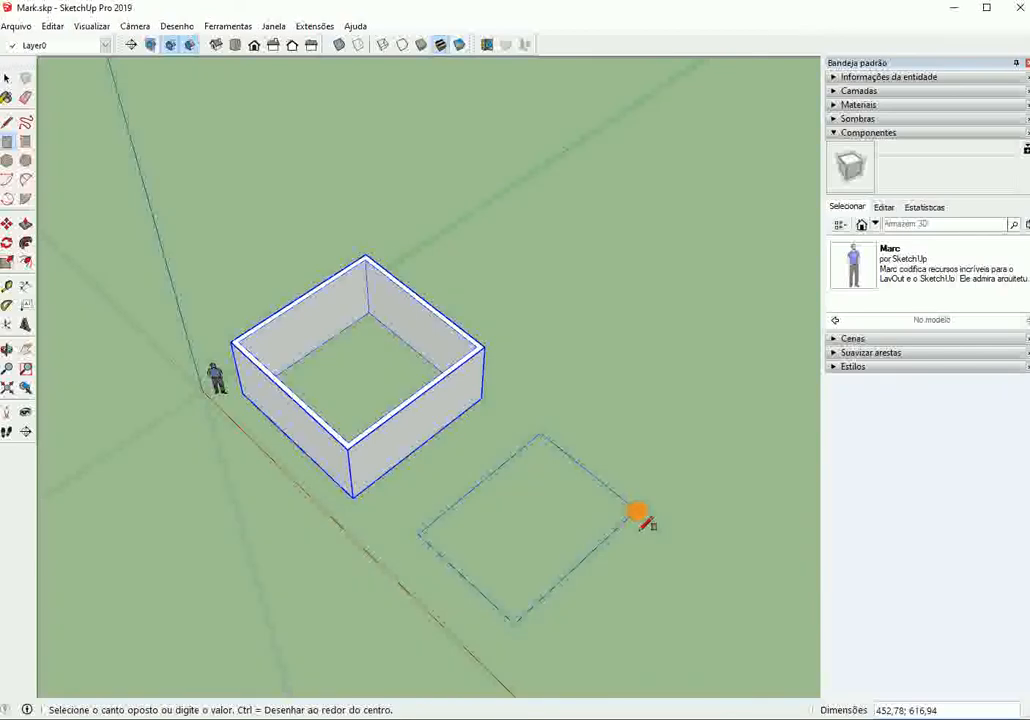
type("600;600")
key("Return")
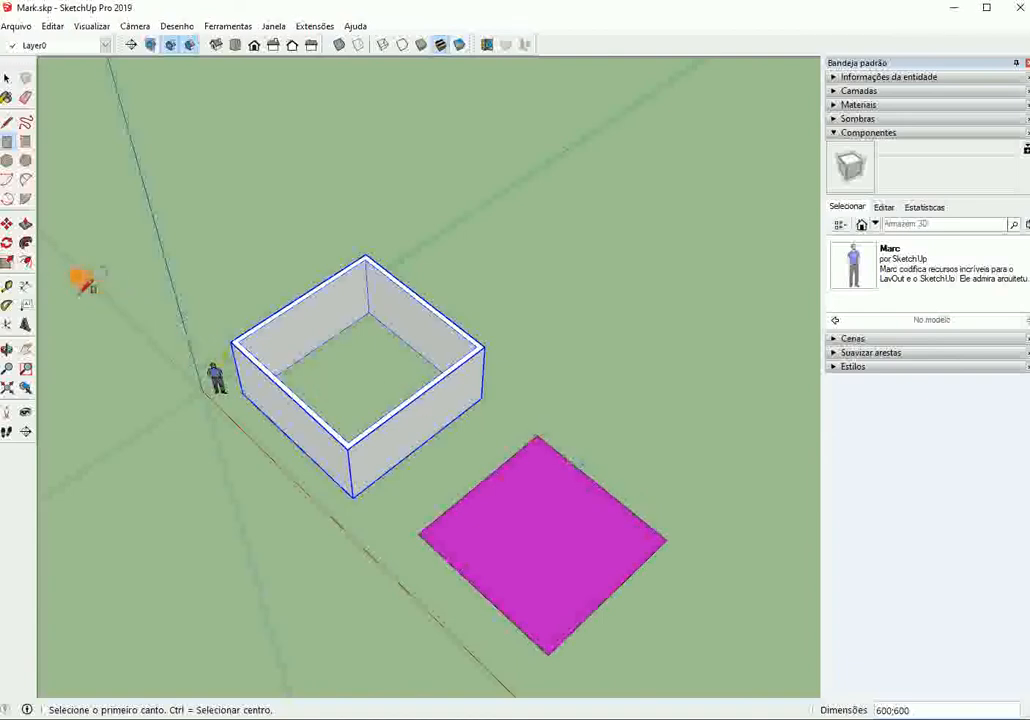
Step: Offset the square's outline outward into a thin border and delete the inner face
left_click(27, 262)
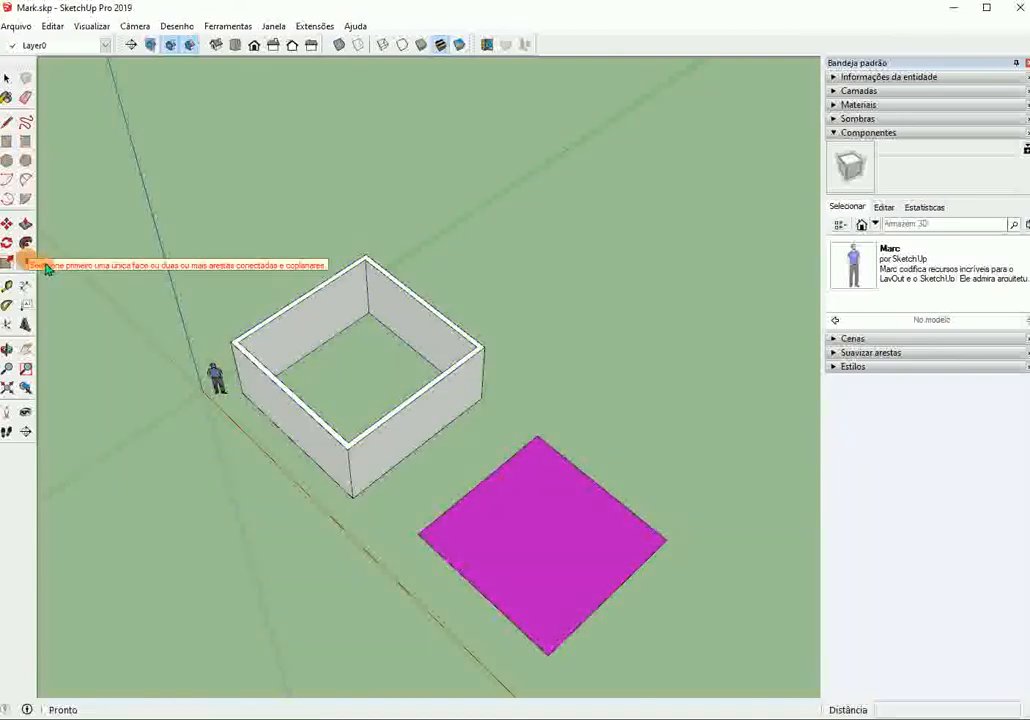
left_click(503, 510)
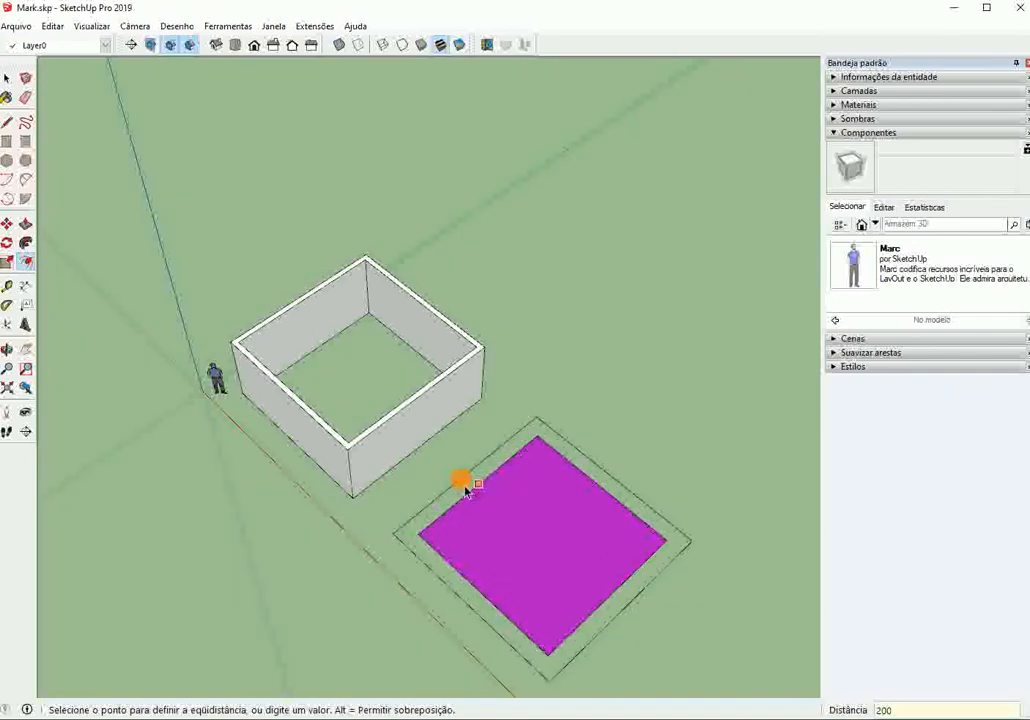
key("Return")
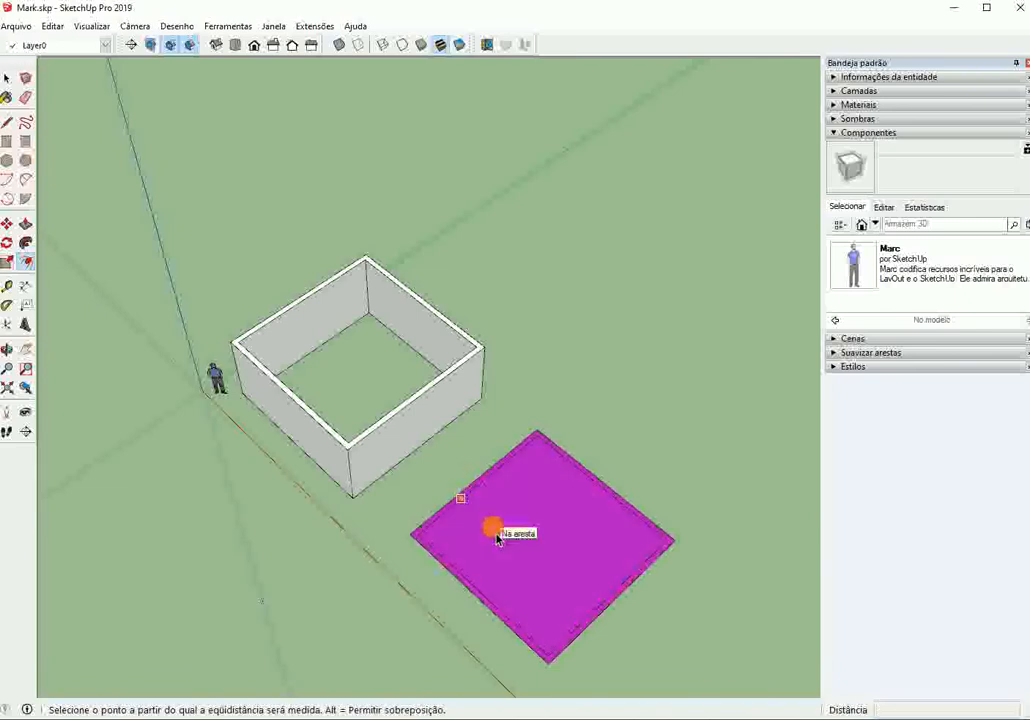
key("Delete")
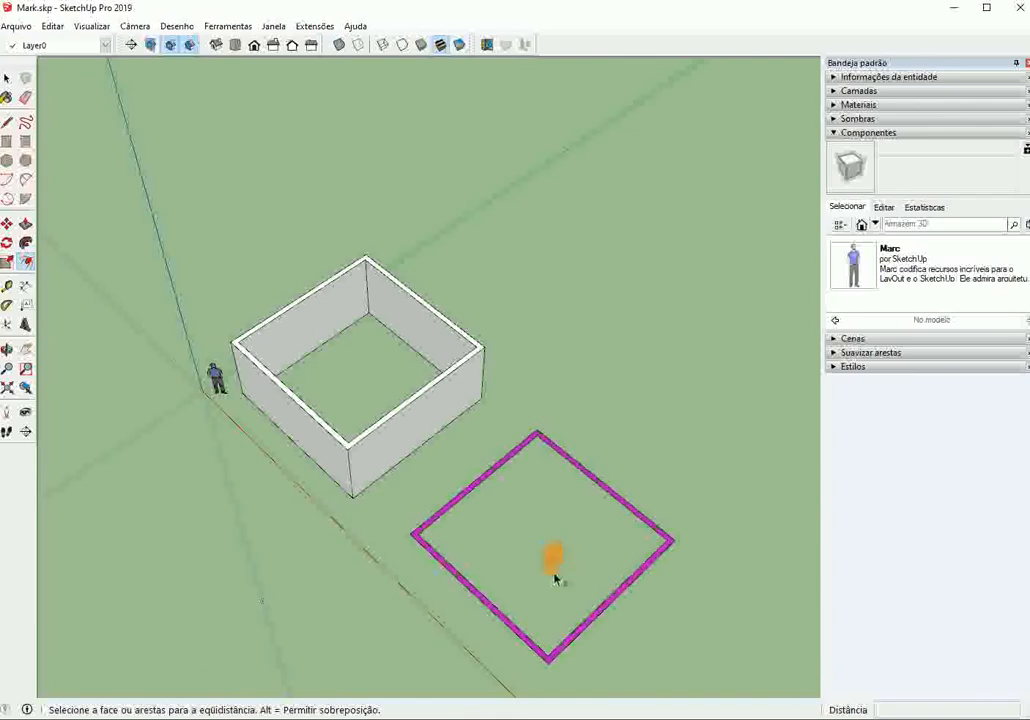
Step: Raise the thin border face 300 with Push/Pull, matching its height to the top corner of the grouped walls
middle_click_drag(559, 577, 563, 345)
left_click(28, 225)
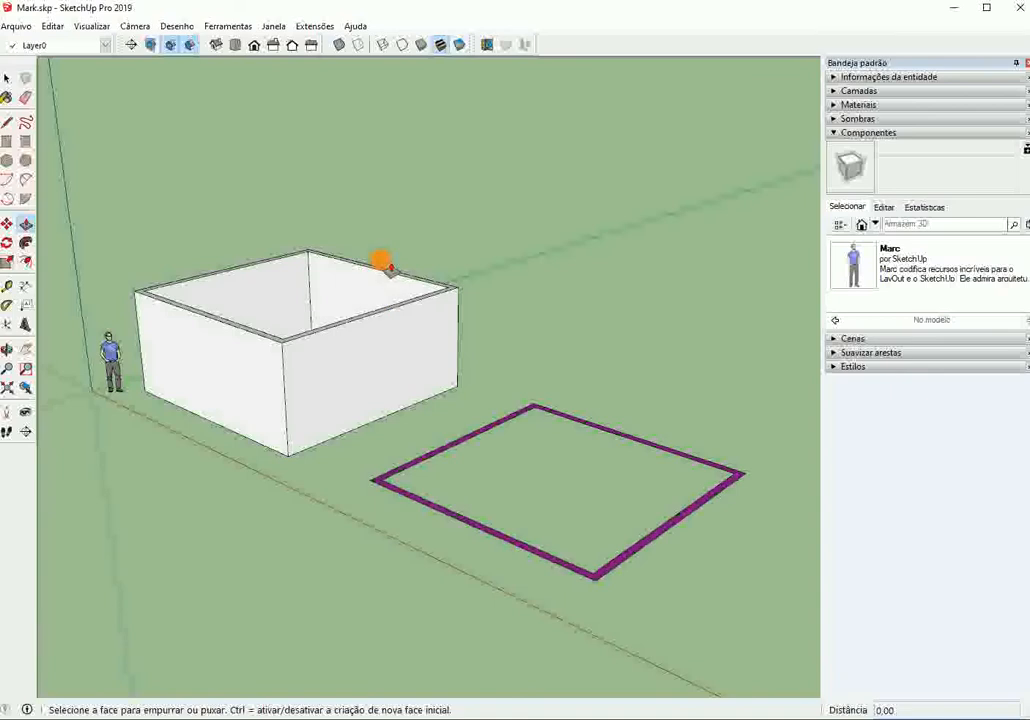
middle_click_drag(386, 420, 388, 503)
scroll(388, 503, "up", 3)
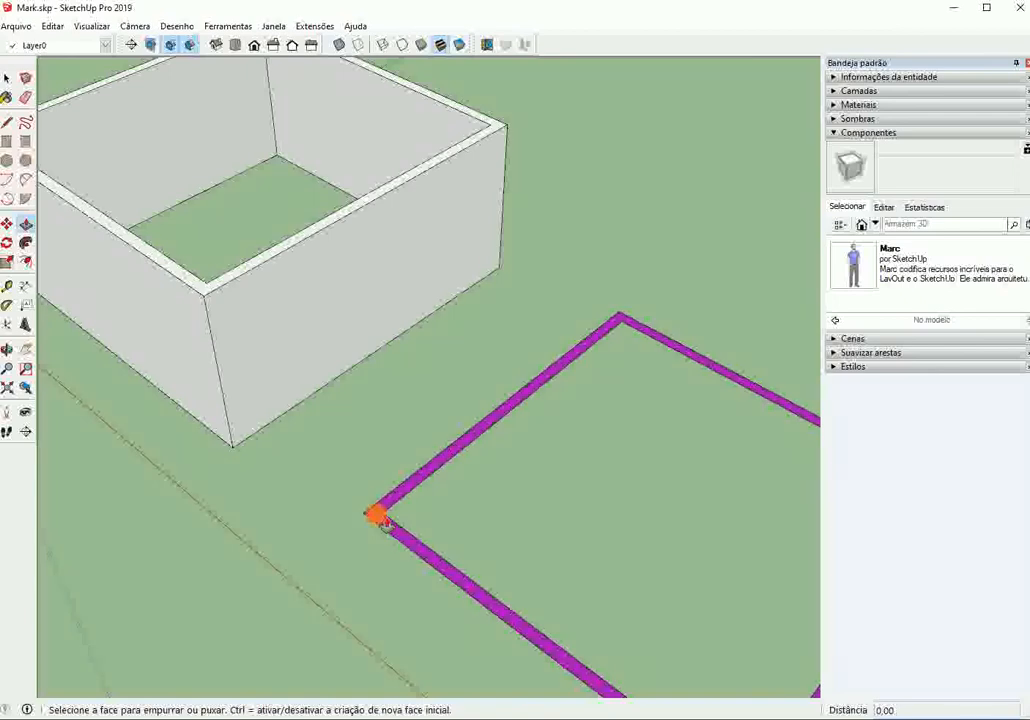
left_click_drag(380, 518, 212, 306)
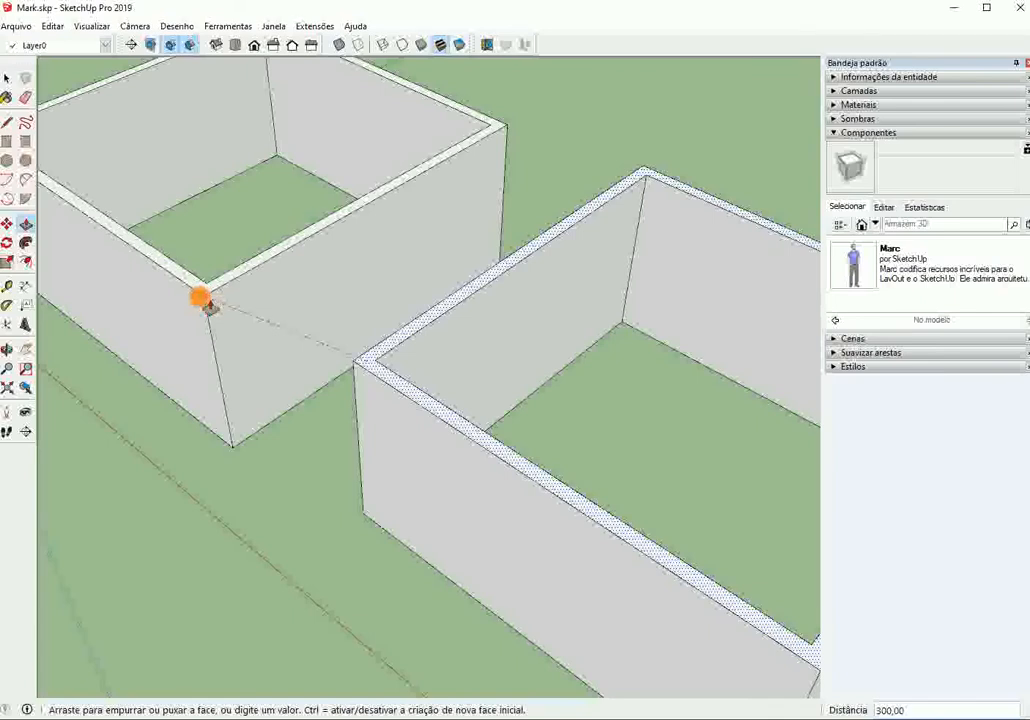
left_click(204, 301)
scroll(135, 388, "down", 5)
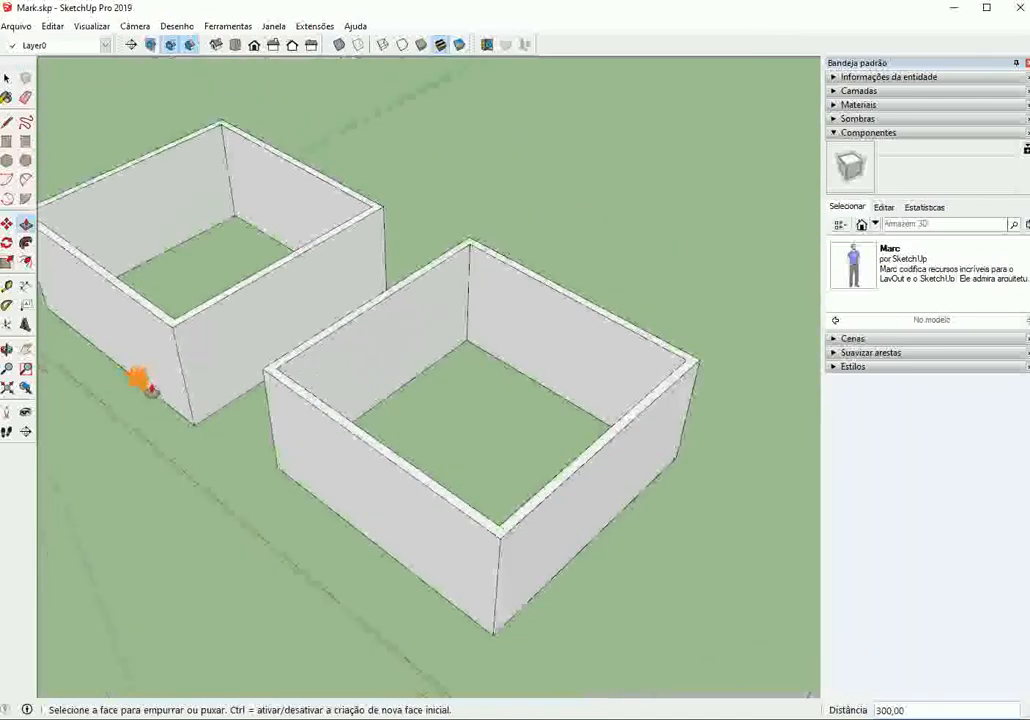
Step: Draw a small elongated rectangle on the ground beside the second set of walls
left_click(7, 141)
left_click(587, 298)
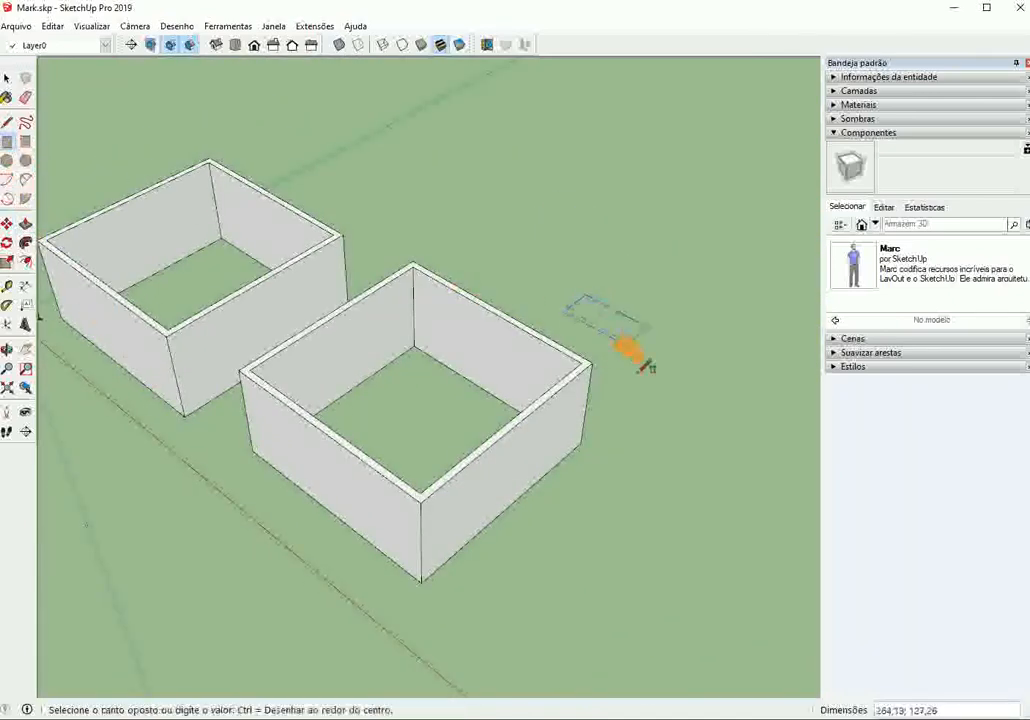
left_click(660, 378)
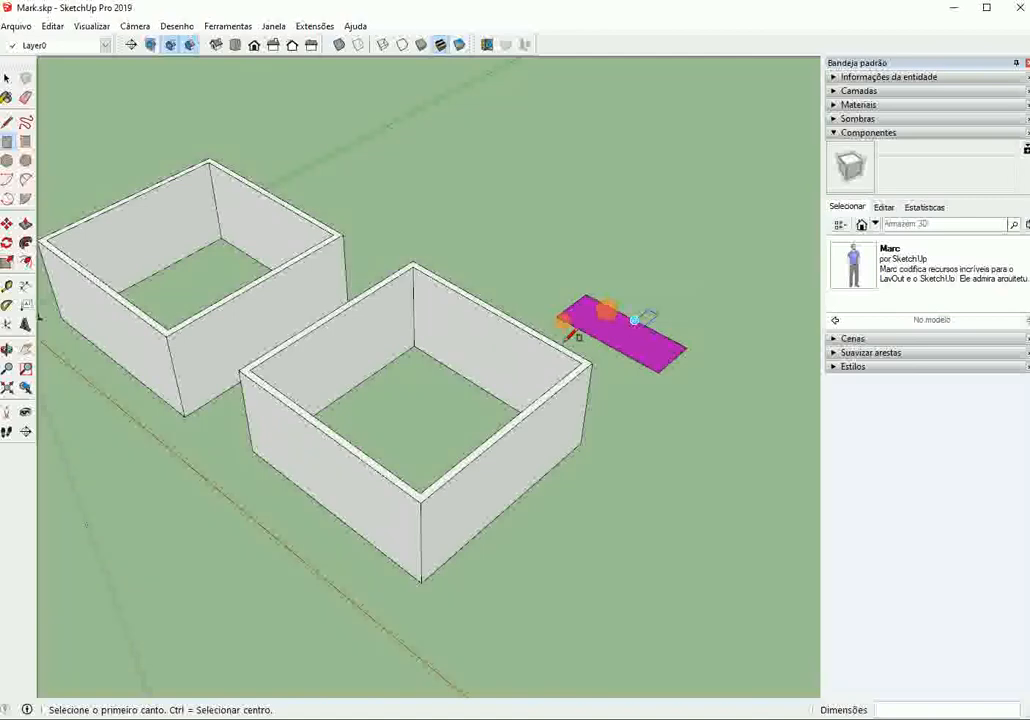
scroll(105, 450, "down", 2)
middle_click_drag(105, 450, 241, 363)
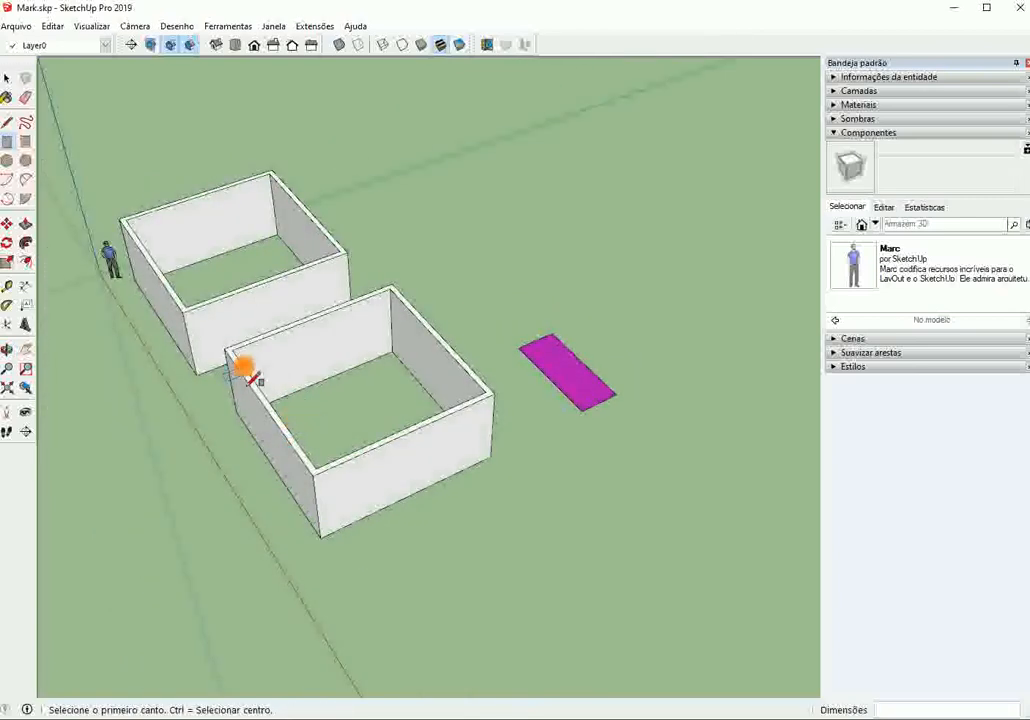
left_click(7, 79)
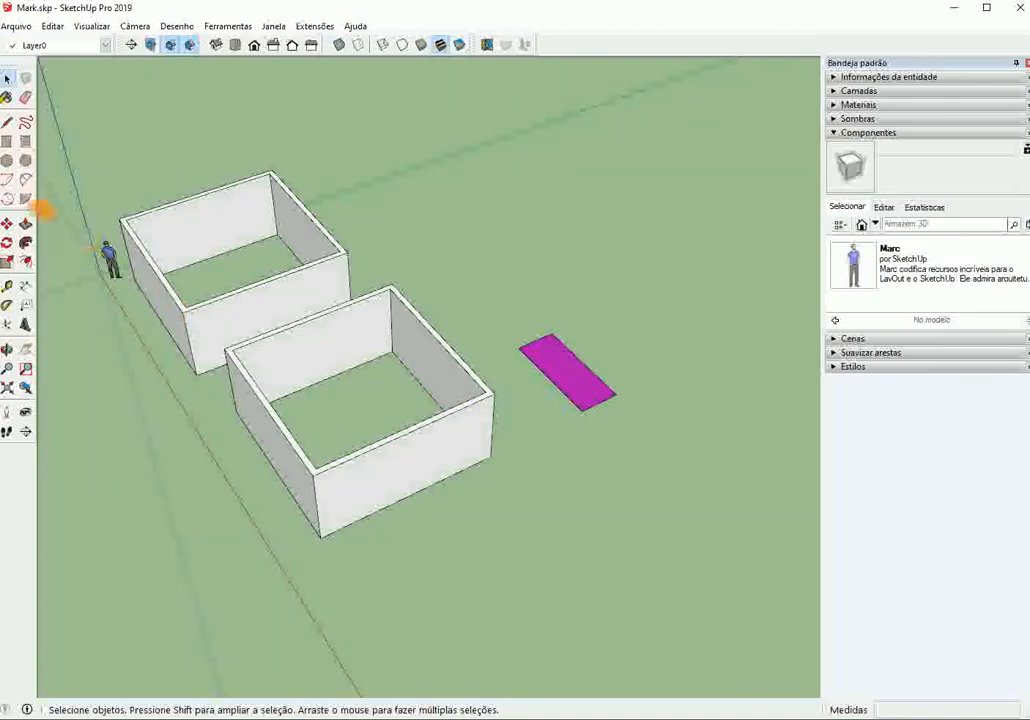
Step: Try to raise the small rectangle with Push/Pull, and undo back to the flat border outline on the ground
left_click(25, 224)
double_click(568, 384)
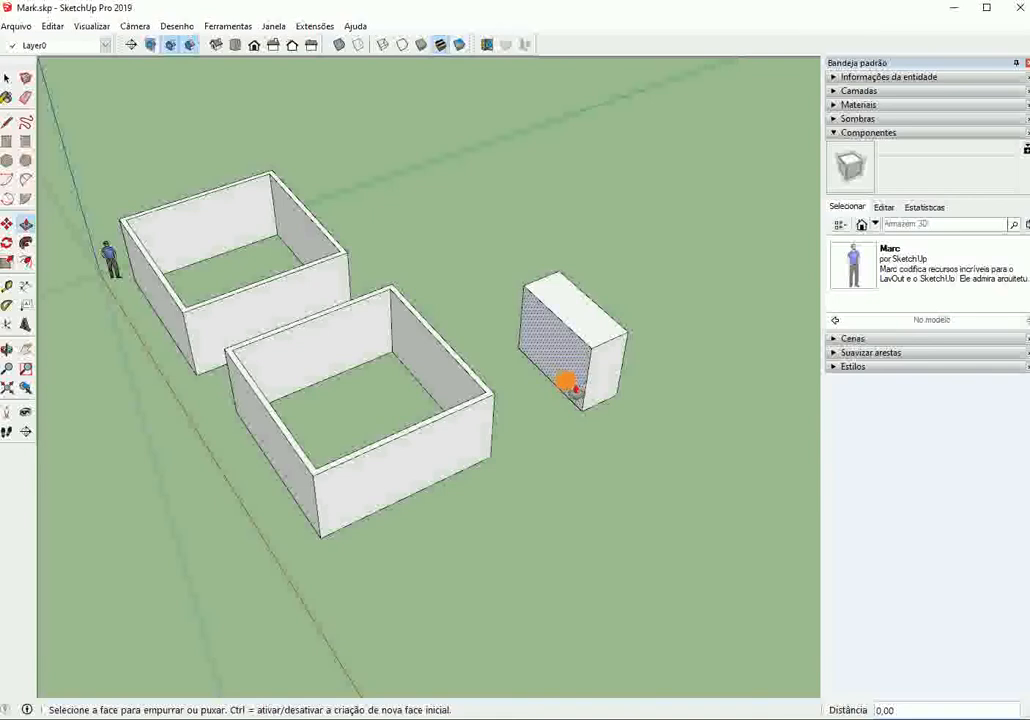
key("ctrl+z")
key("ctrl+z")
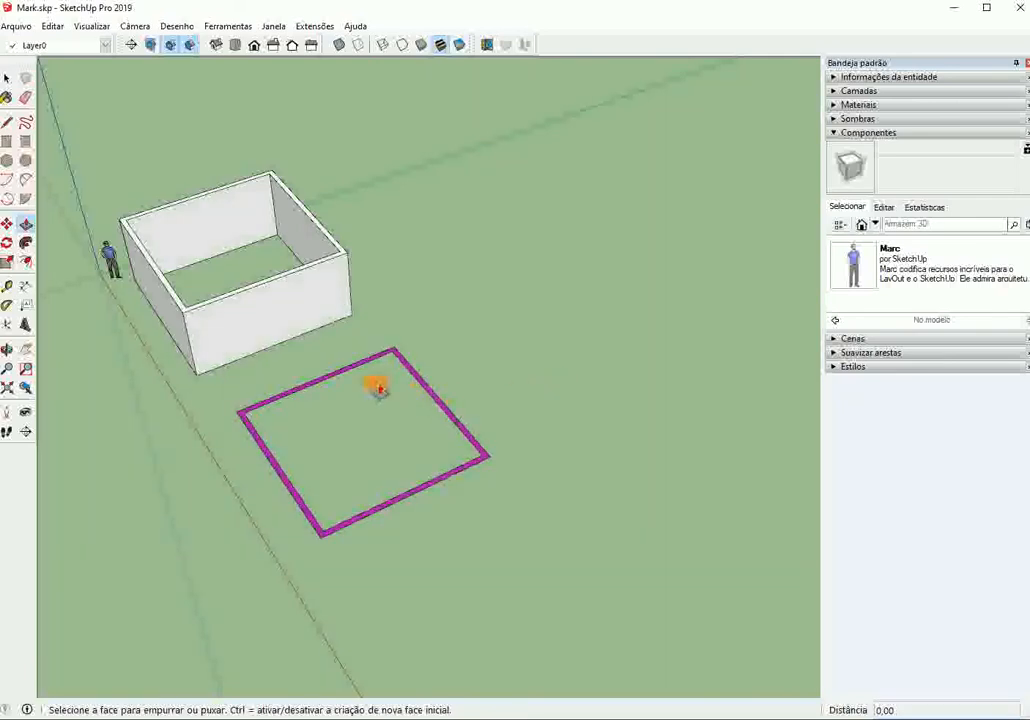
Step: Raise the flat border face 300 with Push/Pull, using the grouped walls' top corner as the height reference
left_click(340, 383)
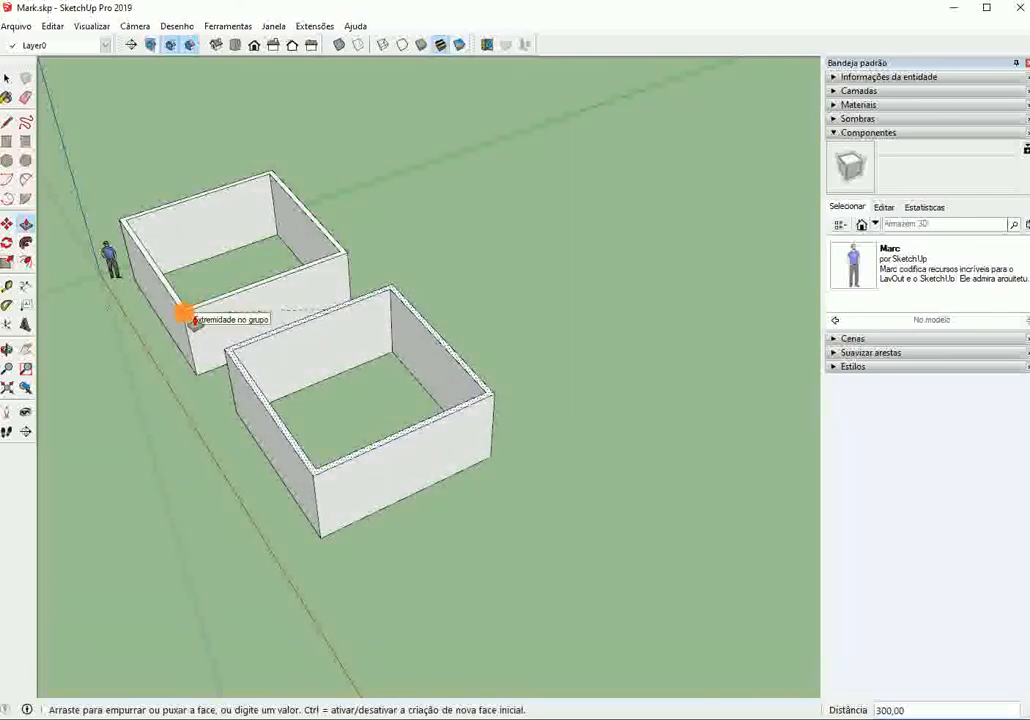
left_click(184, 313)
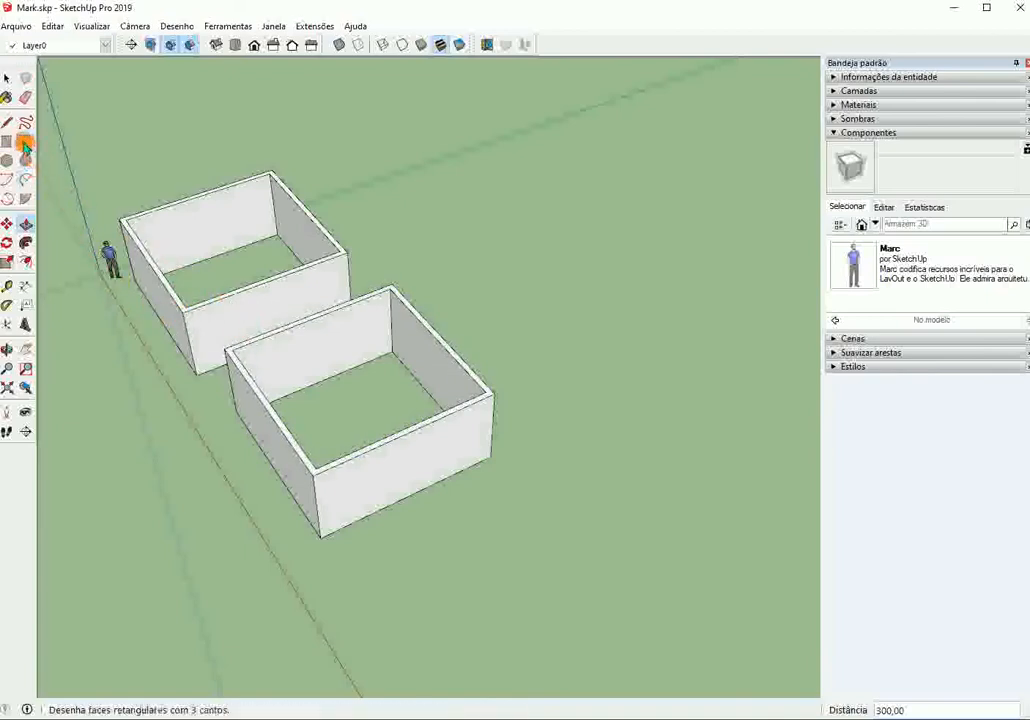
Step: Draw an elongated rectangle about 900 by 273 beside the walls and raise it by repeating the last Push/Pull distance
left_click(8, 141)
left_click(546, 292)
left_click(638, 465)
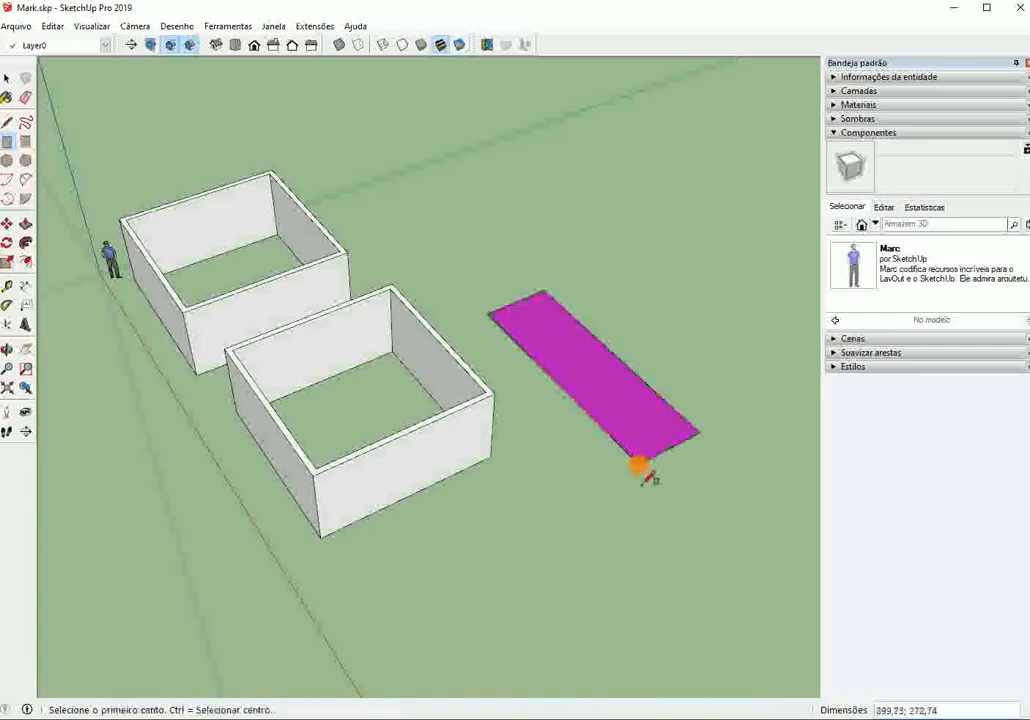
left_click(25, 223)
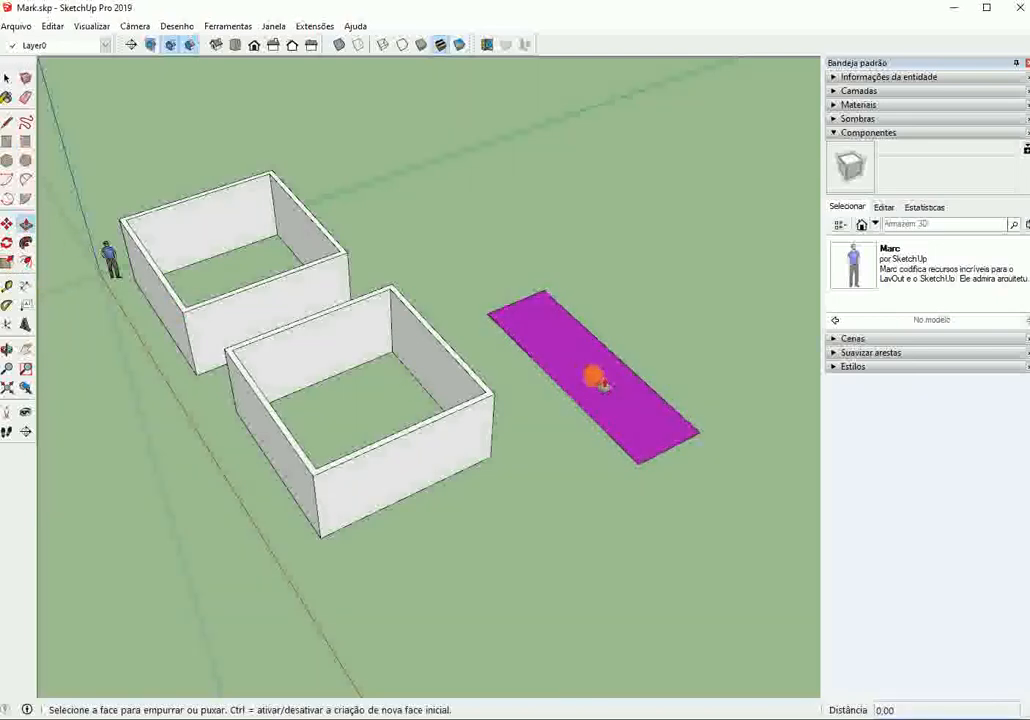
double_click(593, 374)
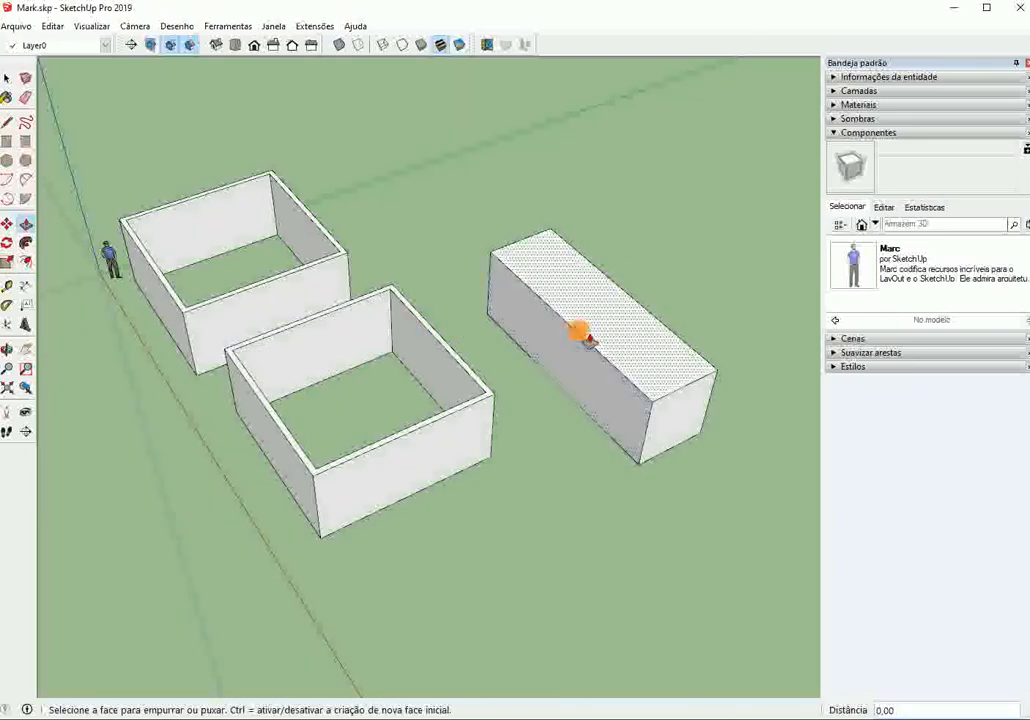
key("e")
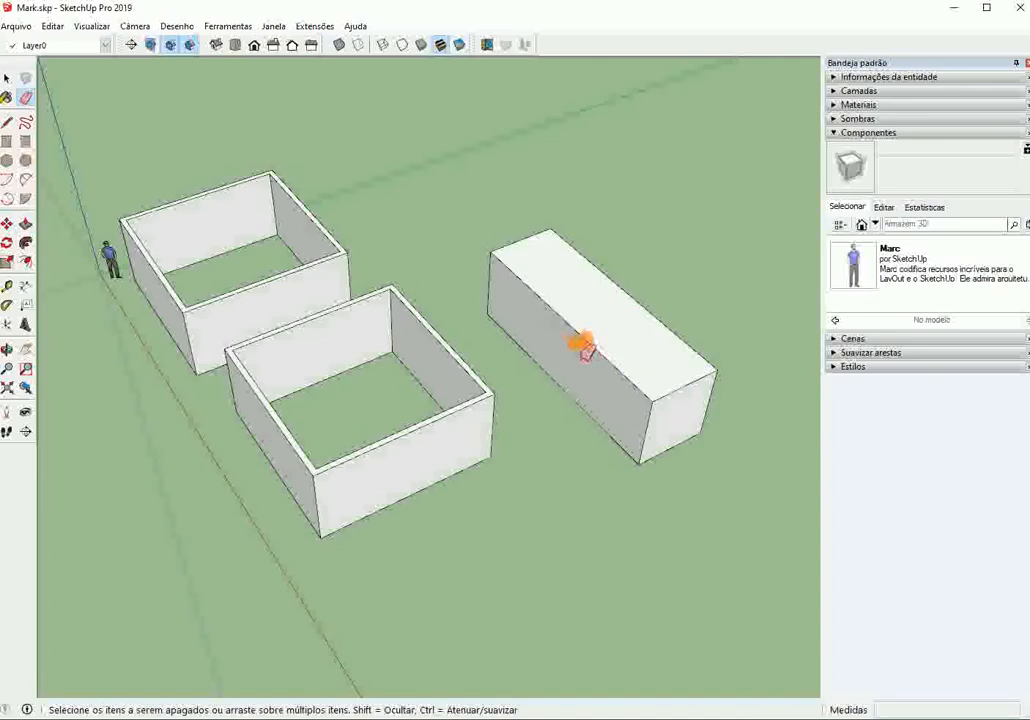
Step: Select the whole elongated box beside the walls and delete it
left_click(8, 79)
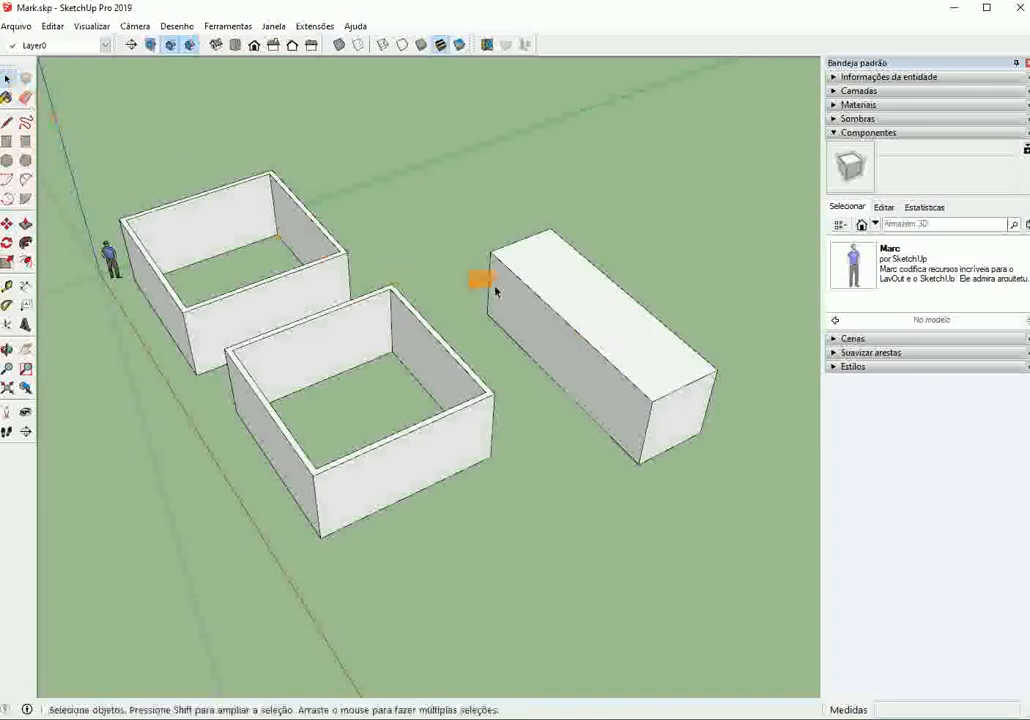
left_click_drag(471, 205, 736, 522)
middle_click_drag(667, 529, 478, 499)
left_click(505, 430)
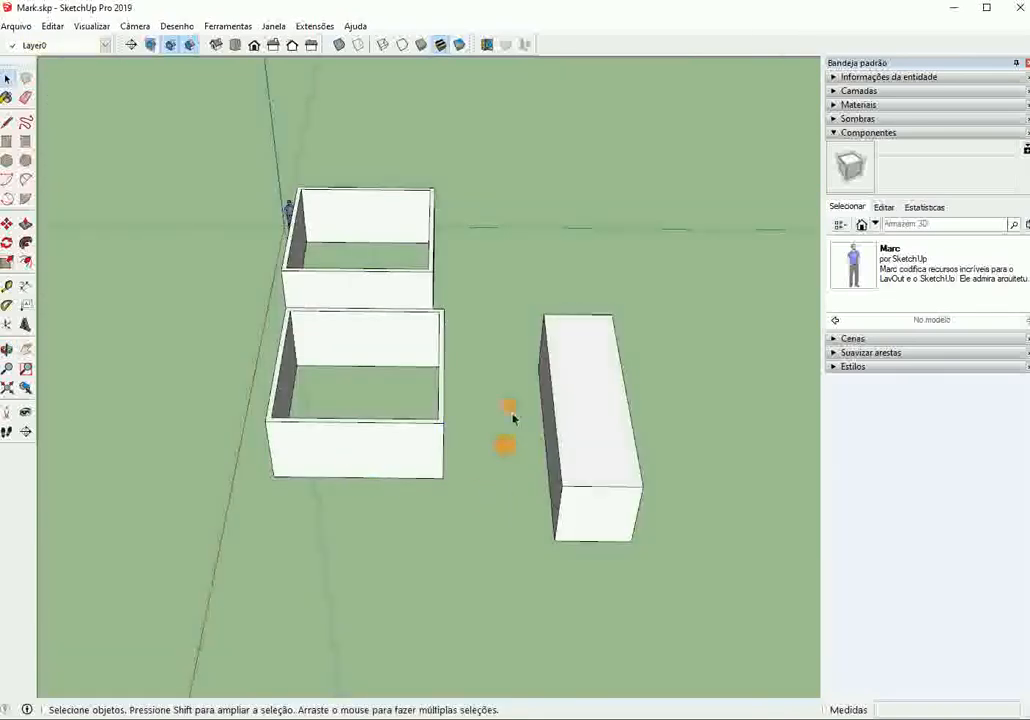
left_click_drag(491, 280, 678, 593)
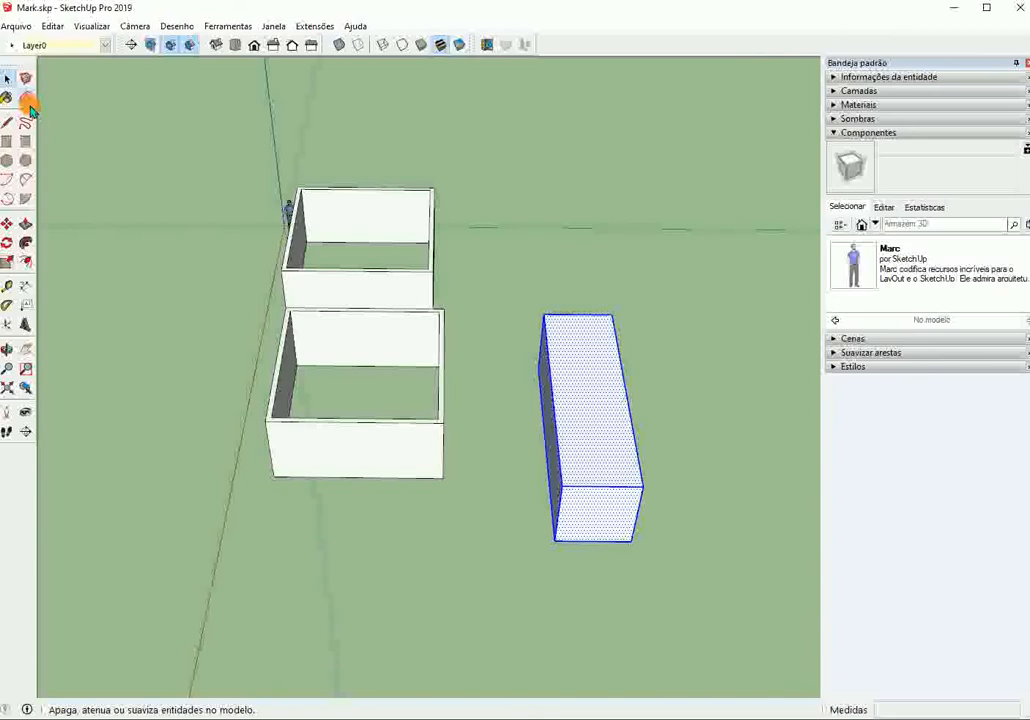
left_click(8, 78)
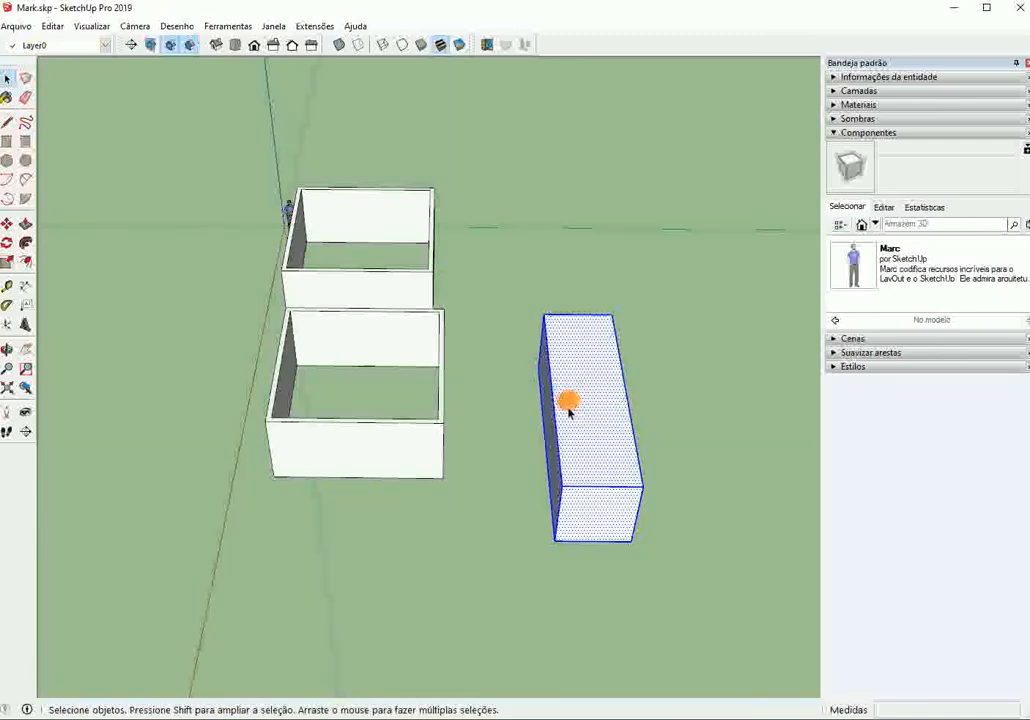
key("Delete")
Step: Select all the connected geometry of the second, ungrouped set of walls and make it a group
middle_click_drag(586, 425, 301, 412)
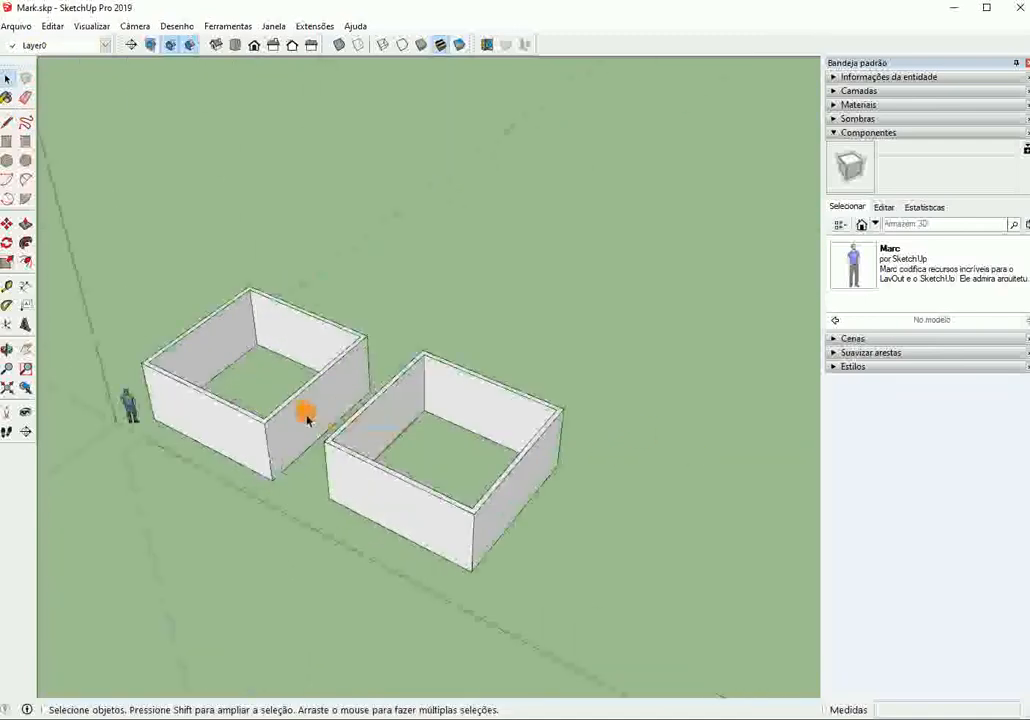
left_click(287, 402)
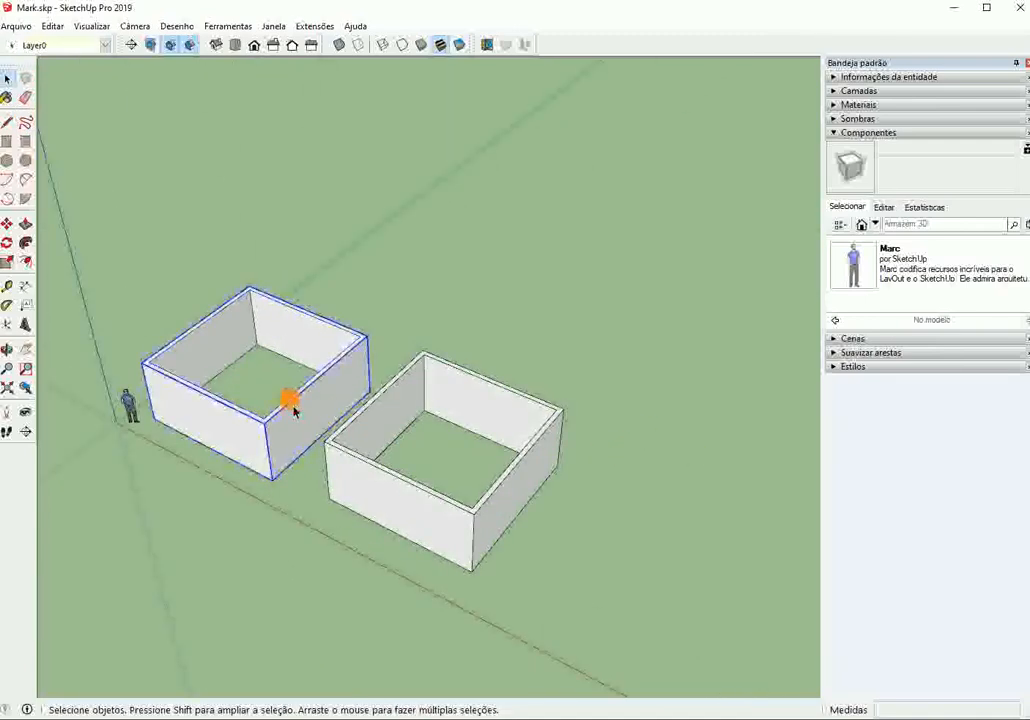
left_click(372, 478)
right_click(373, 482)
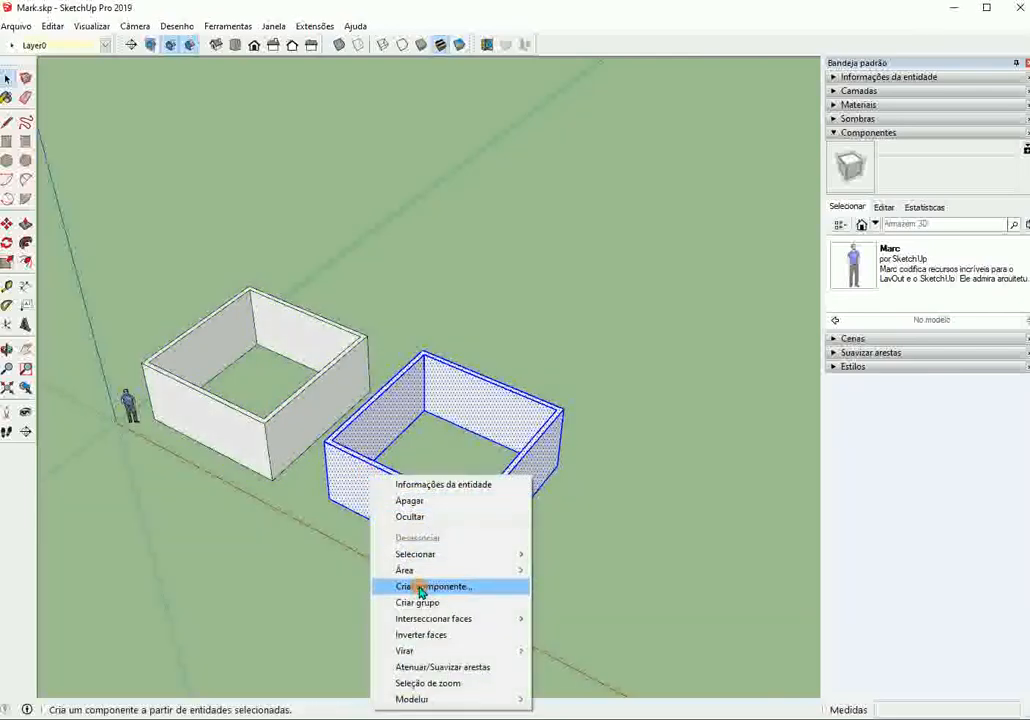
left_click(420, 602)
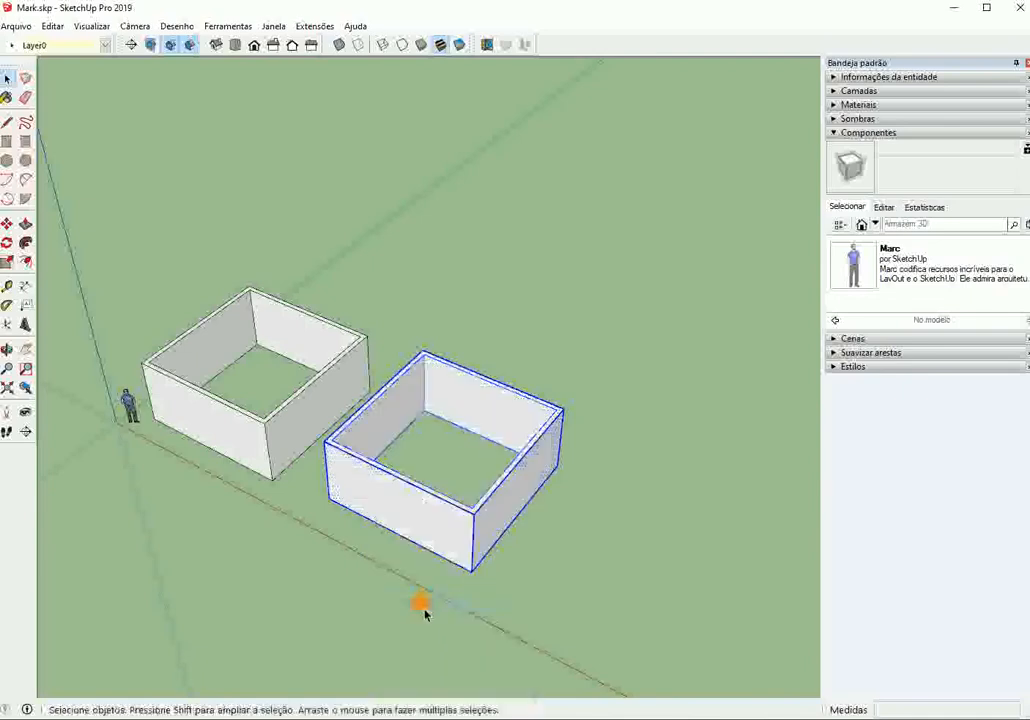
Step: Turn the second walls group into a component with the definition name Cubo
right_click(420, 516)
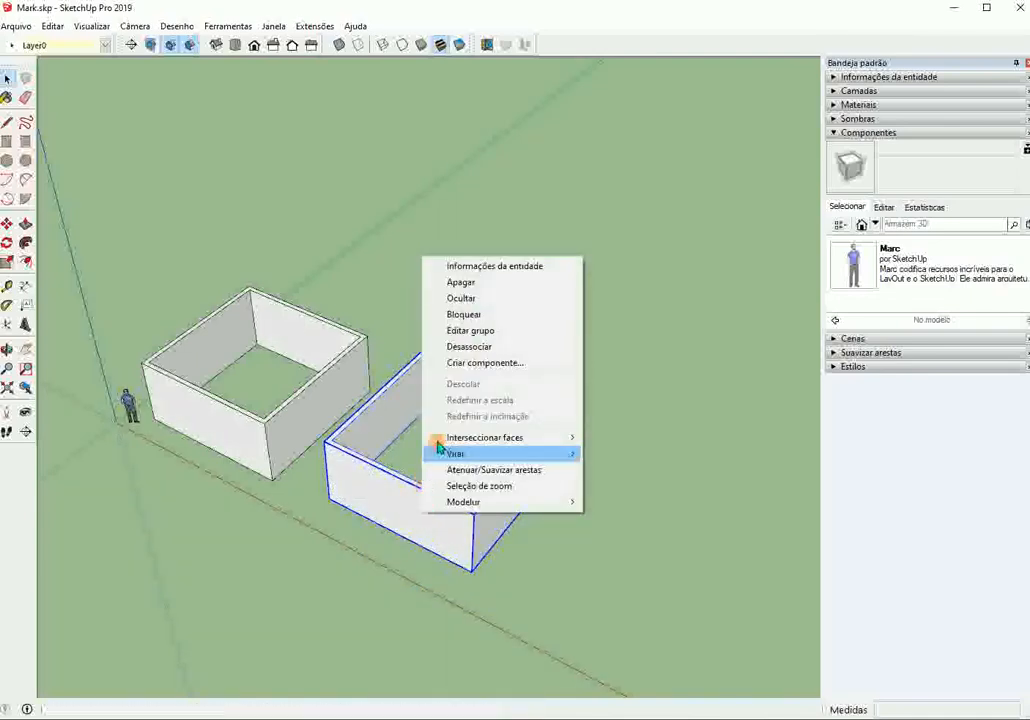
left_click(462, 362)
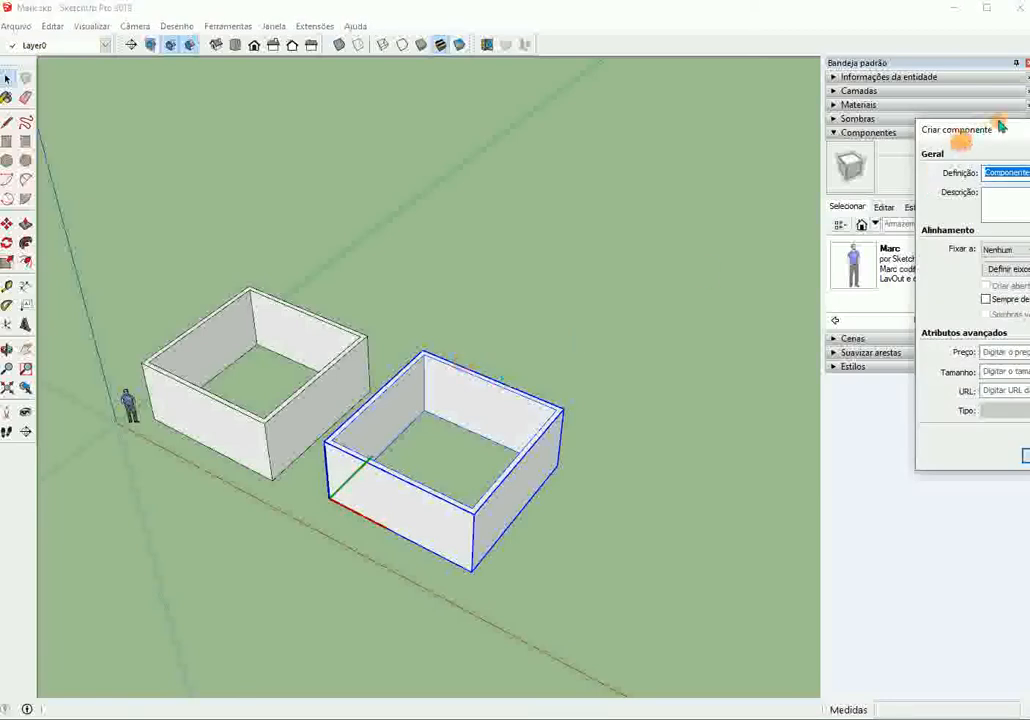
left_click_drag(991, 126, 664, 96)
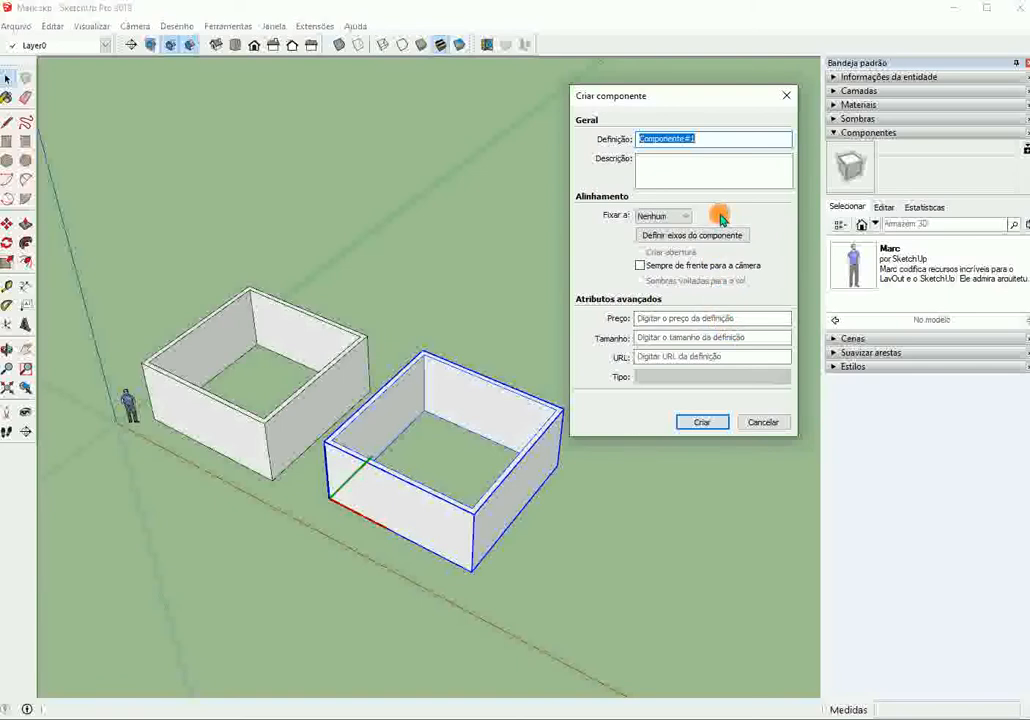
type("Cubo")
left_click(701, 422)
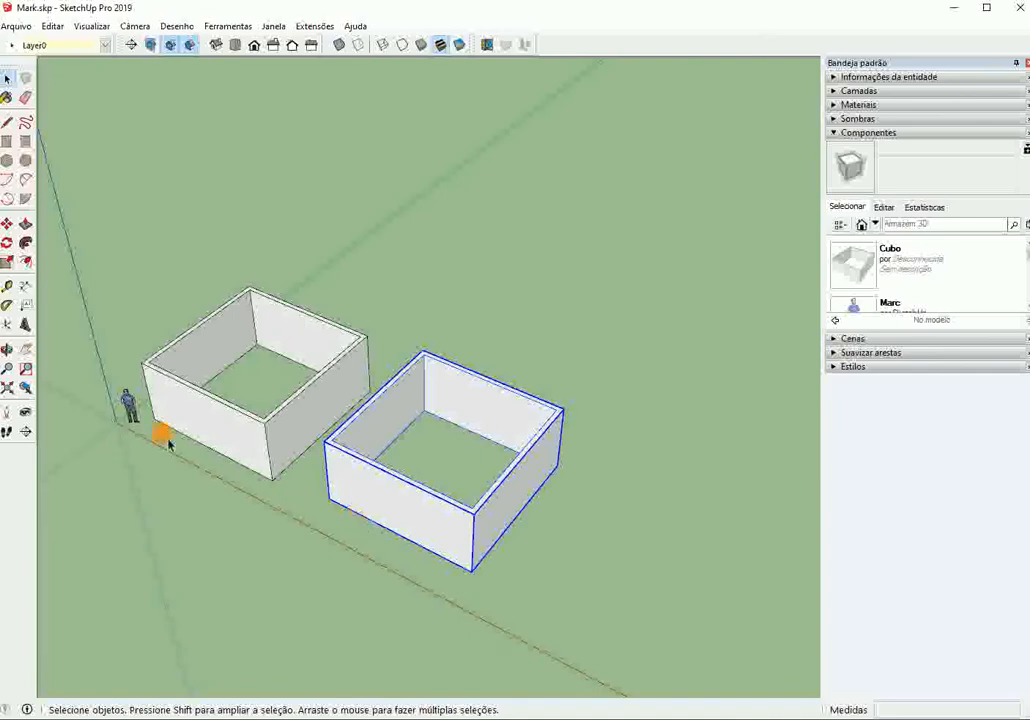
left_click(7, 144)
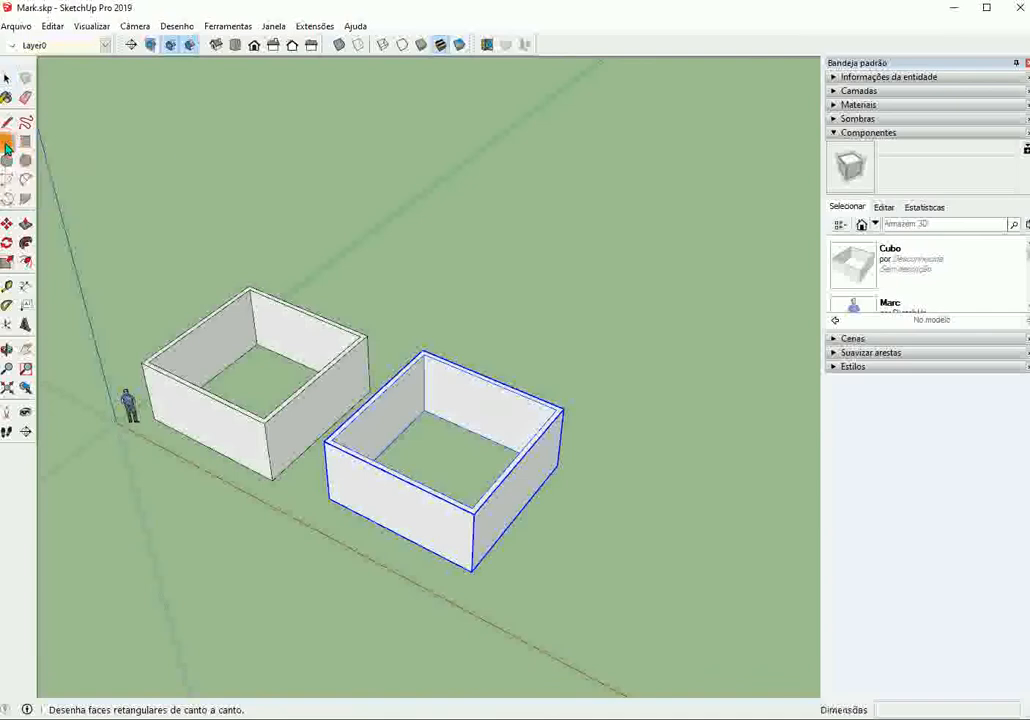
left_click(497, 311)
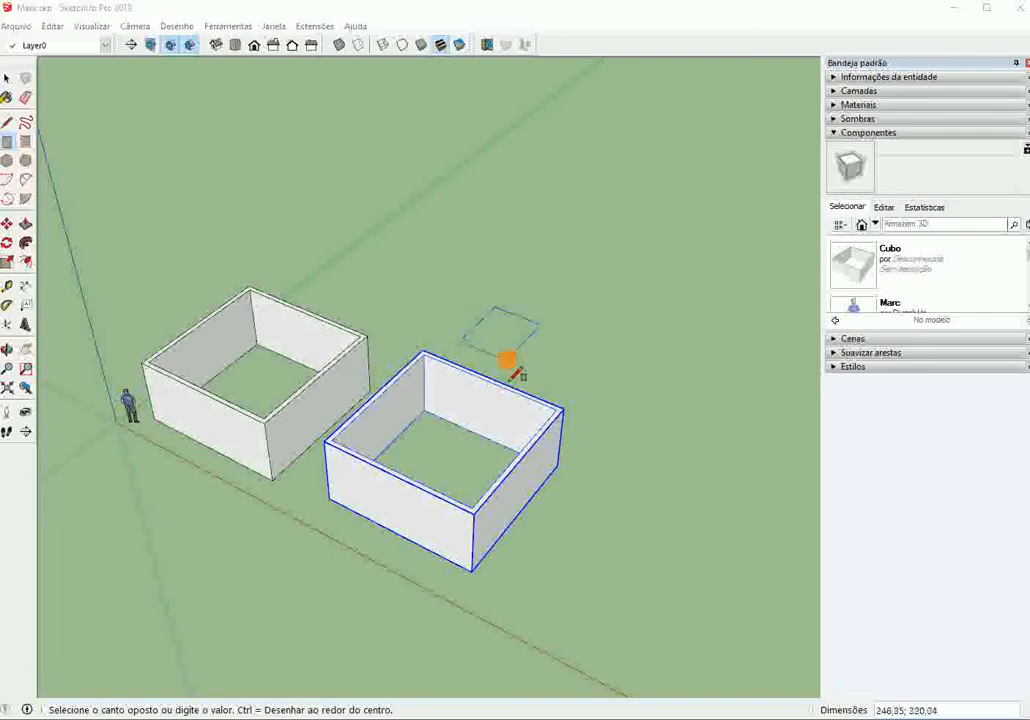
left_click(7, 78)
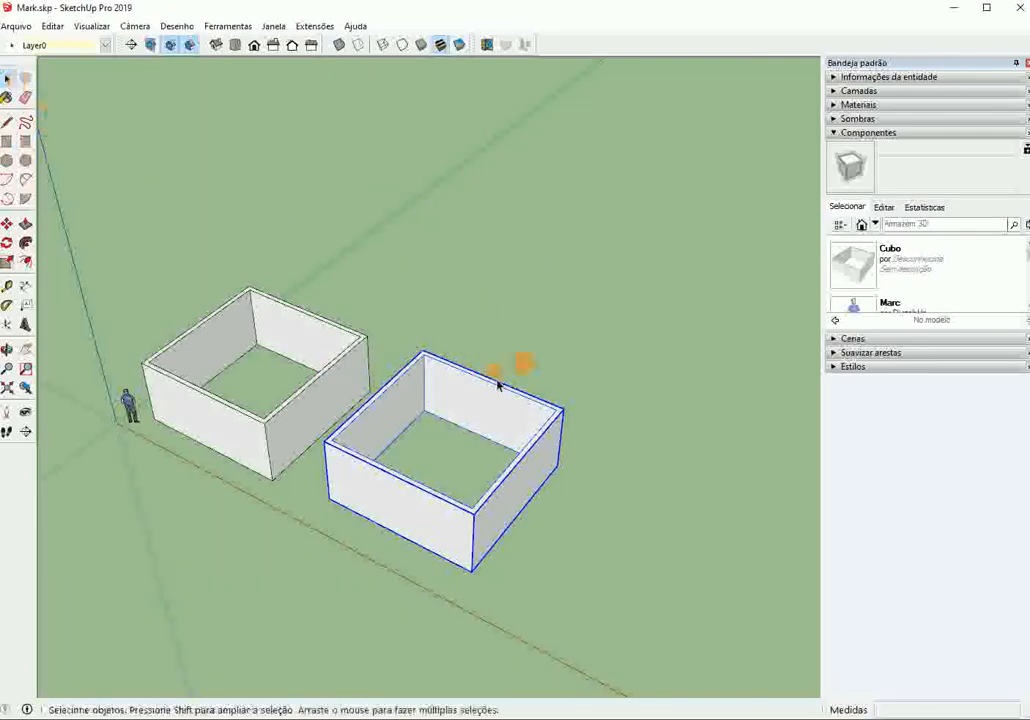
Step: Compare the walls group and the Cubo component by selecting each one and opening each for editing
left_click(336, 361)
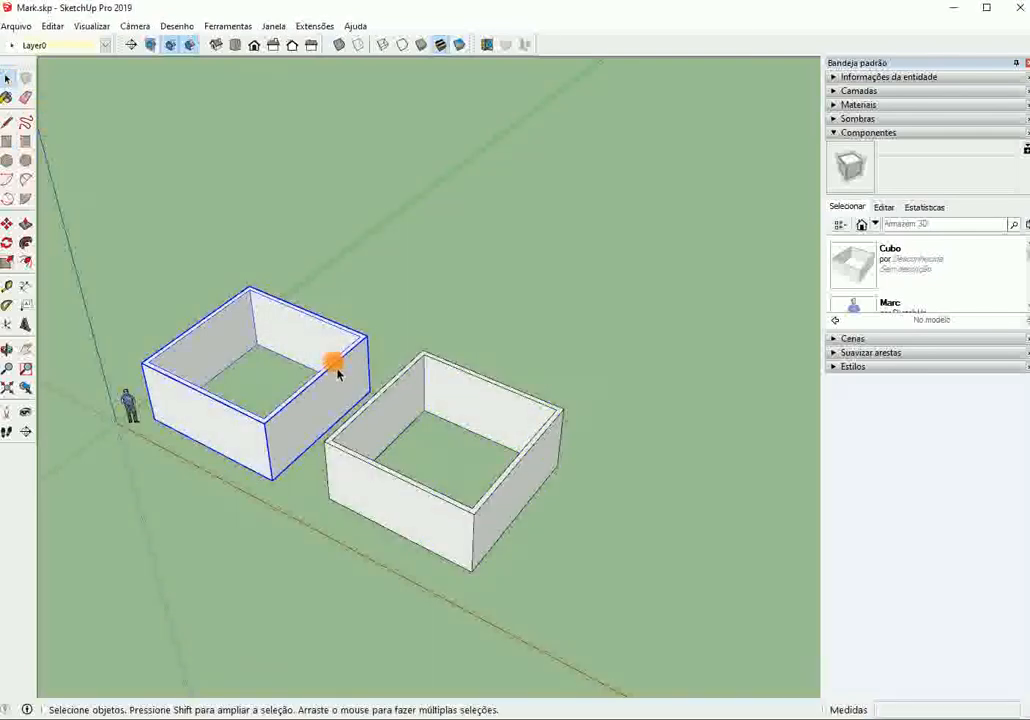
left_click(386, 409)
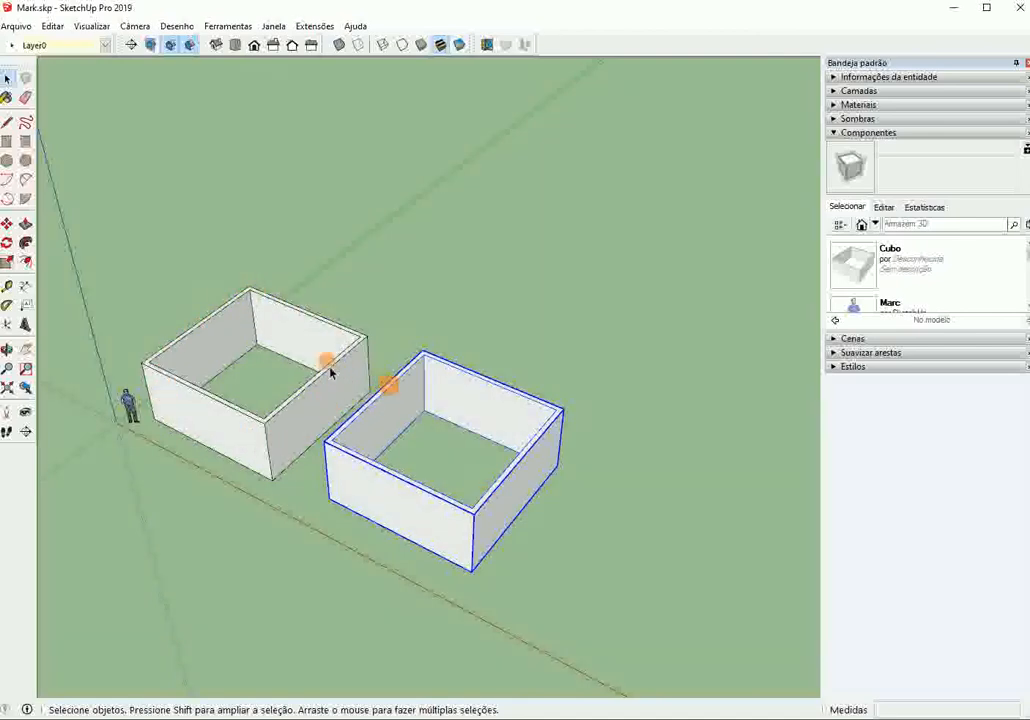
double_click(249, 424)
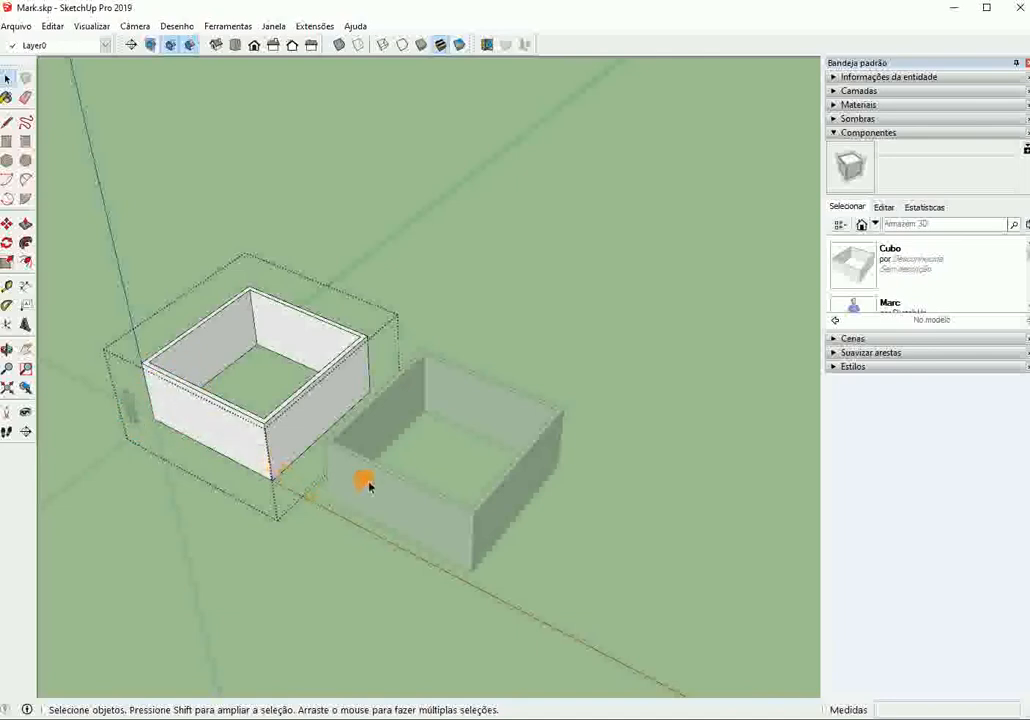
left_click(519, 315)
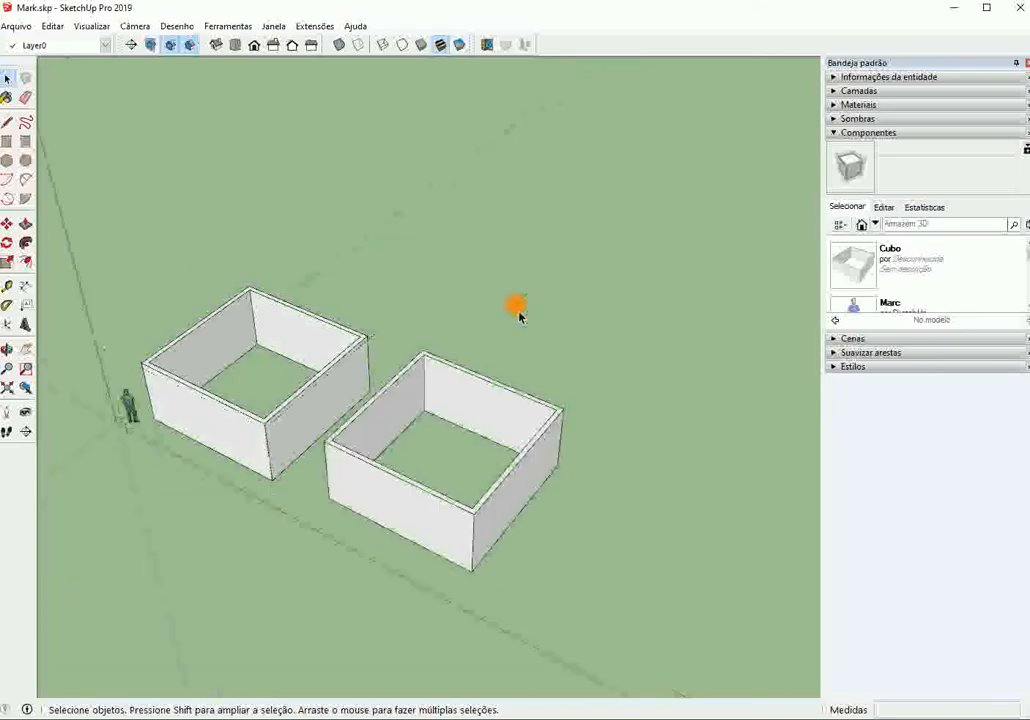
double_click(398, 483)
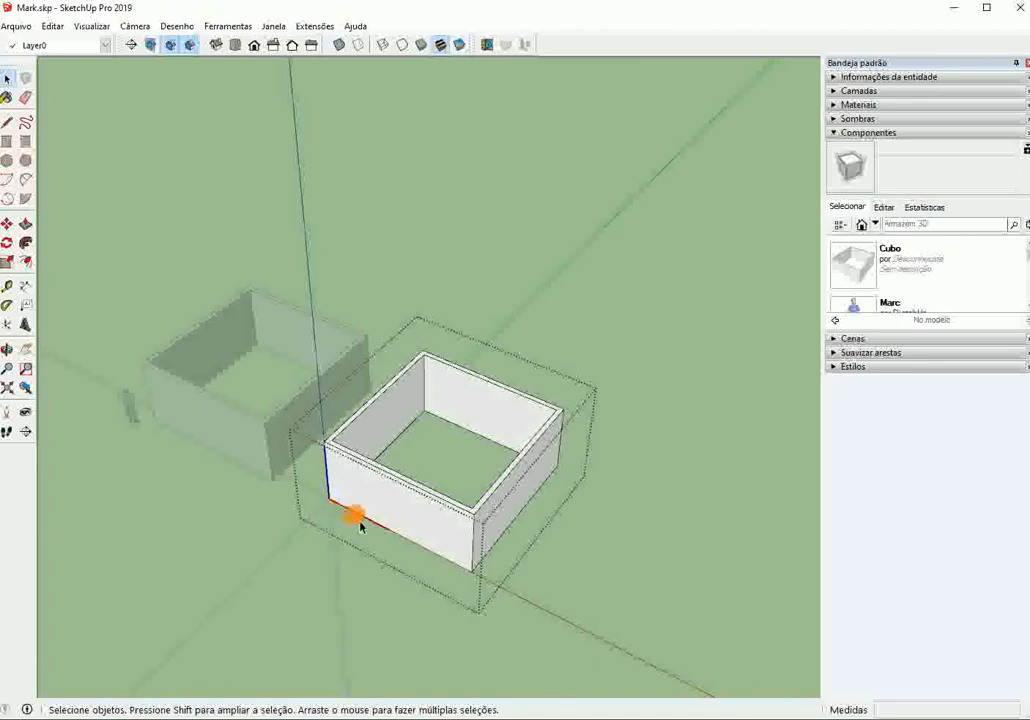
middle_click_drag(299, 483, 519, 528)
scroll(519, 528, "up", 2)
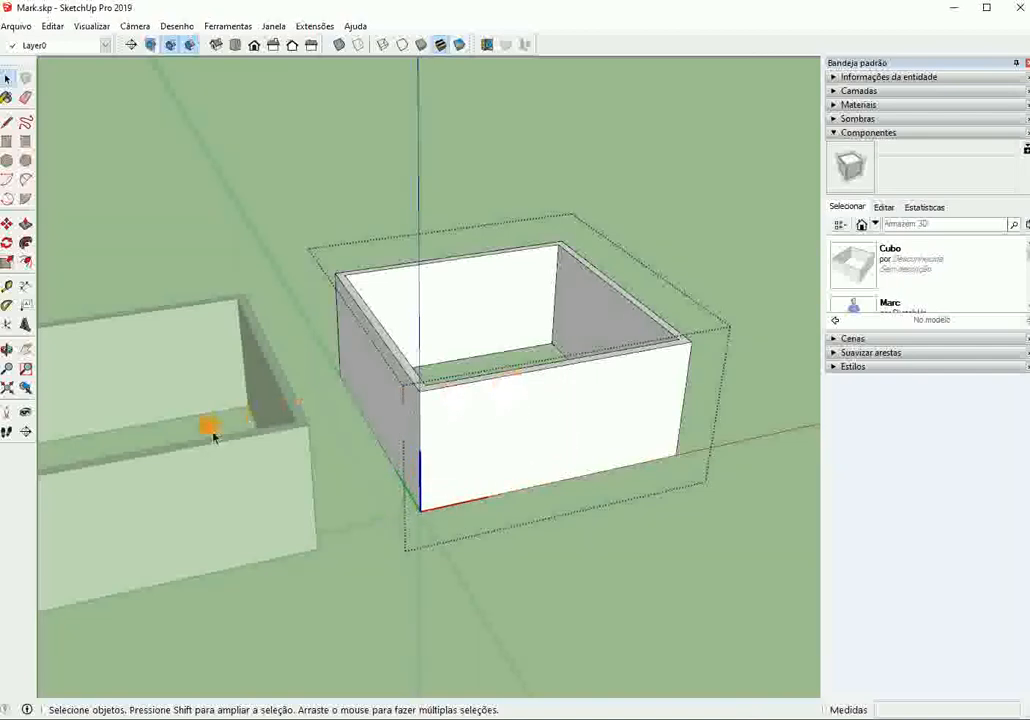
scroll(360, 578, "down", 4)
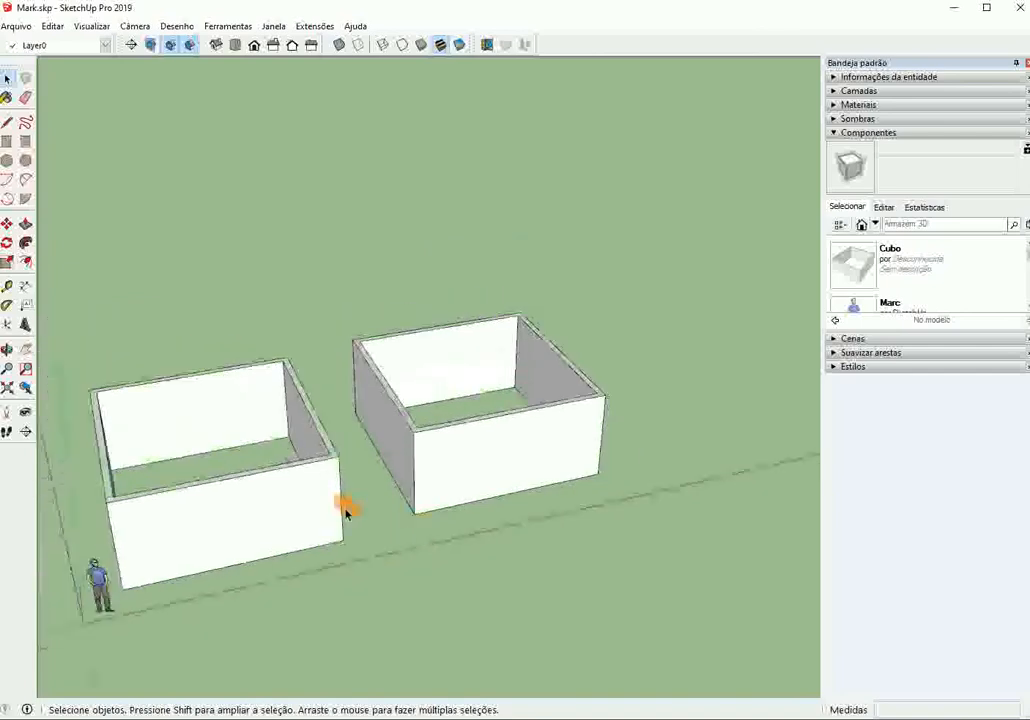
Step: Show the entity information and compare its entries for the walls group and the Cubo component
left_click(834, 78)
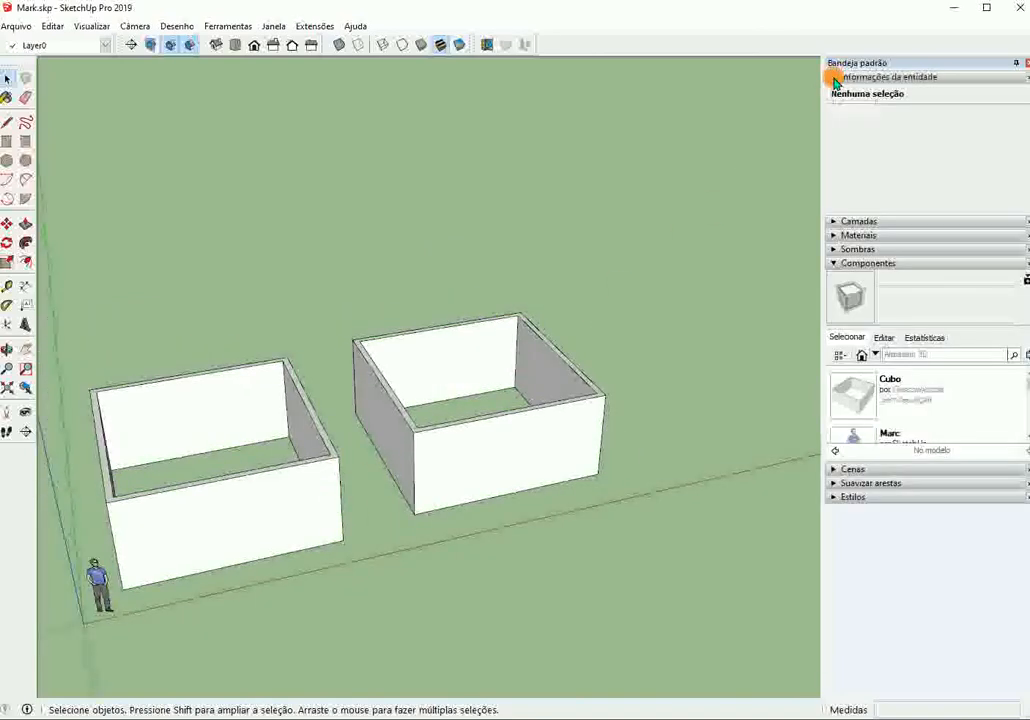
left_click(300, 402)
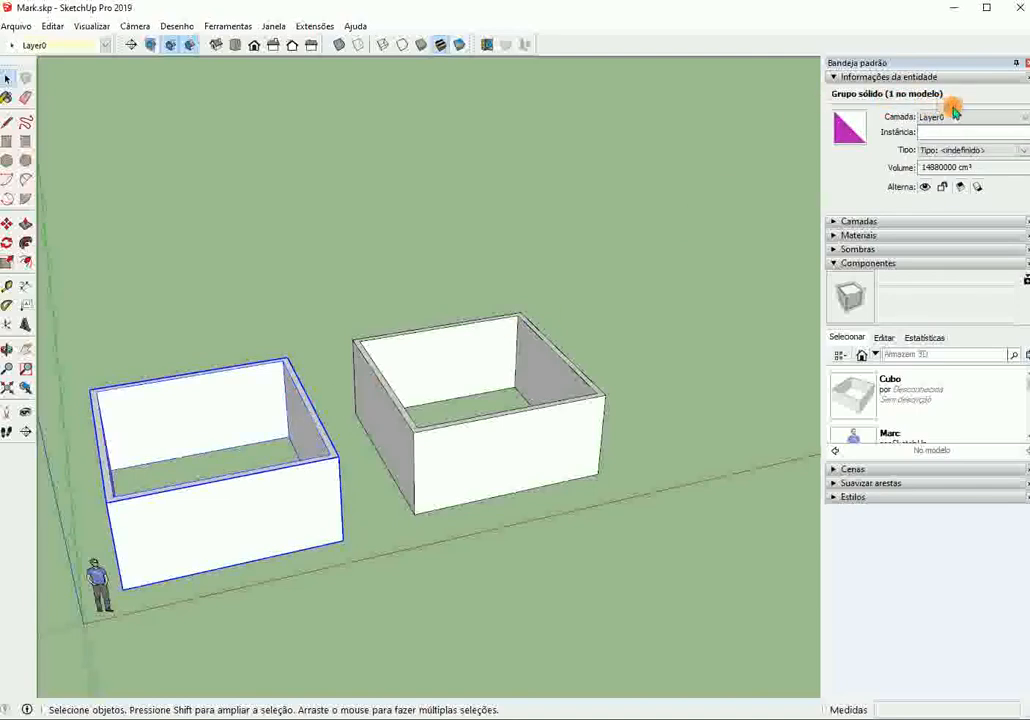
left_click(575, 415)
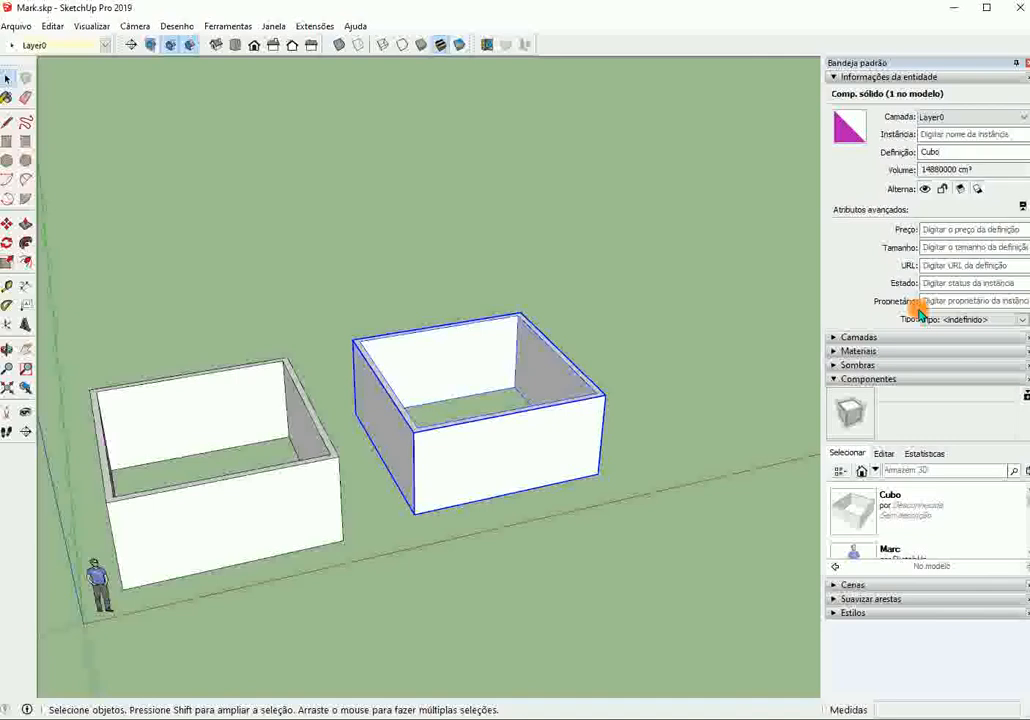
left_click(320, 468)
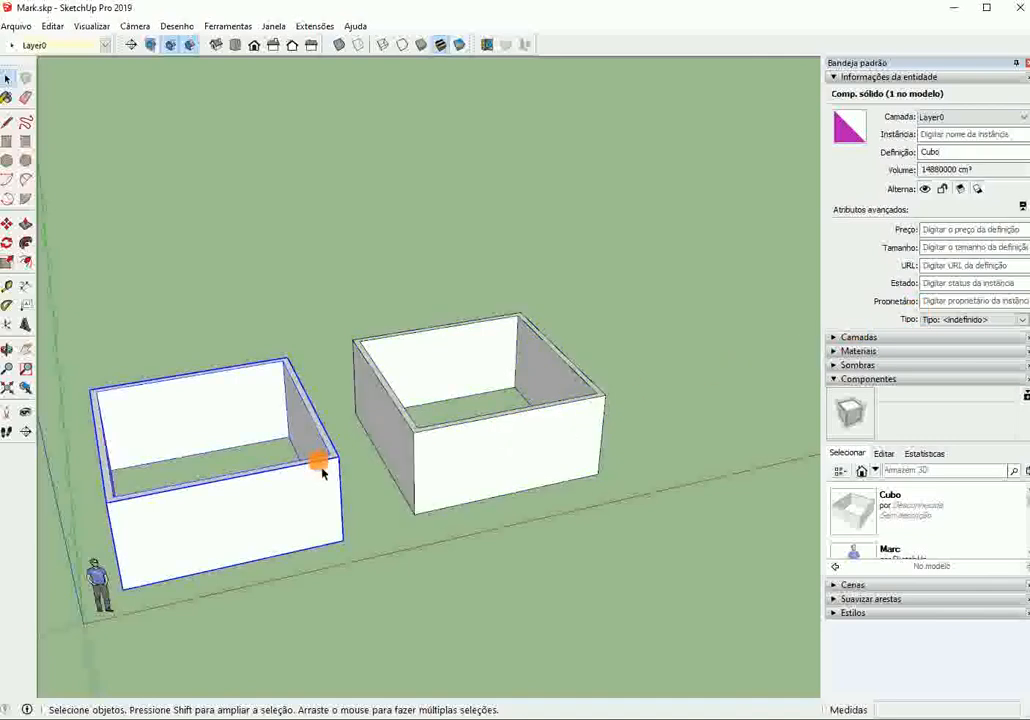
left_click(518, 418)
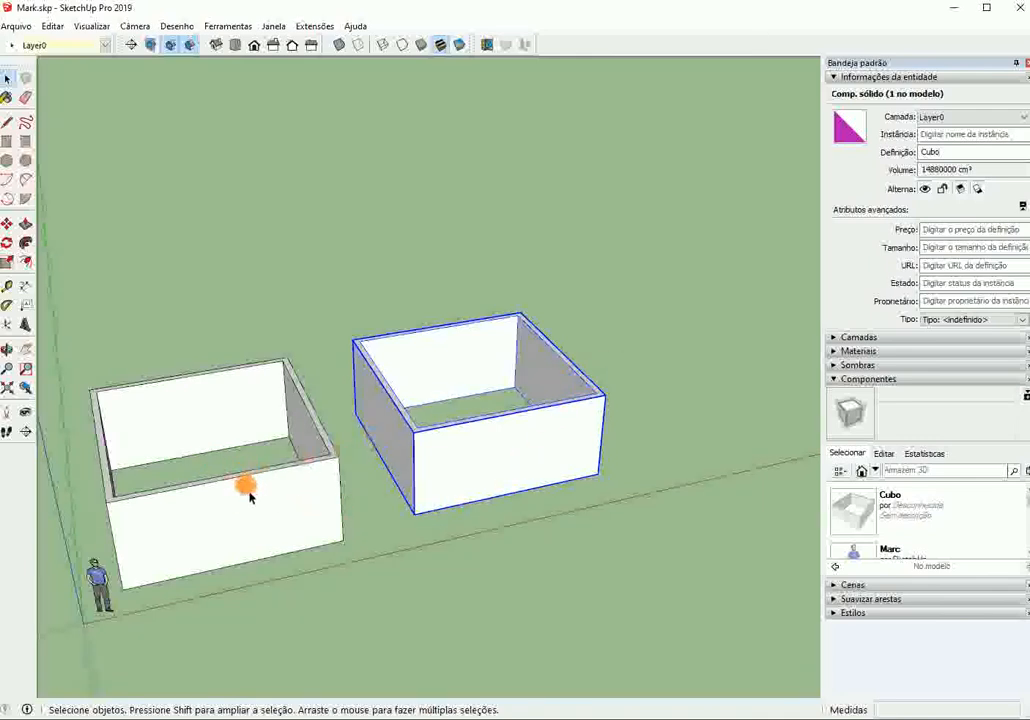
Step: Open the walls group for editing, inspect the entity information of its front face, and close the group
double_click(249, 494)
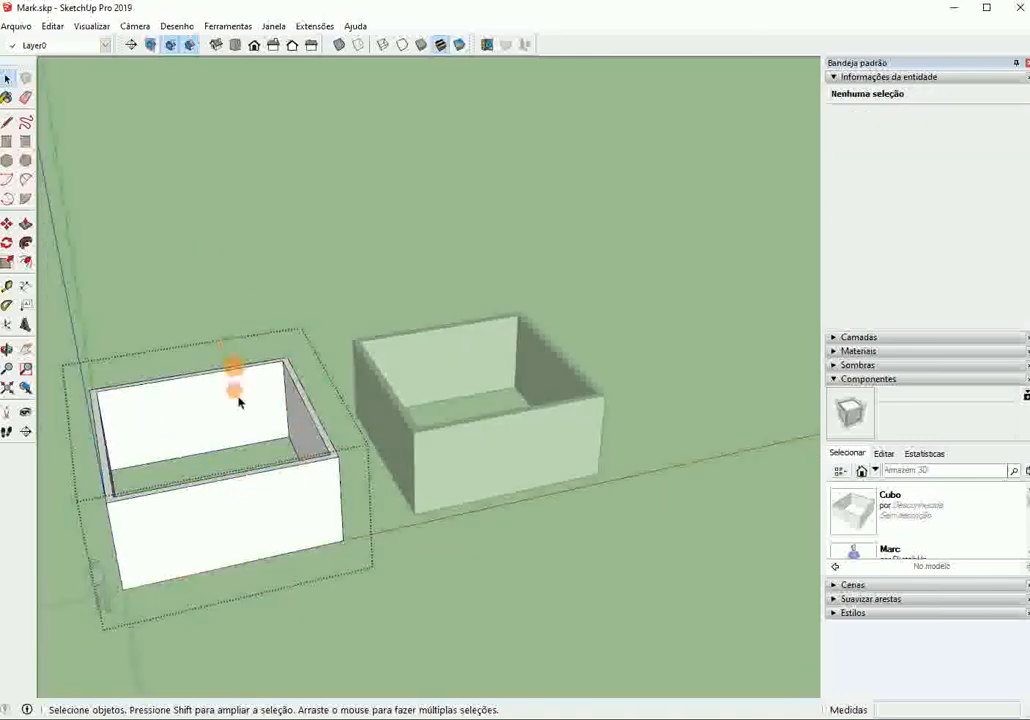
left_click(219, 531)
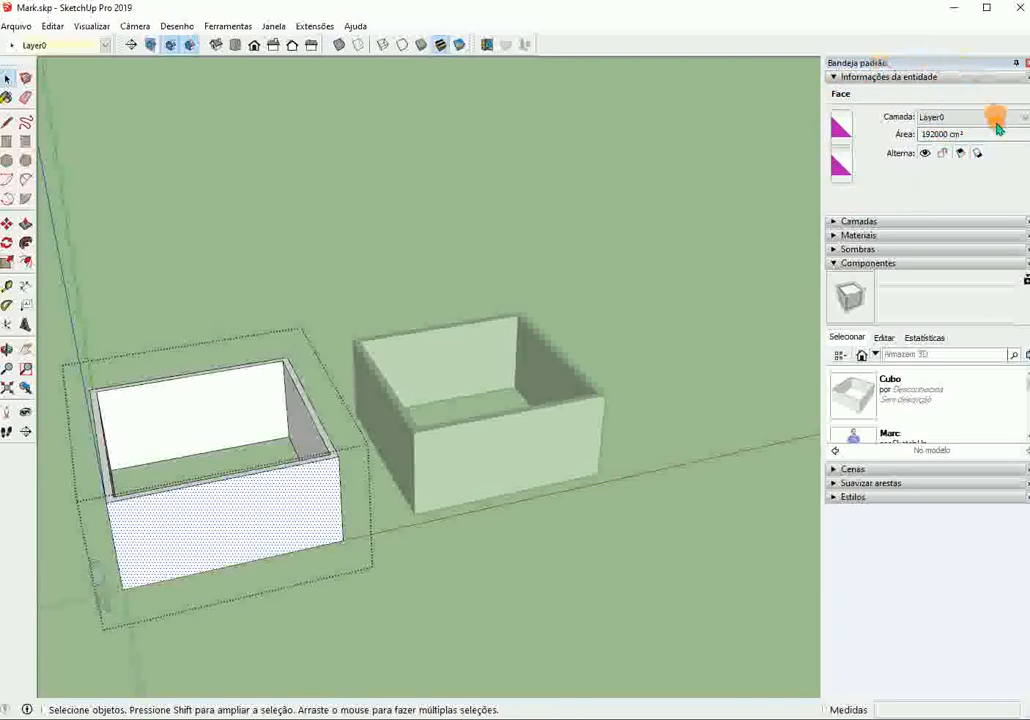
left_click(622, 304)
scroll(334, 255, "down", 2)
middle_click_drag(333, 250, 138, 317)
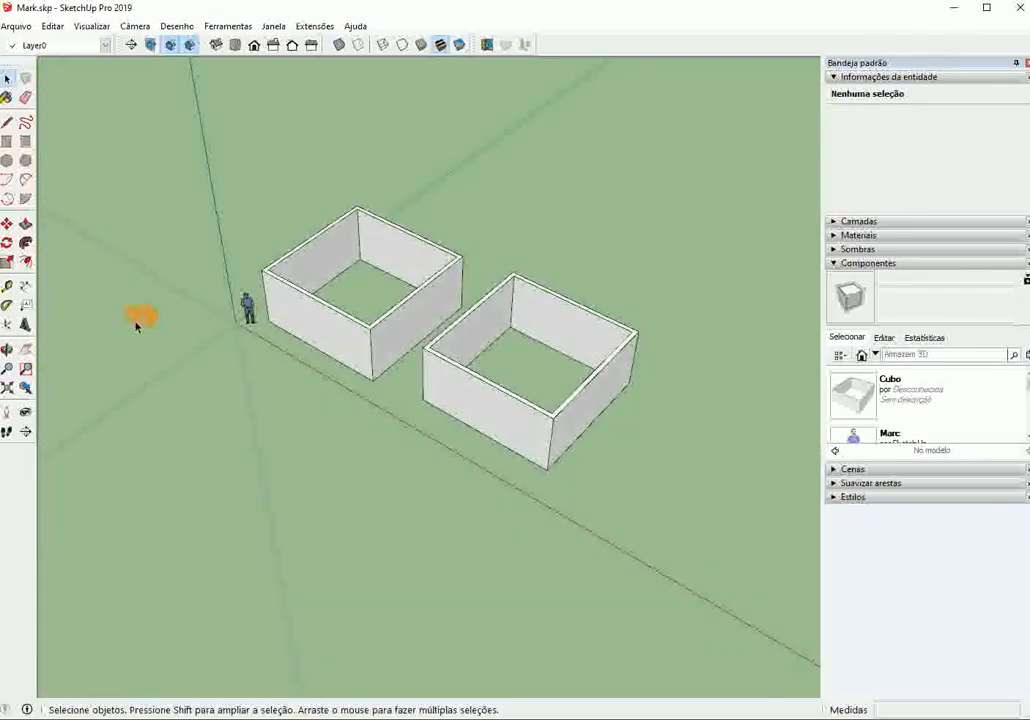
Step: Select the walls group and add the Cubo component to the selection
left_click(26, 349)
left_click_drag(344, 385, 310, 368)
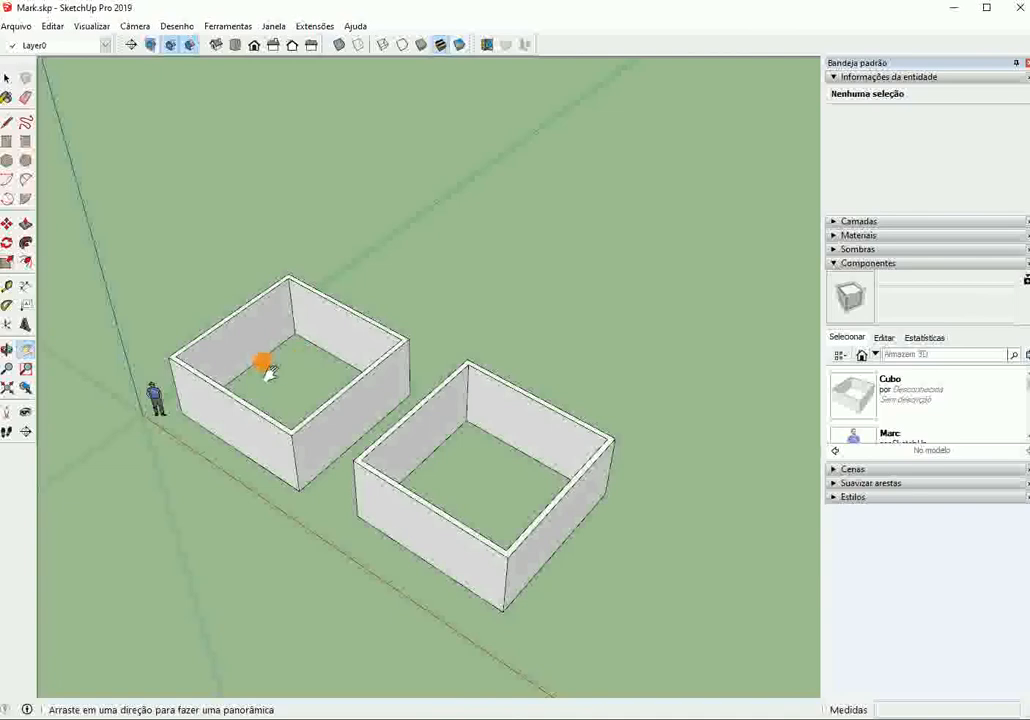
middle_click_drag(264, 409, 225, 283)
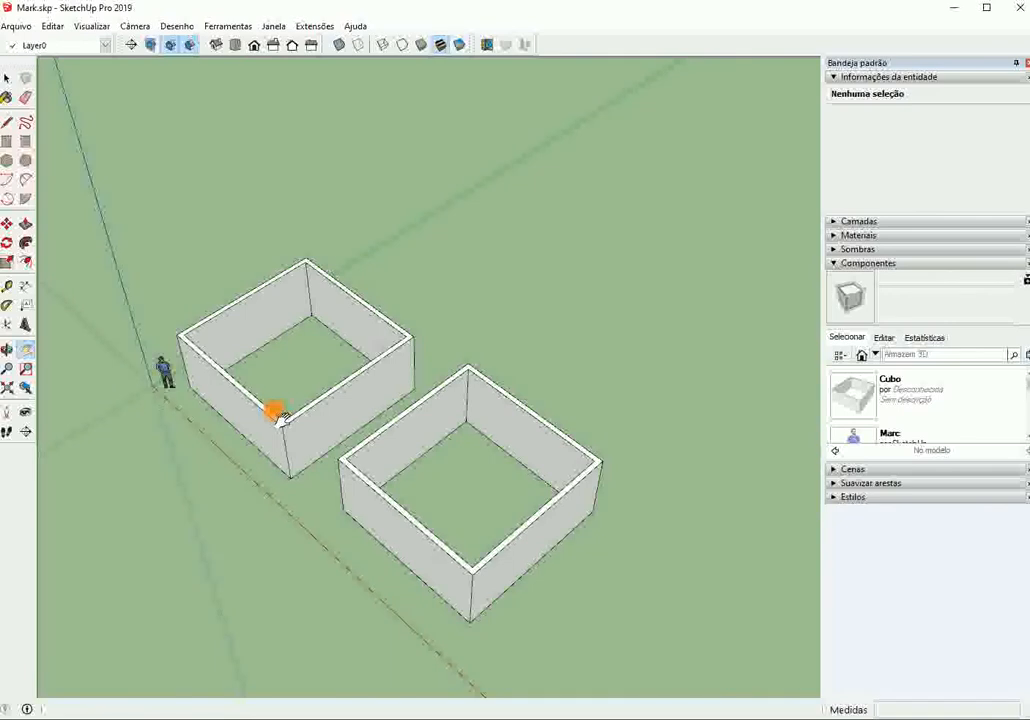
left_click(7, 78)
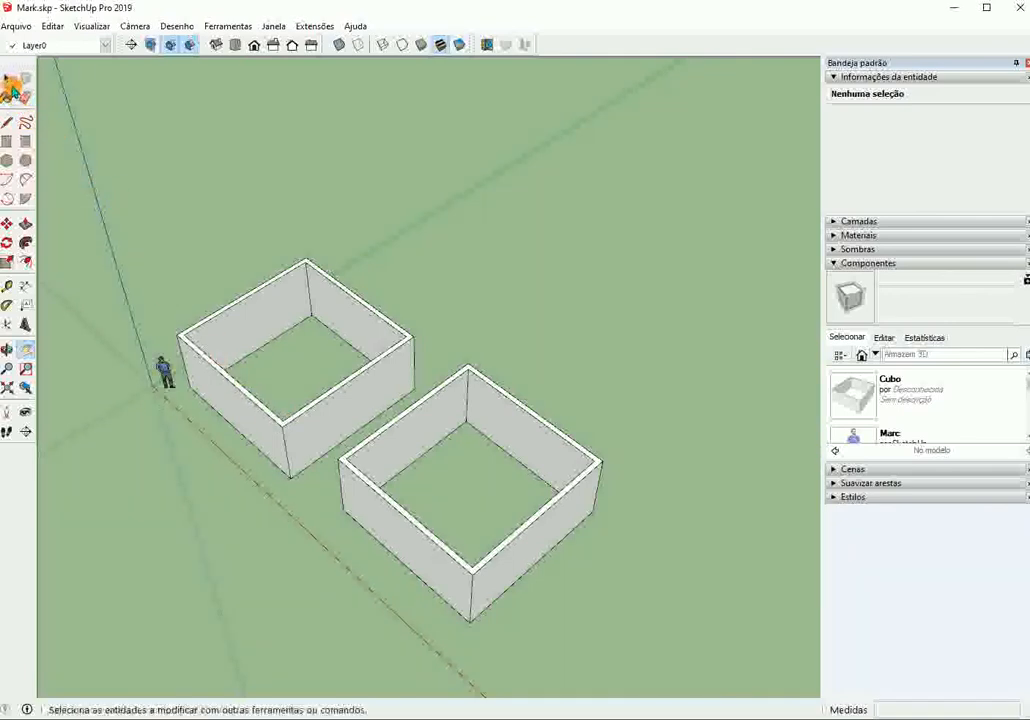
left_click(212, 328)
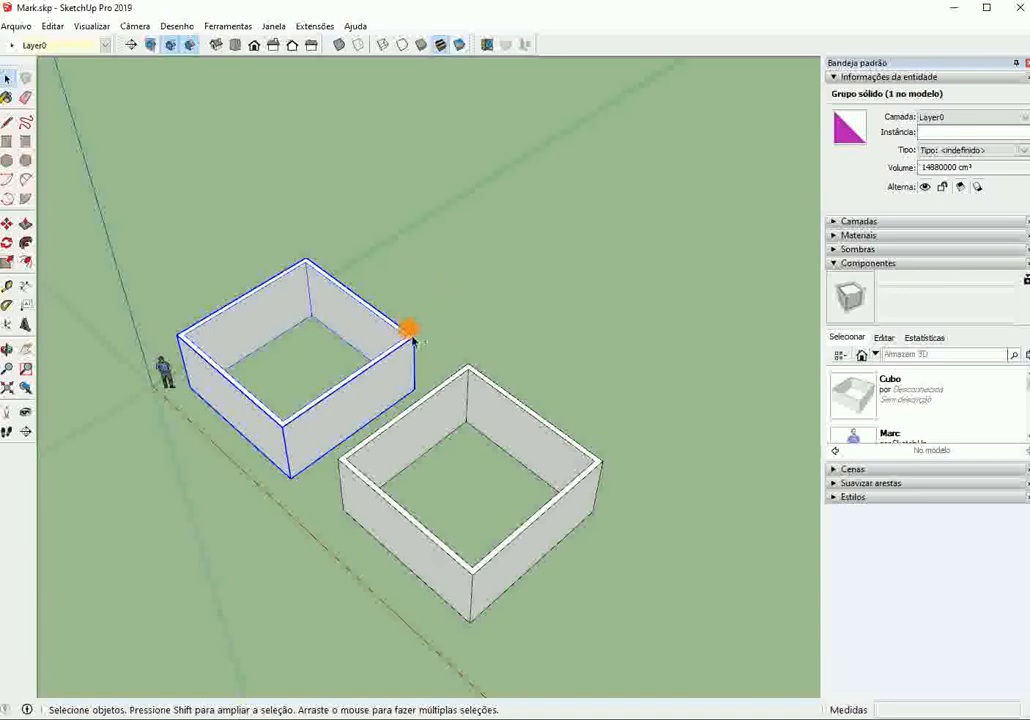
left_click(385, 369, "shift")
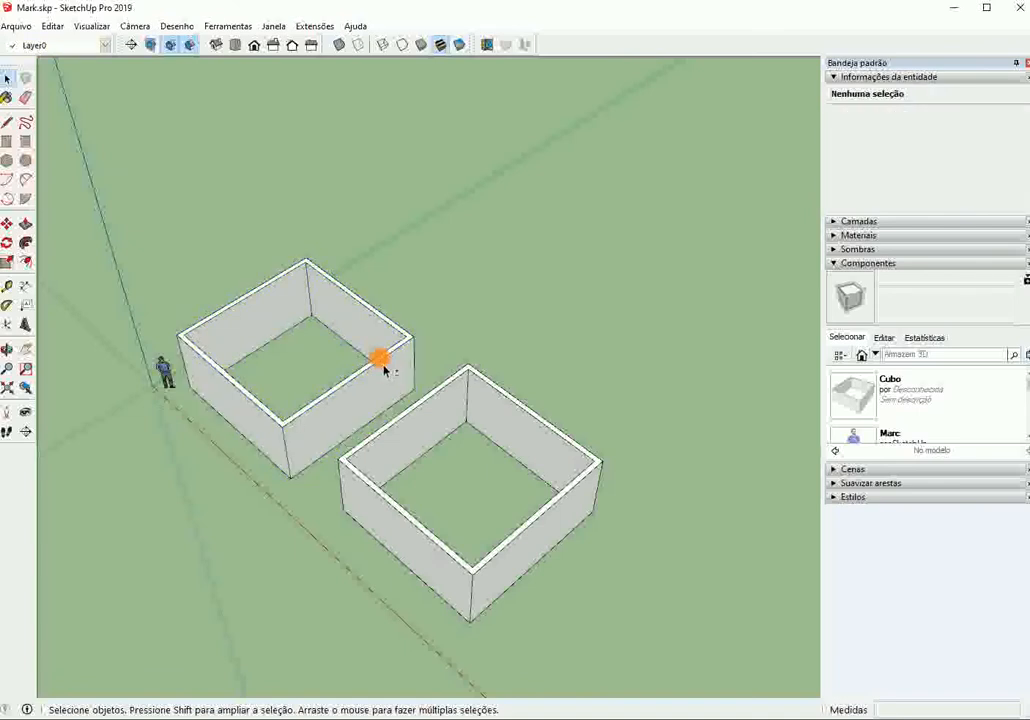
left_click(385, 369)
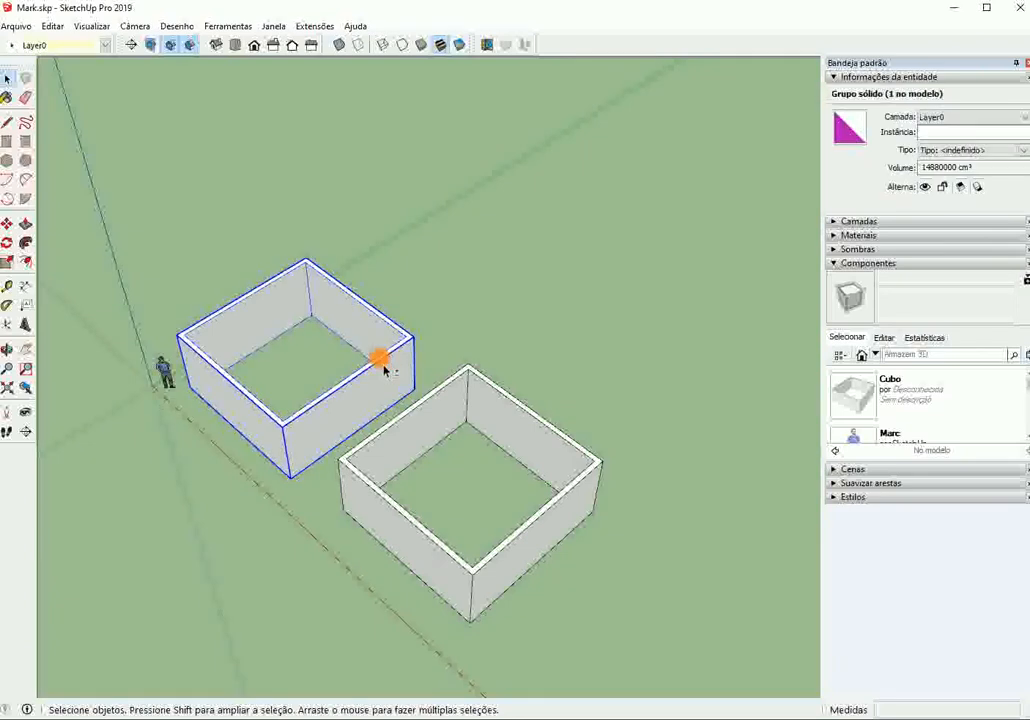
left_click(386, 428, "shift")
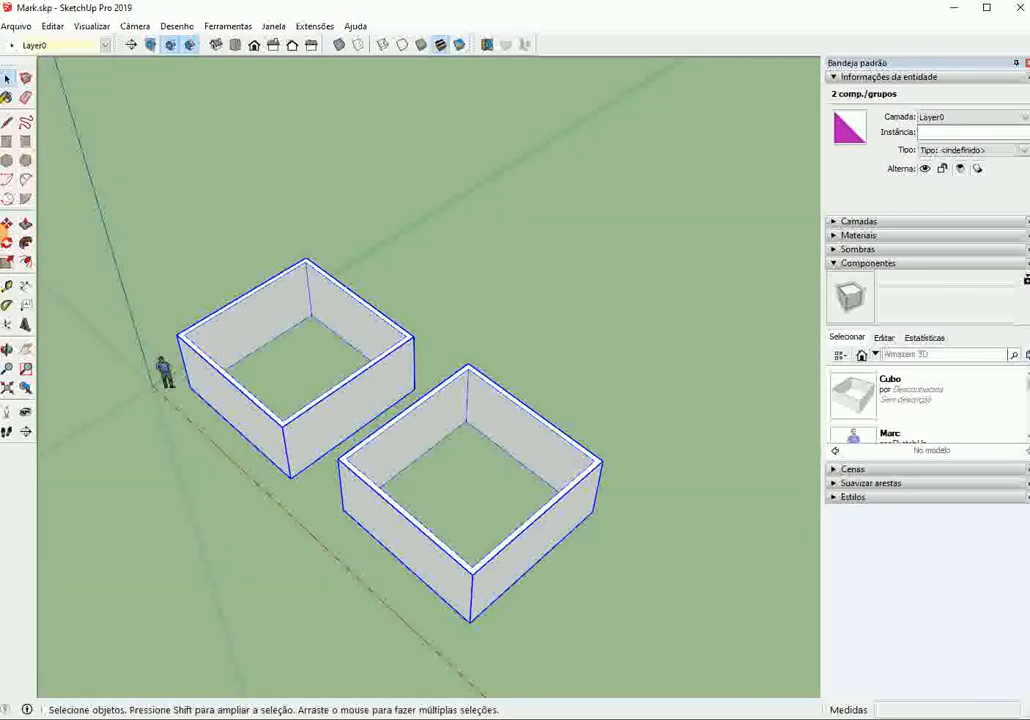
Step: Copy the selected group and component 1000 along the green axis with the Move tool and clear the selection
left_click(7, 227)
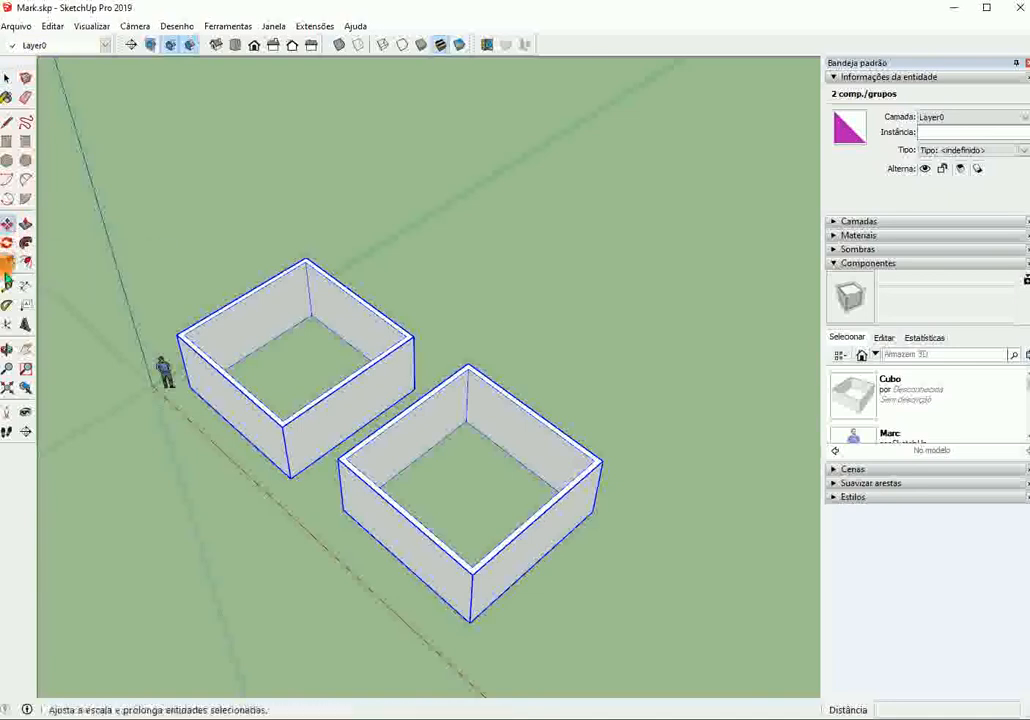
scroll(60, 353, "down", 2)
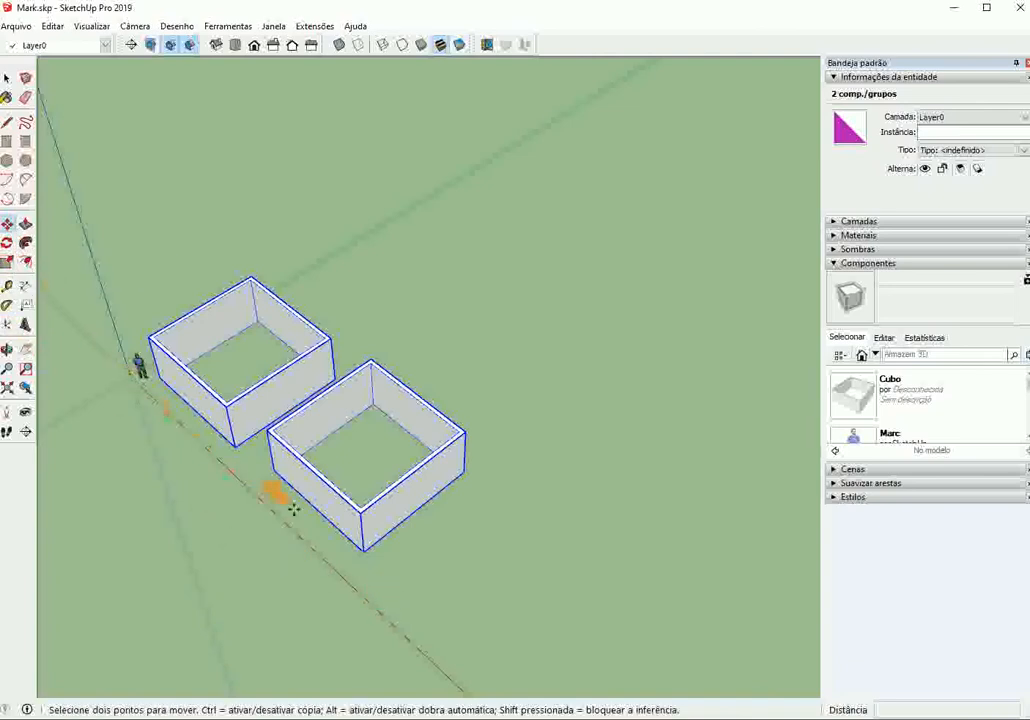
left_click(410, 601)
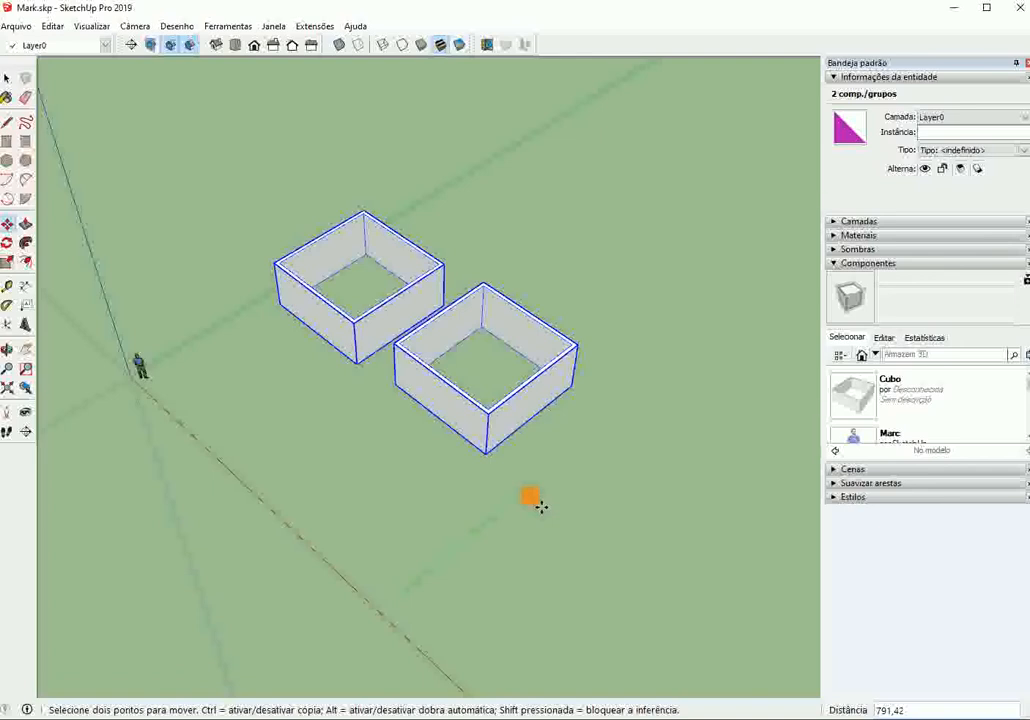
key("ctrl")
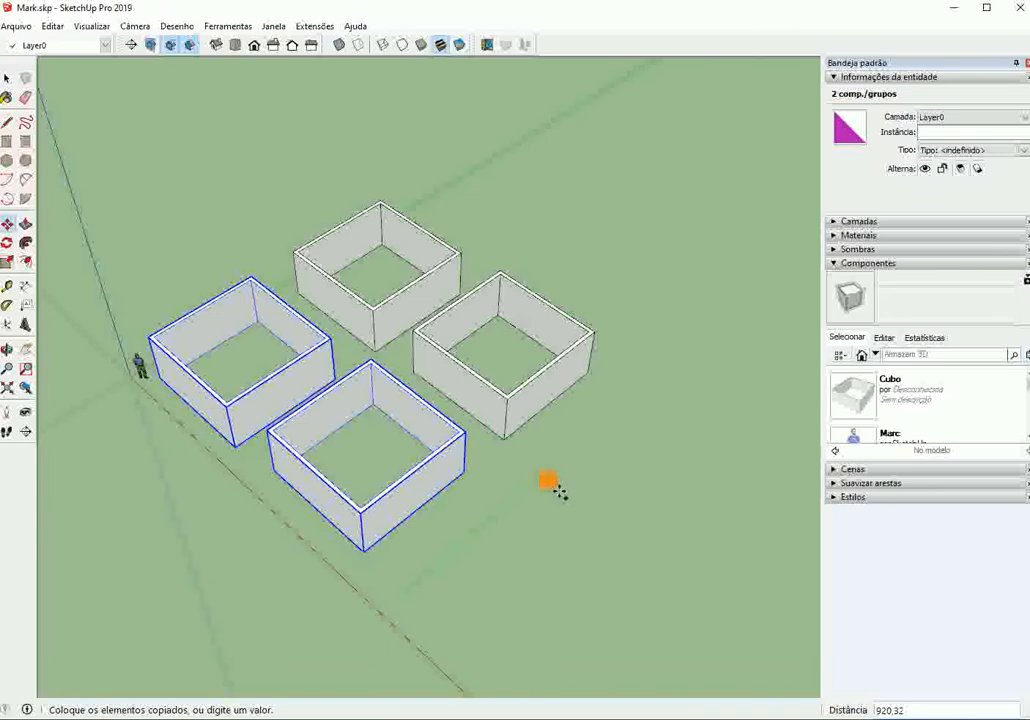
type("1000")
key("Return")
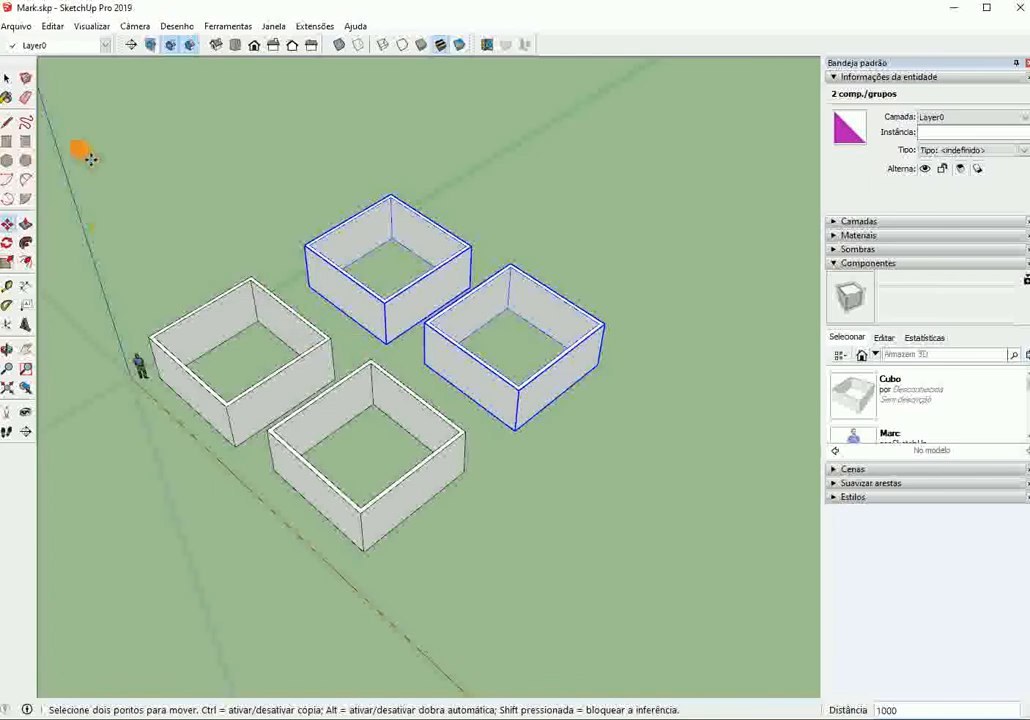
left_click(7, 78)
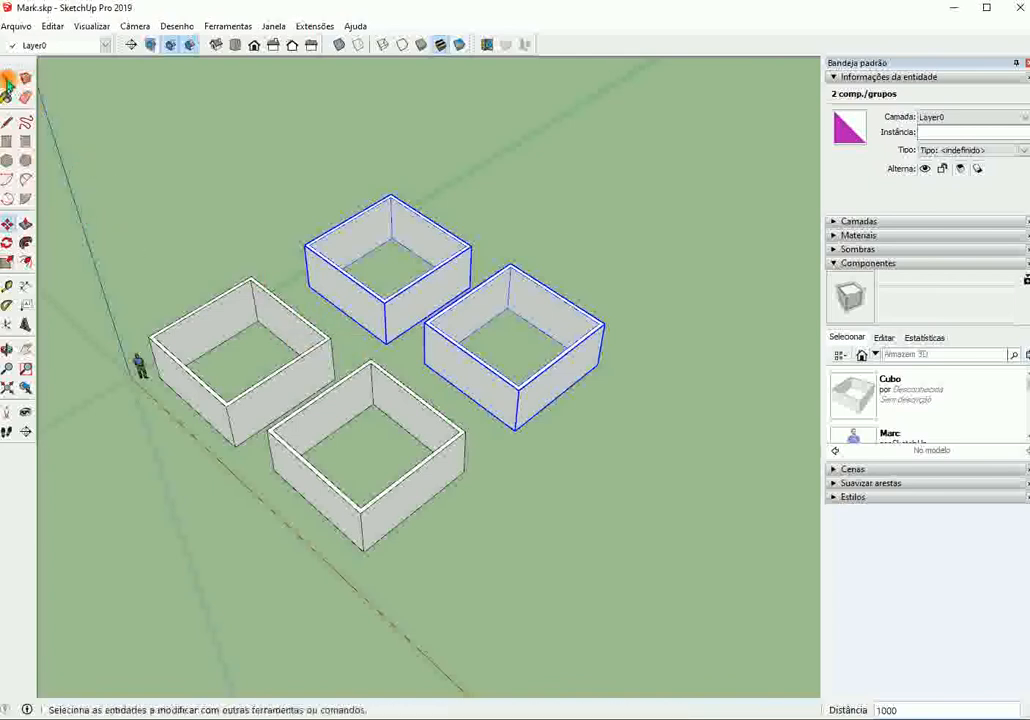
left_click(526, 513)
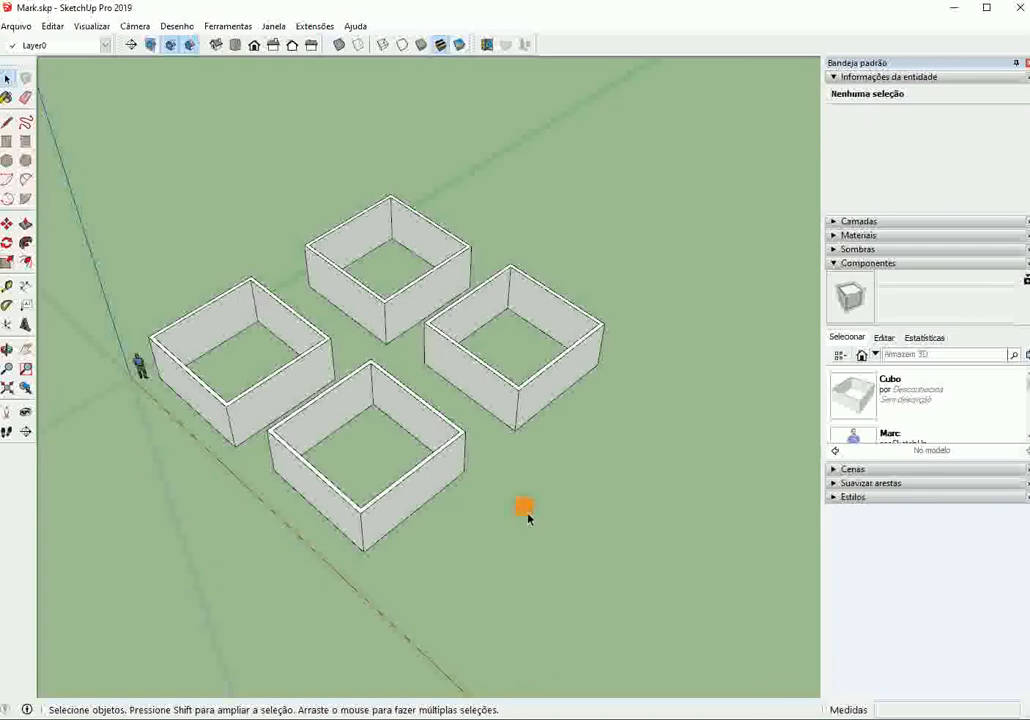
Step: Erase the two copied wall sets, leaving the original group and component
left_click_drag(628, 218, 426, 299)
key("Delete")
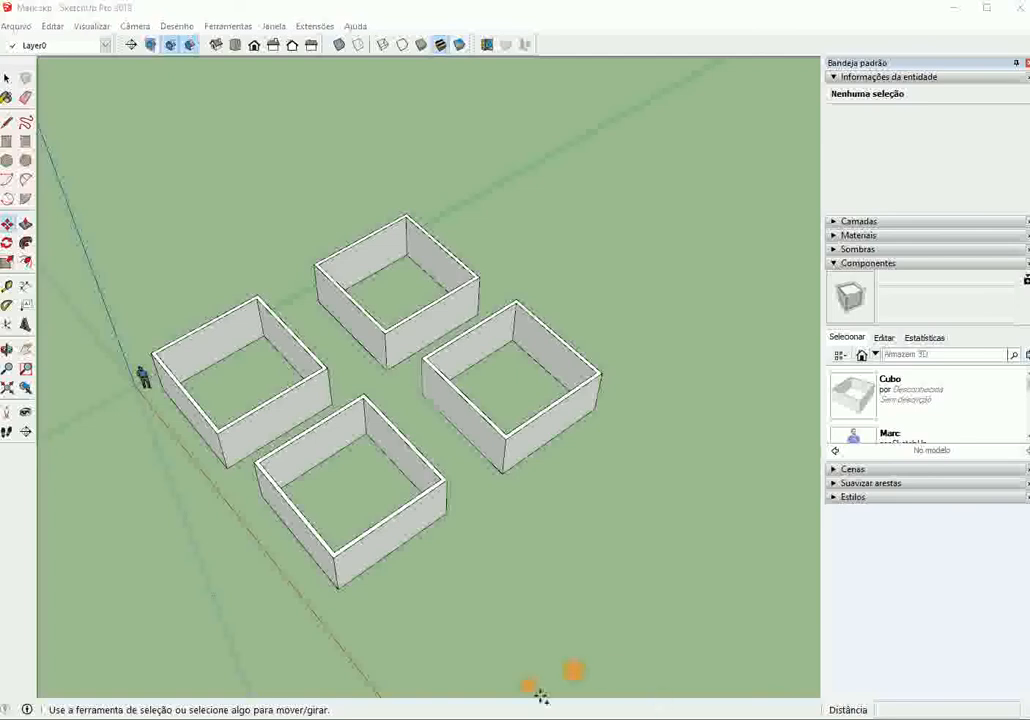
key("e")
left_click(515, 435)
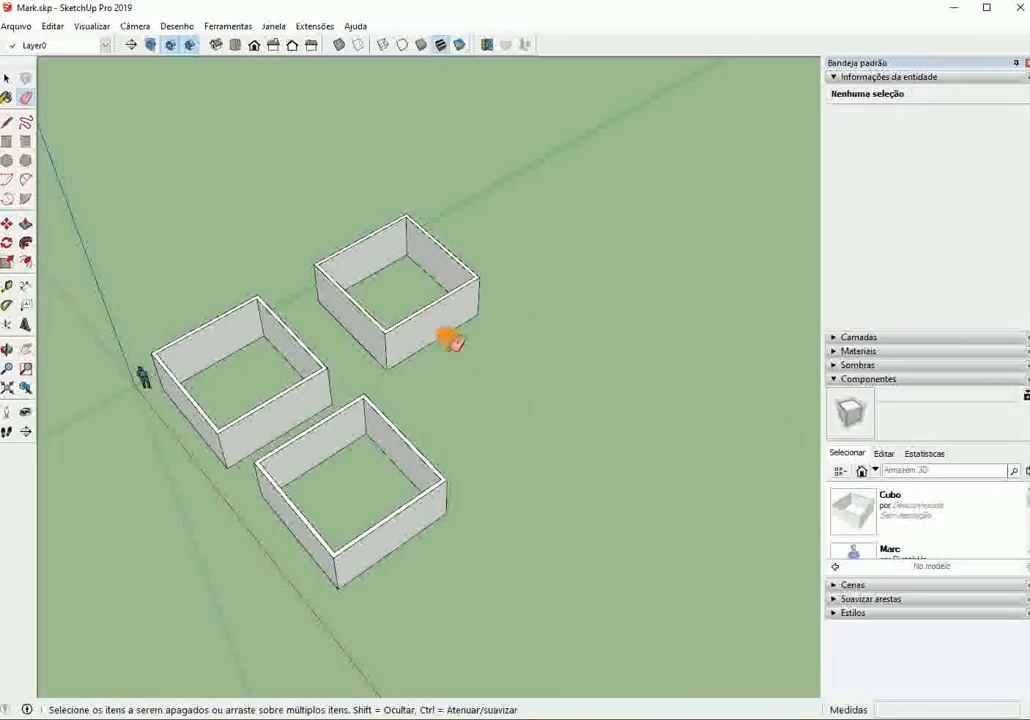
left_click(416, 330)
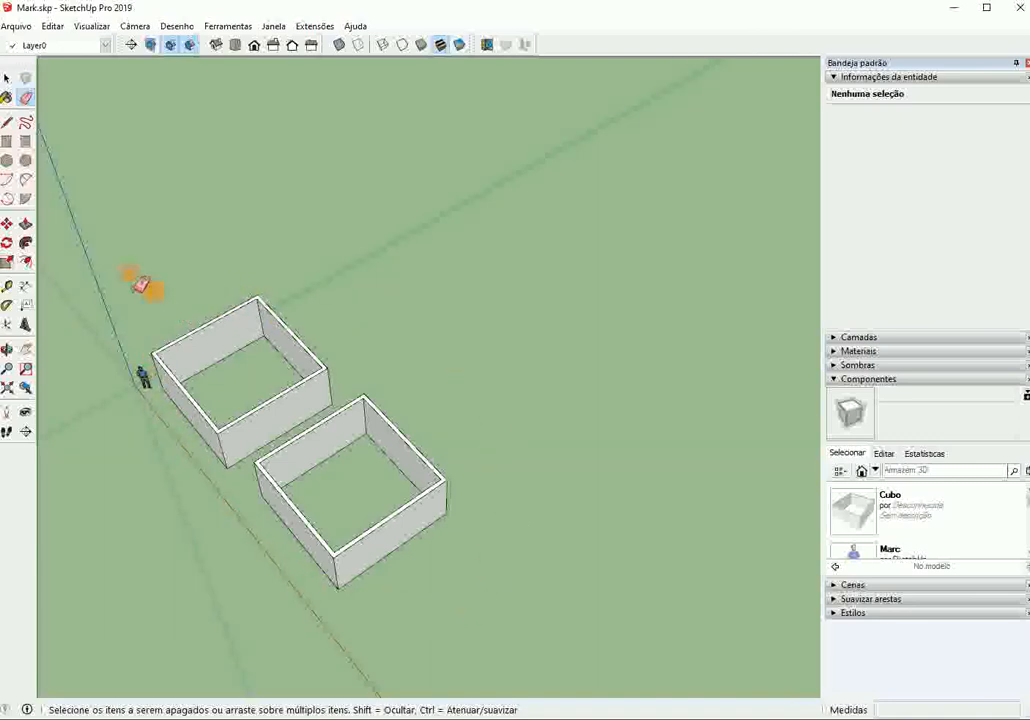
Step: Select the walls group together with the Cubo component and copy both 700 along the green axis
left_click(8, 78)
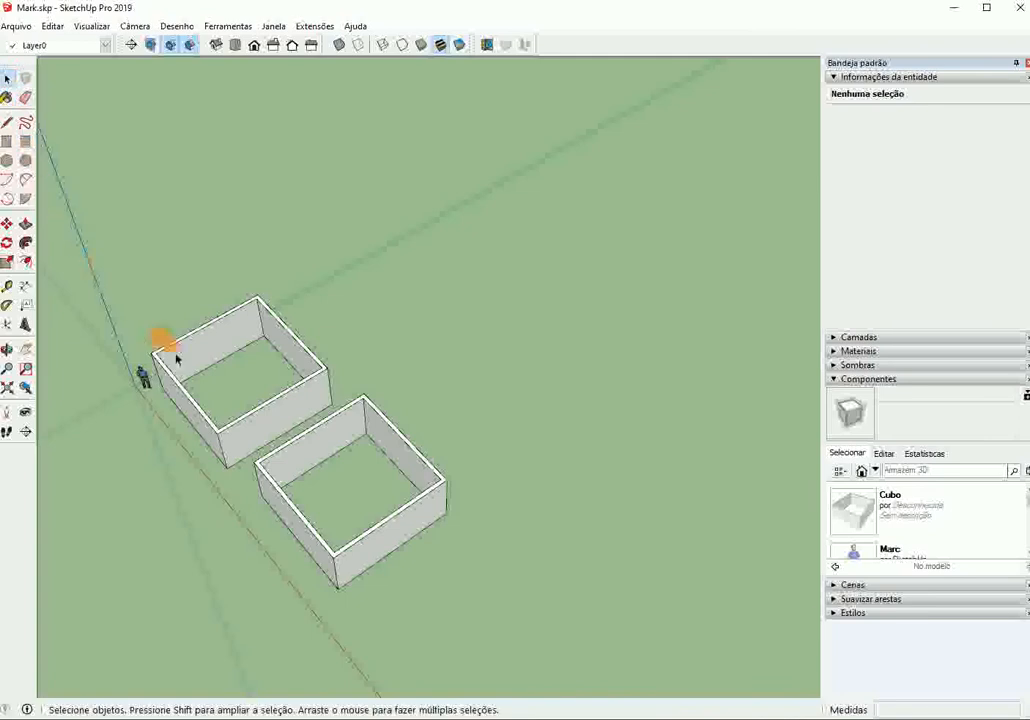
left_click(211, 347)
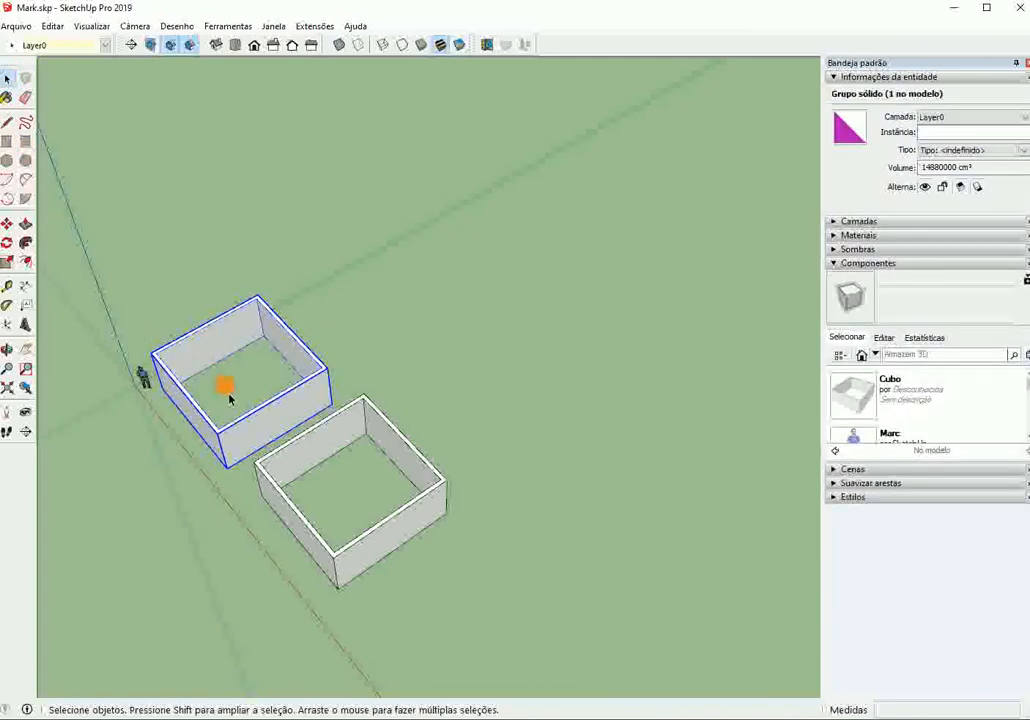
left_click(285, 468, "shift")
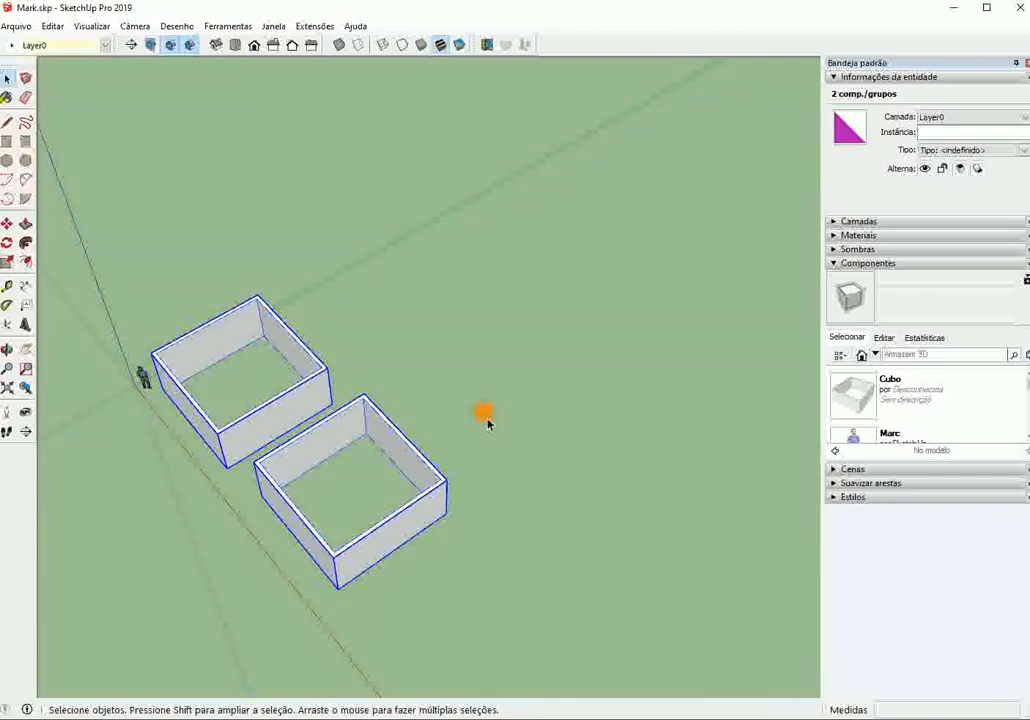
left_click(8, 227)
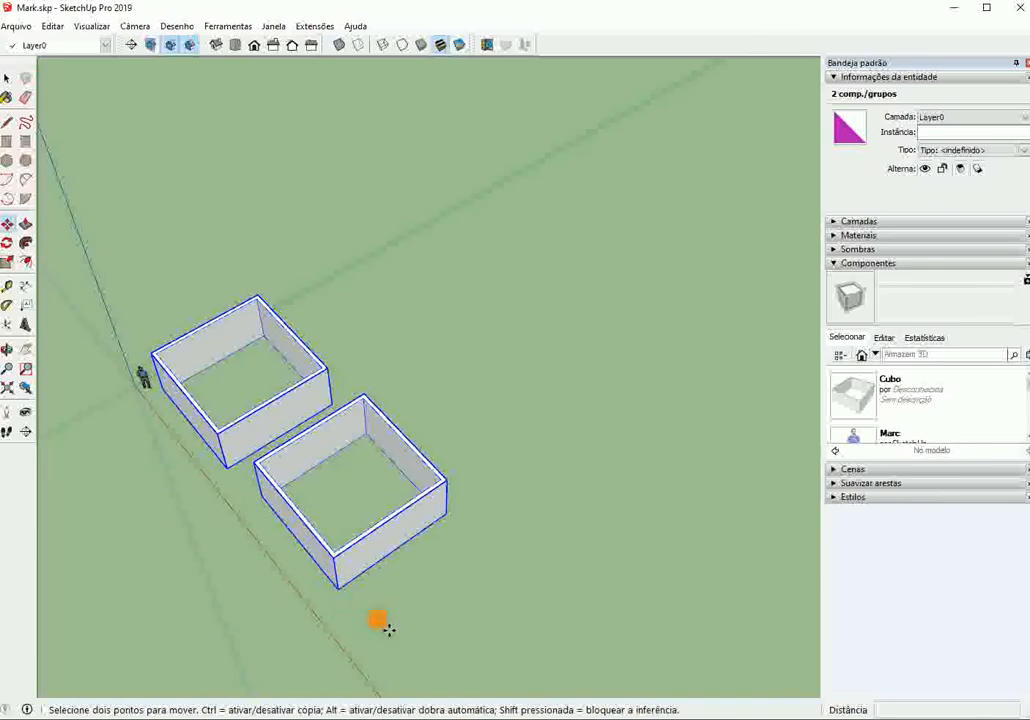
left_click(388, 628)
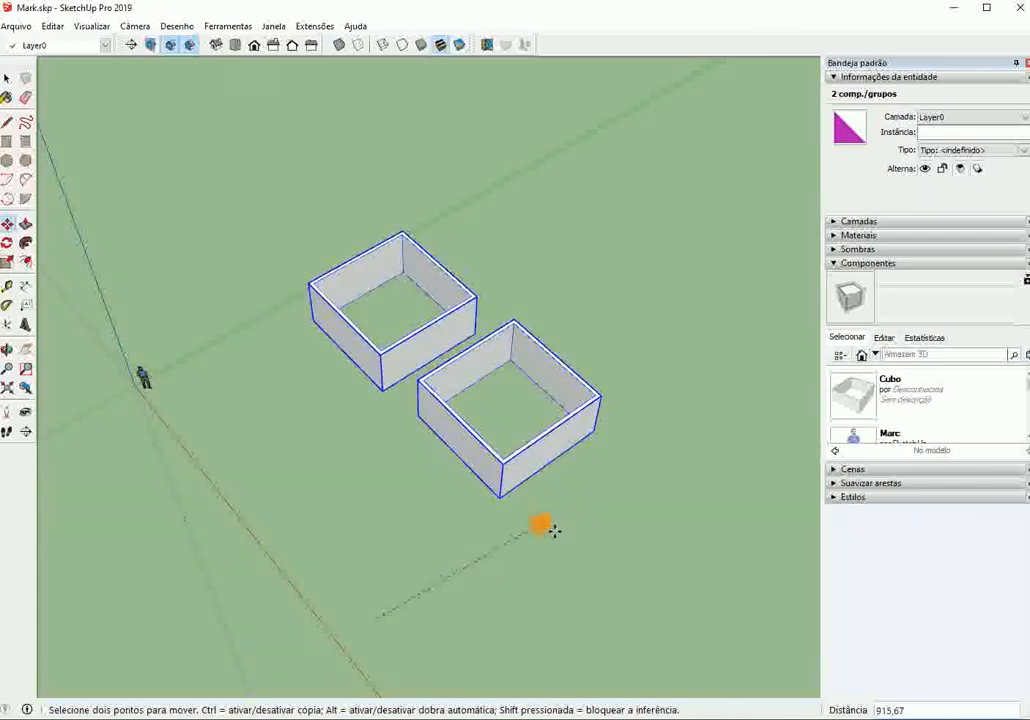
key("ctrl")
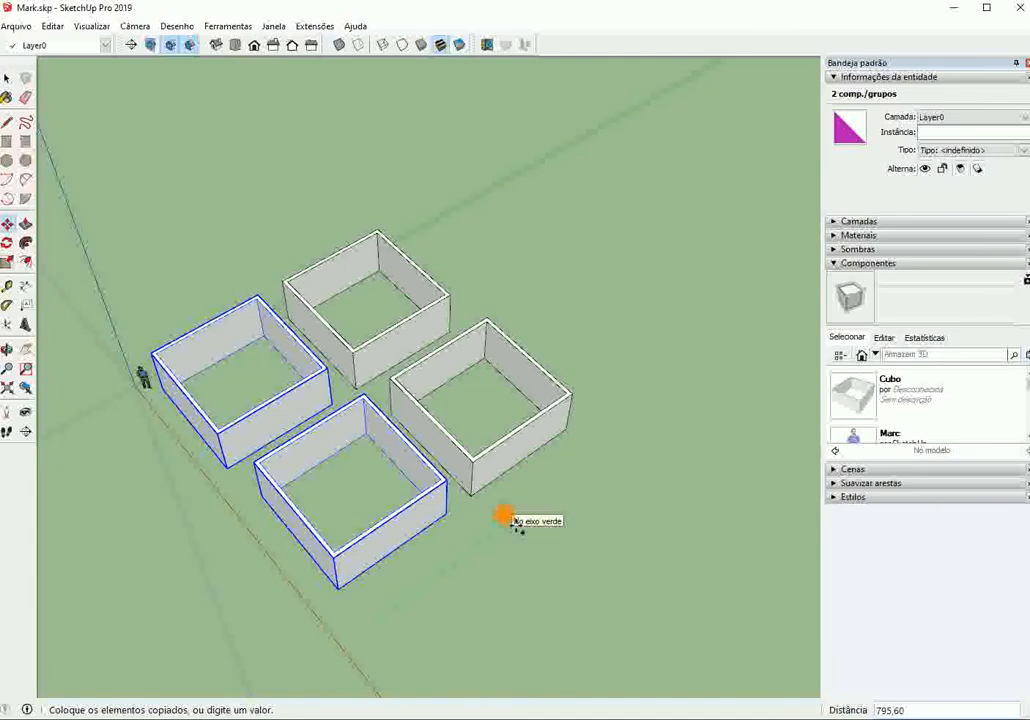
type("700")
key("Return")
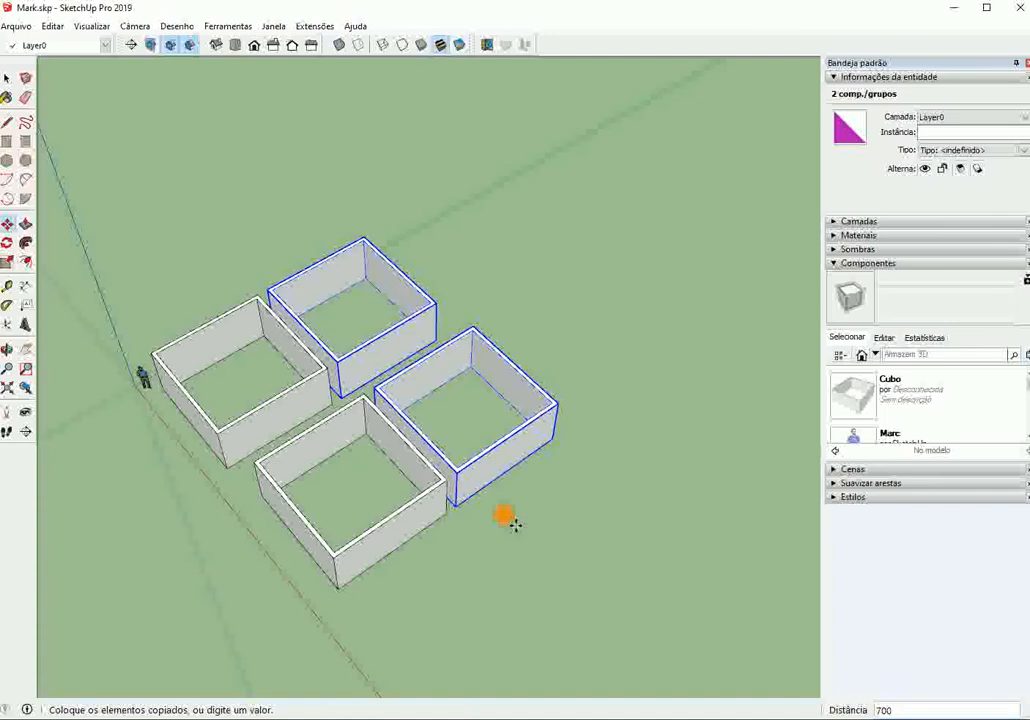
Step: Multiply the copy with 5x at the same spacing along the green axis, and undo all the copies
type("3")
type("x")
key("Return")
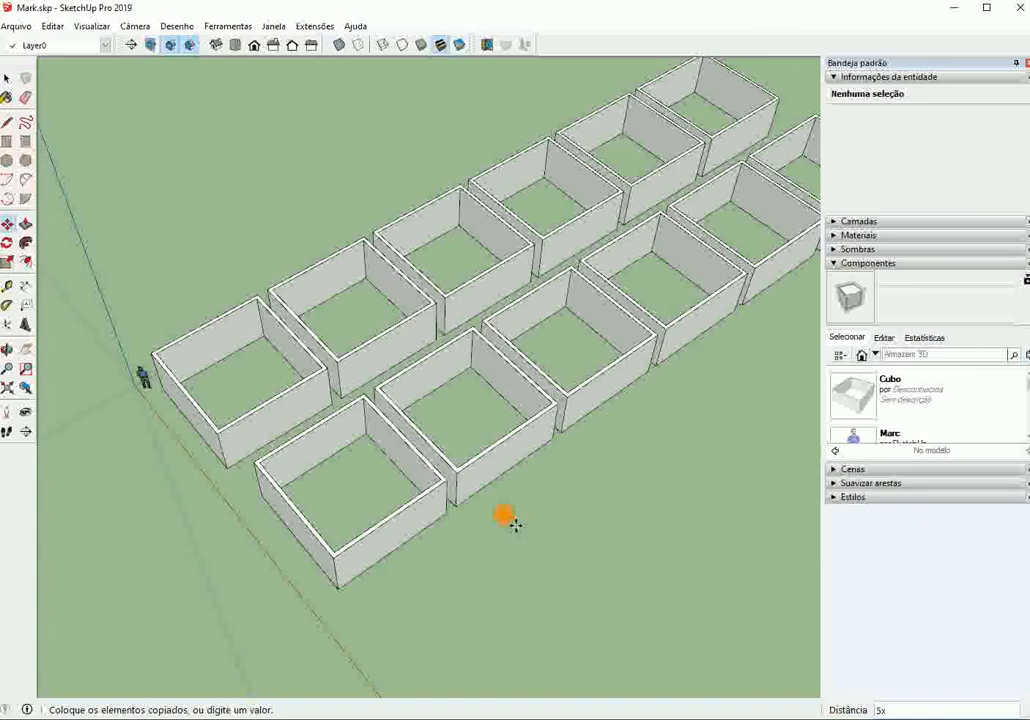
scroll(665, 526, "down", 5)
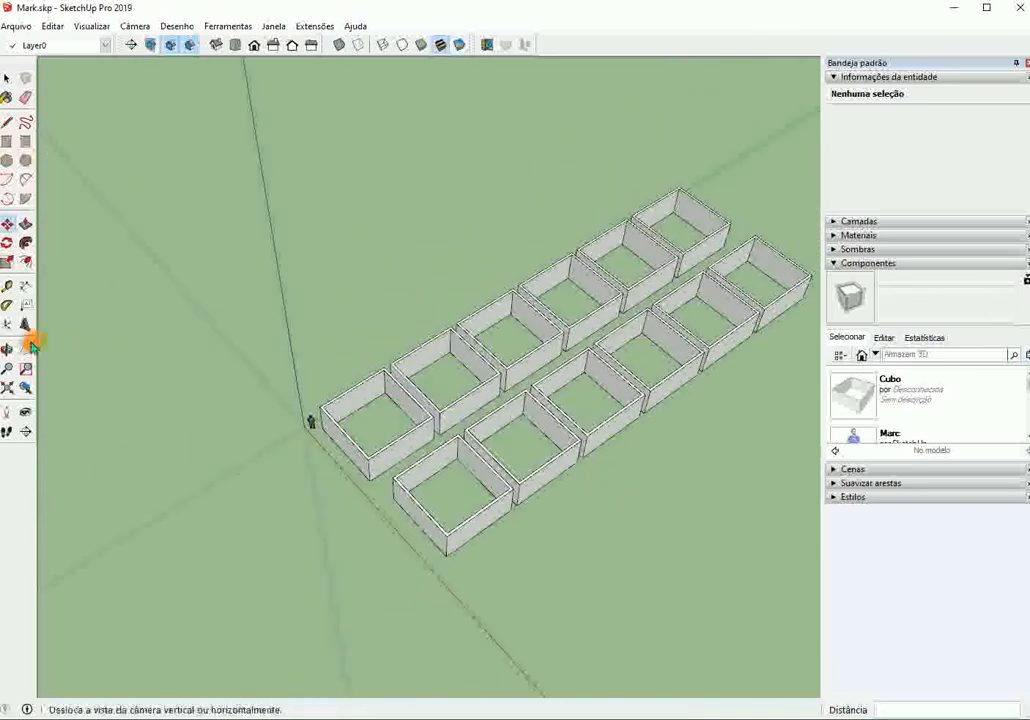
left_click(27, 348)
left_click_drag(458, 451, 428, 605)
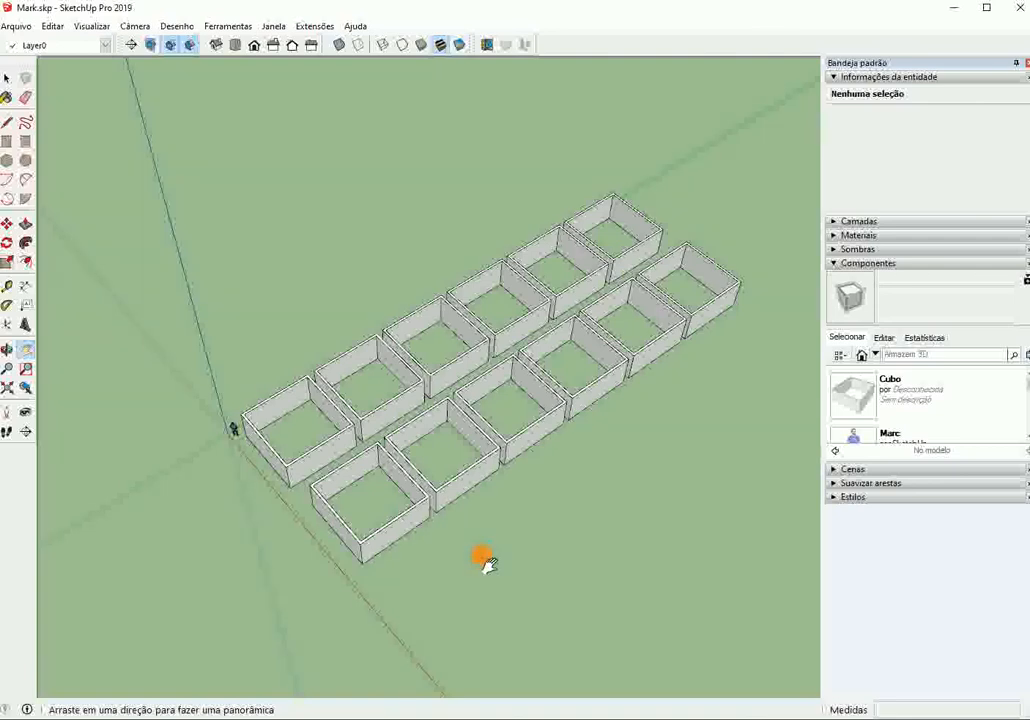
key("ctrl+z")
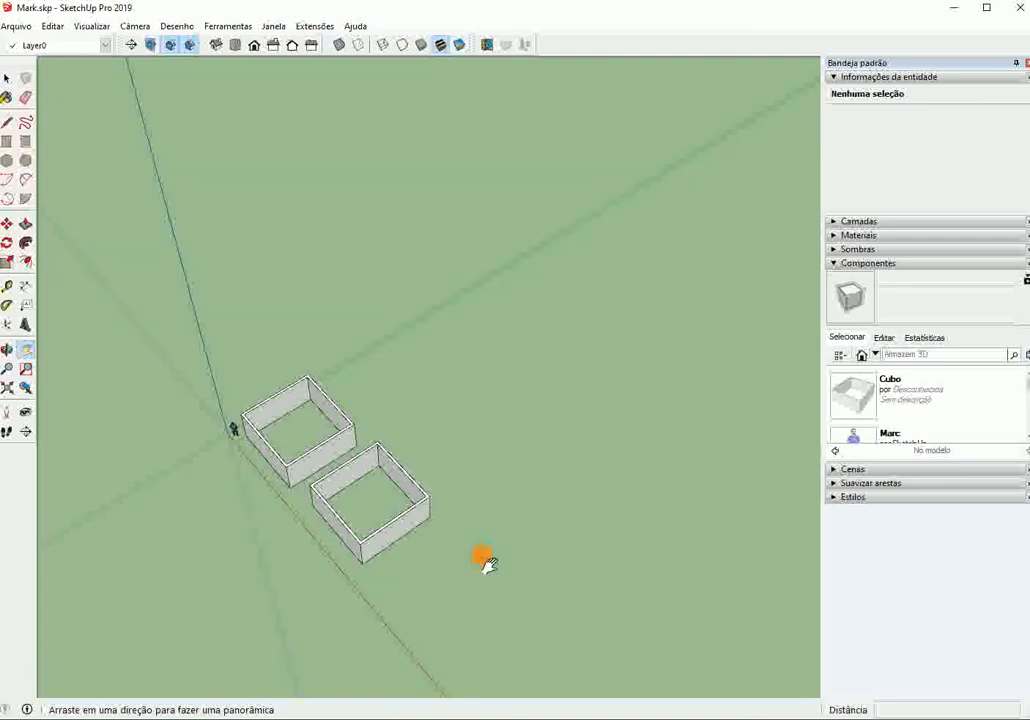
Step: Try selecting the two wall sets with selection boxes drawn in both directions, and clear the selection
left_click(7, 78)
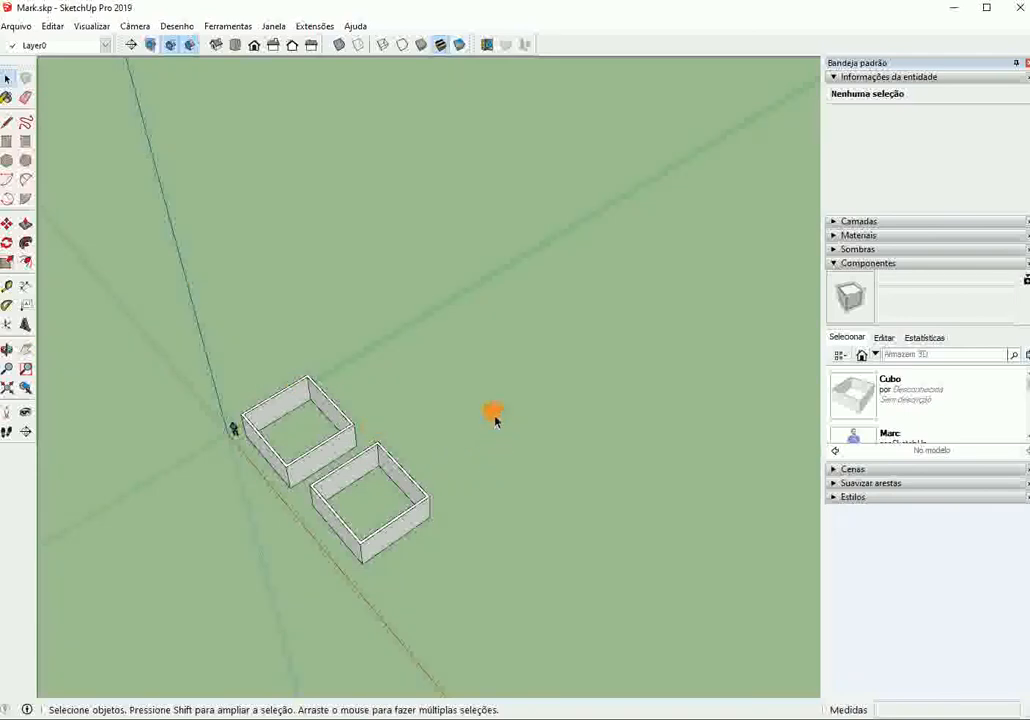
left_click_drag(467, 370, 427, 438)
mouse_move(313, 265)
left_mouse_down()
mouse_move(582, 482)
mouse_move(625, 593)
left_mouse_up()
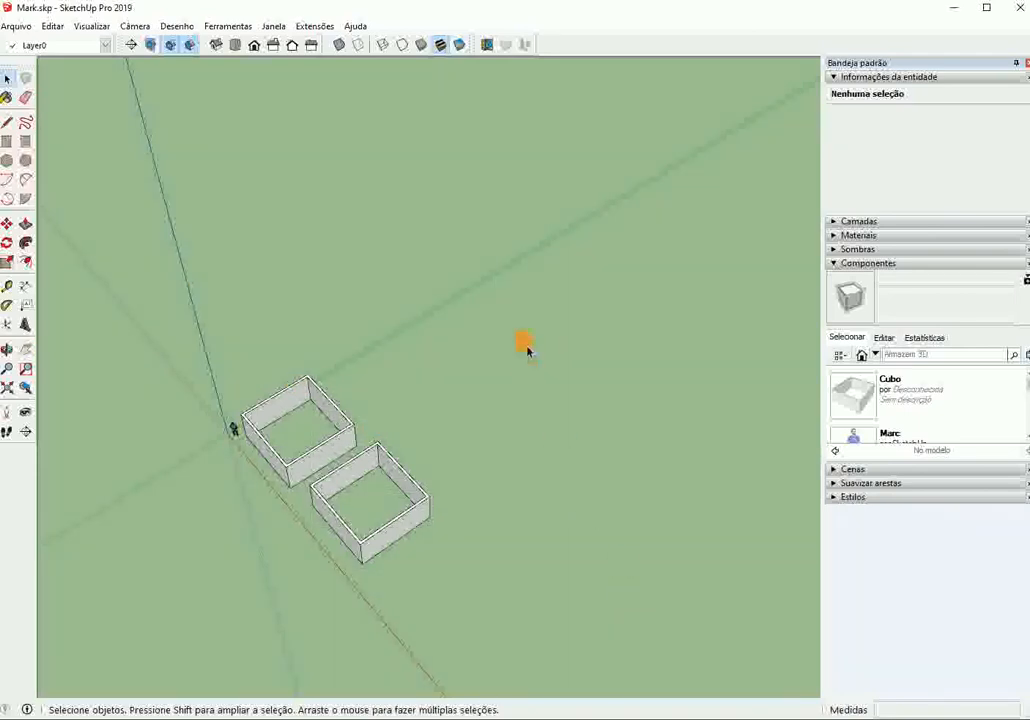
left_click_drag(525, 341, 339, 483)
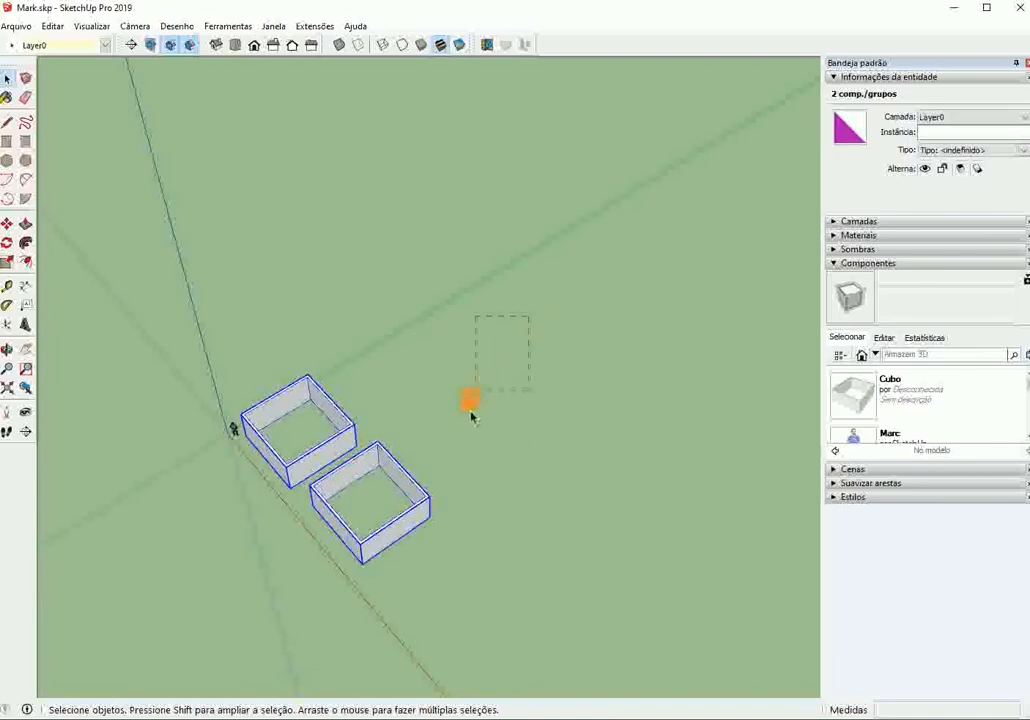
left_click_drag(472, 417, 470, 410)
left_click_drag(391, 248, 556, 489)
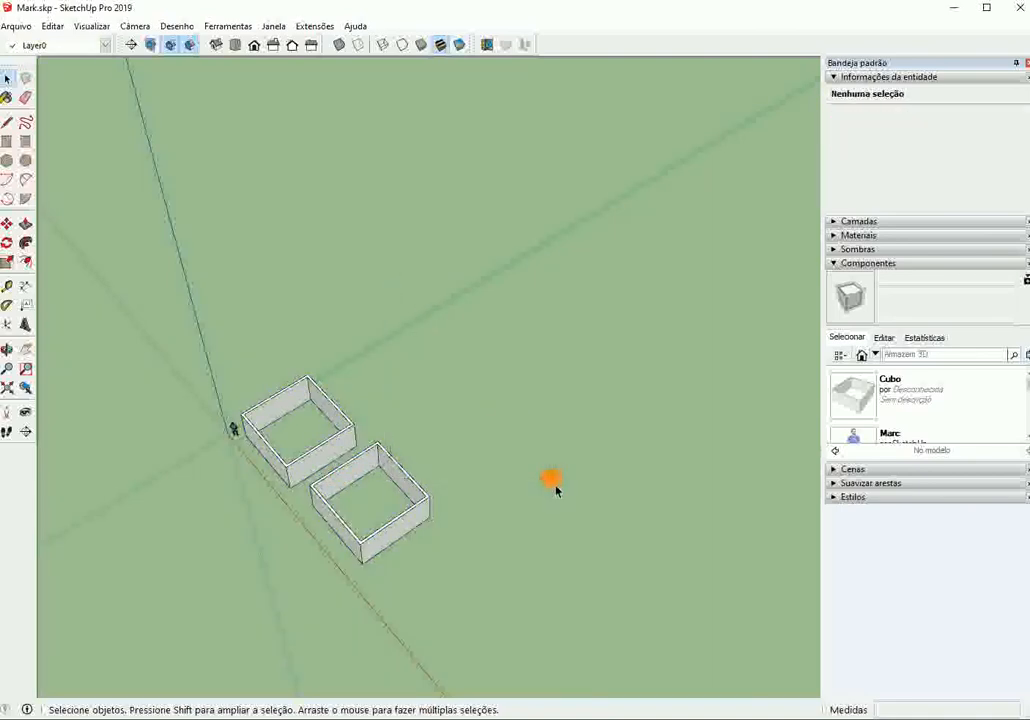
Step: Copy both wall sets 700 along the green axis and multiply the copy with x5
left_click_drag(375, 447, 303, 524)
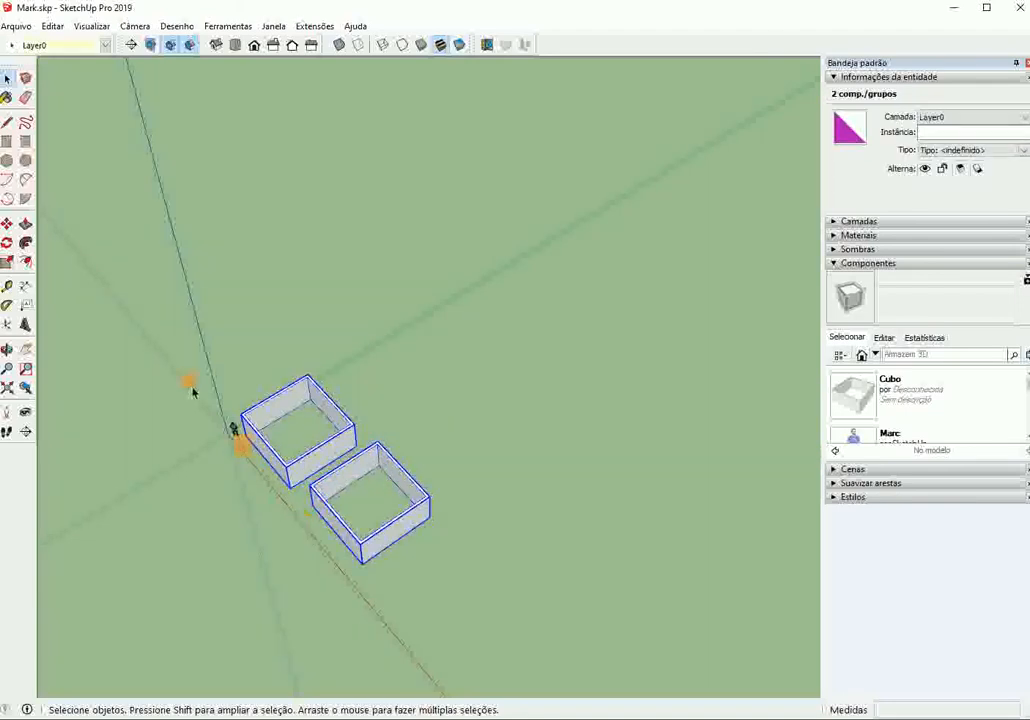
left_click(12, 221)
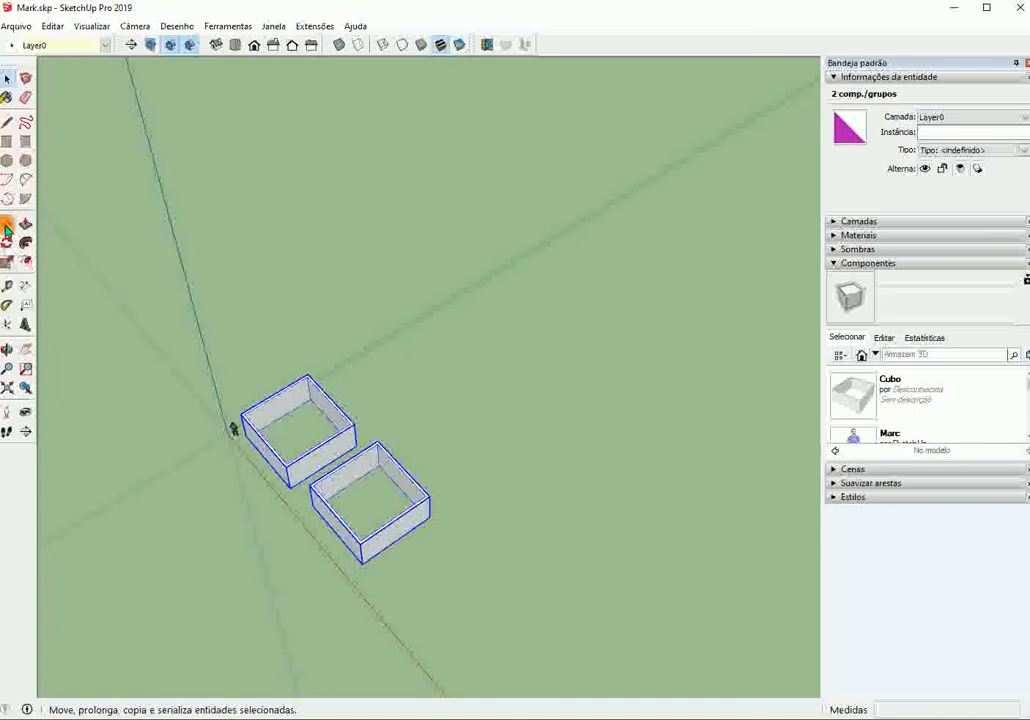
left_click(8, 224)
left_click_drag(397, 601, 532, 514)
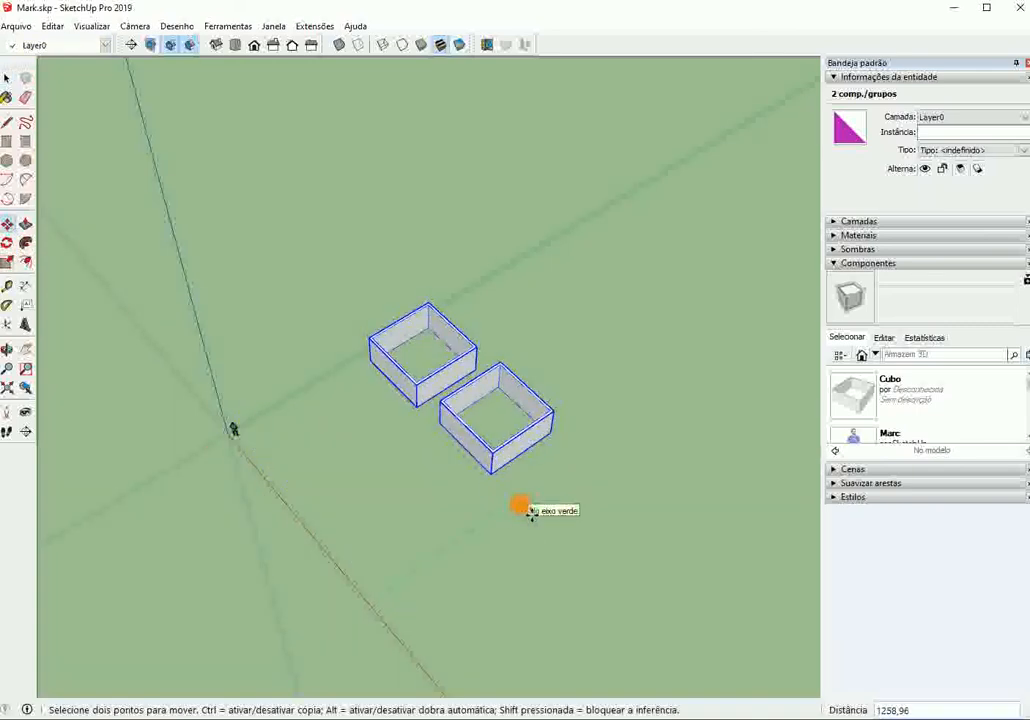
key("ctrl")
left_click(530, 510)
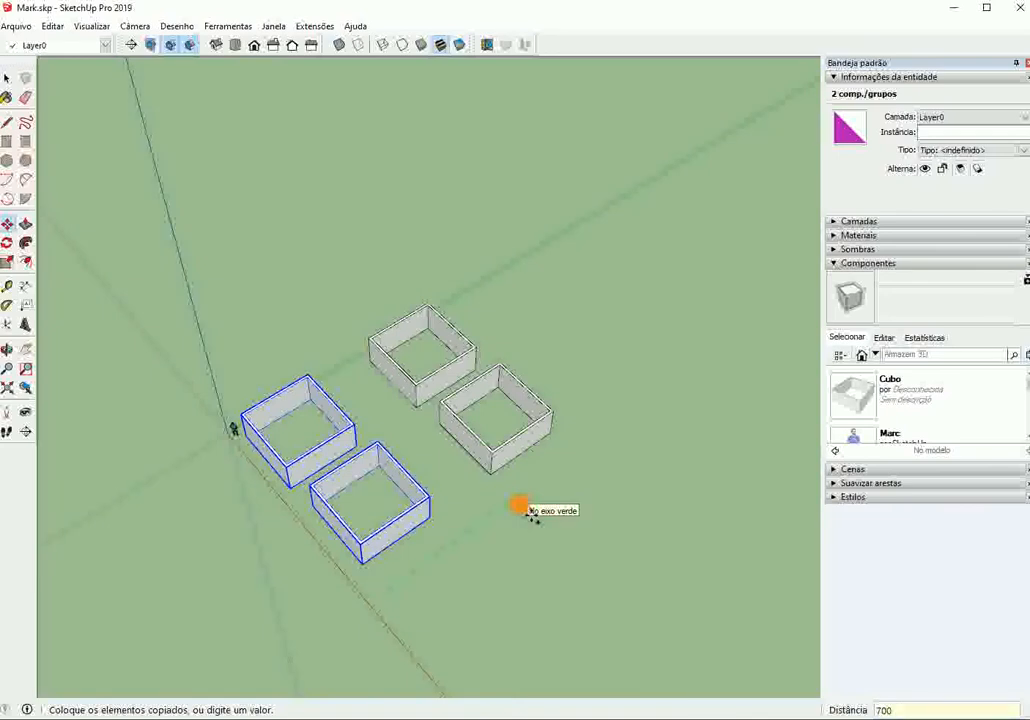
key("Return")
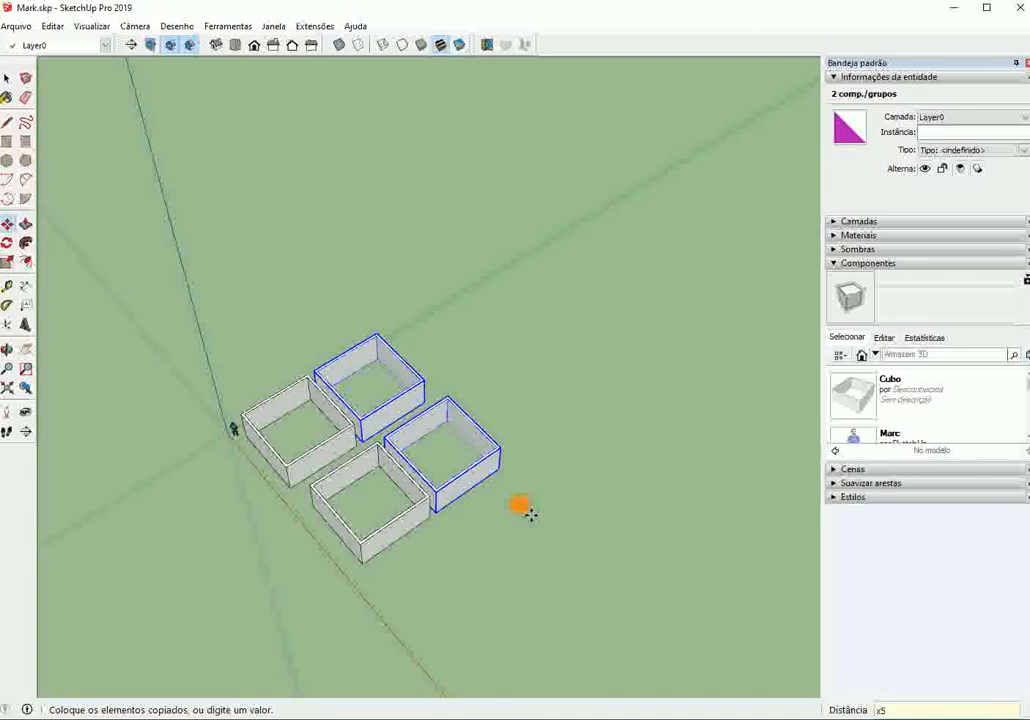
key("Return")
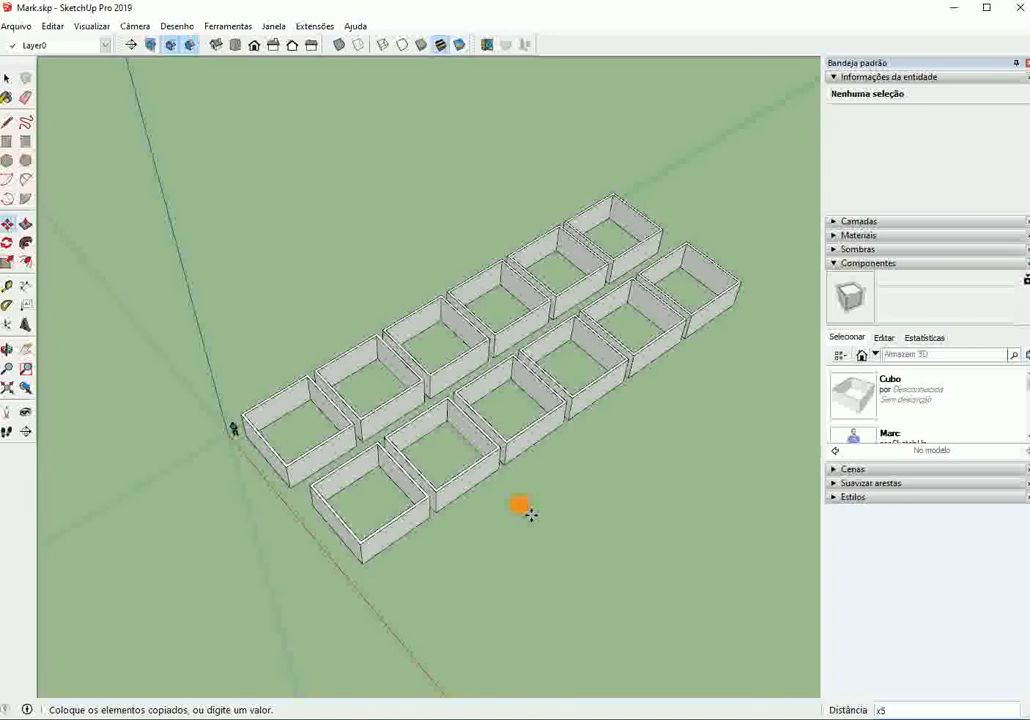
Step: Draw a 30 by 120 rectangle on the ground beside the front wall set, near the red axis
scroll(435, 530, "up", 3)
middle_click_drag(432, 527, 225, 361)
scroll(225, 361, "down", 3)
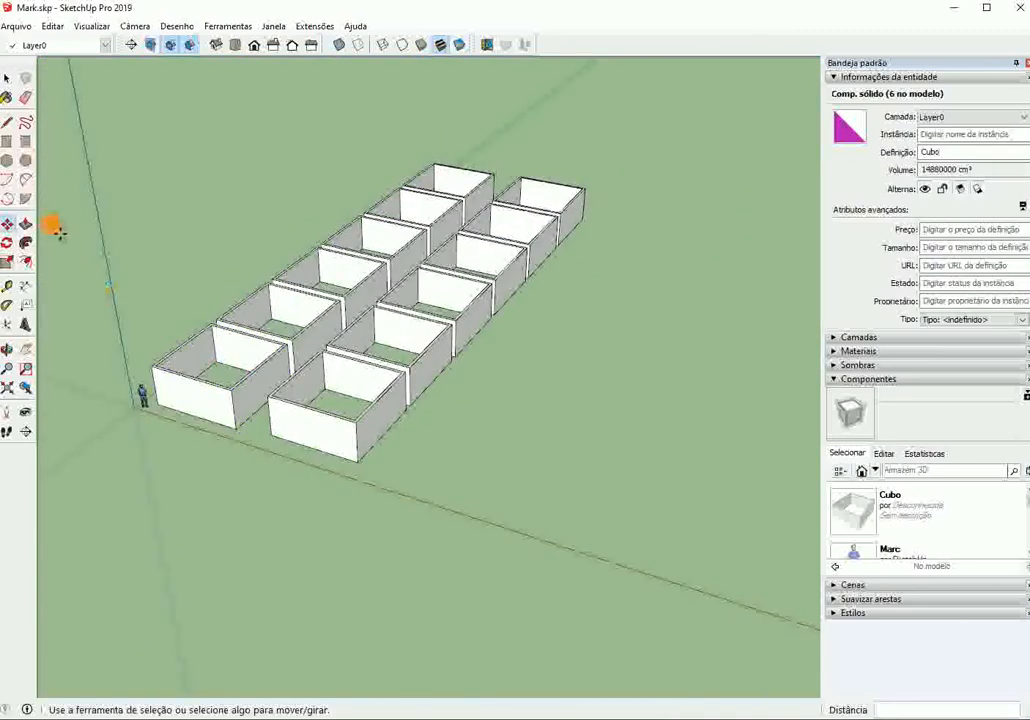
left_click(8, 146)
scroll(580, 600, "up", 3)
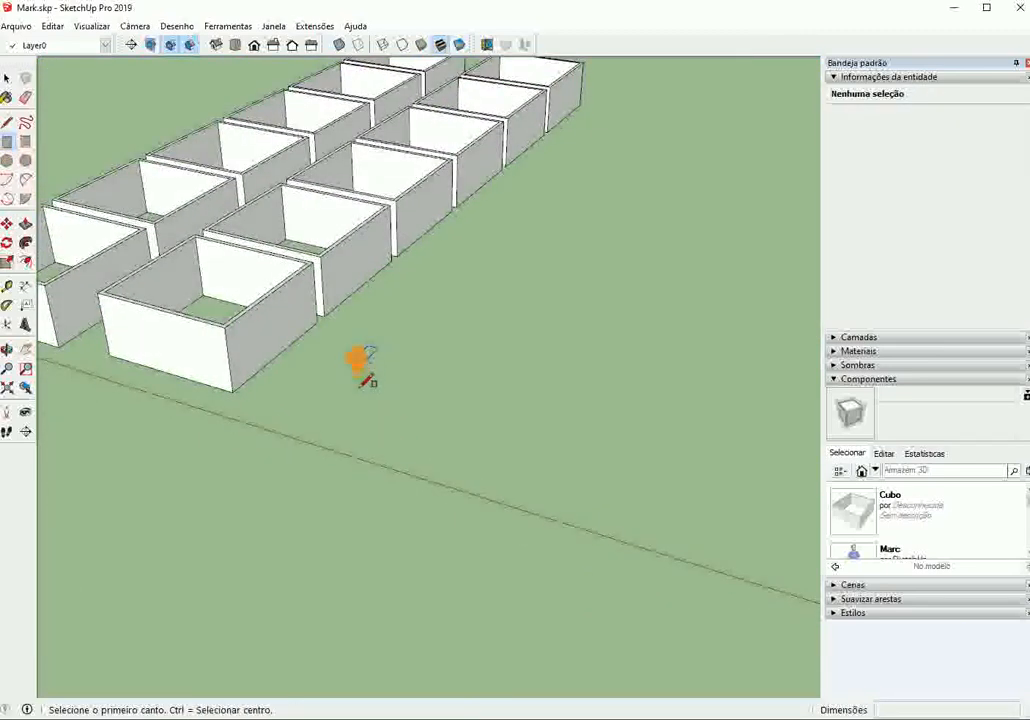
left_click(336, 425)
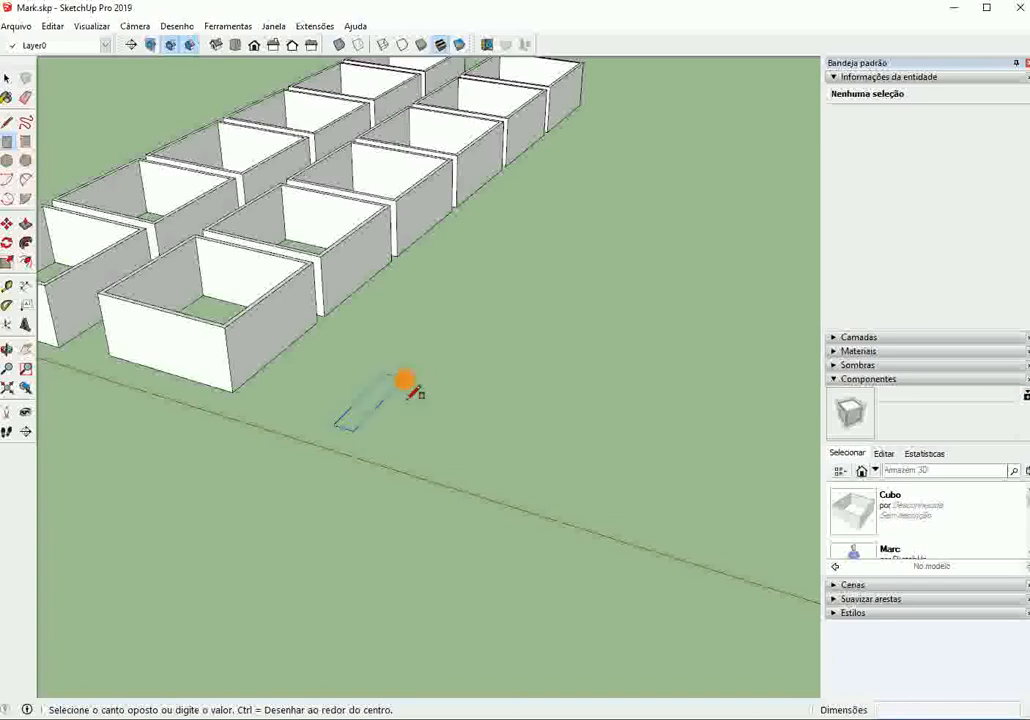
scroll(412, 388, "up", 2)
middle_click_drag(412, 388, 483, 297)
scroll(465, 292, "up", 1)
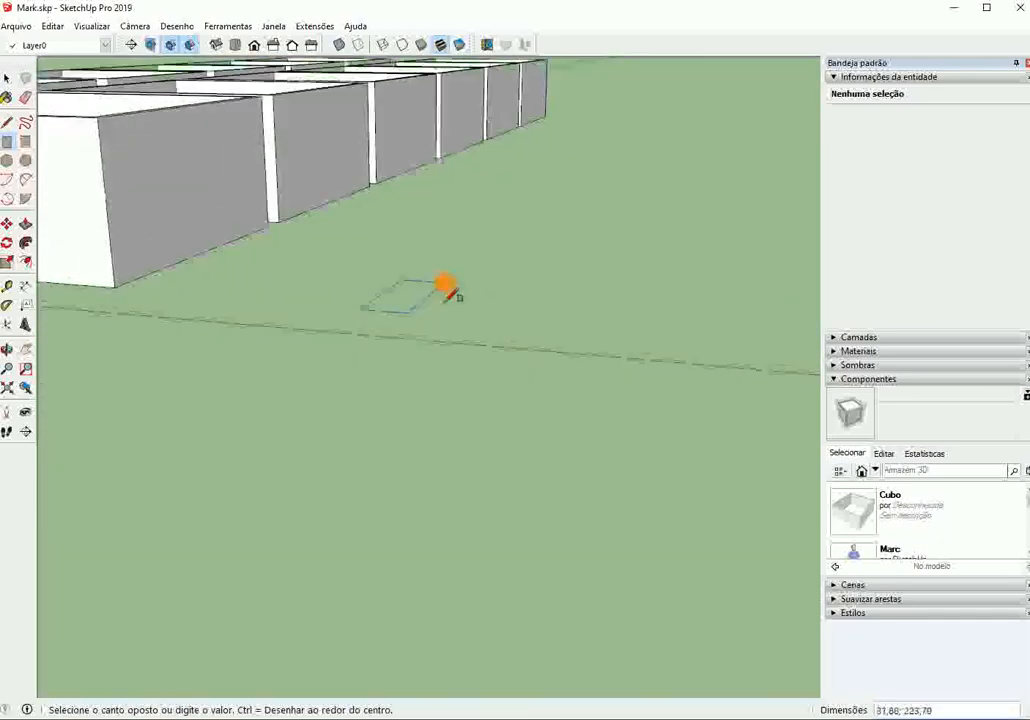
scroll(430, 290, "up", 2)
middle_click_drag(418, 290, 425, 352)
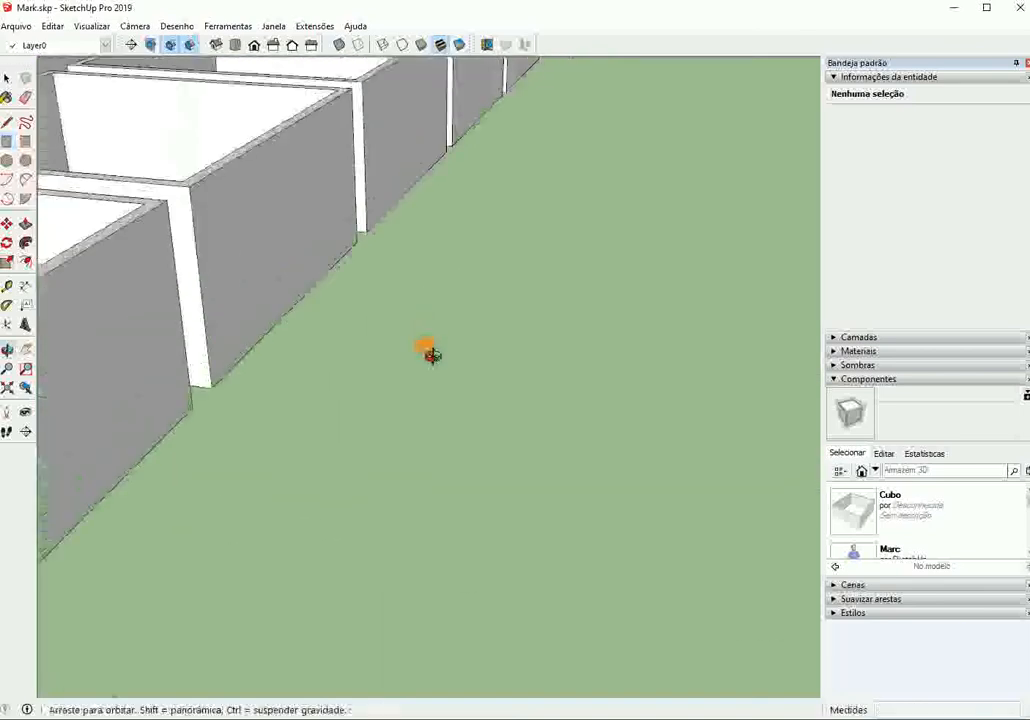
scroll(425, 352, "down", 3)
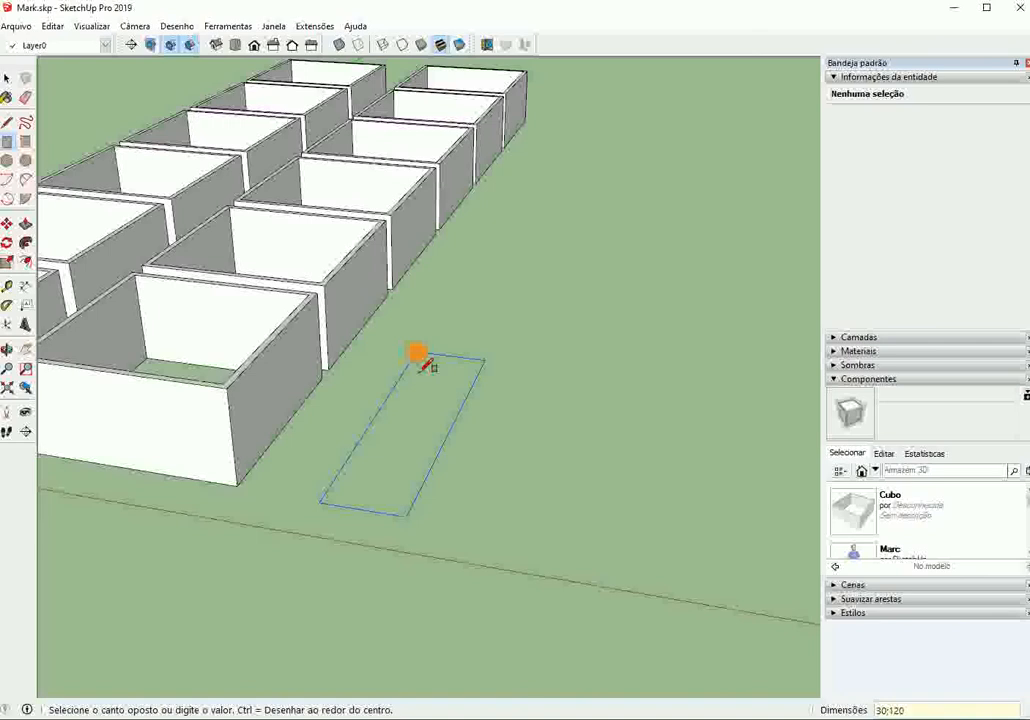
key("Return")
Step: Push/Pull the new rectangle up 17 to form a stair step
scroll(416, 563, "up", 3)
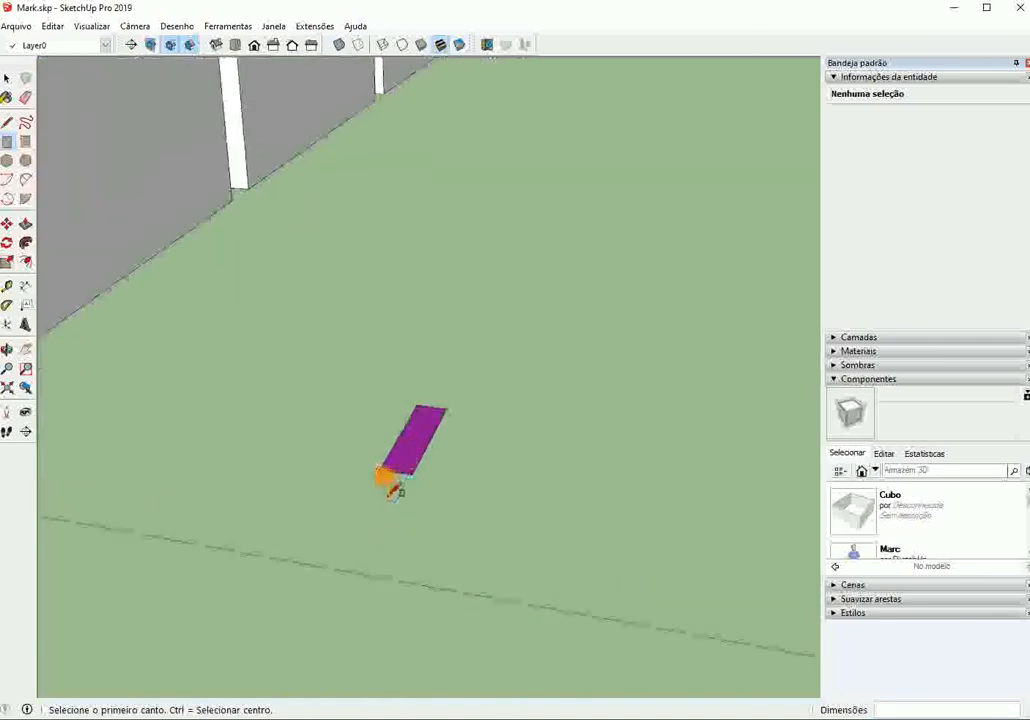
scroll(392, 490, "up", 2)
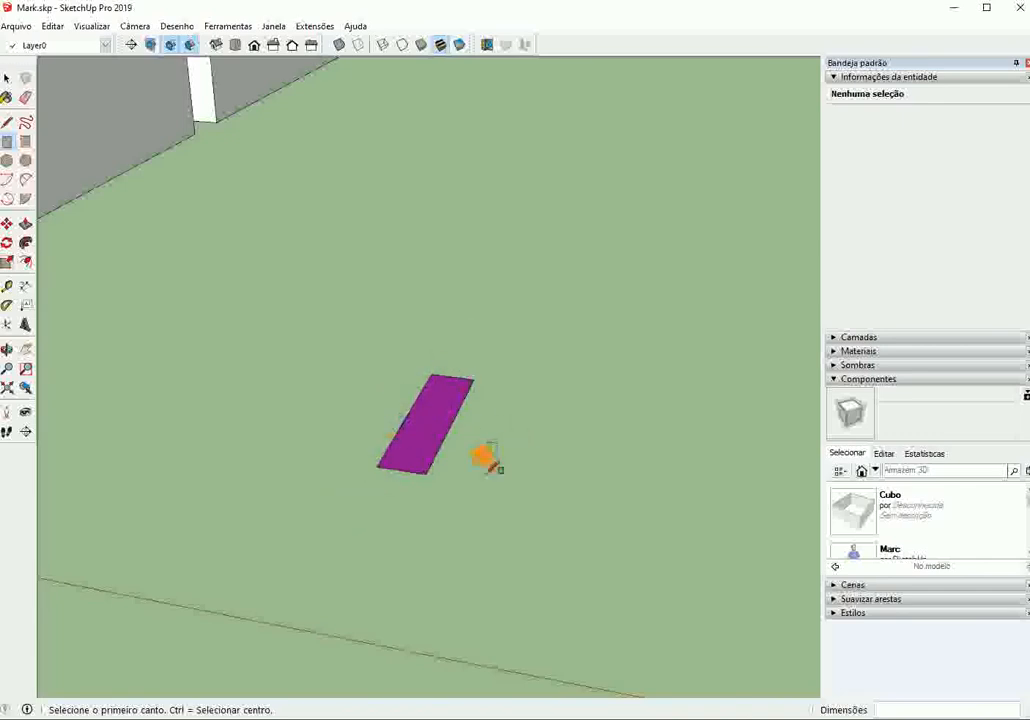
left_click(25, 223)
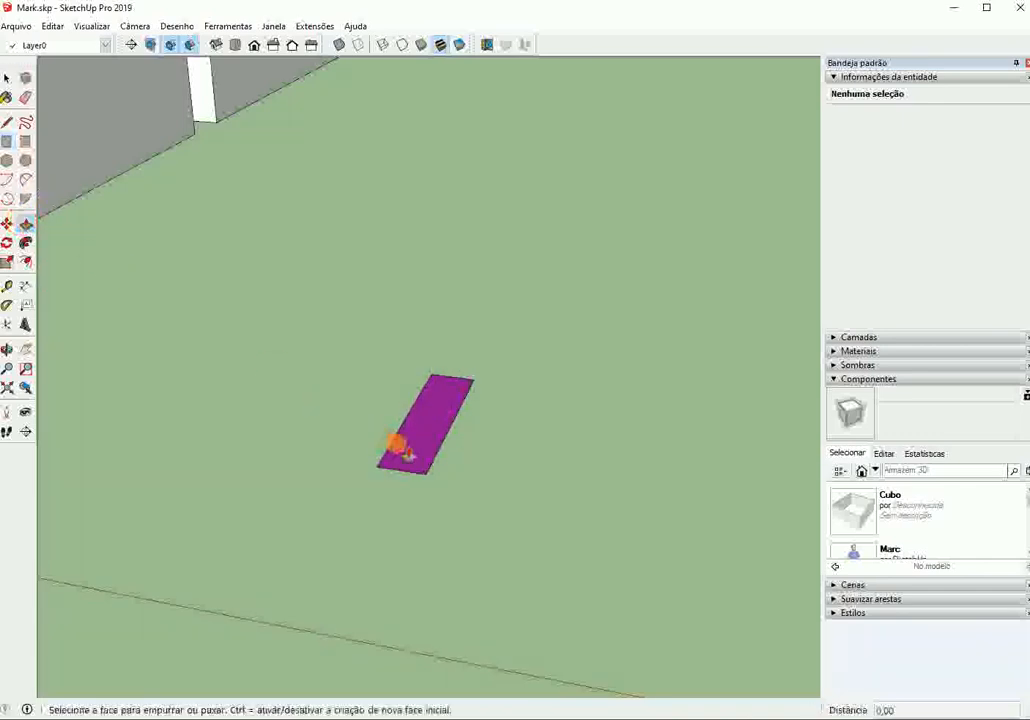
left_click(402, 450)
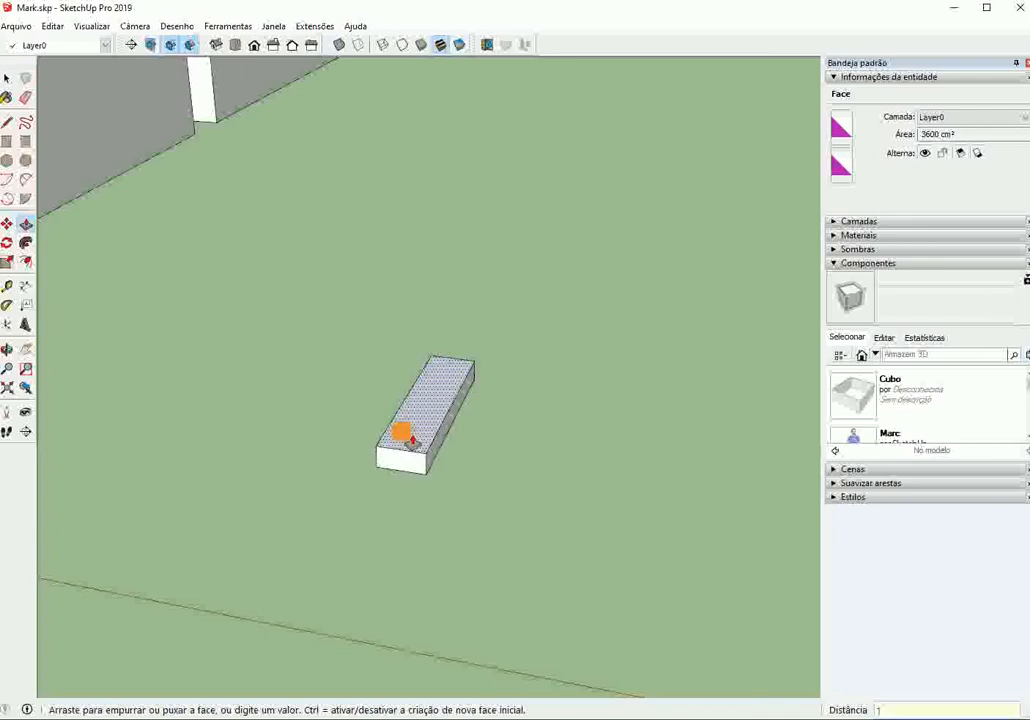
key("Return")
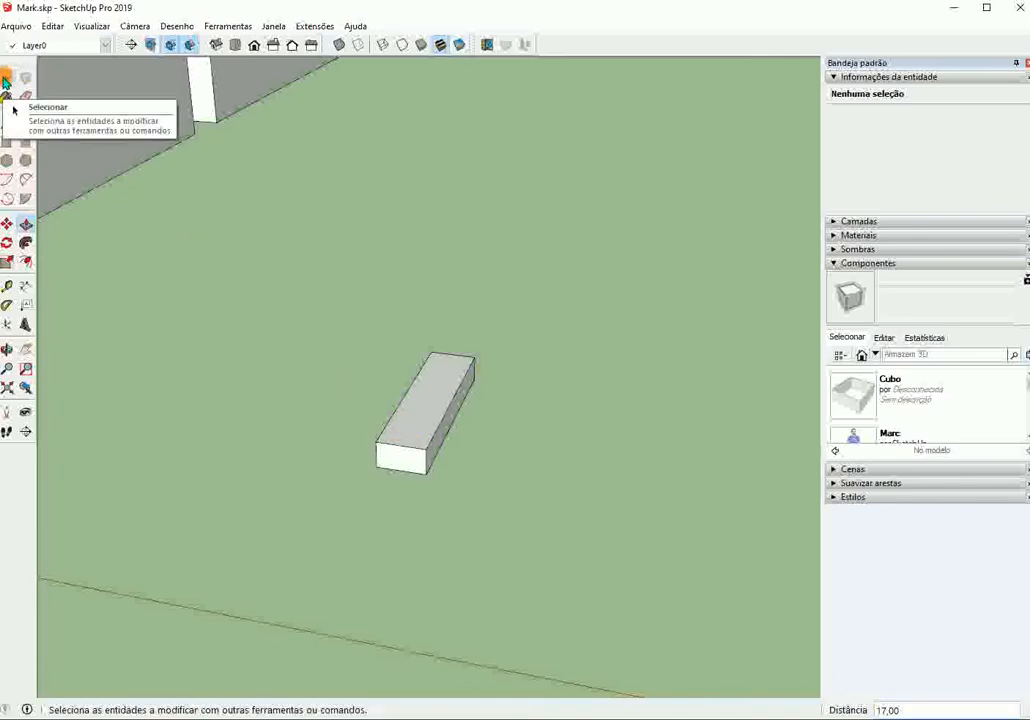
Step: Group the whole stair step block and turn the group into a component with the definition name degrau
left_click(6, 78)
triple_click(414, 432)
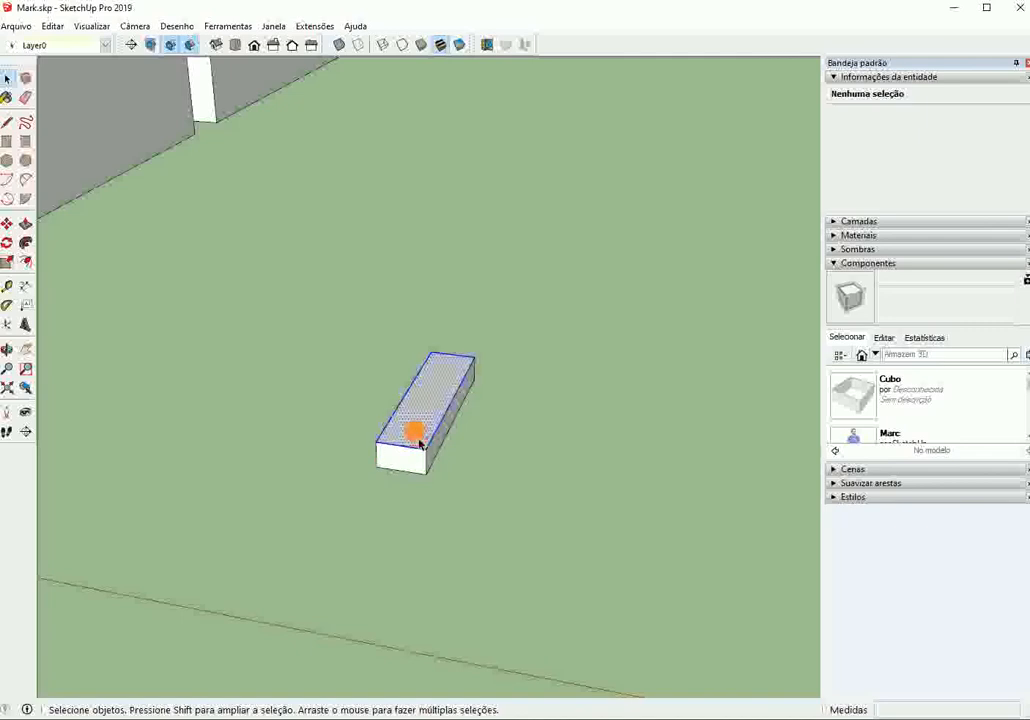
right_click(416, 440)
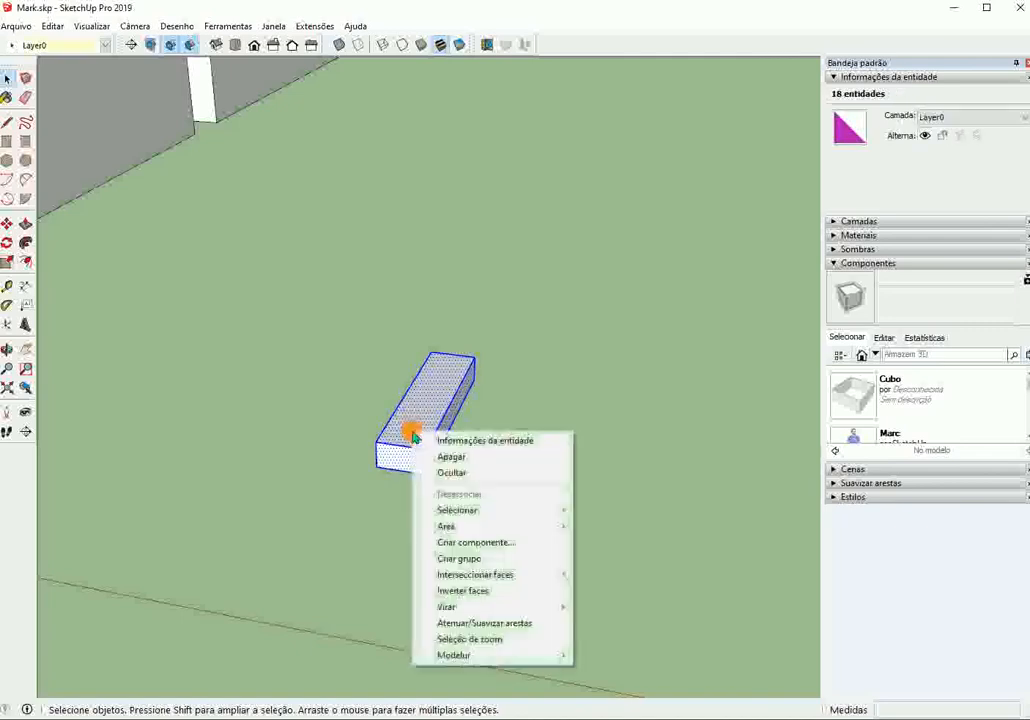
left_click(460, 558)
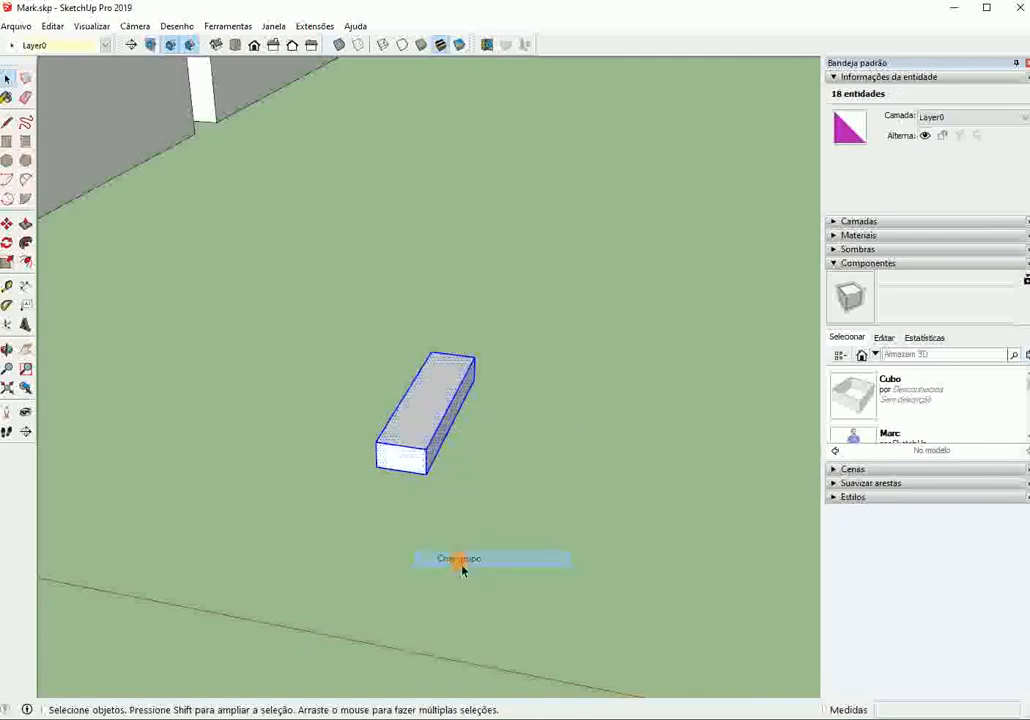
right_click(428, 423)
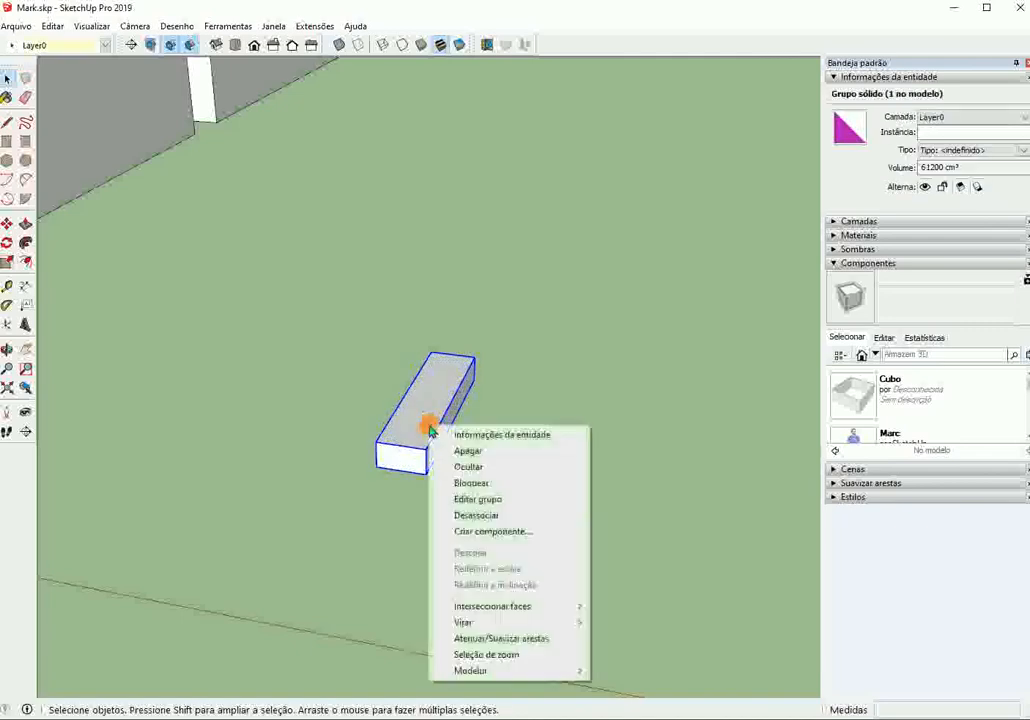
left_click(460, 532)
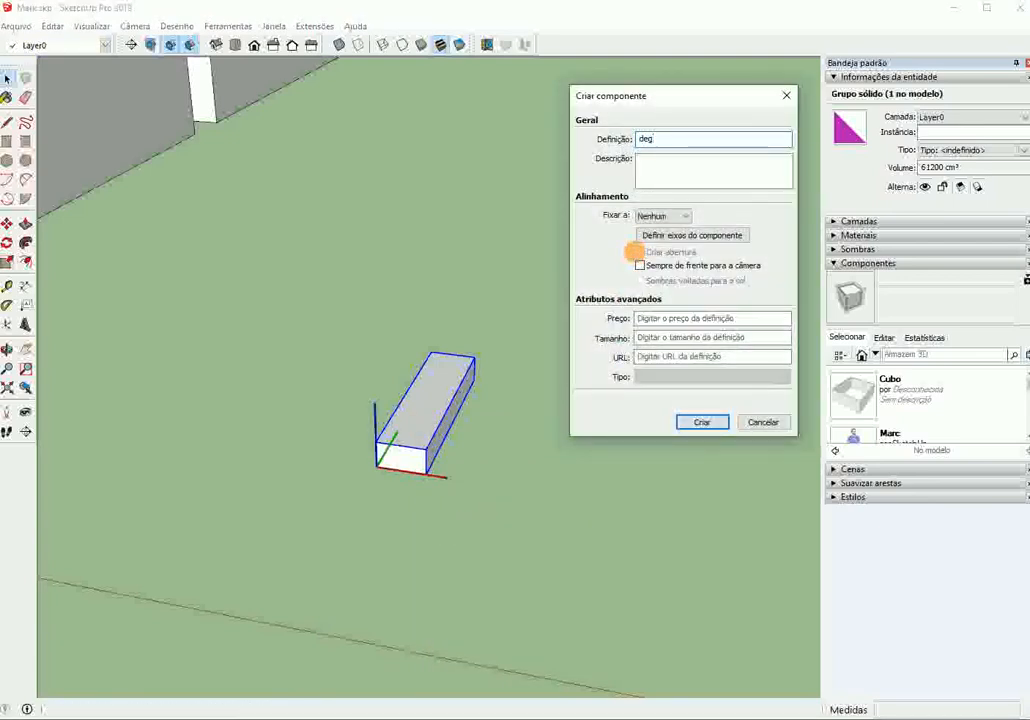
left_click(704, 422)
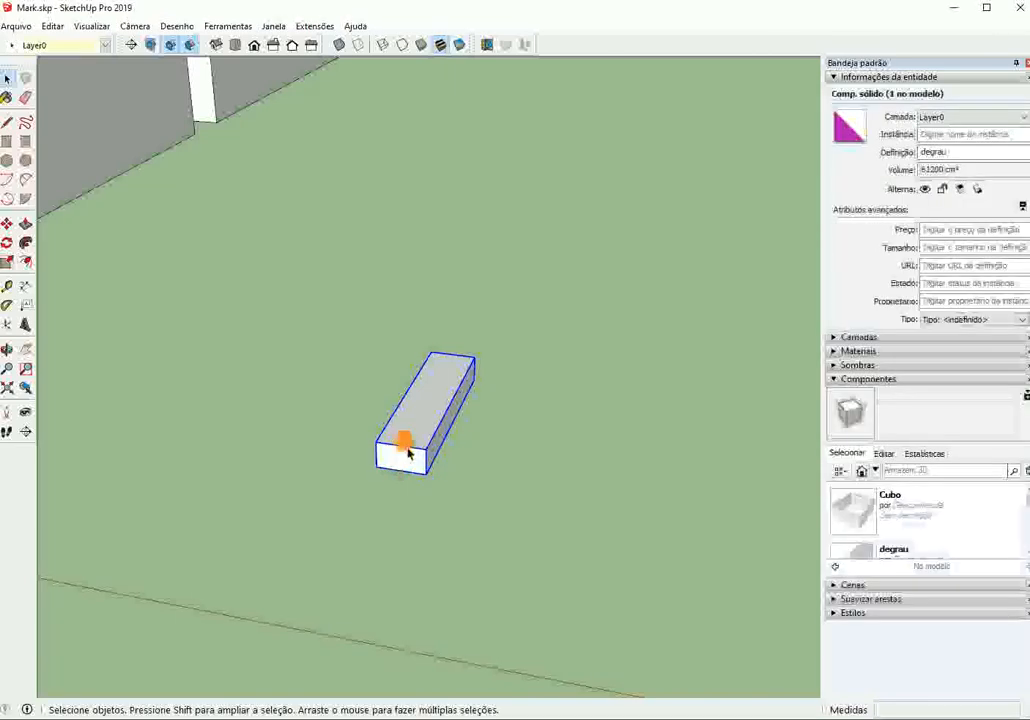
double_click(402, 441)
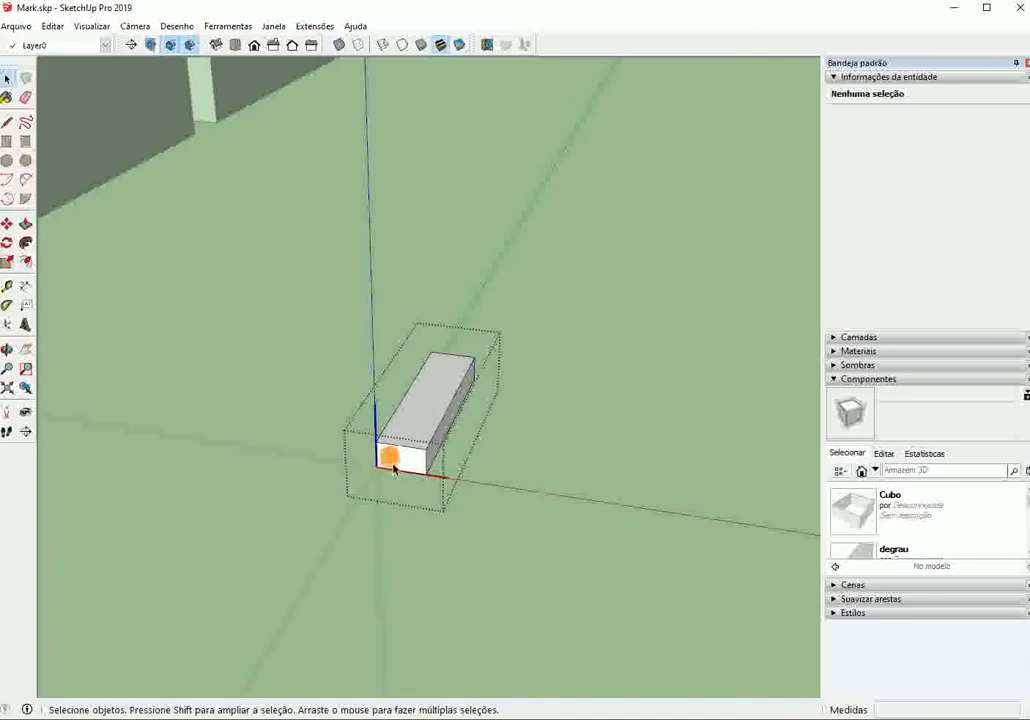
Step: Copy the degrau component from its lower front corner to the diagonally opposite upper corner of its front face
scroll(463, 461, "down", 5)
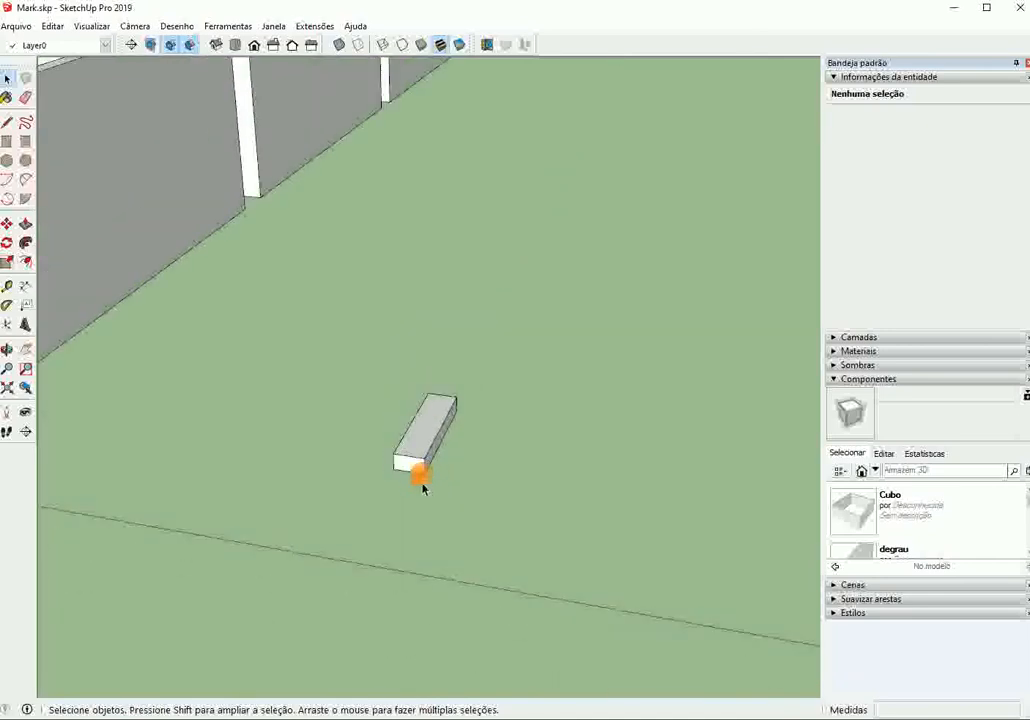
middle_click_drag(421, 476, 460, 336)
scroll(446, 360, "up", 4)
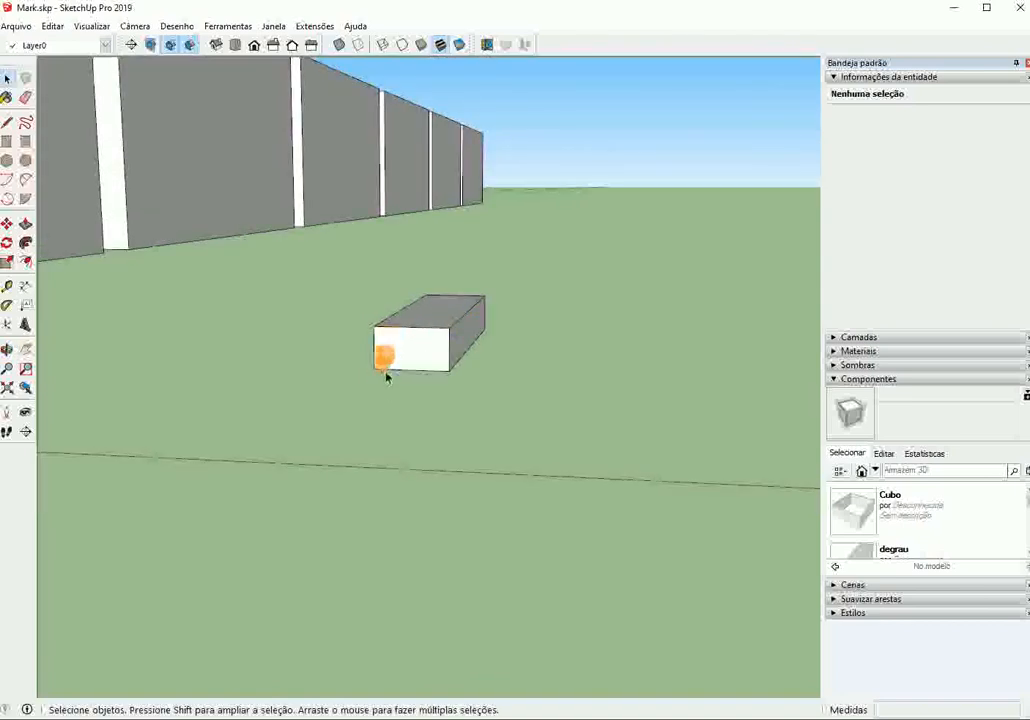
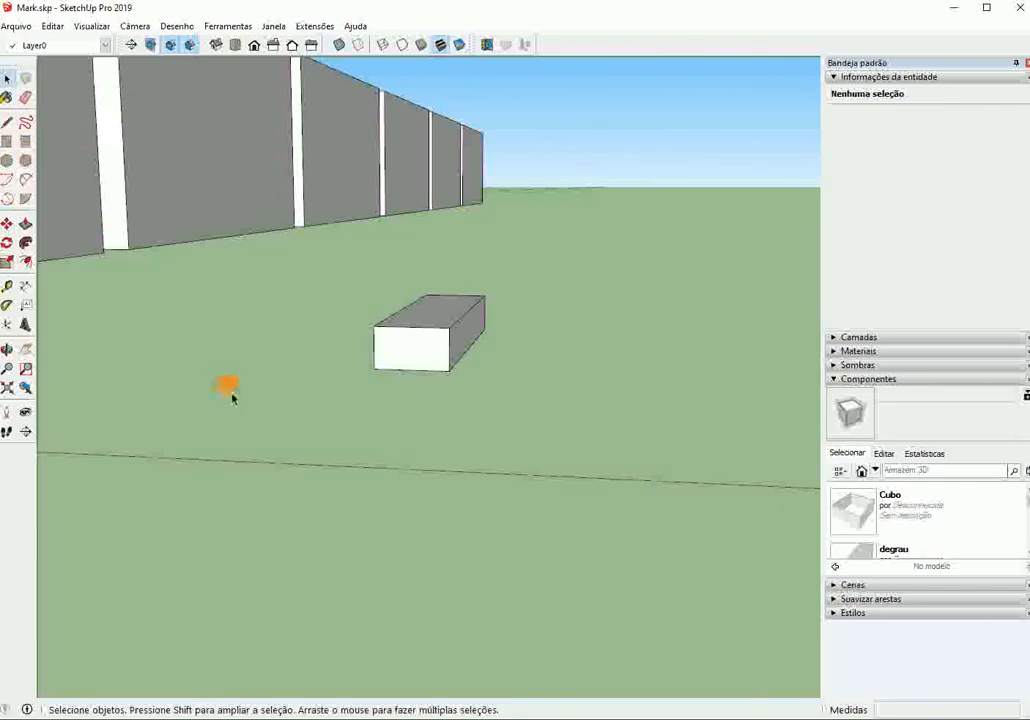
left_click(405, 350)
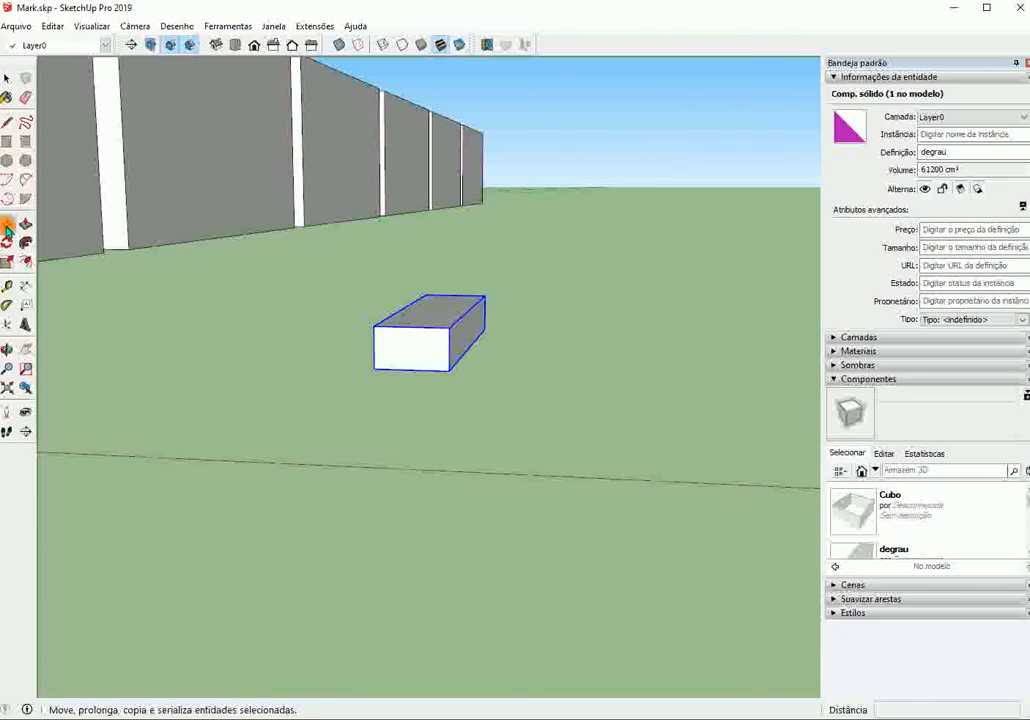
left_click(7, 228)
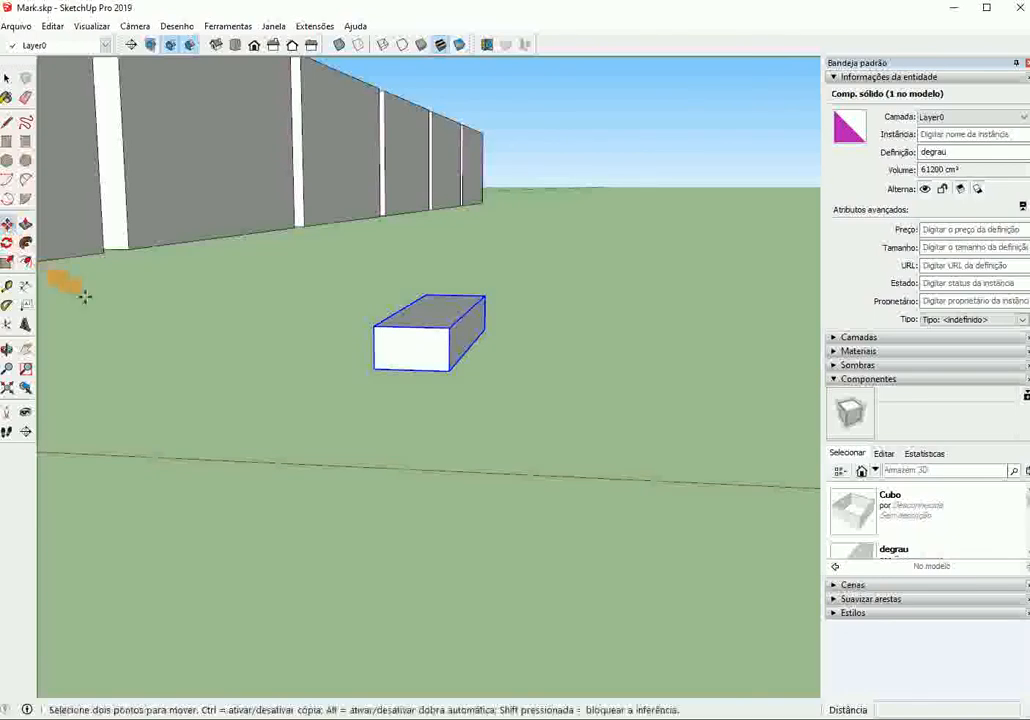
left_click(389, 376)
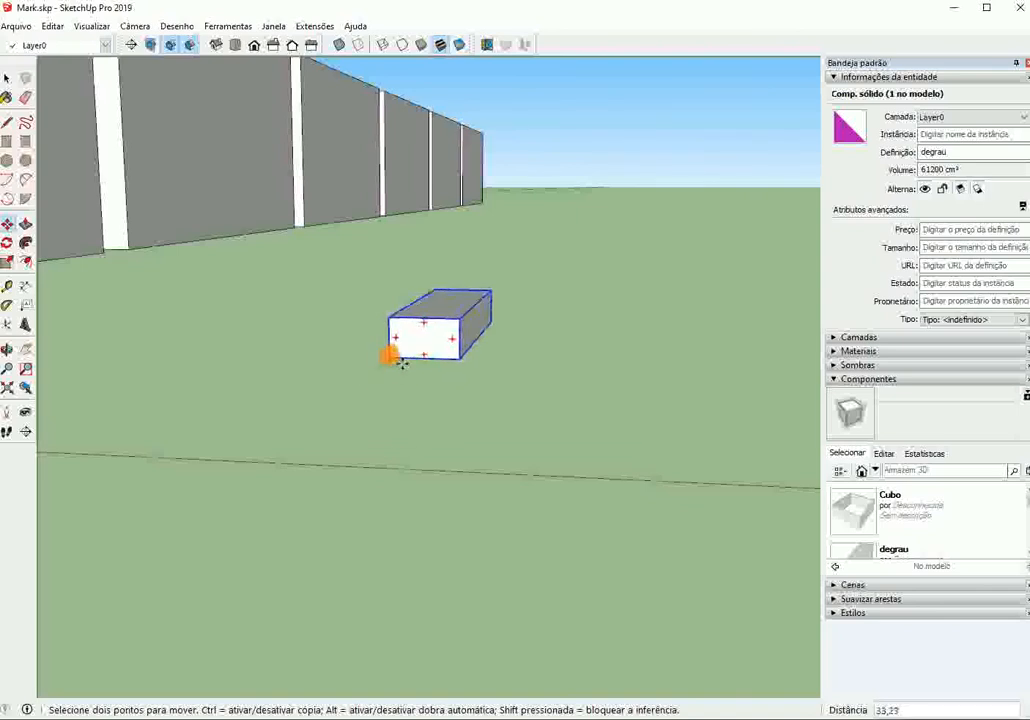
key("ctrl")
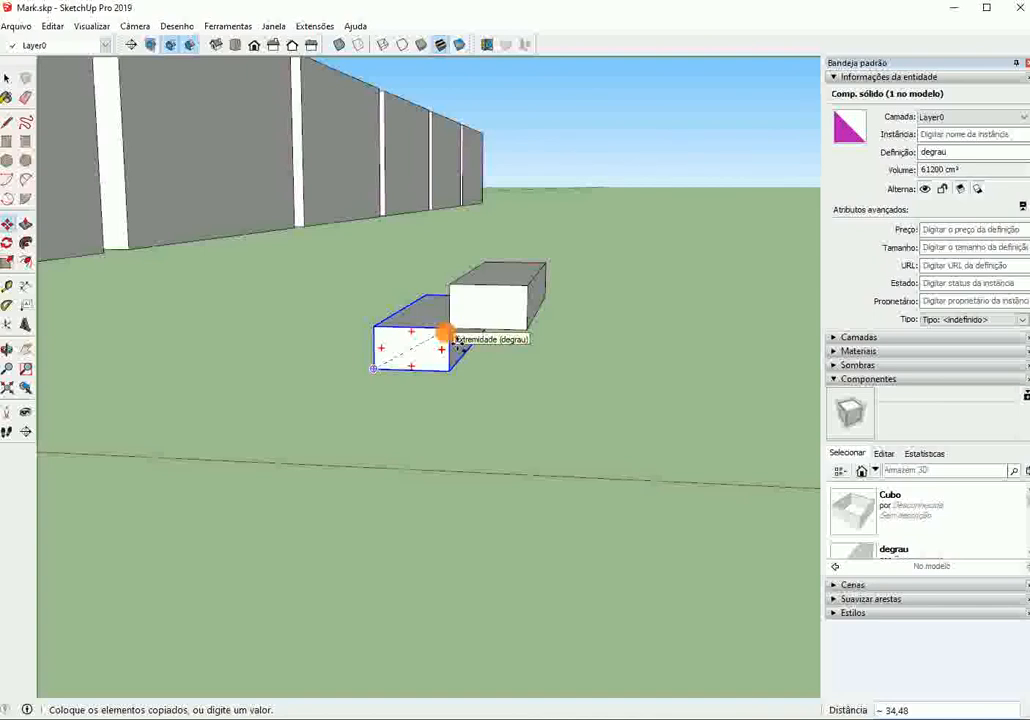
left_click(456, 342)
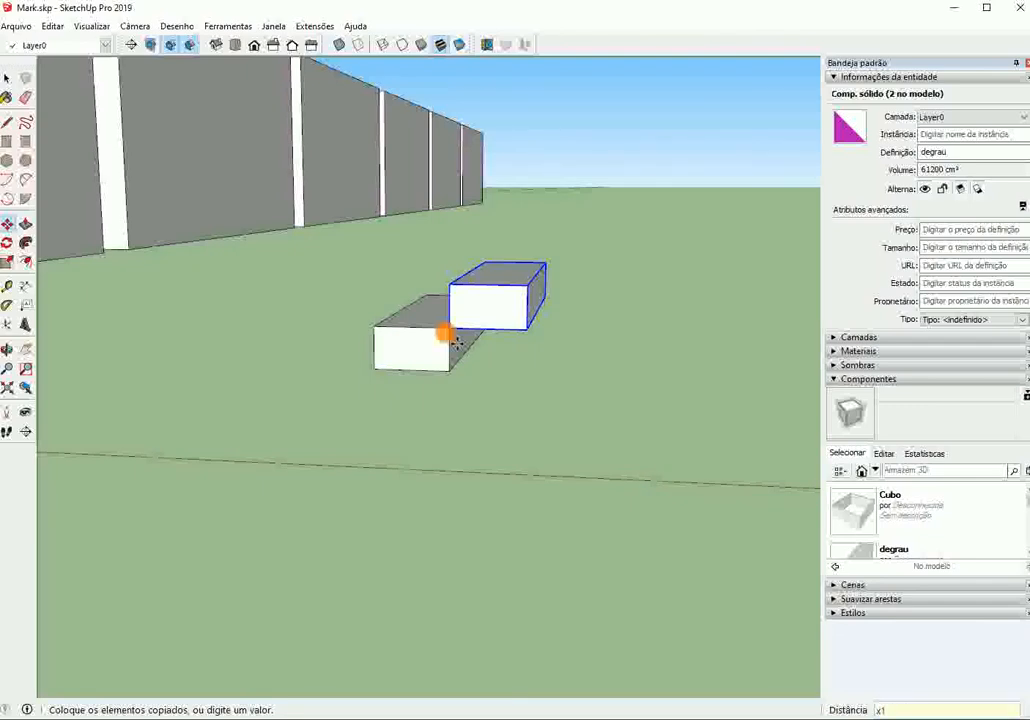
Step: Multiply the step copy with x17 along the same diagonal to build the staircase
type("x17")
key("Return")
scroll(190, 397, "down", 6)
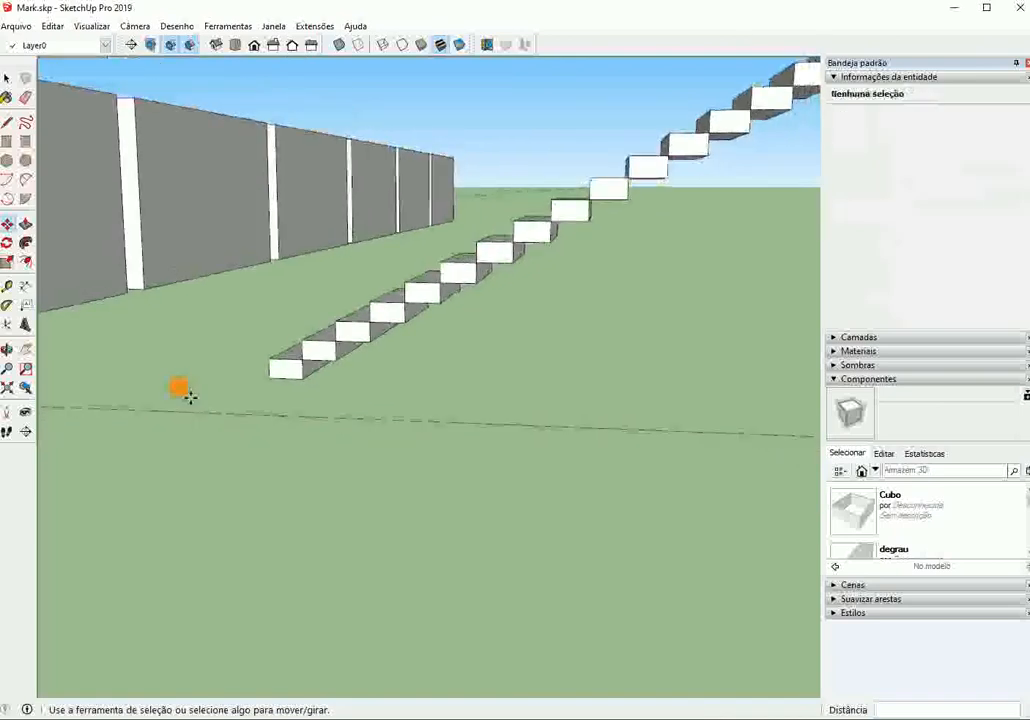
middle_click_drag(190, 397, 380, 417)
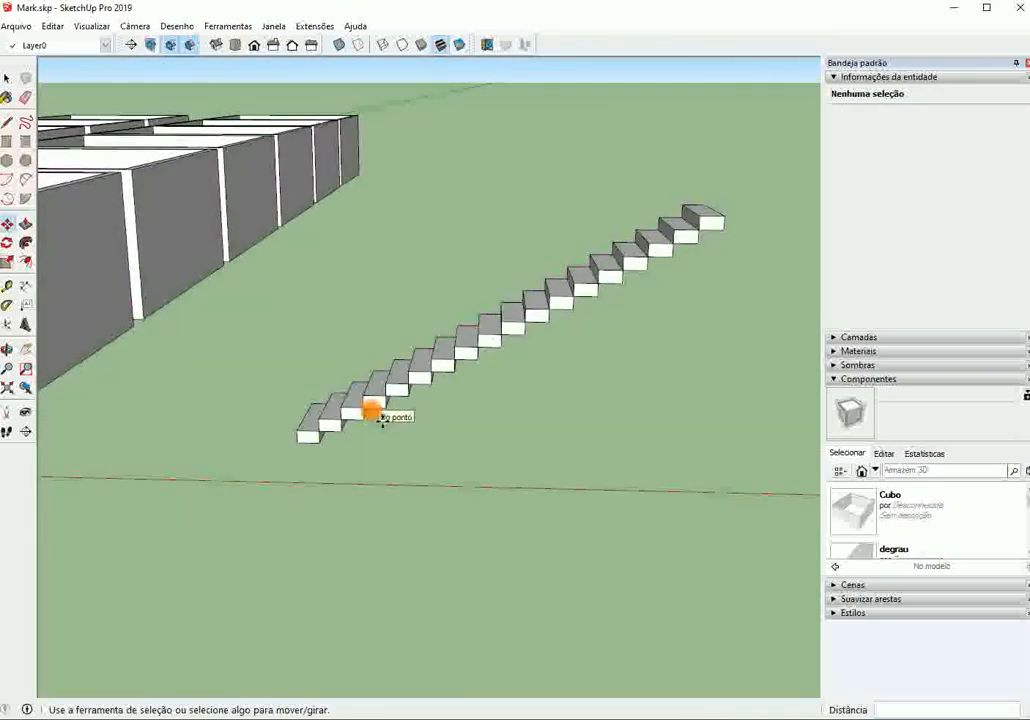
scroll(320, 393, "down", 5)
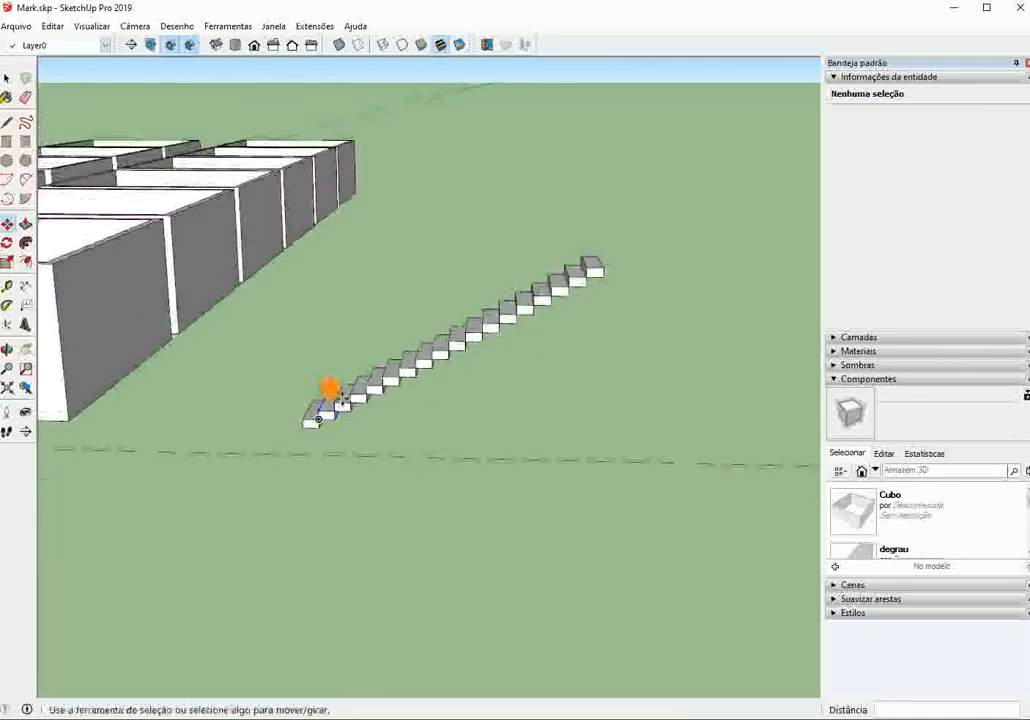
Step: Open the front box group of the left row and Push/Pull its front wall face outward about 163
left_click(27, 351)
middle_click_drag(166, 340, 255, 487)
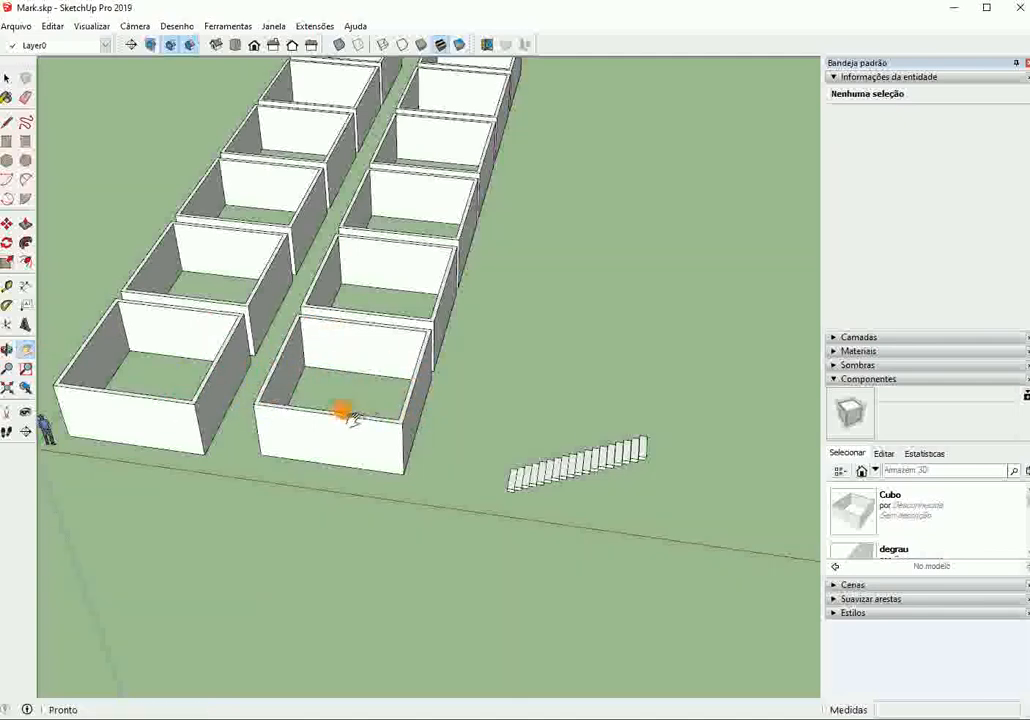
key("space")
double_click(213, 392)
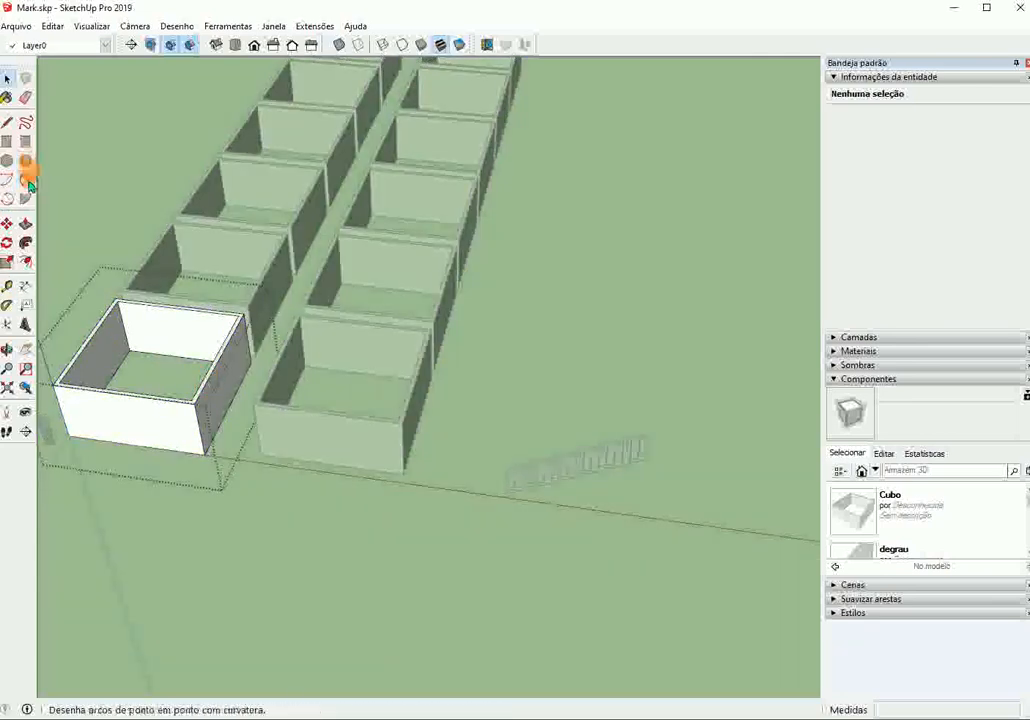
left_click(25, 223)
left_click(136, 420)
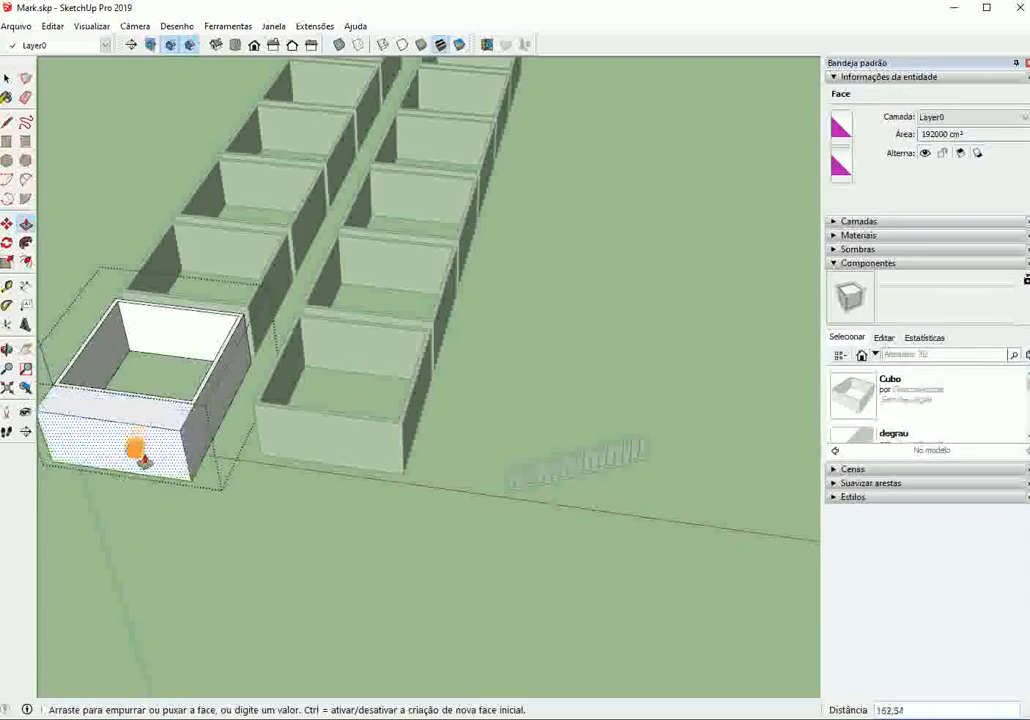
left_click(143, 458)
Step: Push/Pull the box's inner back and inner left wall faces inward about 160 each to thicken those walls
left_click(161, 336)
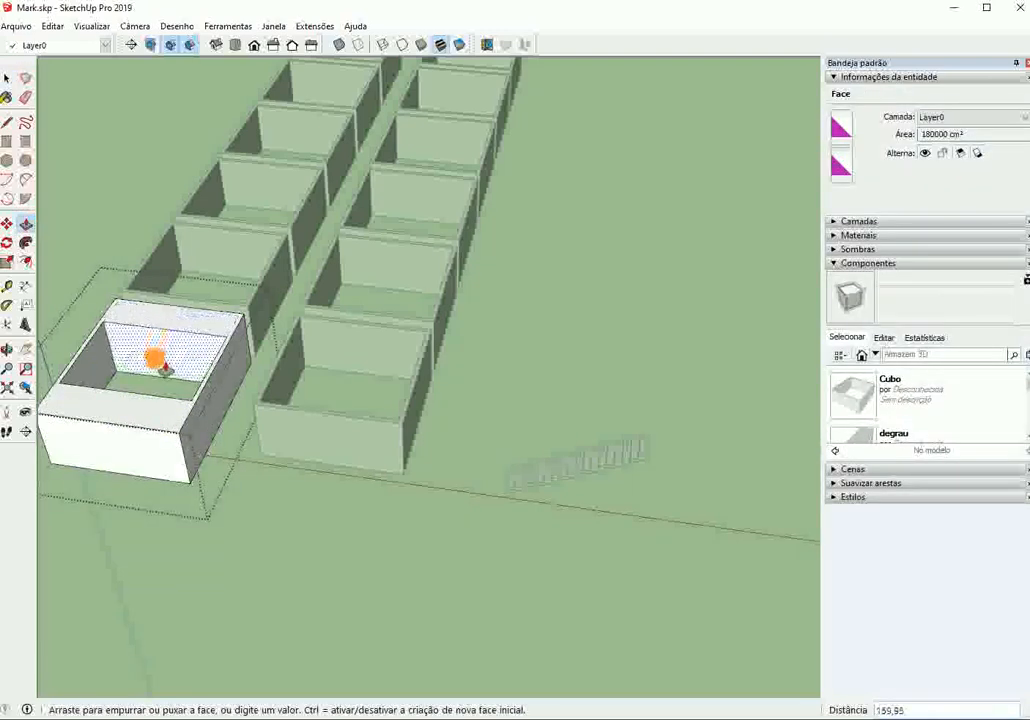
left_click(150, 363)
left_click(104, 360)
left_click(158, 379)
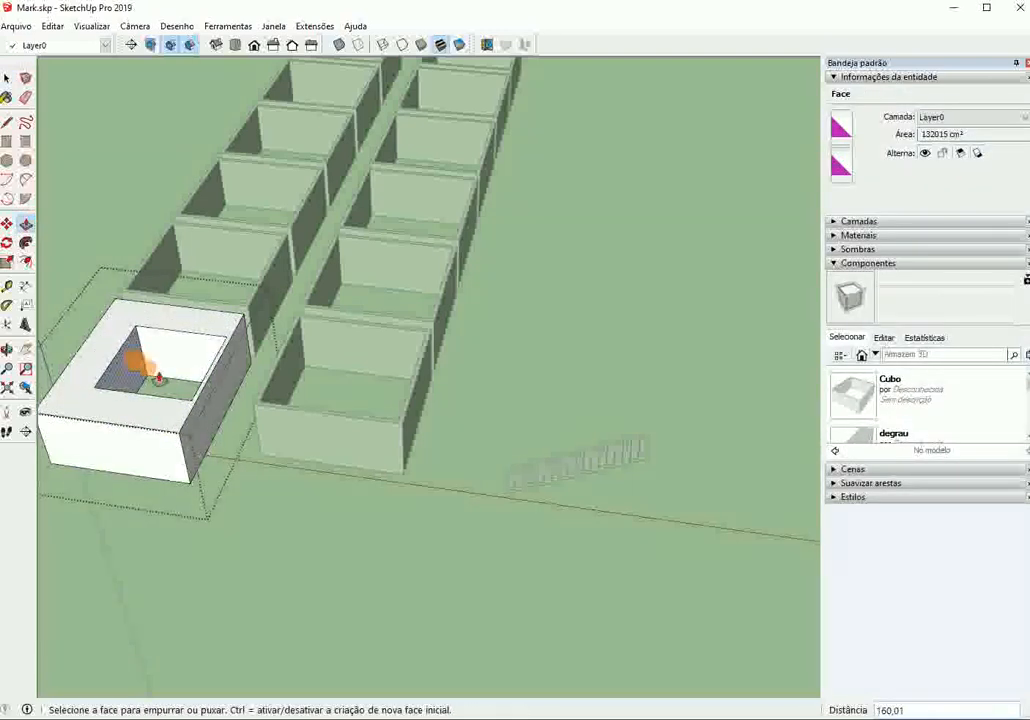
left_click(7, 79)
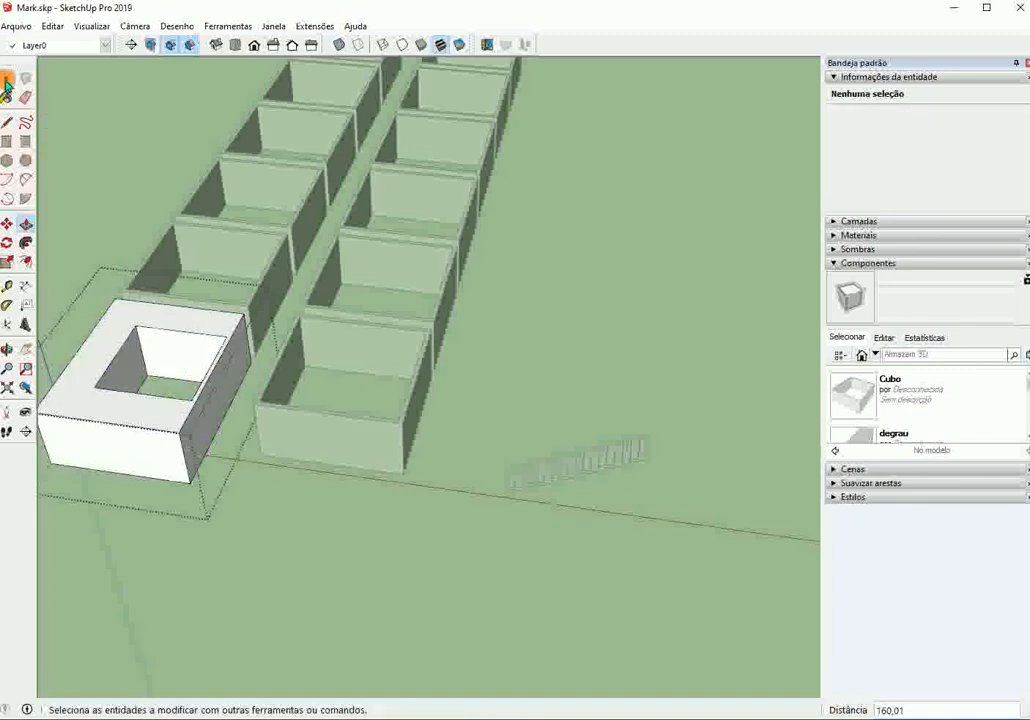
Step: Open the front box component of the right row and Push/Pull its inner back wall face inward about 125
scroll(209, 250, "down", 3)
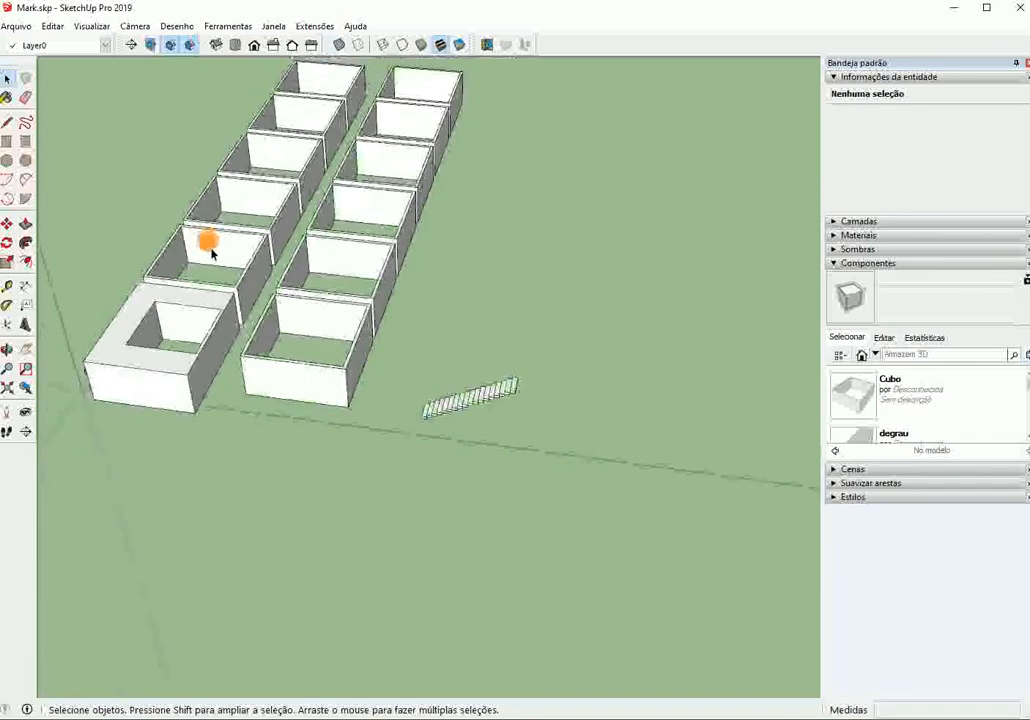
scroll(209, 250, "down", 2)
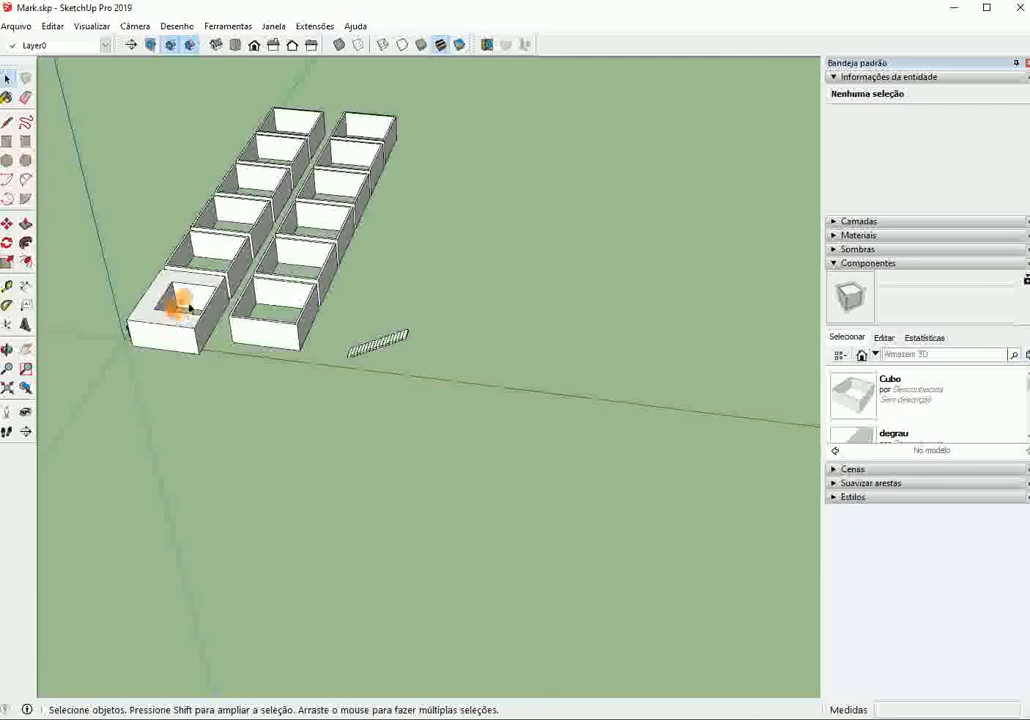
scroll(237, 306, "up", 5)
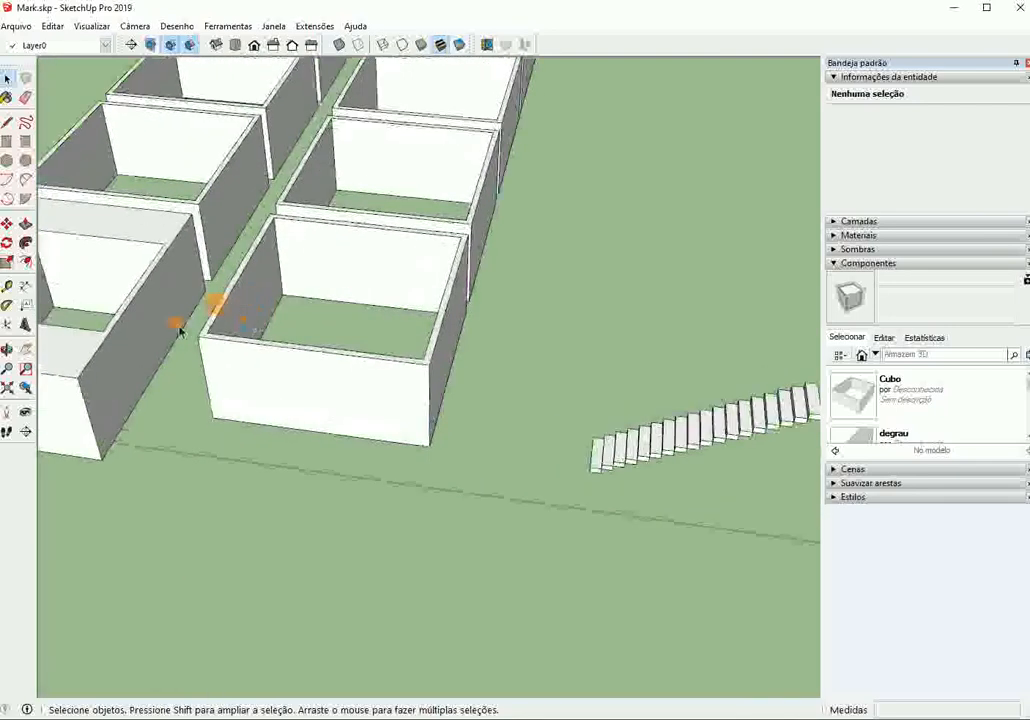
scroll(180, 333, "down", 3)
double_click(190, 316)
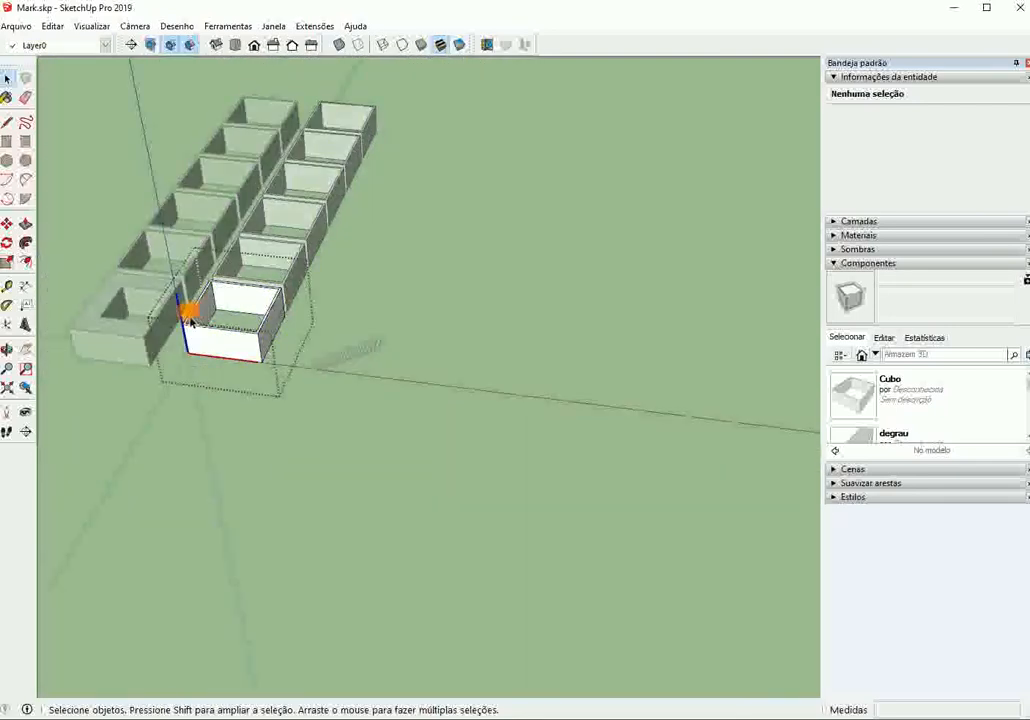
left_click(25, 224)
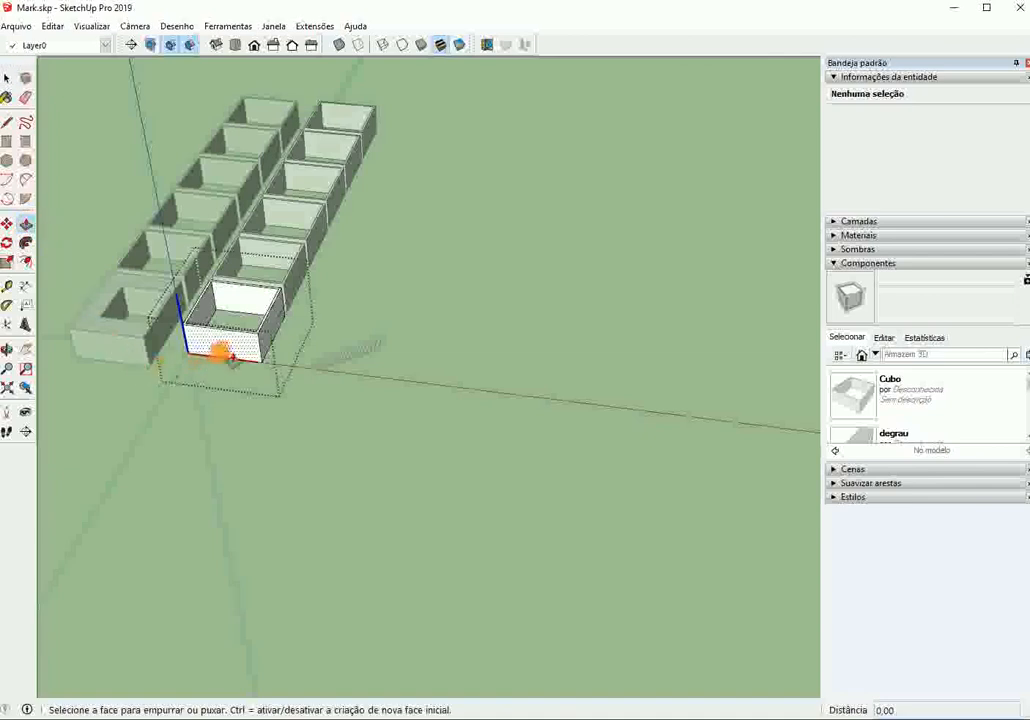
left_click(241, 300)
left_click(240, 310)
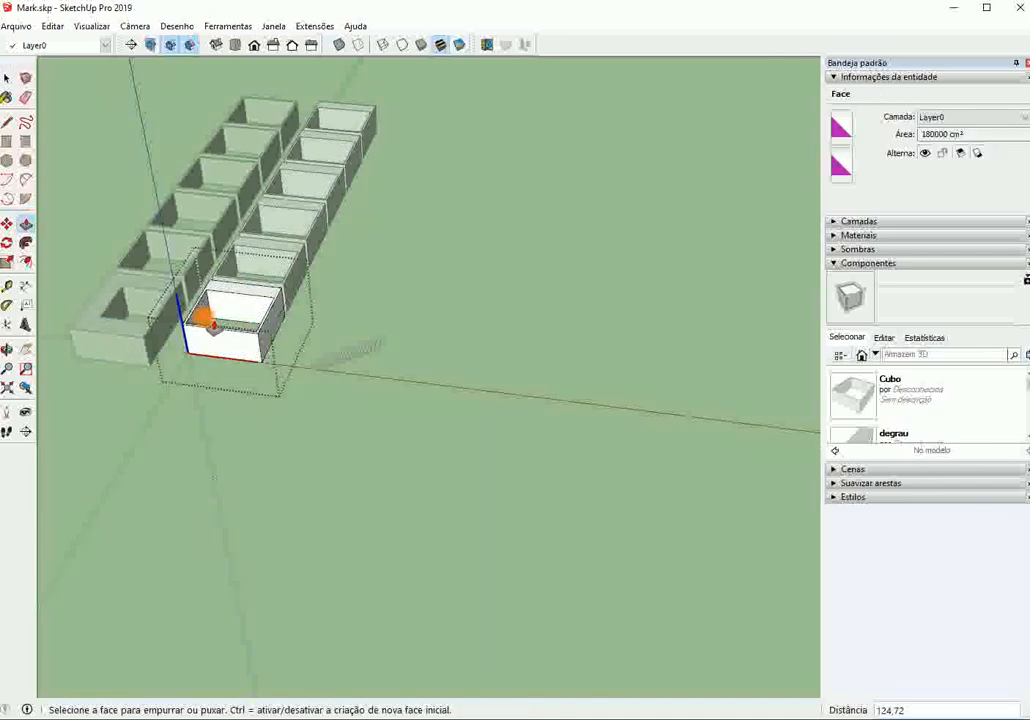
Step: Push/Pull the inner left and inner right wall faces of the box component inward to thicken both walls
left_click(208, 320)
left_click(228, 317)
middle_click_drag(245, 325, 329, 428)
left_click(323, 435)
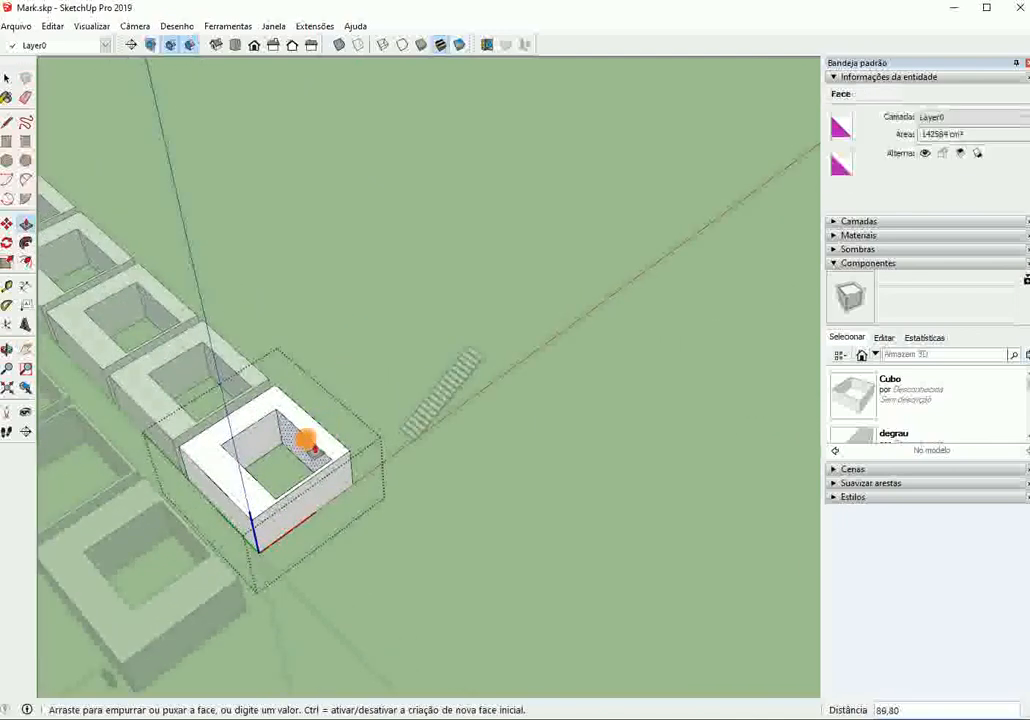
left_click(300, 465)
Step: Push/Pull the inner front wall face of the box component inward about 168 and close the component
middle_click_drag(300, 467, 605, 495)
left_click(595, 488)
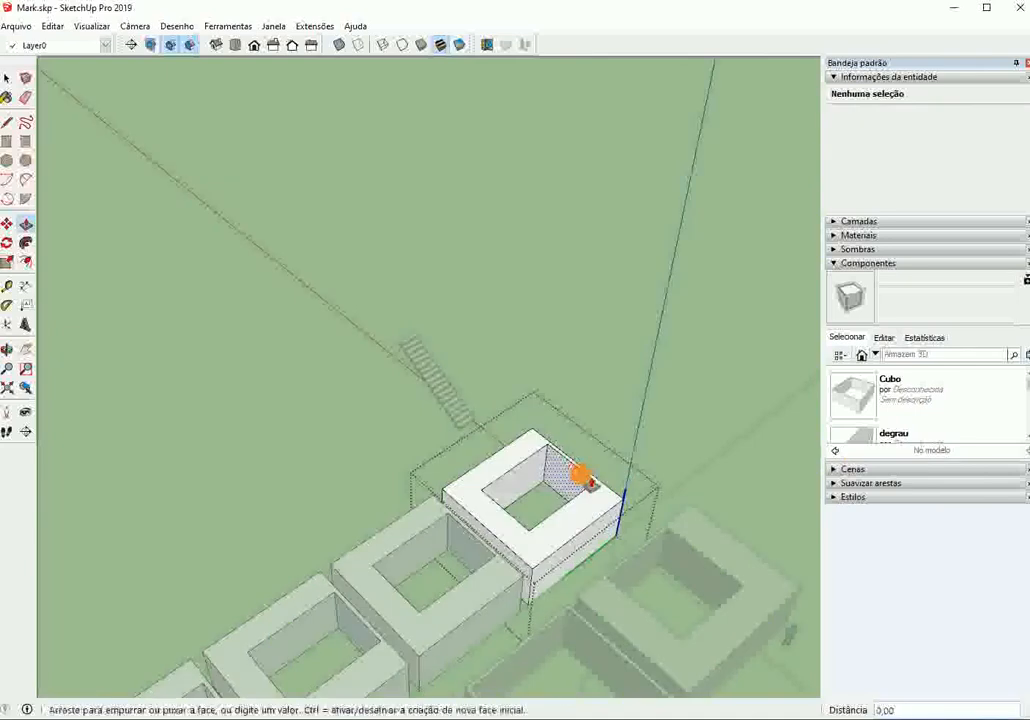
left_click(329, 441)
middle_click_drag(329, 441, 240, 424)
right_click(243, 382)
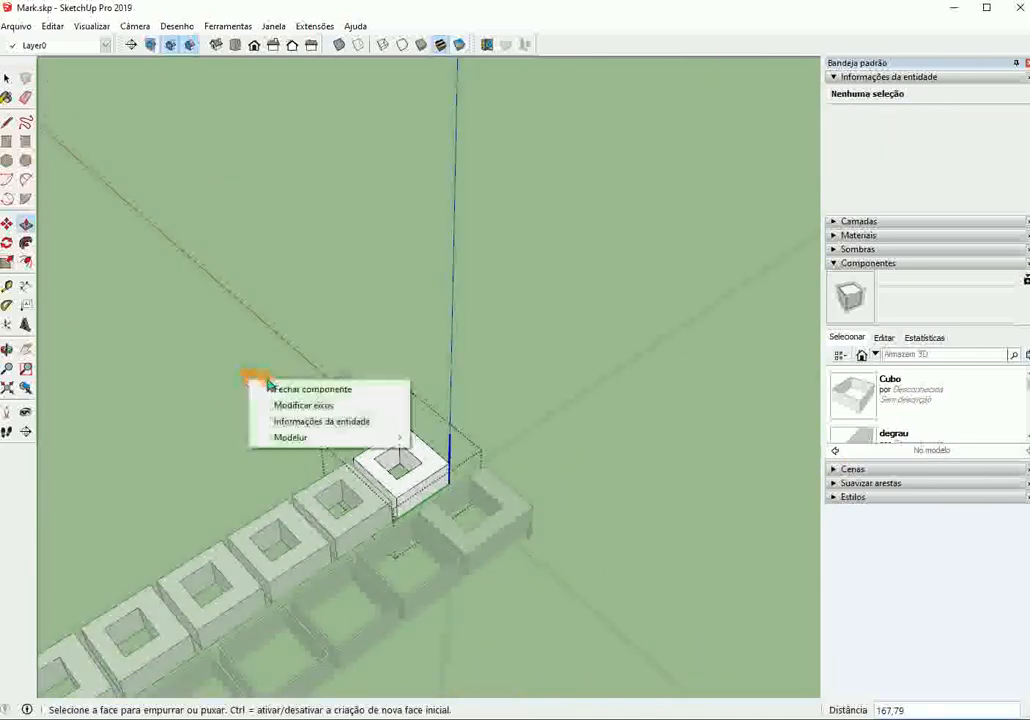
left_click(288, 392)
Step: Open the second degrau step of the staircase and Push/Pull its end face inward 20 to narrow the steps
middle_click_drag(288, 392, 494, 460)
scroll(416, 336, "up", 5)
middle_click_drag(503, 400, 202, 317)
scroll(202, 317, "down", 3)
scroll(274, 418, "up", 6)
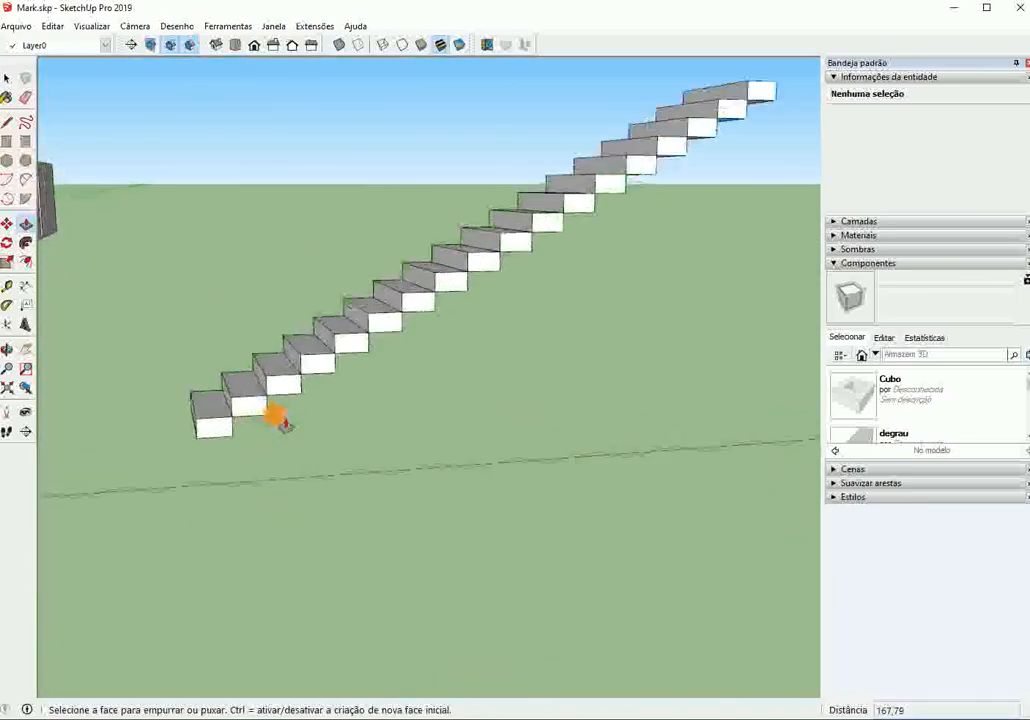
key("space")
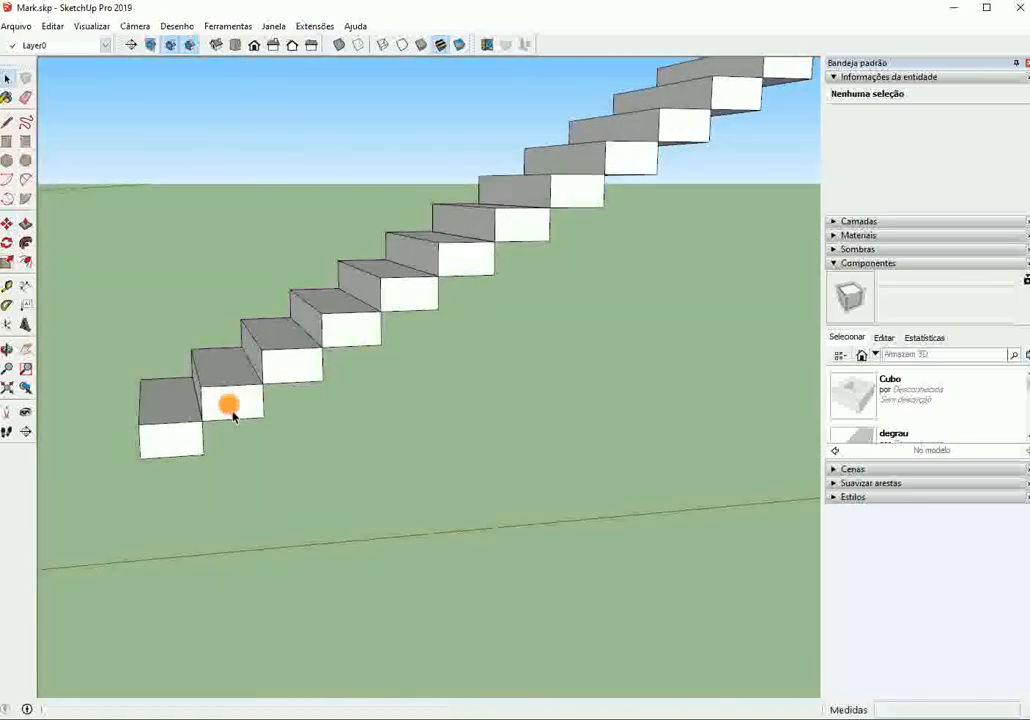
double_click(232, 416)
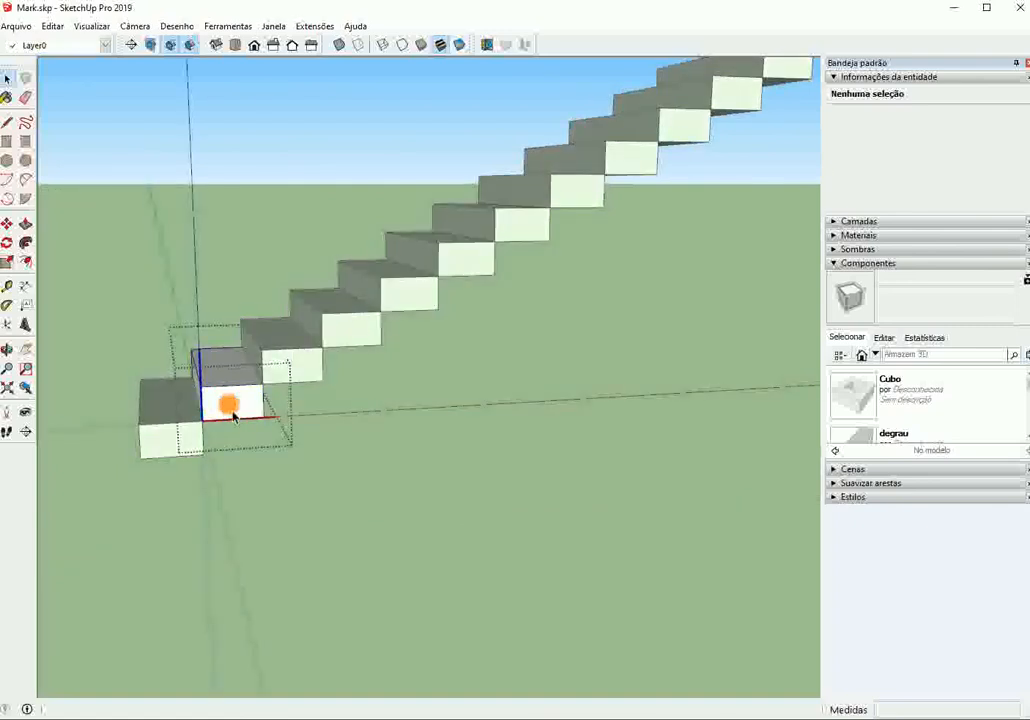
left_click(27, 226)
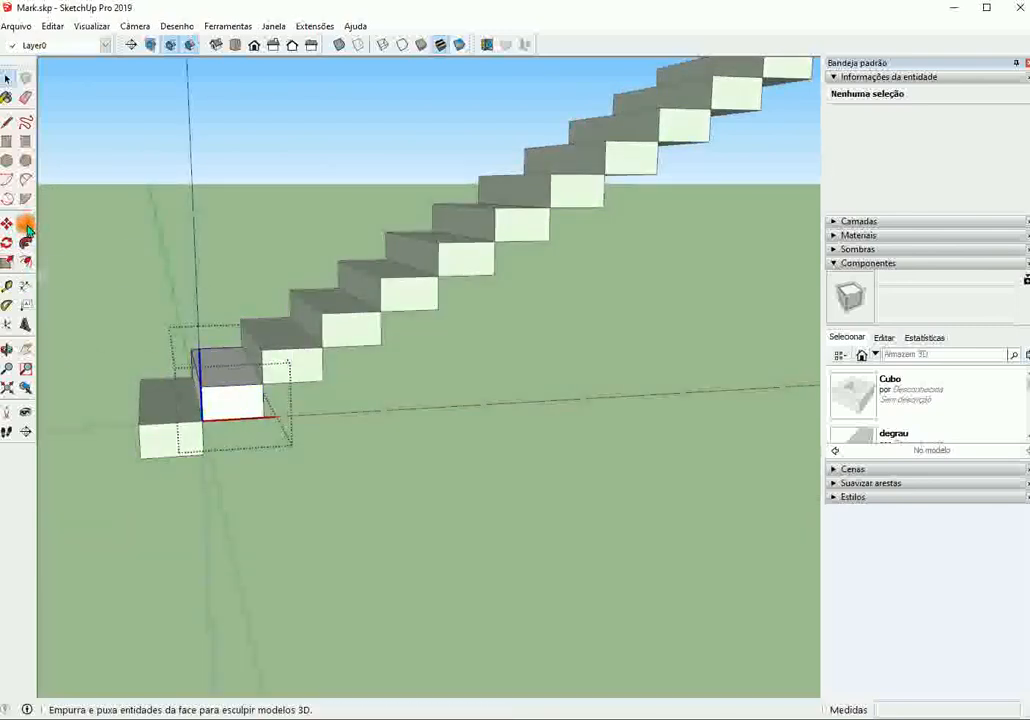
middle_click_drag(179, 400, 446, 543)
middle_click_drag(427, 517, 384, 506, "shift")
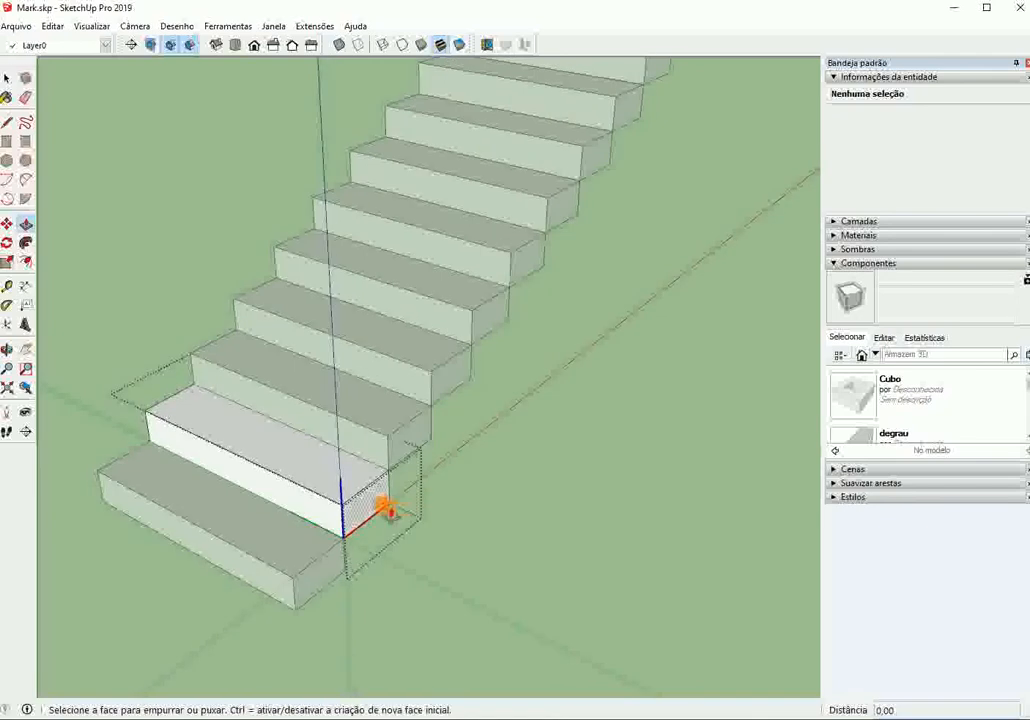
left_click(375, 498)
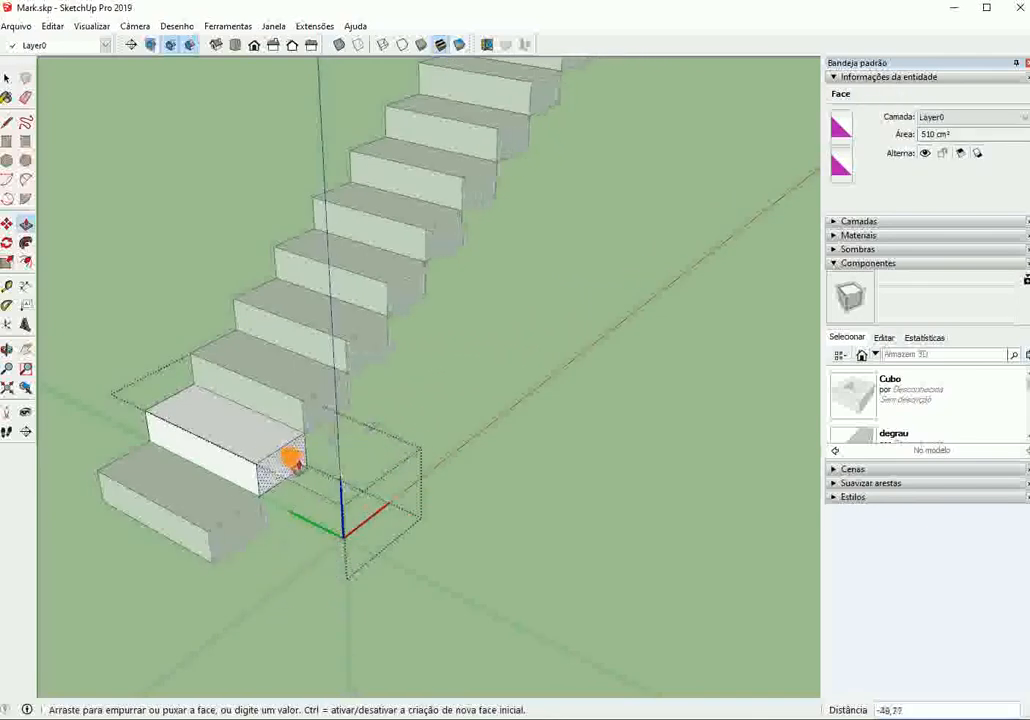
type("2")
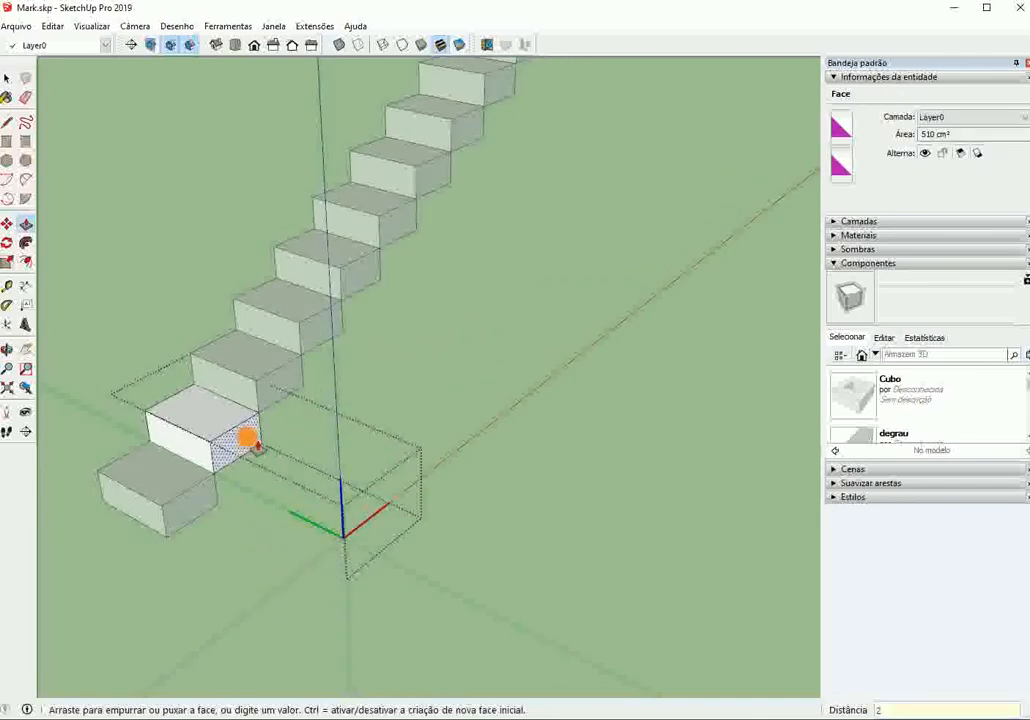
type("0")
key("Return")
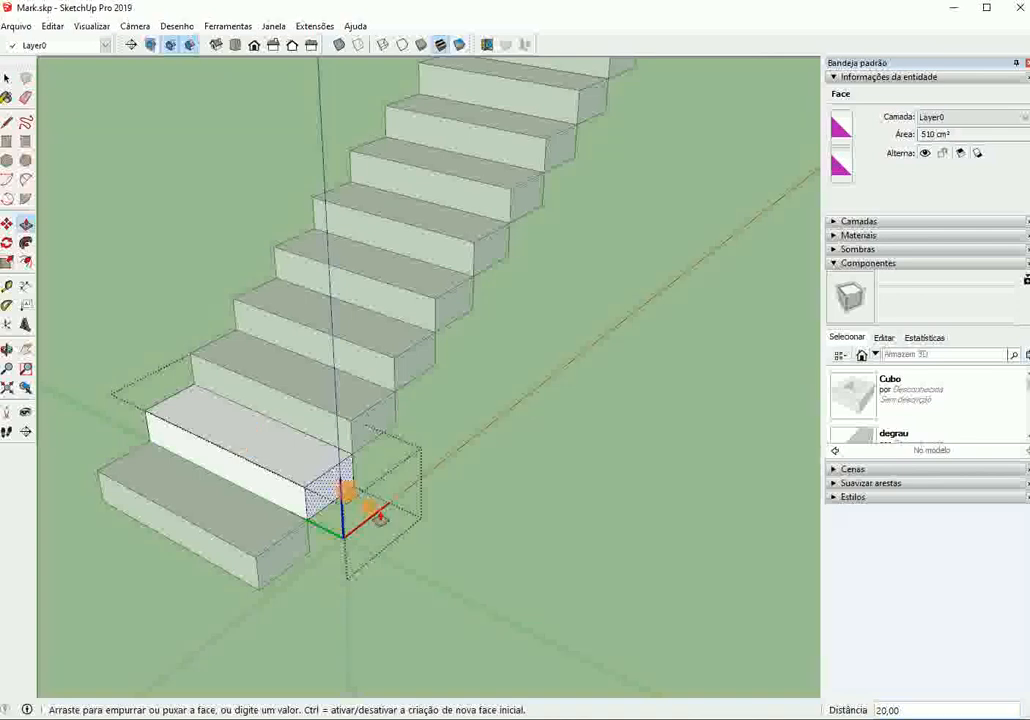
Step: Push/Pull the underside of the degrau component up about 12 to form thin treads and close the component
middle_click_drag(345, 490, 159, 368)
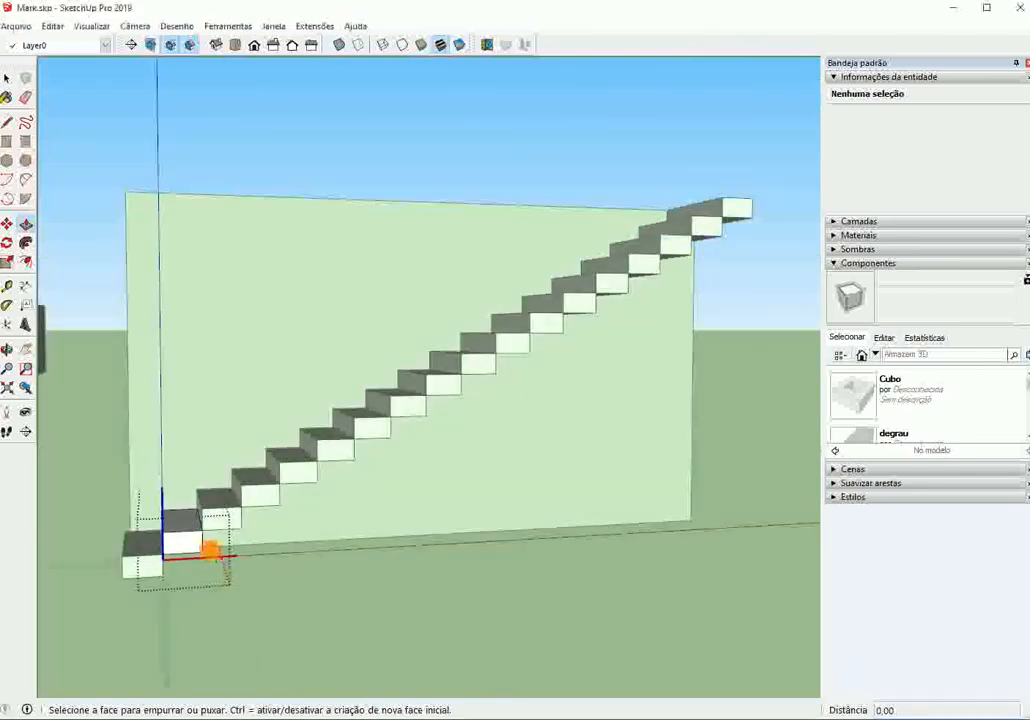
middle_click_drag(212, 552, 310, 379)
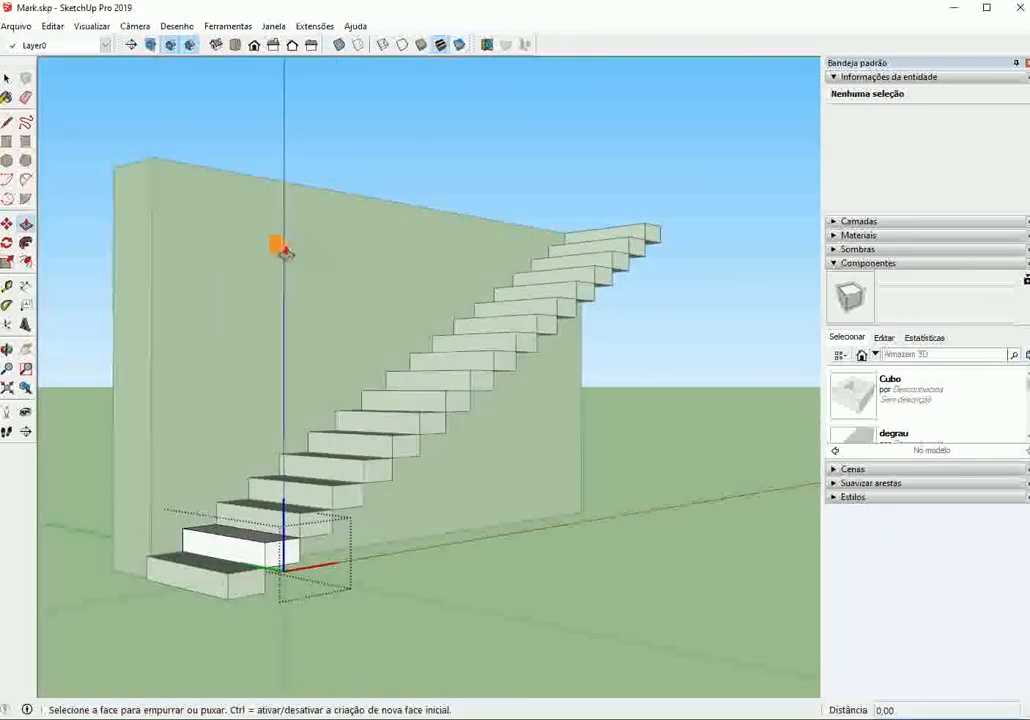
middle_click_drag(300, 530, 238, 462)
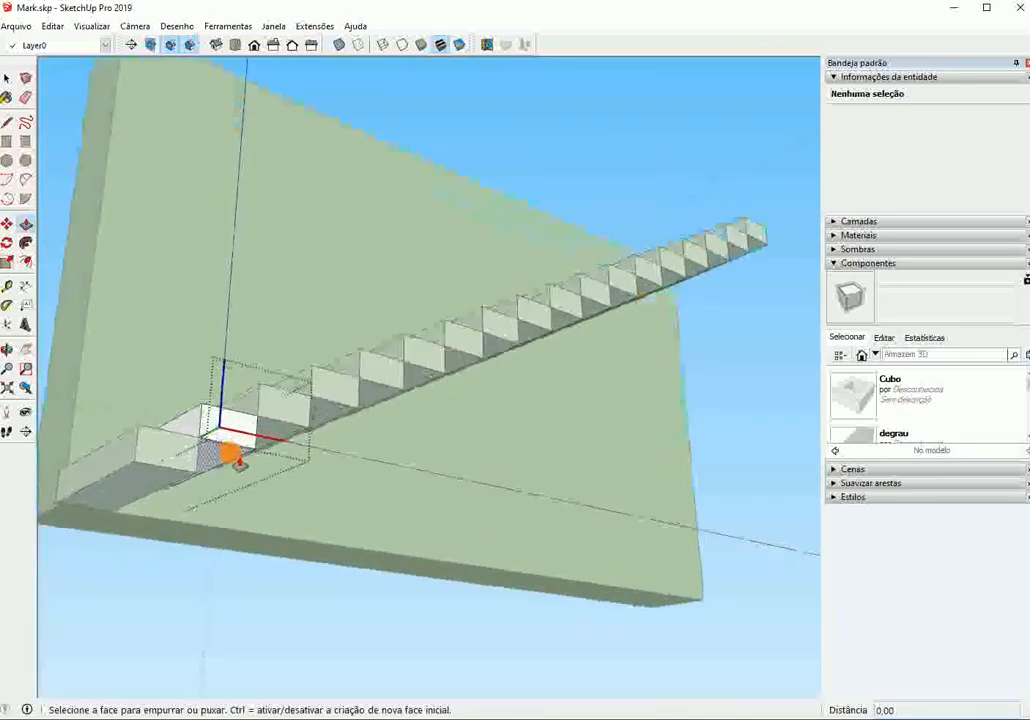
left_click(236, 459)
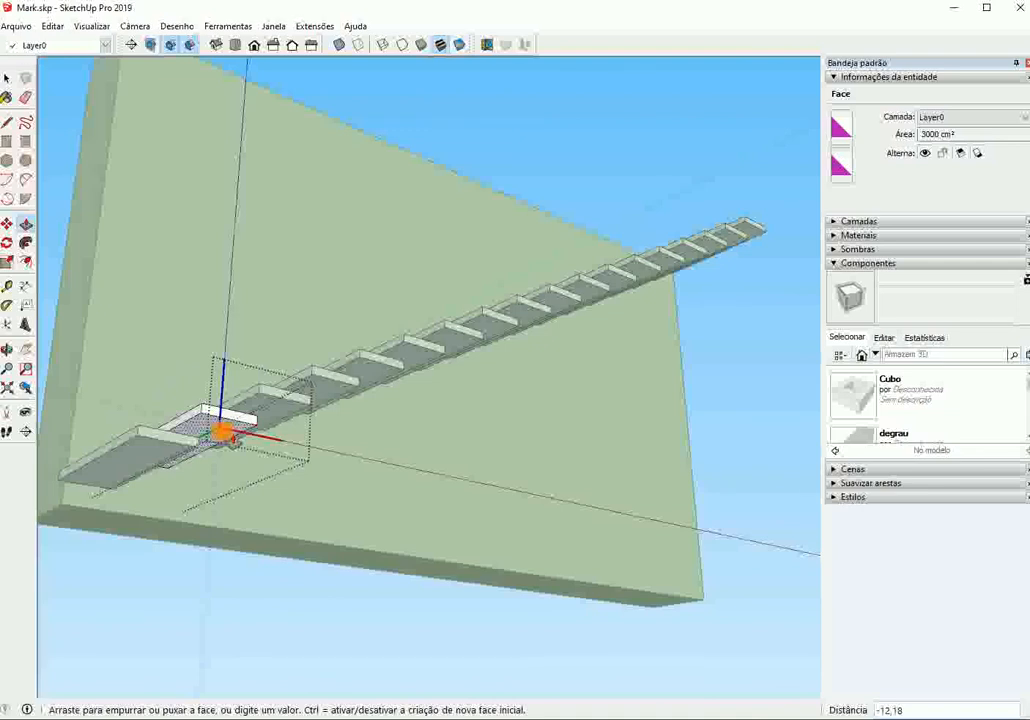
left_click(222, 432)
middle_click_drag(223, 430, 172, 571)
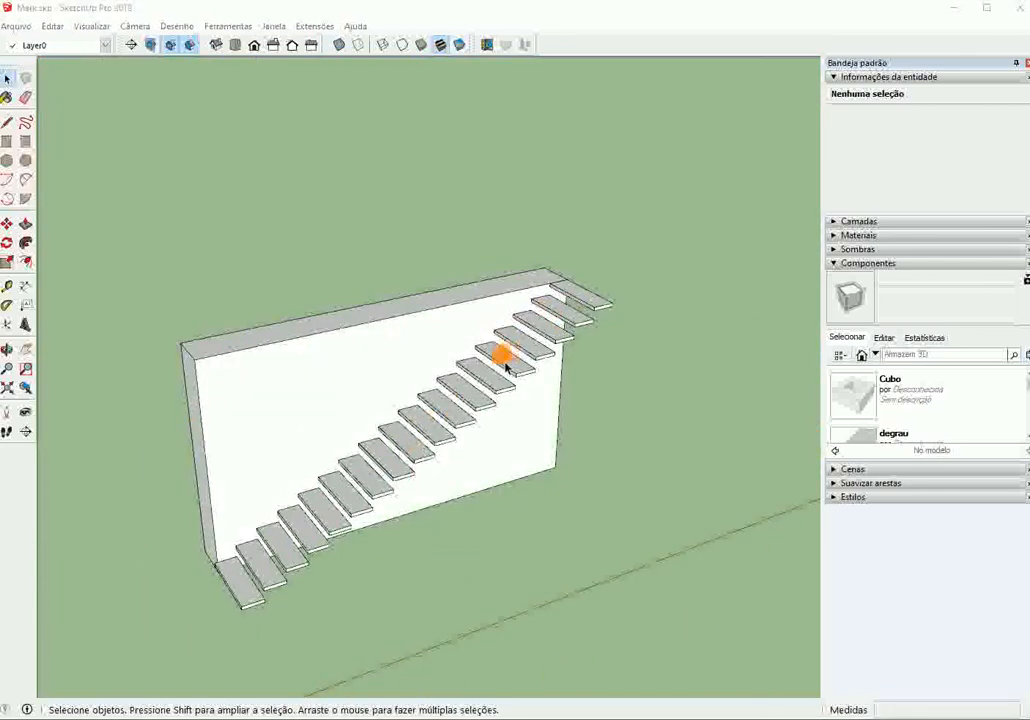
Step: Select the lower stair steps one by one to examine how each is selected as a separate component
left_click(249, 600)
left_click(274, 572)
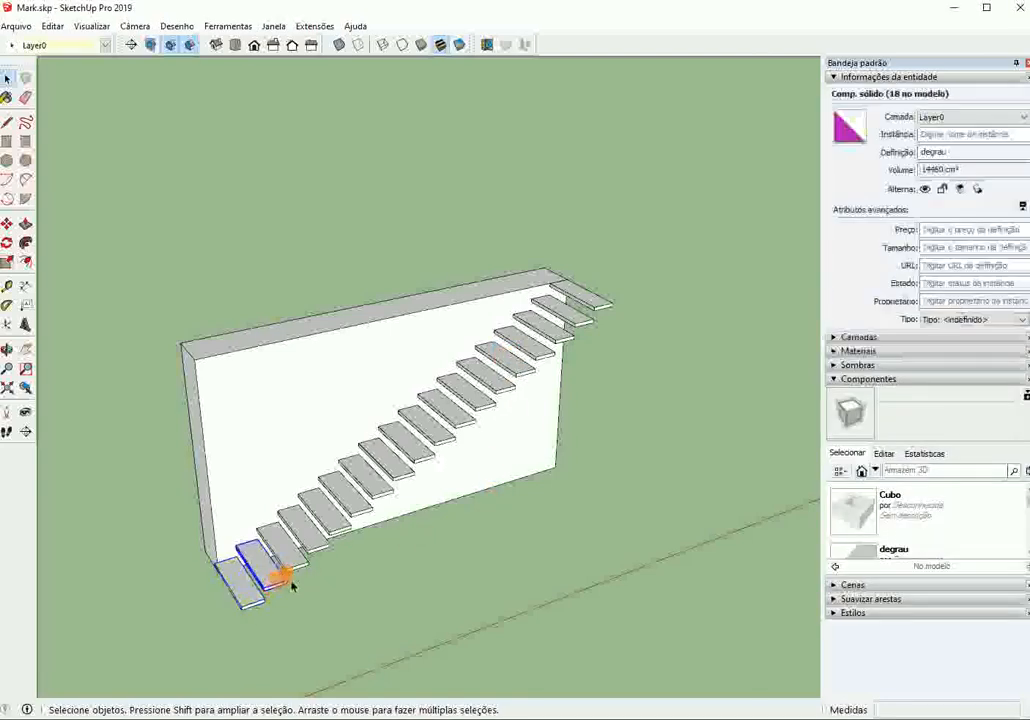
left_click(300, 553)
left_click(332, 538)
left_click(352, 512)
left_click(372, 493)
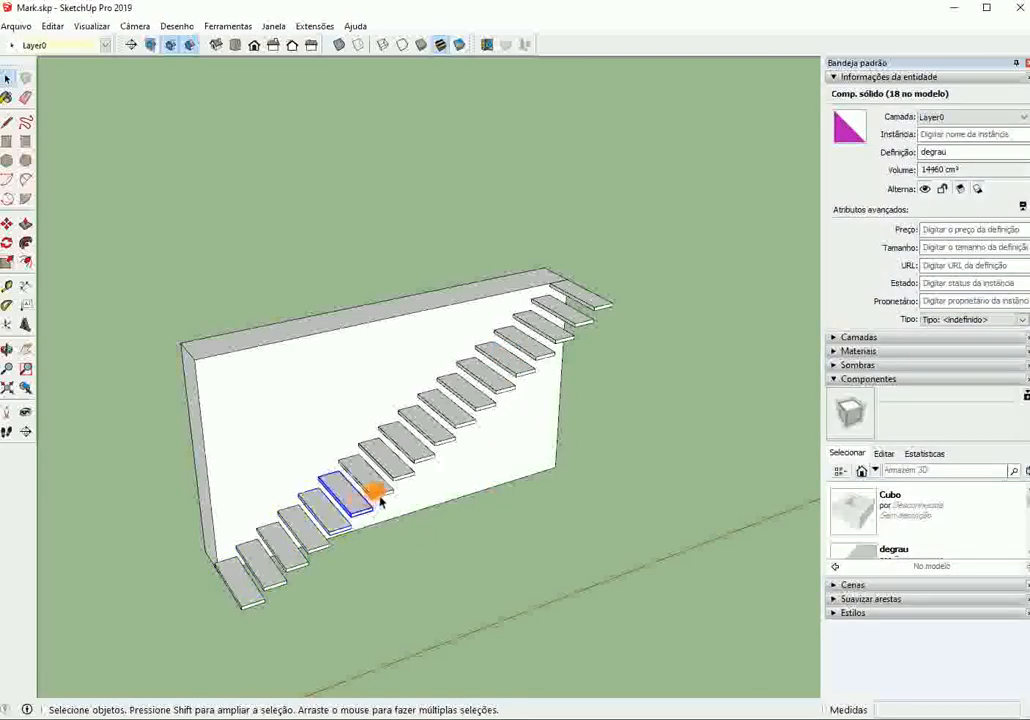
left_click(366, 484)
Step: Select all connected geometry of the wall beside the staircase and make it a group
left_click(251, 392)
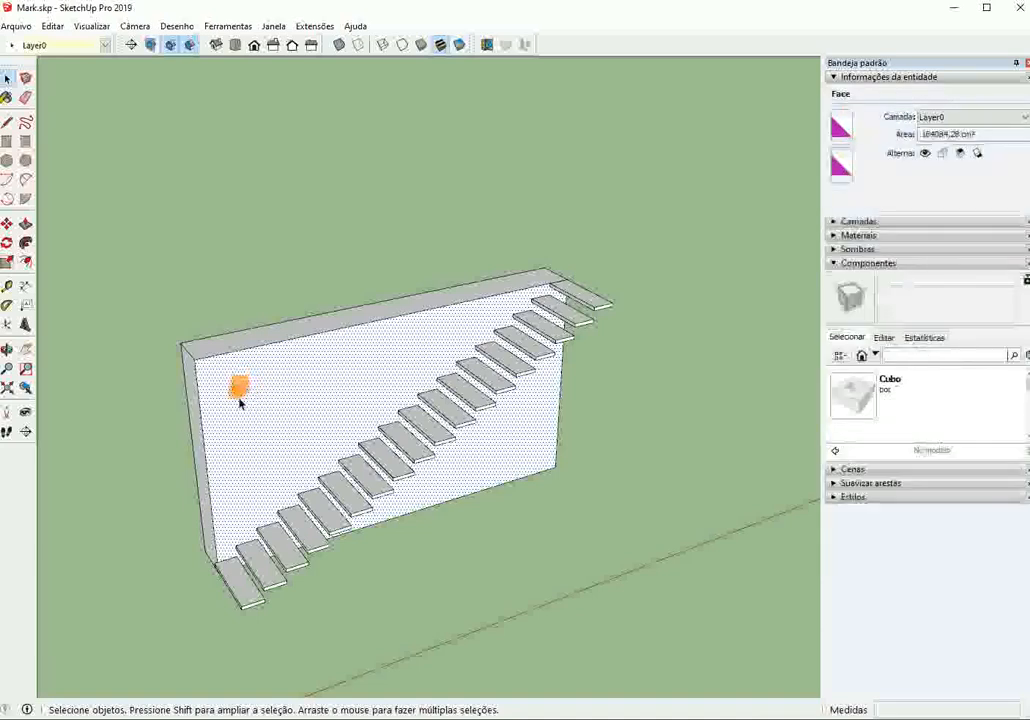
middle_click_drag(245, 390, 322, 477)
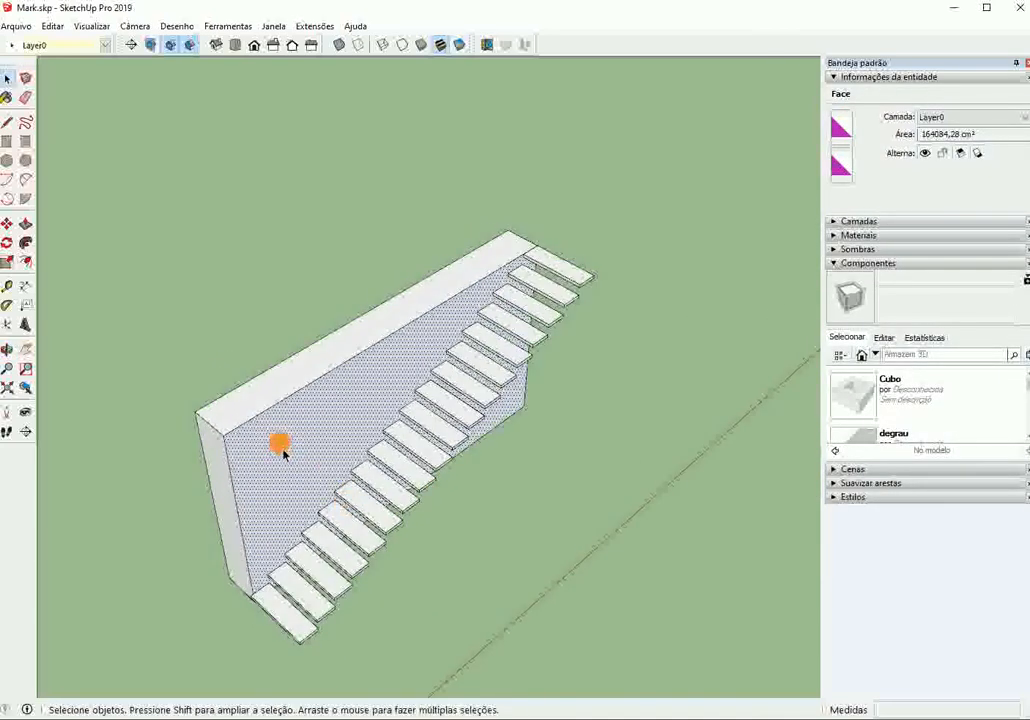
double_click(280, 447)
left_click(282, 449)
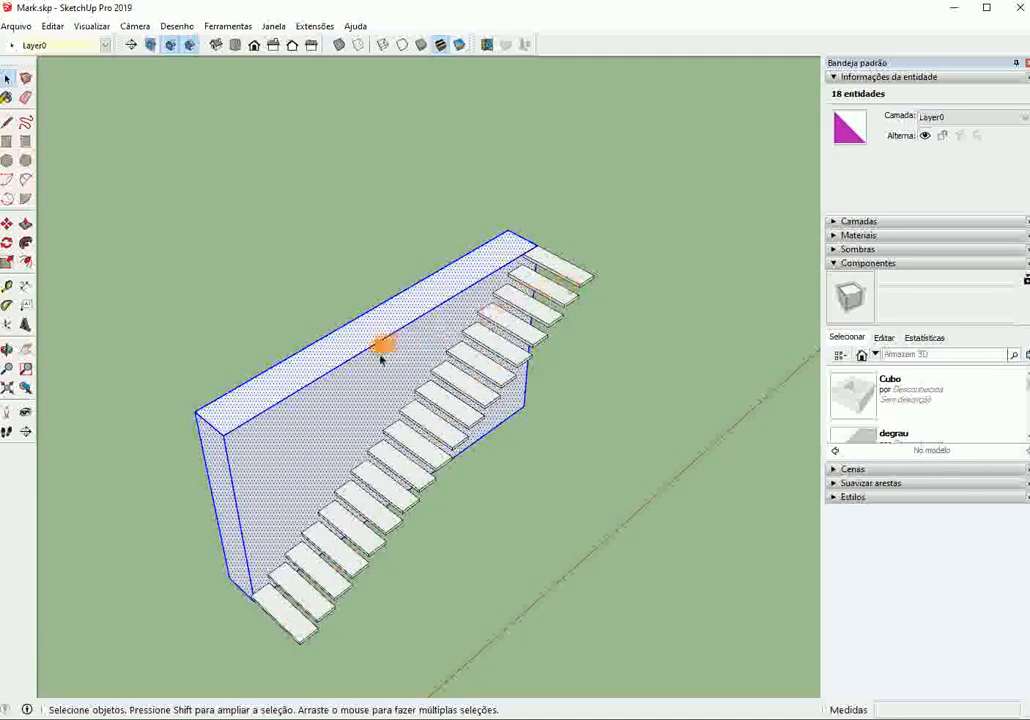
right_click(286, 391)
left_click(322, 520)
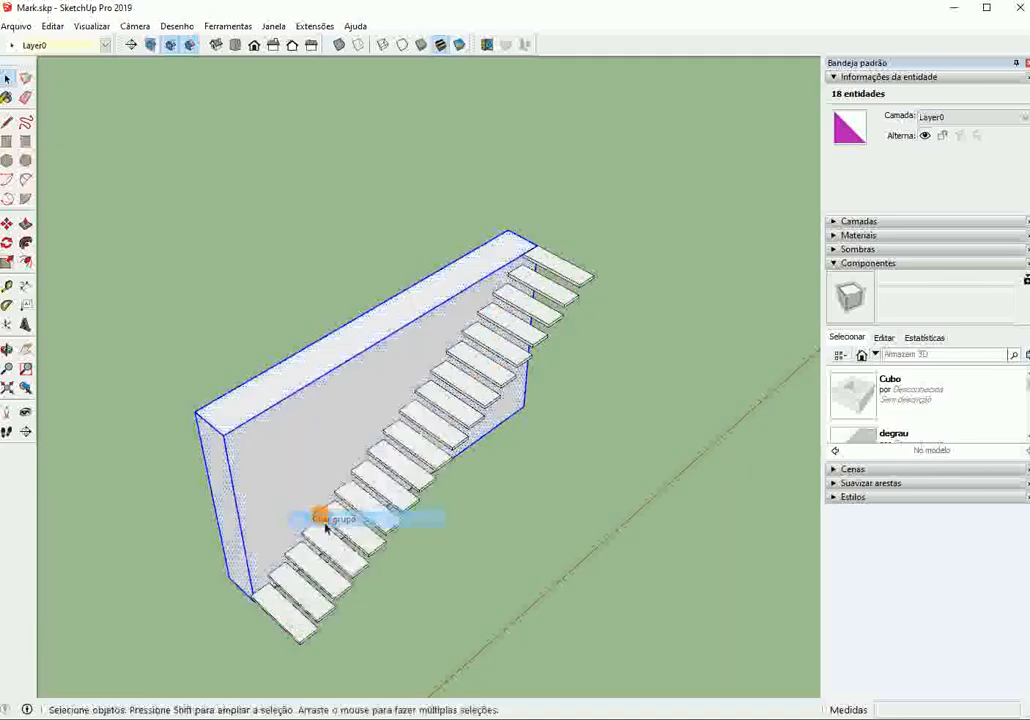
scroll(309, 507, "down", 2)
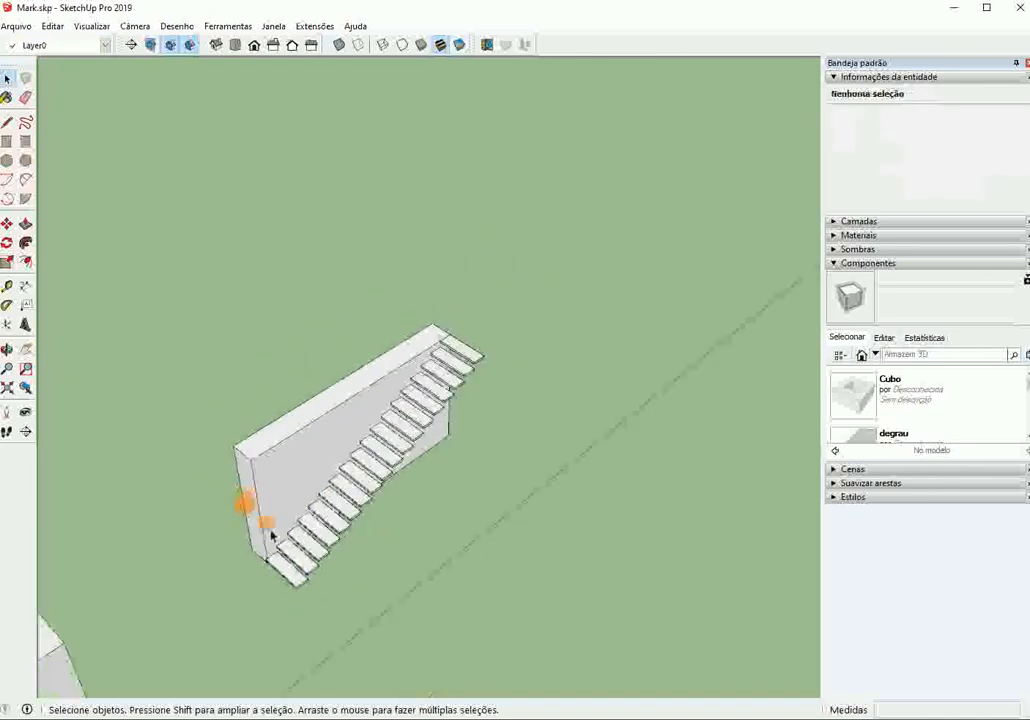
Step: Add two new layers to the model, named Parede and Escada
scroll(276, 536, "up", 2)
left_click(274, 404)
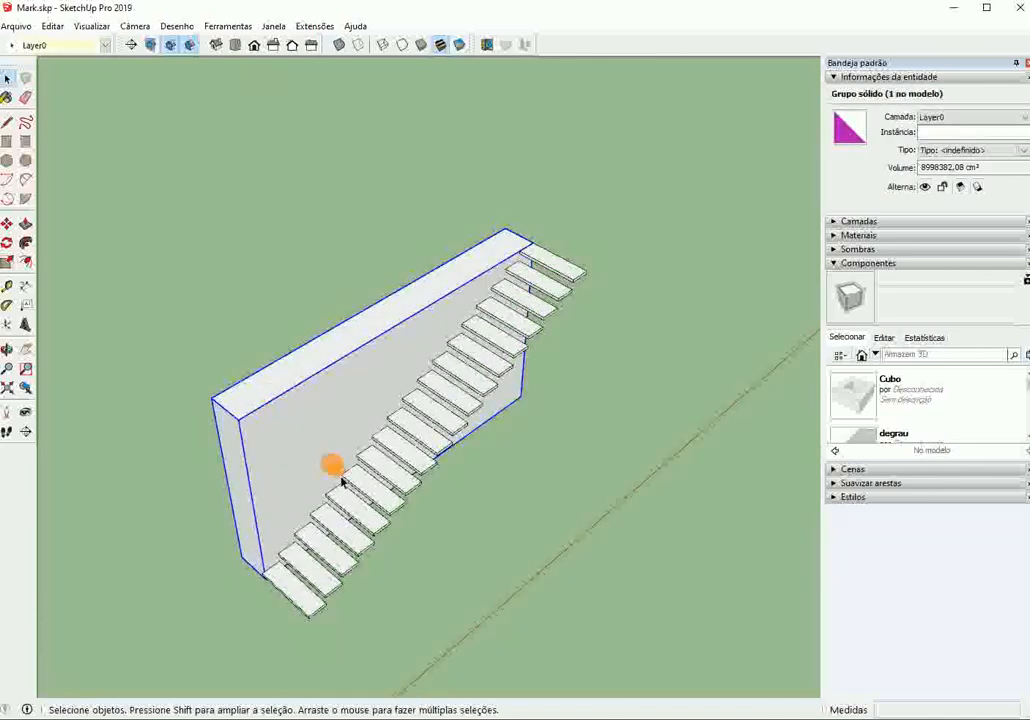
left_click(357, 507)
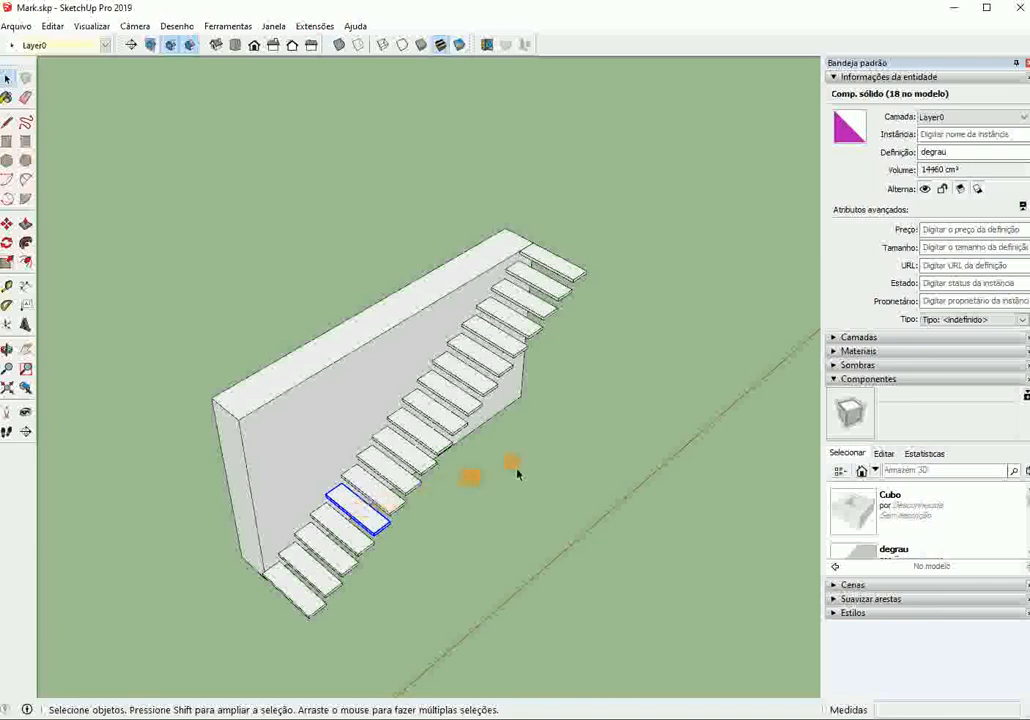
left_click(834, 337)
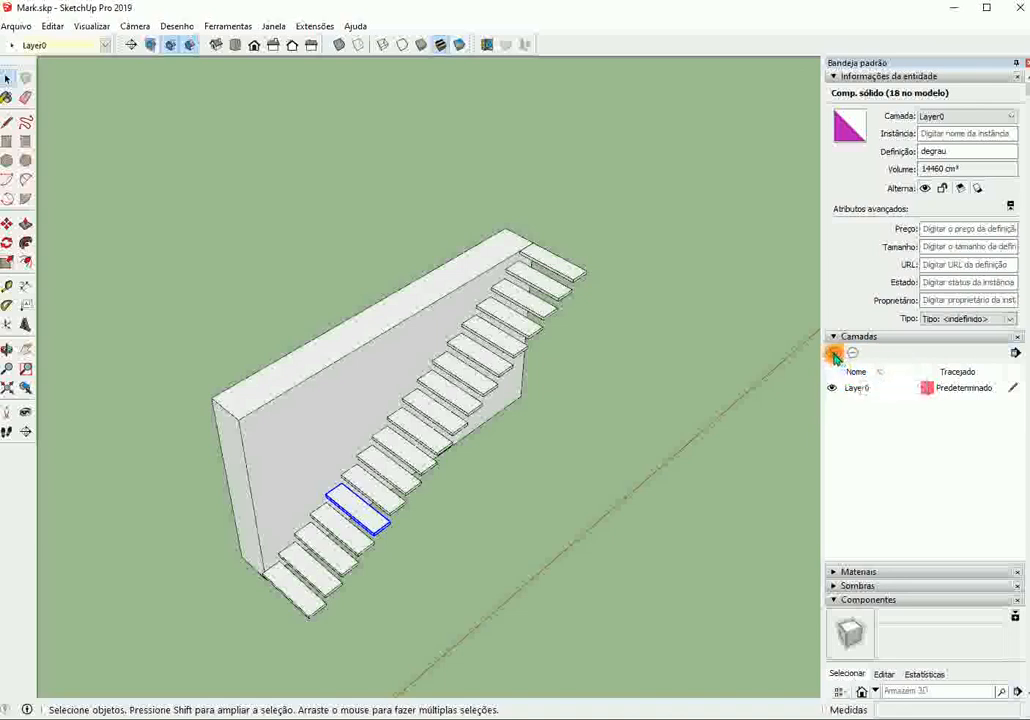
left_click(835, 352)
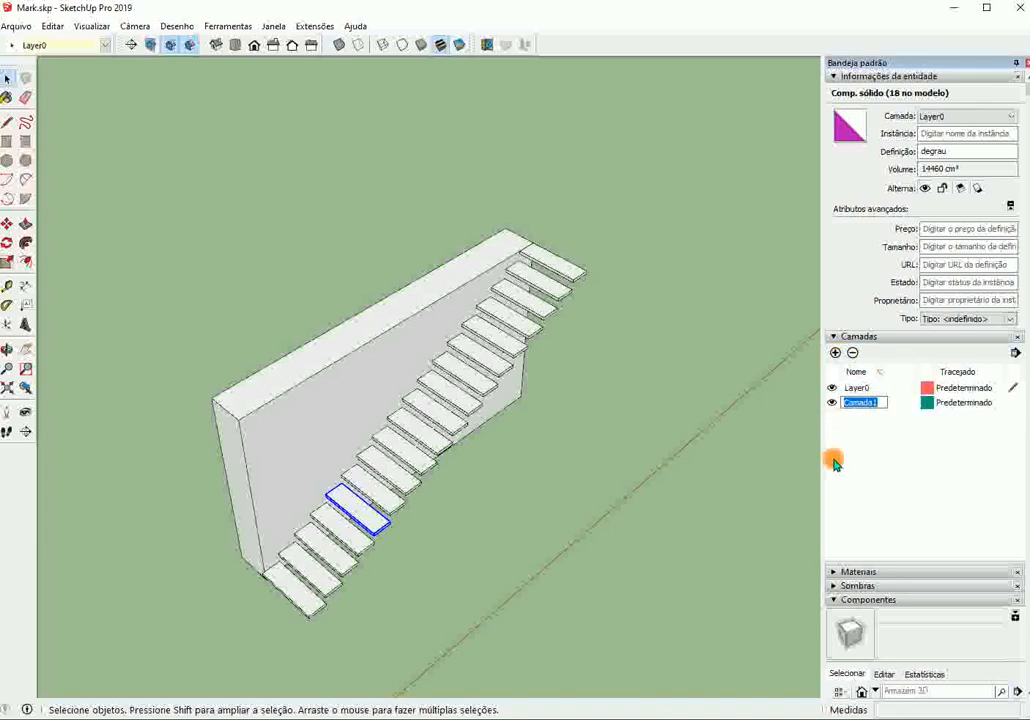
type("Parede")
left_click(836, 352)
type("Escada")
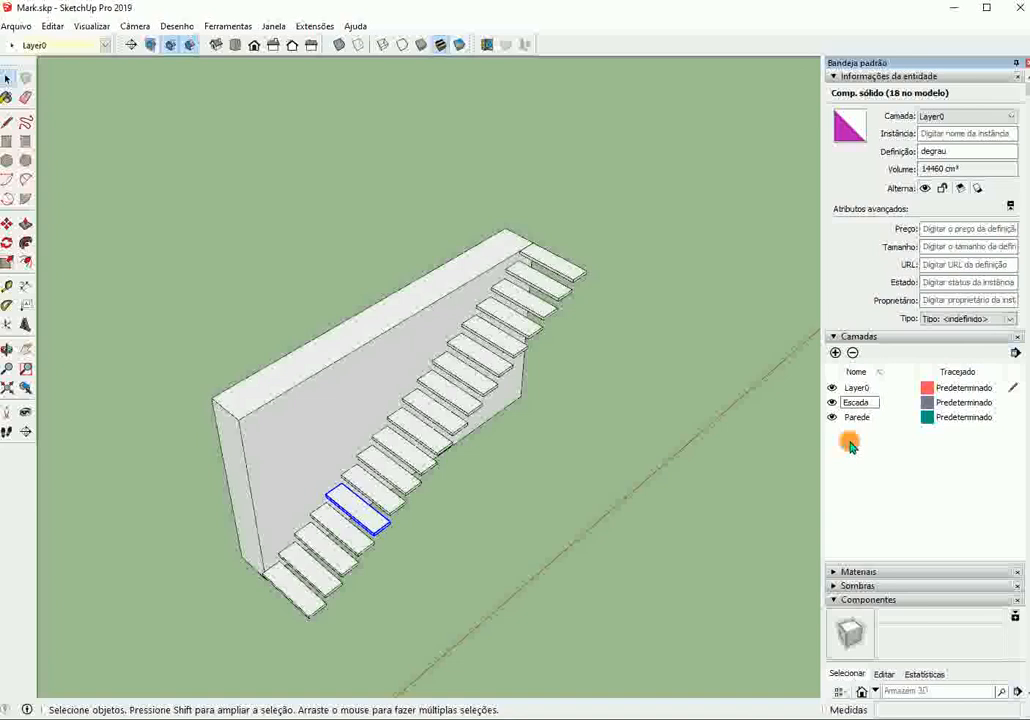
left_click(850, 450)
Step: Assign the wall group to the Parede layer and hide that layer
left_click(331, 362)
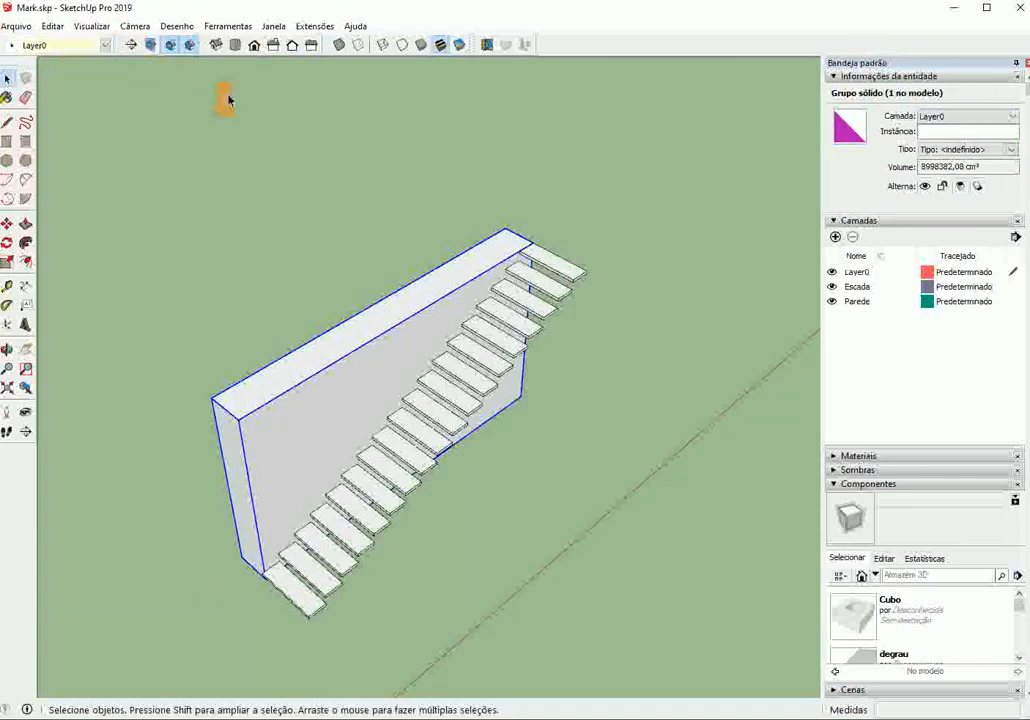
left_click(1008, 116)
left_click(966, 148)
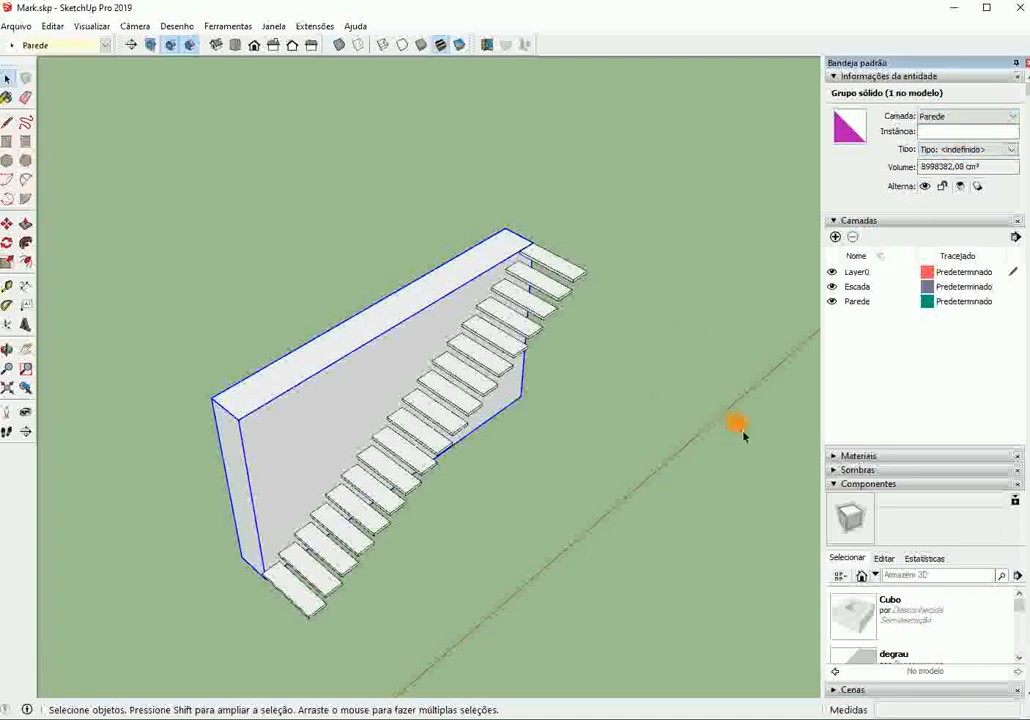
left_click(831, 302)
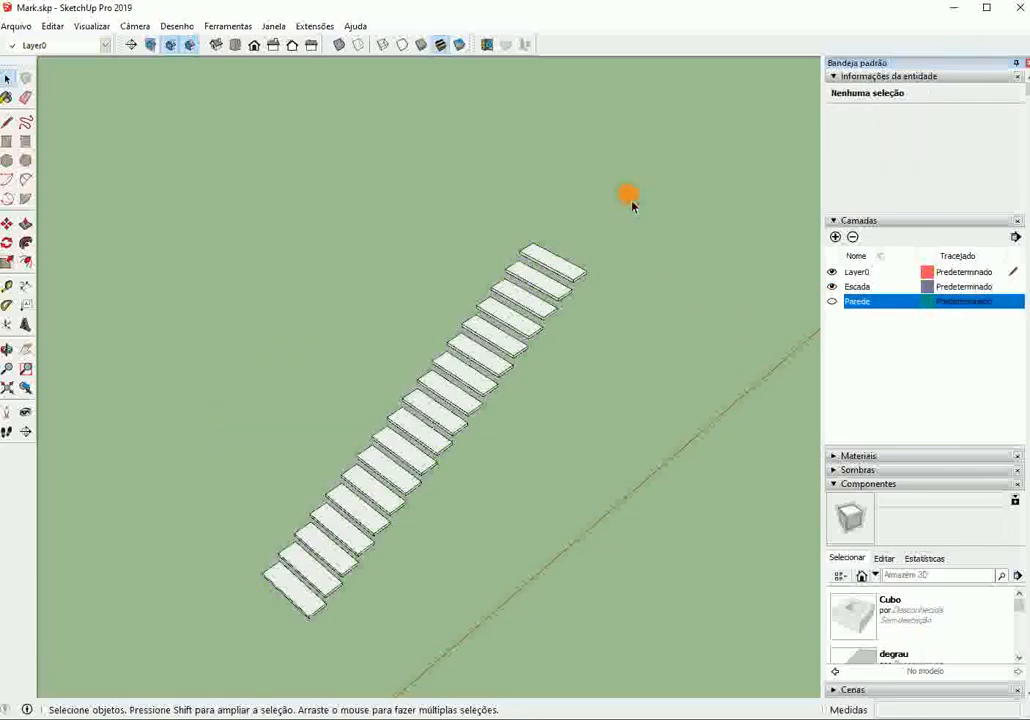
Step: Select all the staircase steps, make them one group and assign it to the Escada layer
left_click(555, 277)
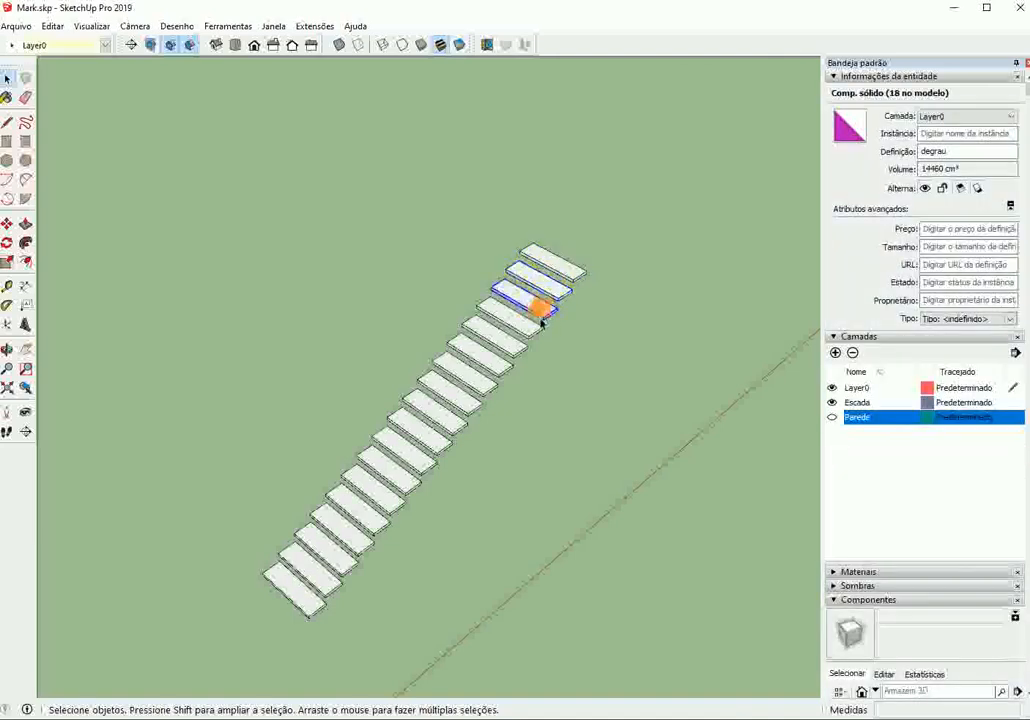
left_click(508, 345)
left_click(472, 386)
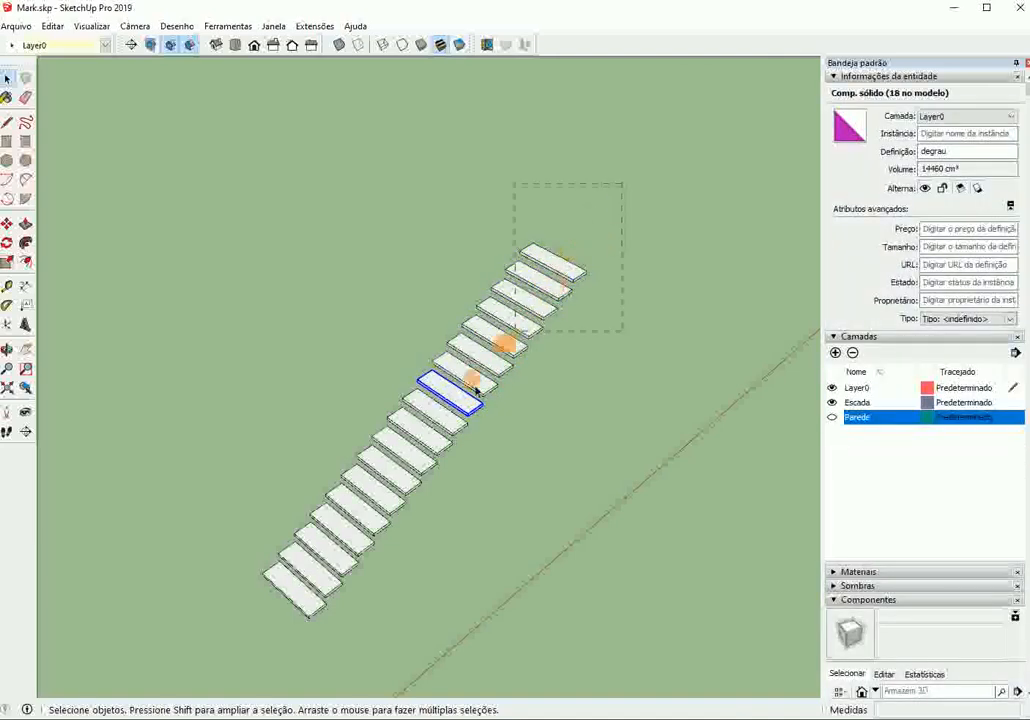
left_click_drag(476, 390, 212, 634)
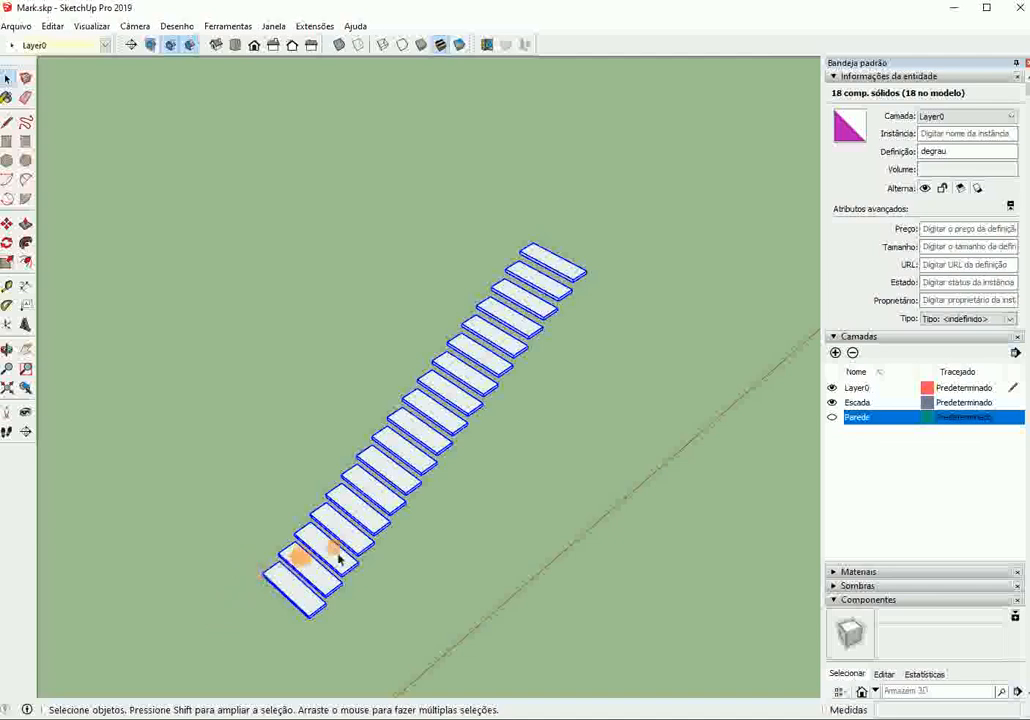
right_click(546, 289)
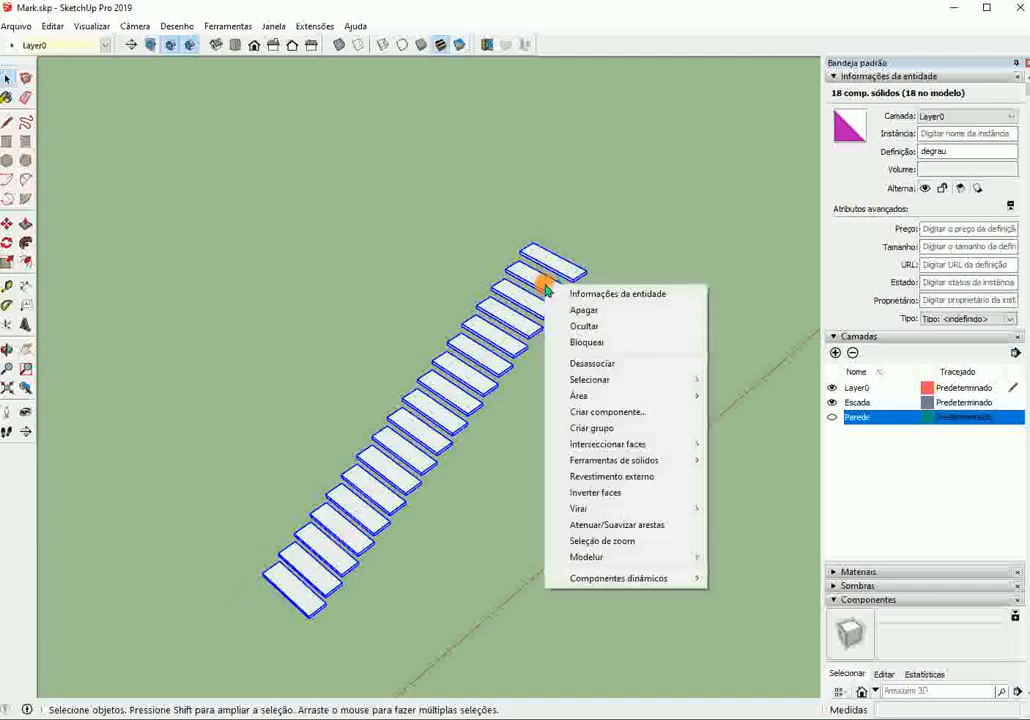
left_click(585, 431)
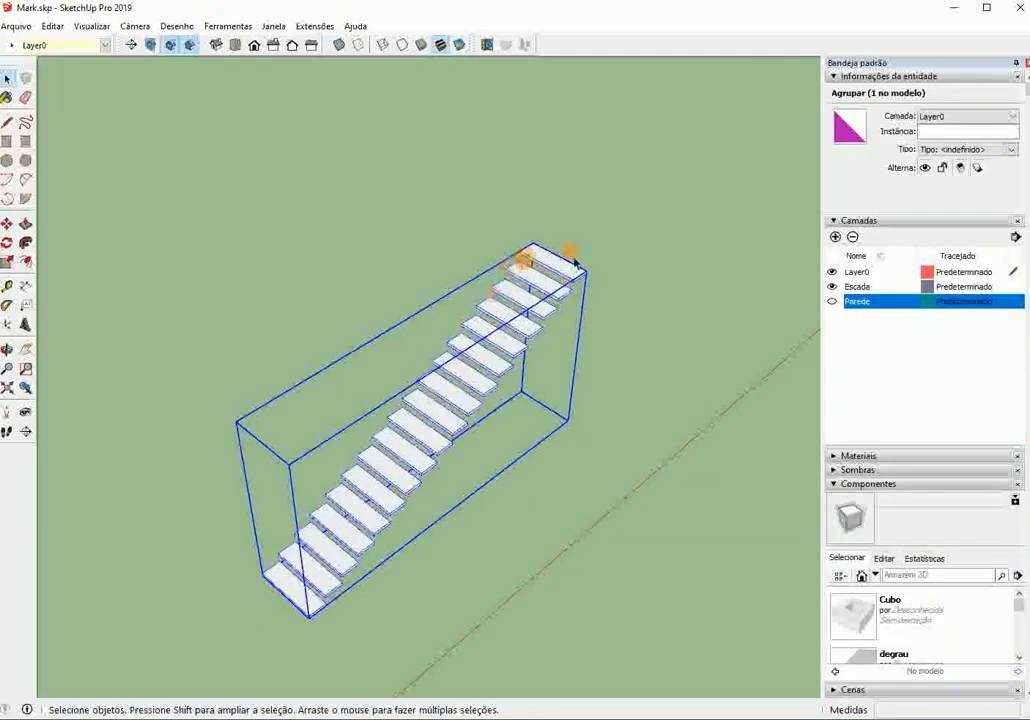
left_click(965, 118)
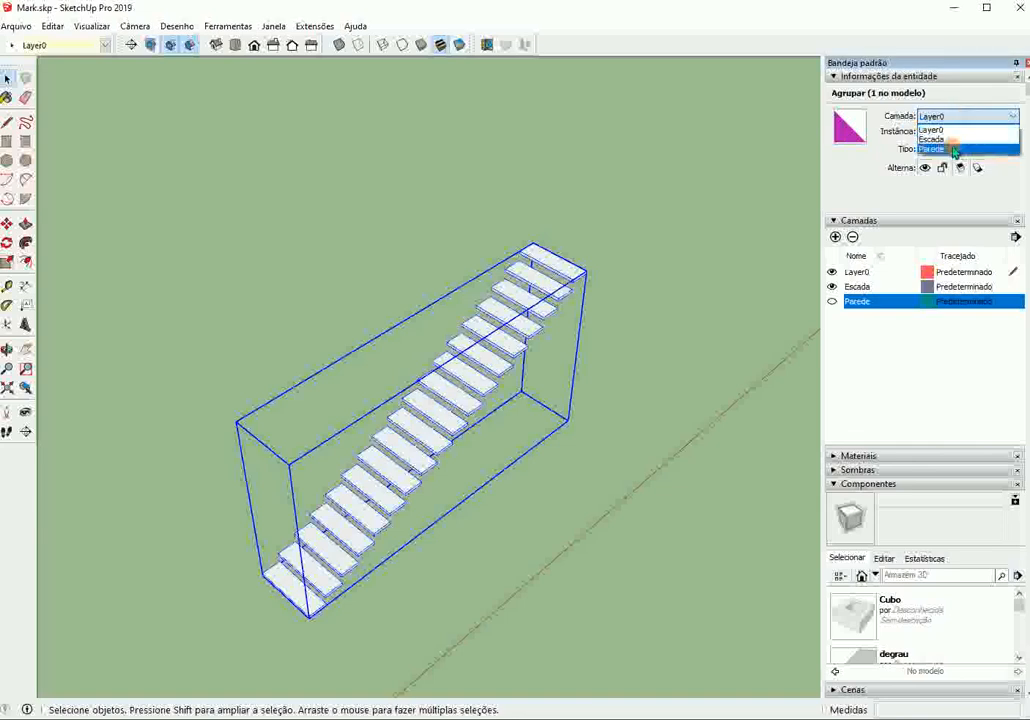
left_click(952, 141)
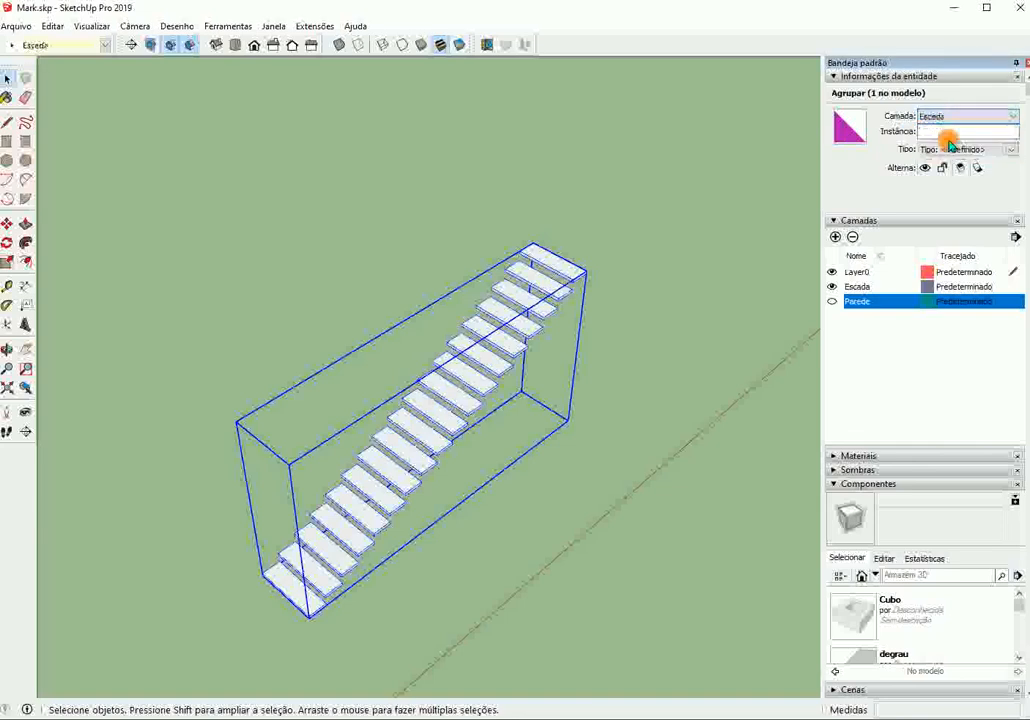
Step: Hide the Escada layer and show it again, and turn the Parede layer's visibility back on
left_click(833, 287)
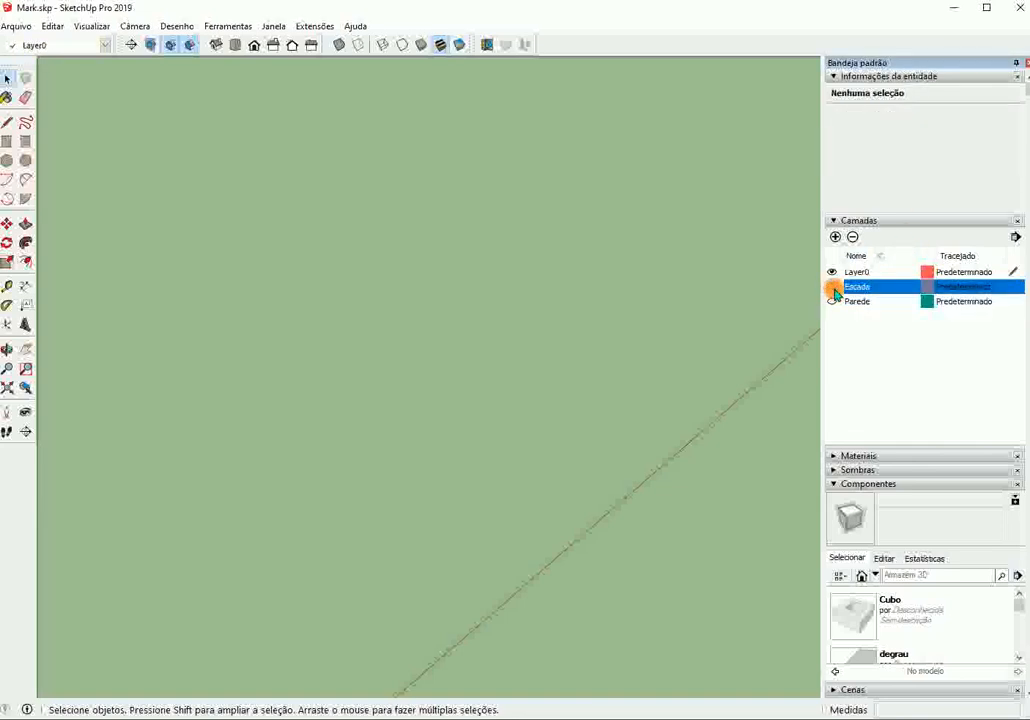
left_click(833, 287)
left_click(832, 301)
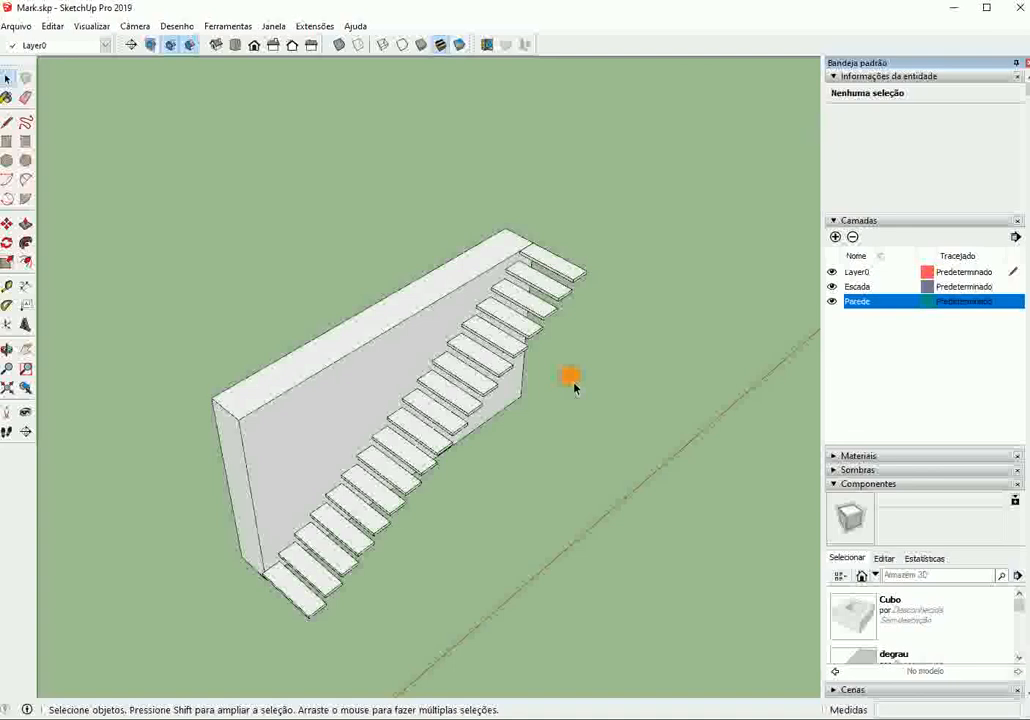
Step: Try moving the staircase group about 519 and the wall group about 587 apart, and undo both moves
left_click(478, 365)
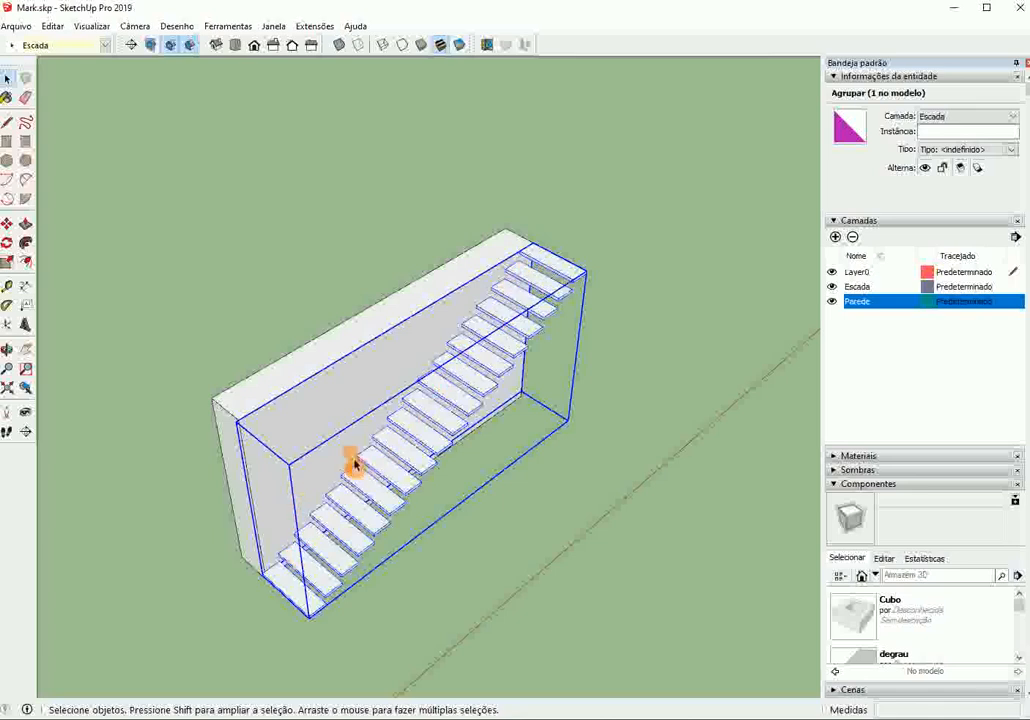
left_click(8, 224)
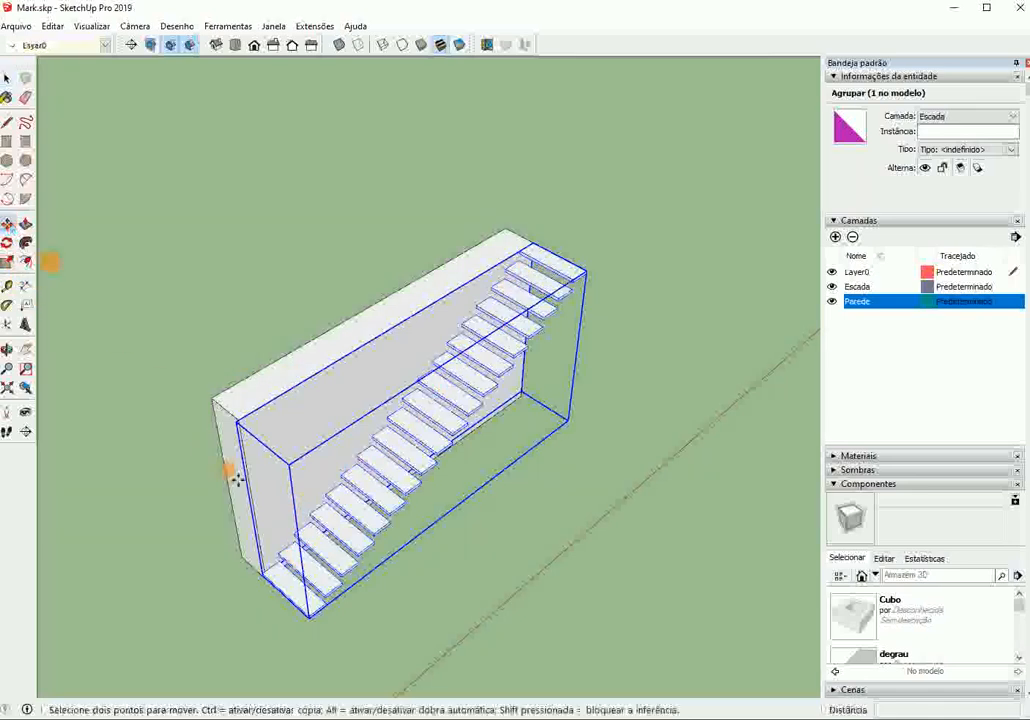
left_click(237, 480)
left_click(586, 366)
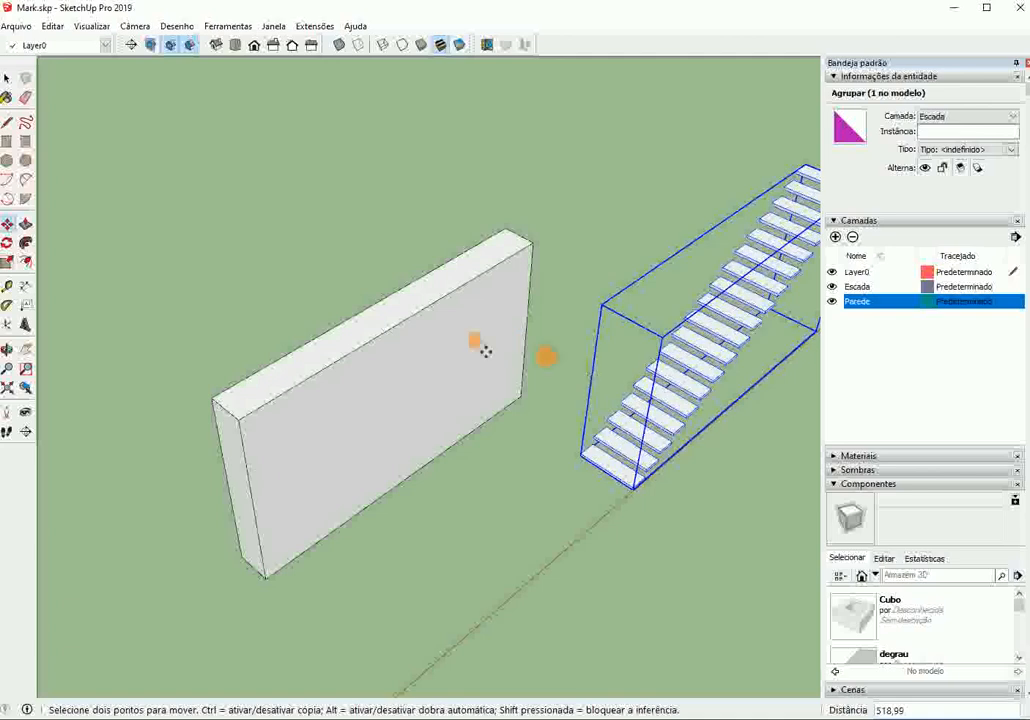
left_click(413, 338)
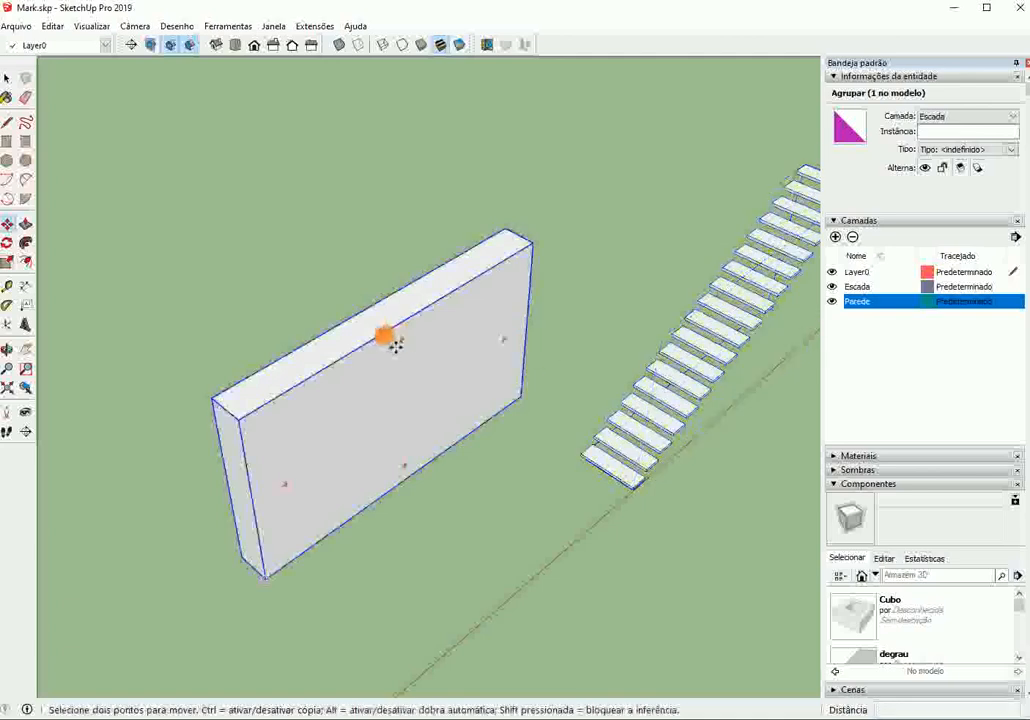
left_click(187, 159)
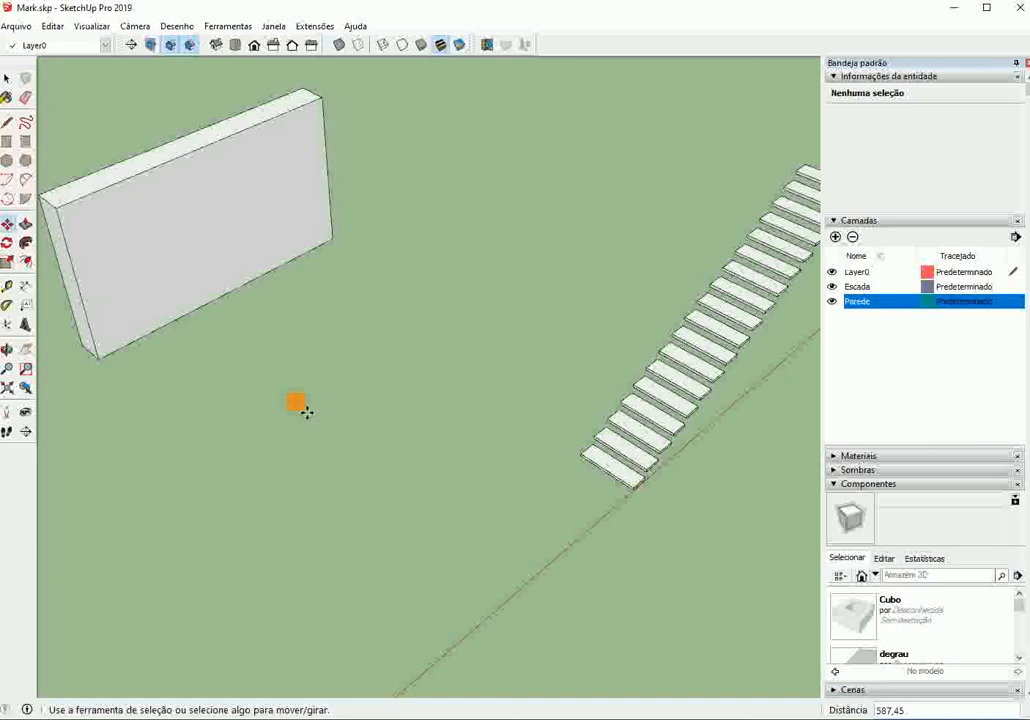
key("ctrl+z")
key("ctrl+z")
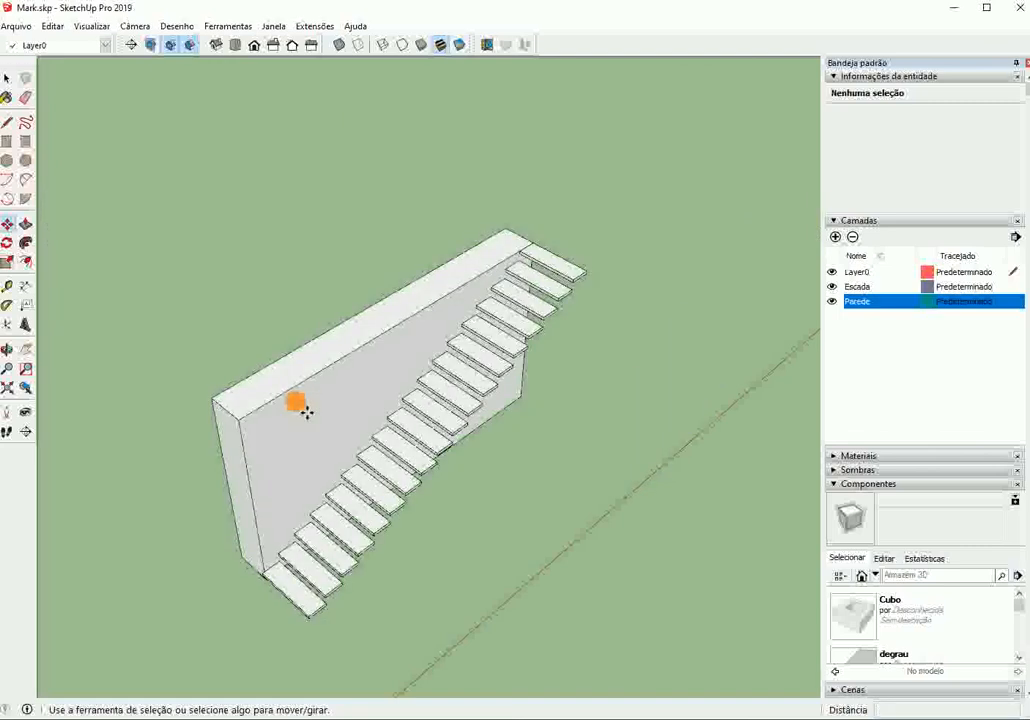